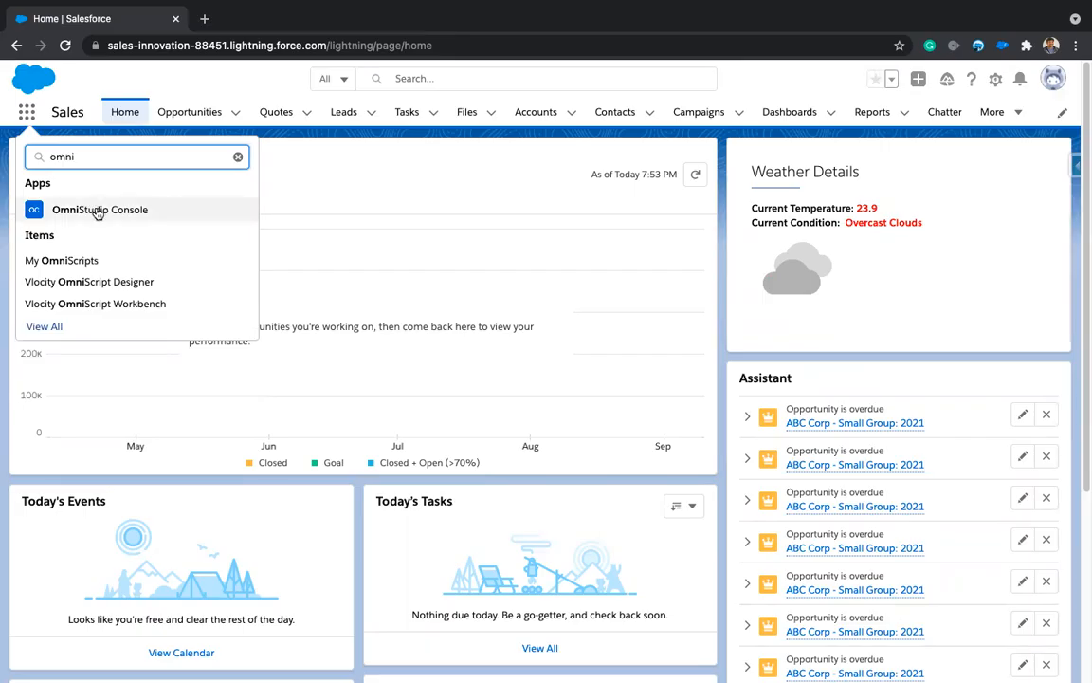
Step: Open Vlocity OmniScript Designer from the App Launcher's 'omni' search results
{"action": "left_click", "coordinate": [105, 282]}
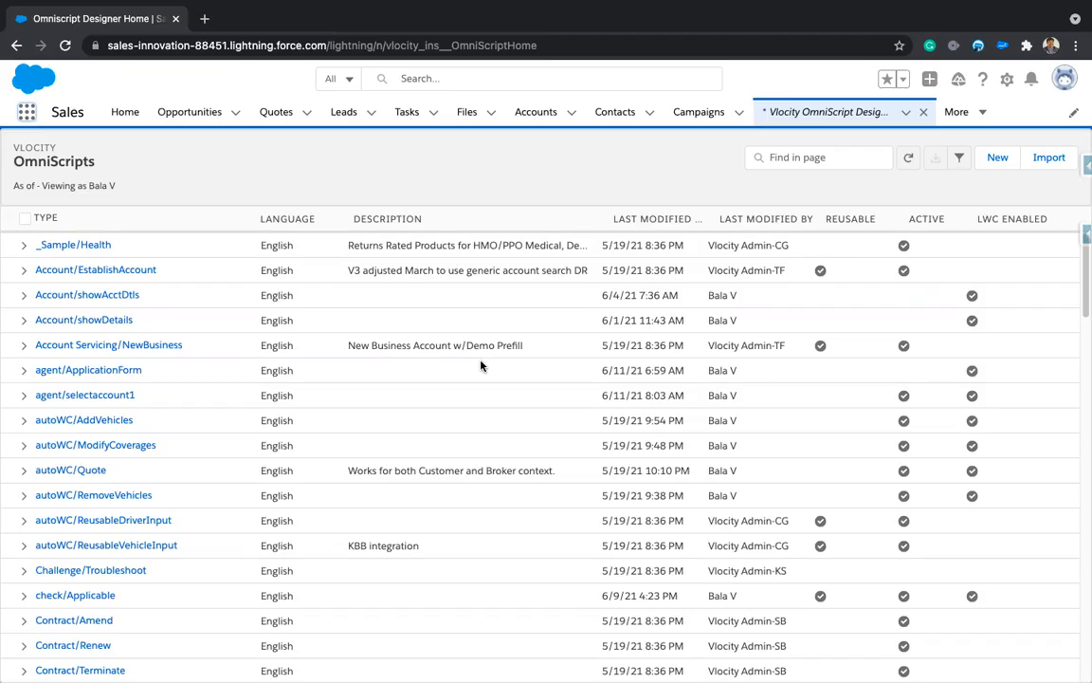
Step: Create an LWC-enabled English OmniScript named 'test' with Type 'test' and SubType 'testOS'
{"action": "left_click", "coordinate": [997, 158]}
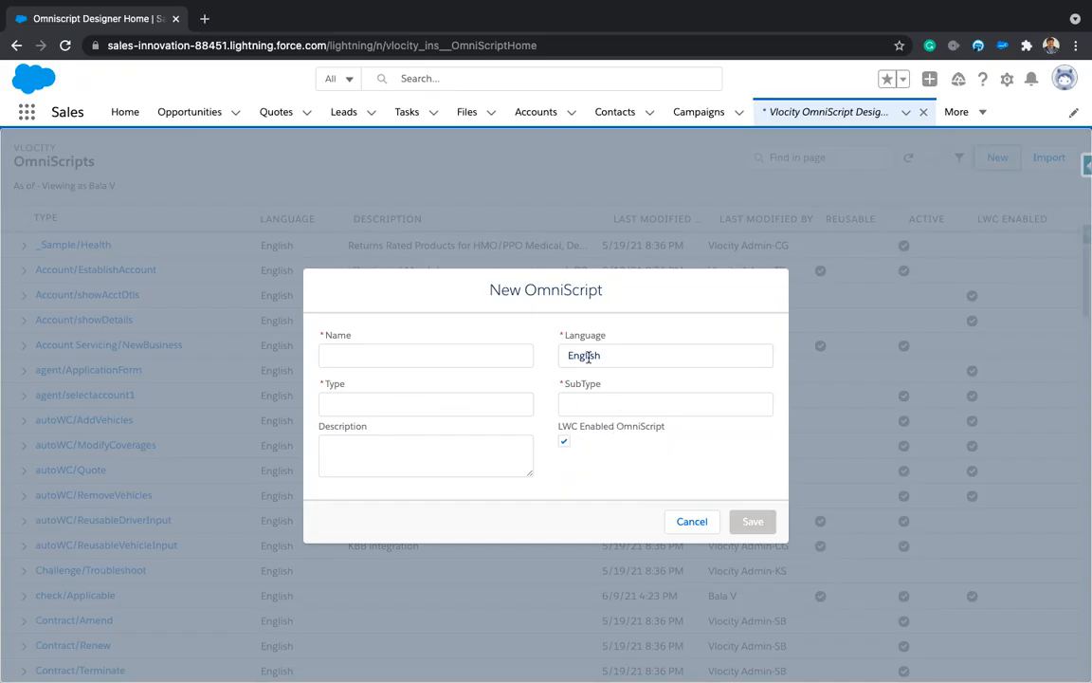
{"action": "left_click", "coordinate": [430, 356]}
{"action": "type", "text": "test"}
{"action": "left_click", "coordinate": [409, 399]}
{"action": "type", "text": "test"}
{"action": "left_click", "coordinate": [626, 405]}
{"action": "type", "text": "testOD"}
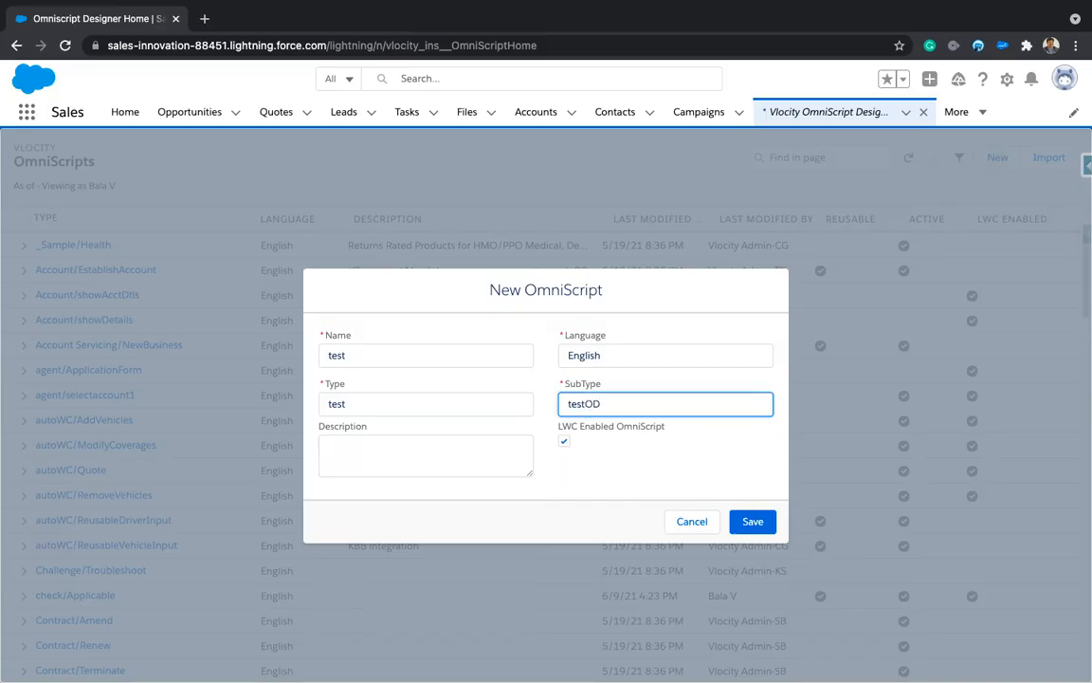
{"action": "type", "text": "S"}
{"action": "left_click", "coordinate": [766, 528]}
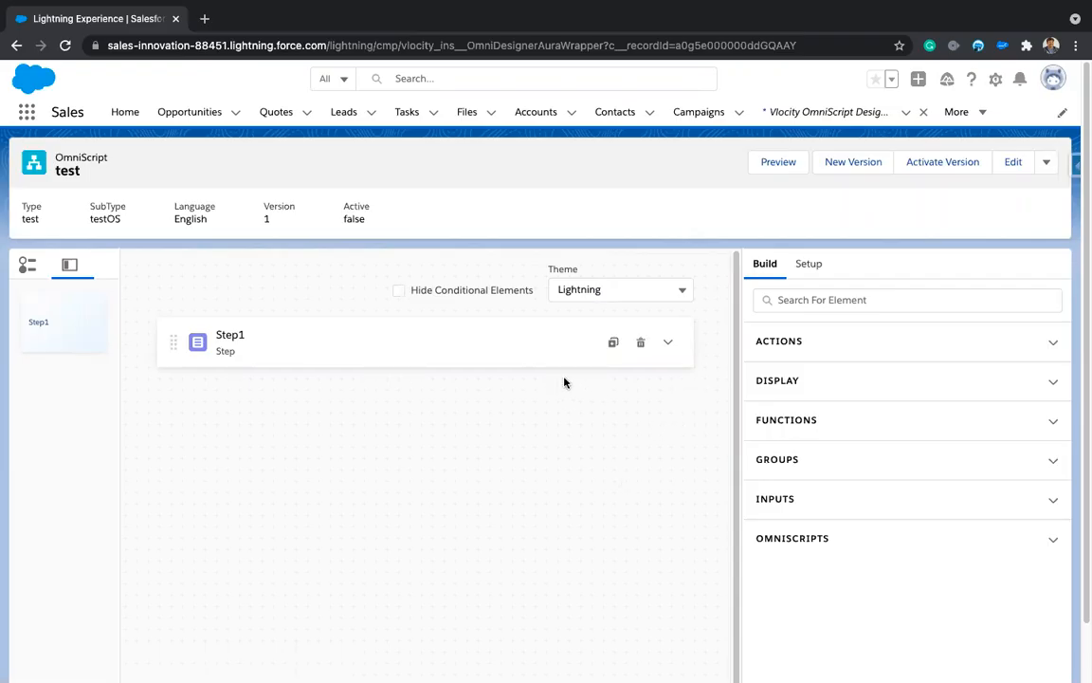
Step: Expand Step1 and browse the Actions, Display and Functions element categories
{"action": "left_click", "coordinate": [667, 345]}
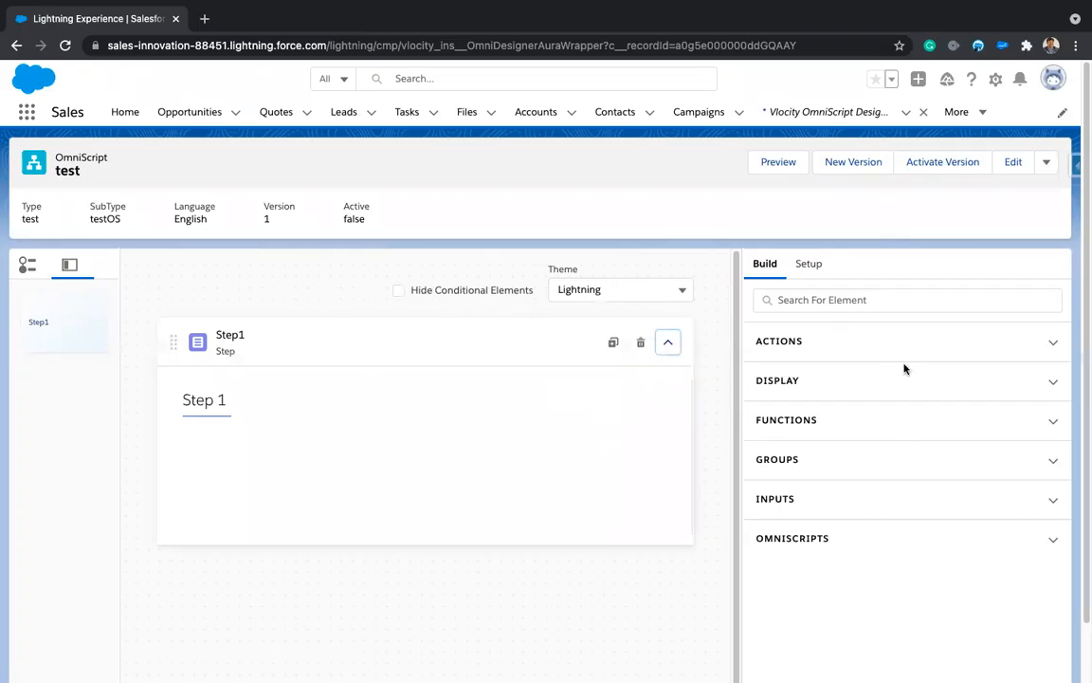
{"action": "left_click", "coordinate": [1053, 343]}
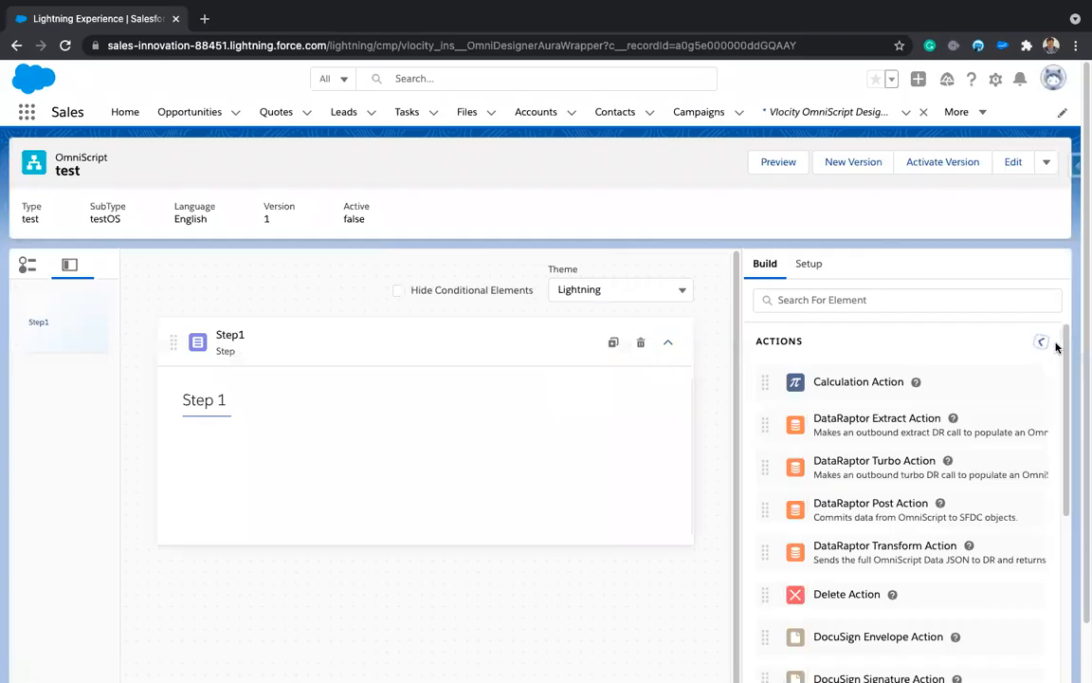
{"action": "scroll", "coordinate": [1021, 399], "scroll_direction": "down", "scroll_amount": 5}
{"action": "scroll", "coordinate": [1021, 415], "scroll_direction": "down", "scroll_amount": 4}
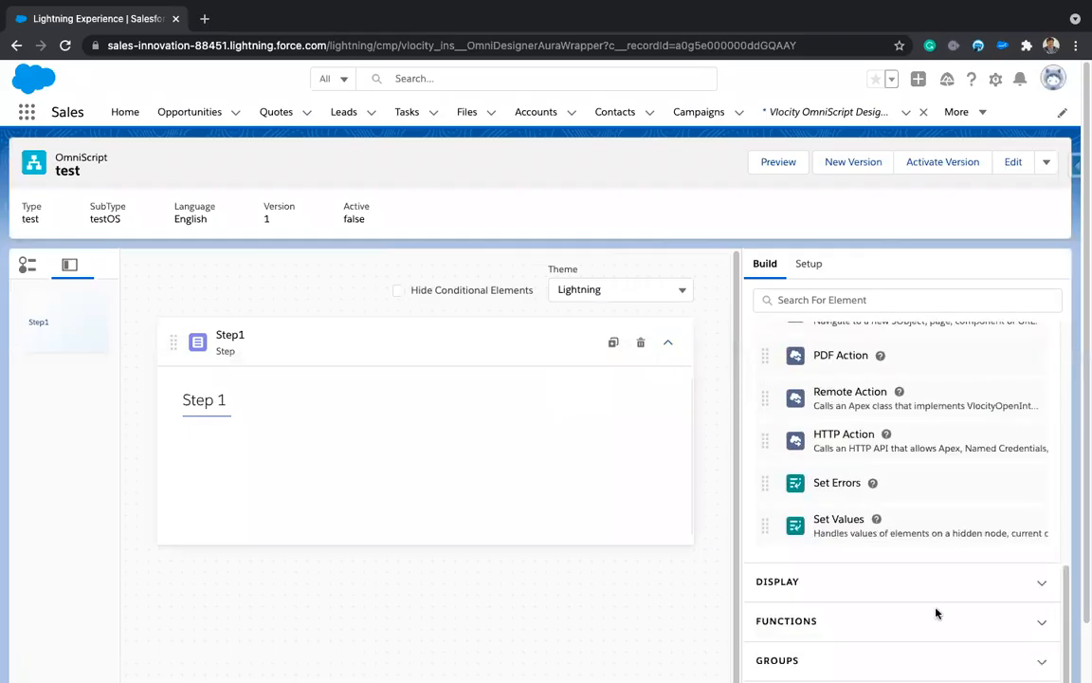
{"action": "left_click", "coordinate": [1034, 582]}
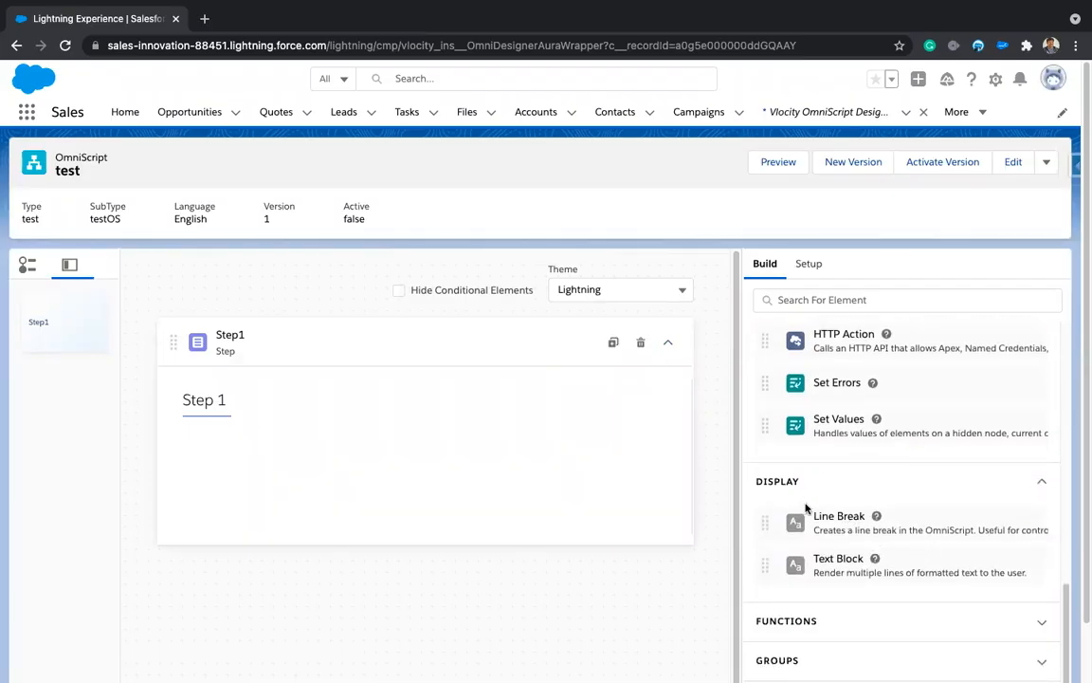
{"action": "scroll", "coordinate": [948, 592], "scroll_direction": "down", "scroll_amount": 1}
{"action": "left_click", "coordinate": [942, 588]}
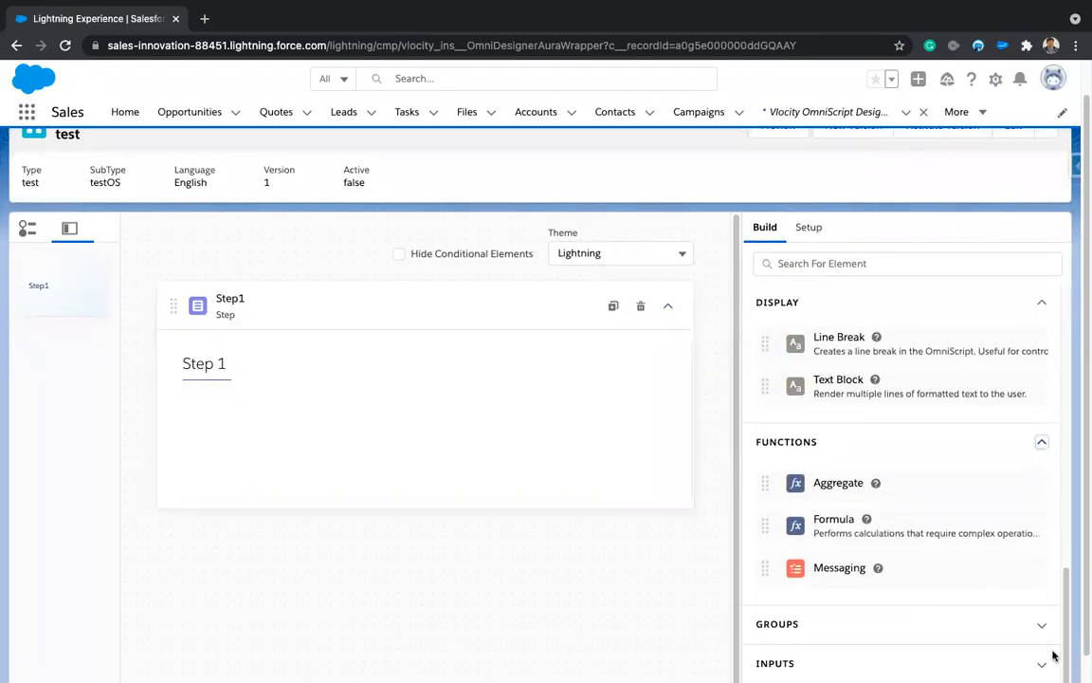
Step: Open the Inputs category and drag a Text element into Step1 as Text1
{"action": "left_click", "coordinate": [1041, 676]}
{"action": "scroll", "coordinate": [917, 441], "scroll_direction": "down", "scroll_amount": 1}
{"action": "scroll", "coordinate": [917, 439], "scroll_direction": "up", "scroll_amount": 1}
{"action": "scroll", "coordinate": [919, 440], "scroll_direction": "down", "scroll_amount": 4}
{"action": "scroll", "coordinate": [916, 443], "scroll_direction": "down", "scroll_amount": 5}
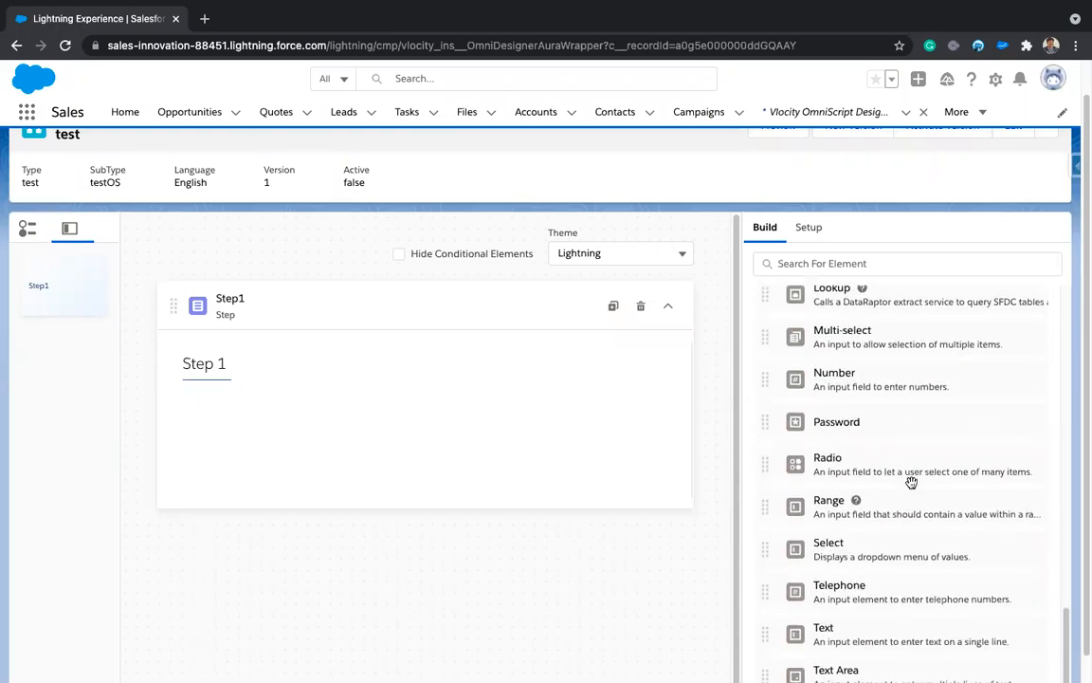
{"action": "left_click_drag", "start_coordinate": [873, 524], "coordinate": [491, 429]}
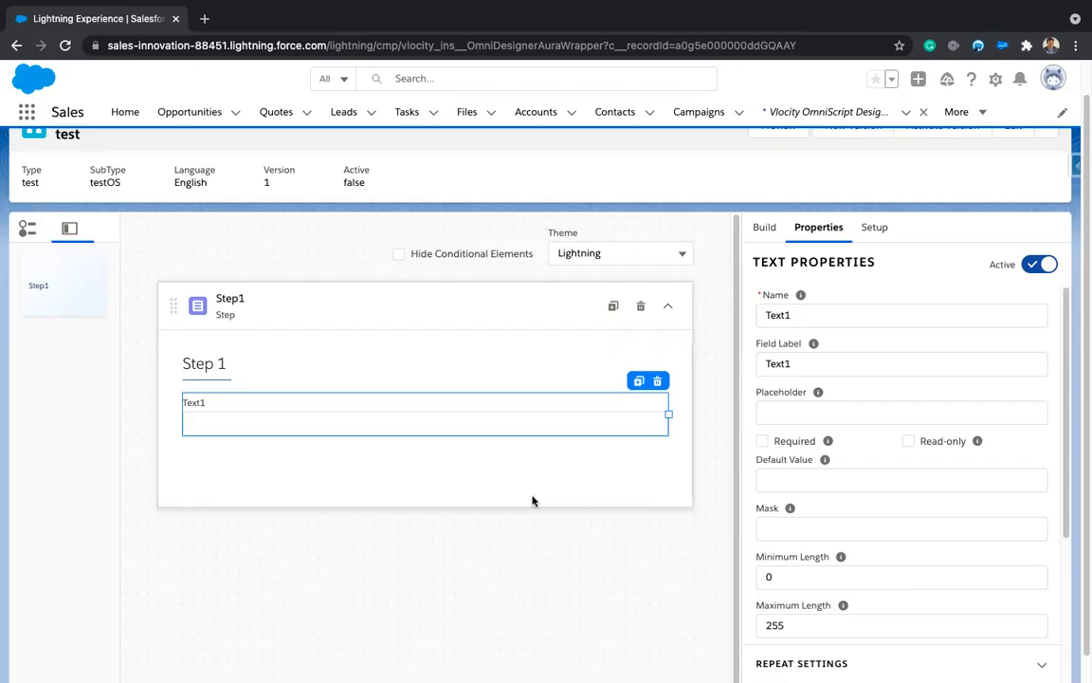
Step: Reopen the test OmniScript with Open in Classic Designer from the Edit dropdown
{"action": "scroll", "coordinate": [959, 199], "scroll_direction": "up", "scroll_amount": 1}
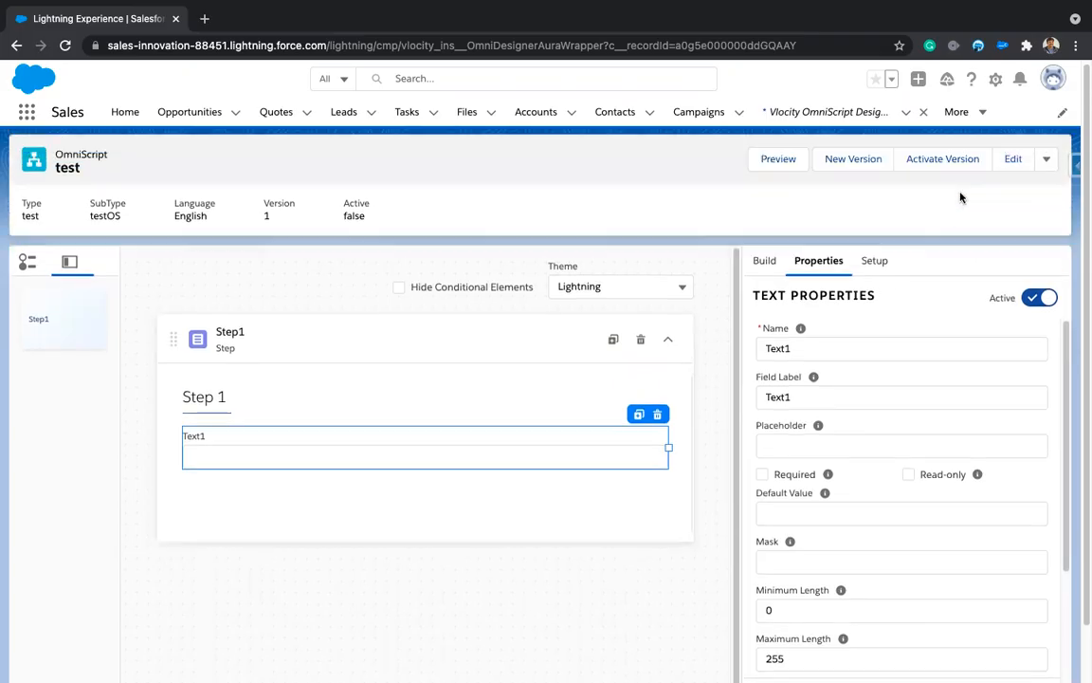
{"action": "left_click", "coordinate": [1046, 160]}
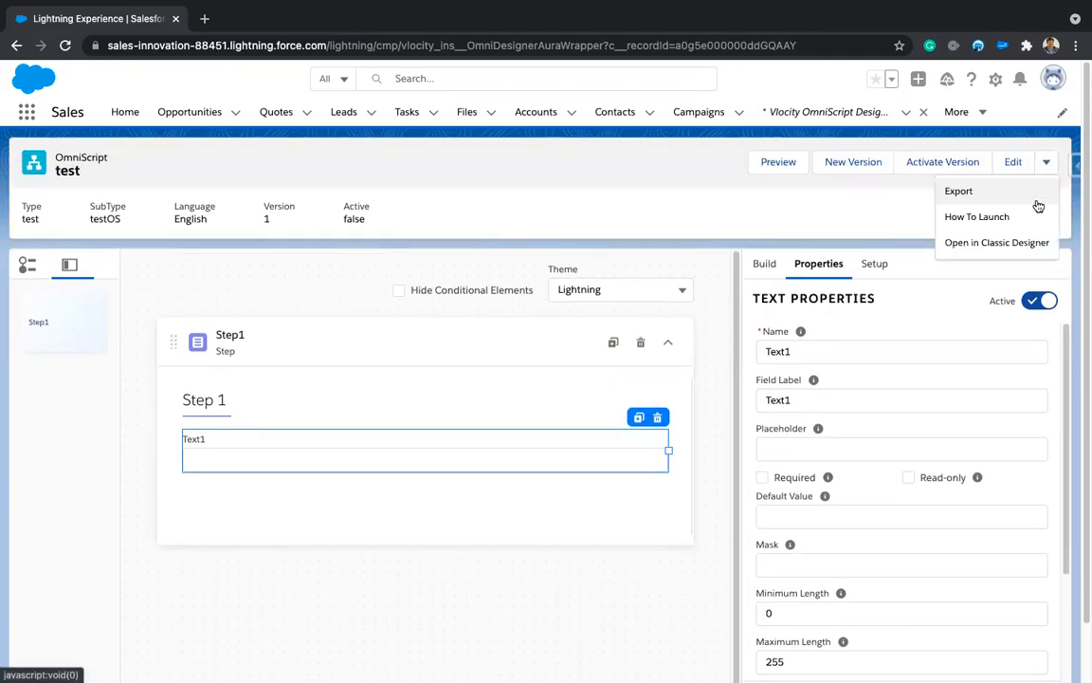
{"action": "left_click", "coordinate": [996, 246]}
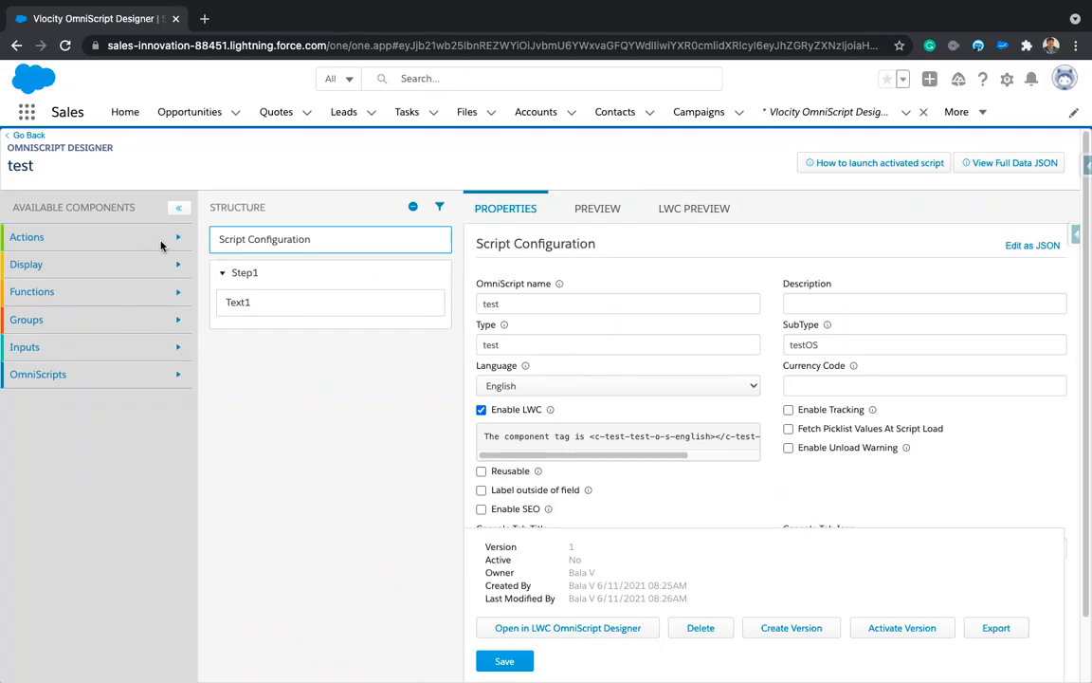
Step: Expand Inputs under Available Components and scroll through Checkbox to URL
{"action": "left_click", "coordinate": [152, 347]}
{"action": "scroll", "coordinate": [118, 437], "scroll_direction": "down", "scroll_amount": 5}
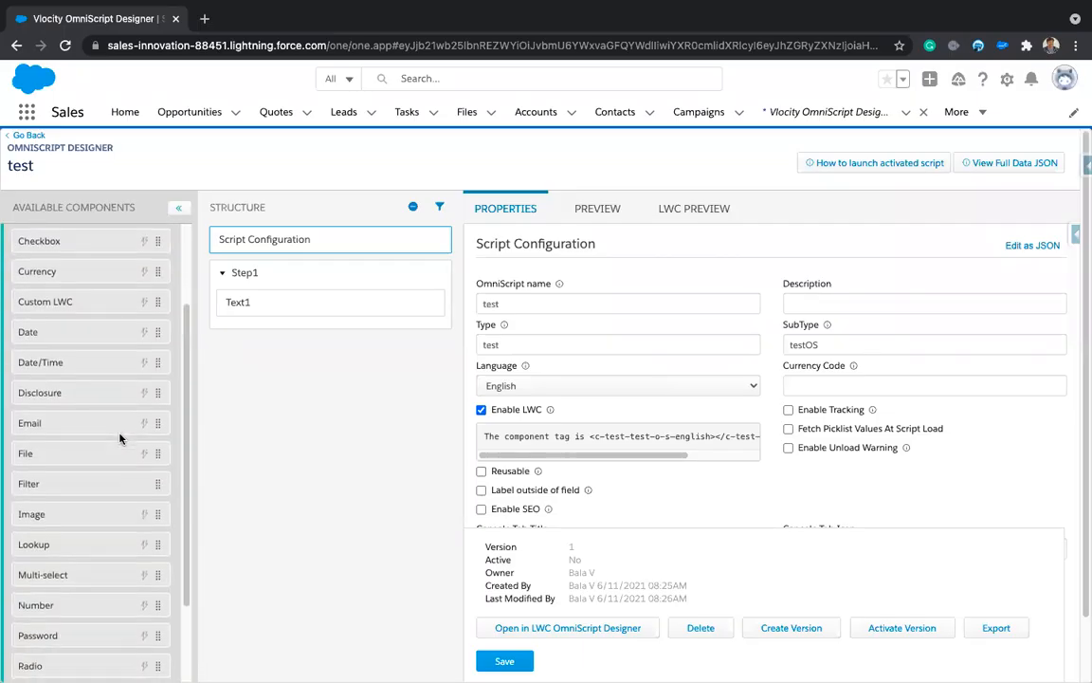
{"action": "scroll", "coordinate": [119, 438], "scroll_direction": "down", "scroll_amount": 3}
{"action": "scroll", "coordinate": [119, 438], "scroll_direction": "up", "scroll_amount": 3}
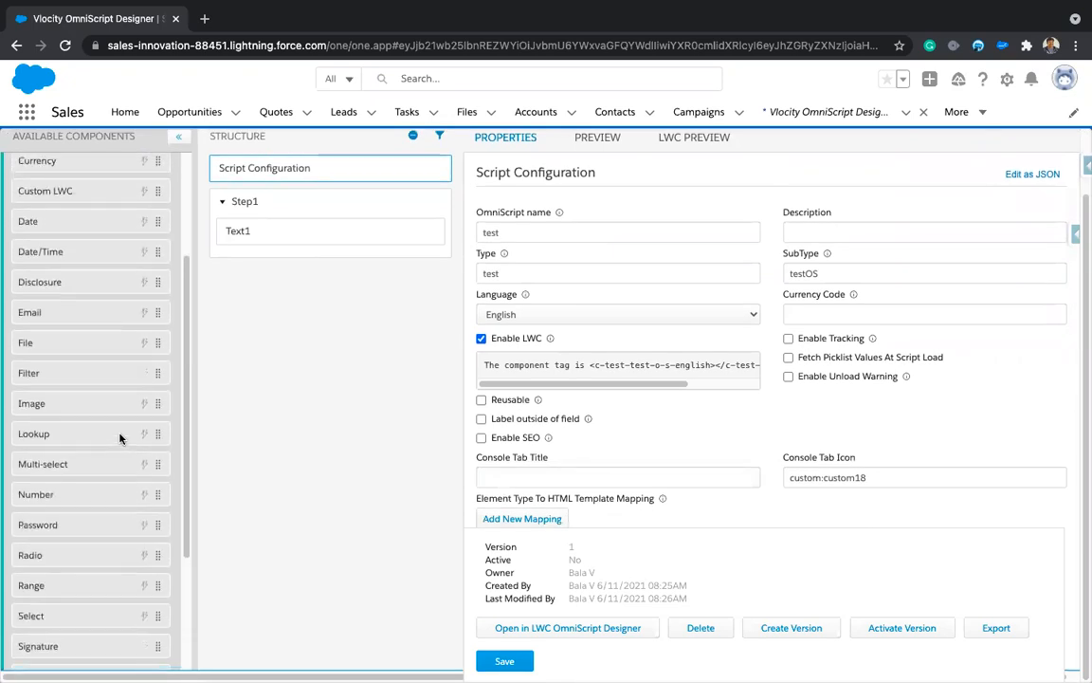
{"action": "scroll", "coordinate": [120, 438], "scroll_direction": "up", "scroll_amount": 2}
{"action": "scroll", "coordinate": [120, 438], "scroll_direction": "down", "scroll_amount": 3}
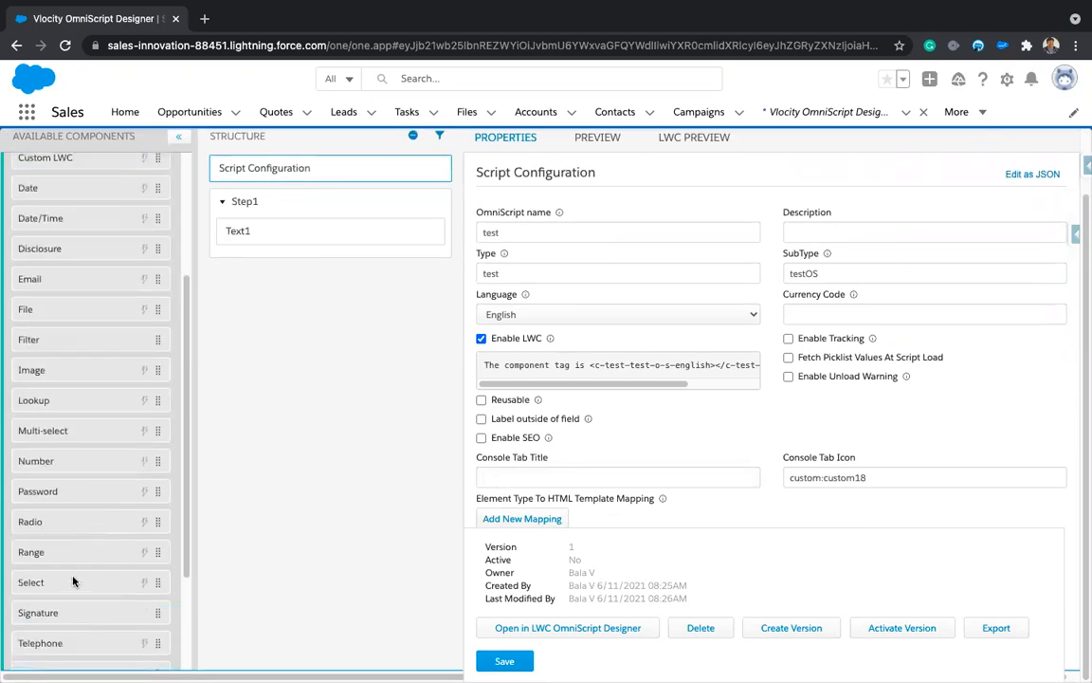
{"action": "scroll", "coordinate": [73, 580], "scroll_direction": "down", "scroll_amount": 2}
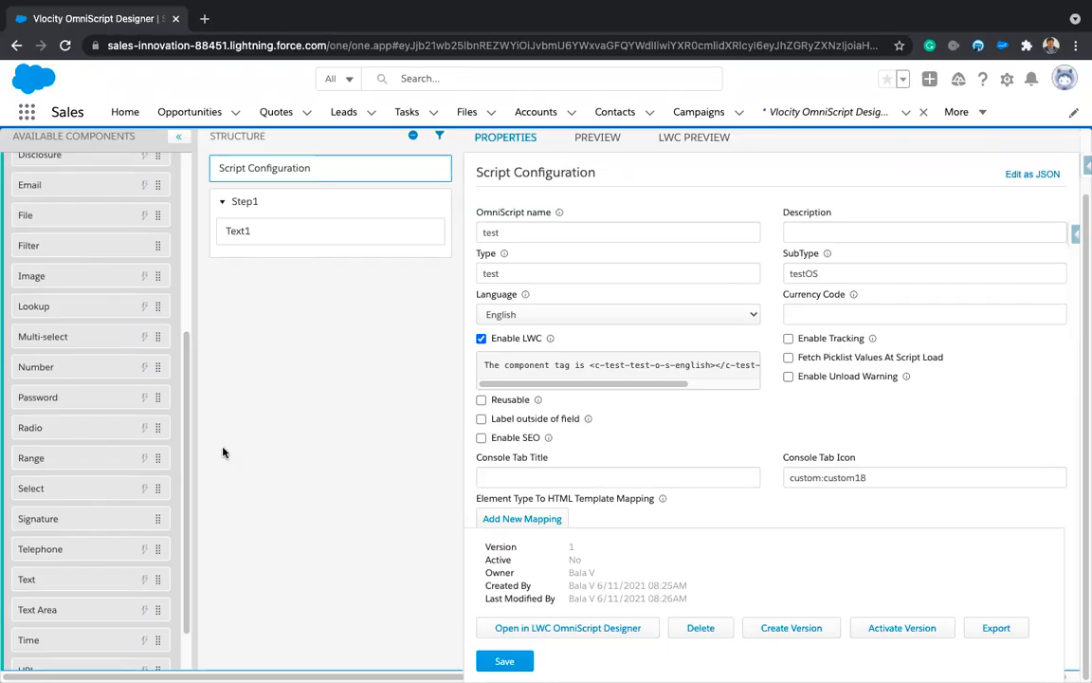
Step: Drag a Range input into Step1 below Text1
{"action": "left_click_drag", "start_coordinate": [86, 457], "coordinate": [378, 237]}
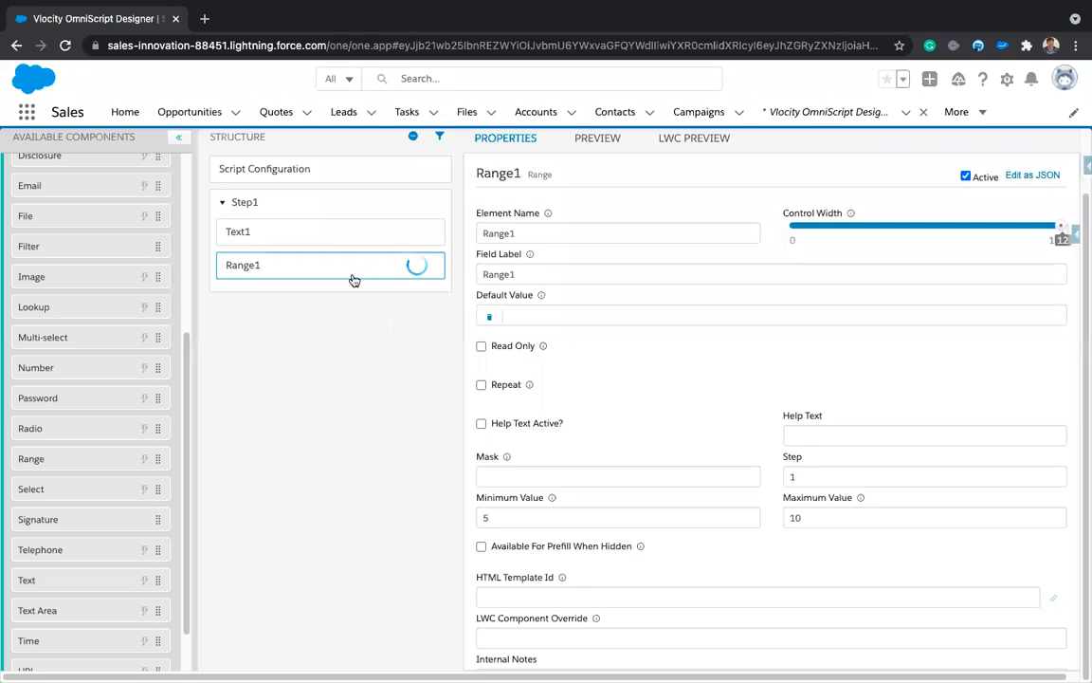
{"action": "scroll", "coordinate": [736, 456], "scroll_direction": "down", "scroll_amount": 2}
{"action": "scroll", "coordinate": [734, 451], "scroll_direction": "down", "scroll_amount": 1}
{"action": "scroll", "coordinate": [731, 453], "scroll_direction": "up", "scroll_amount": 1}
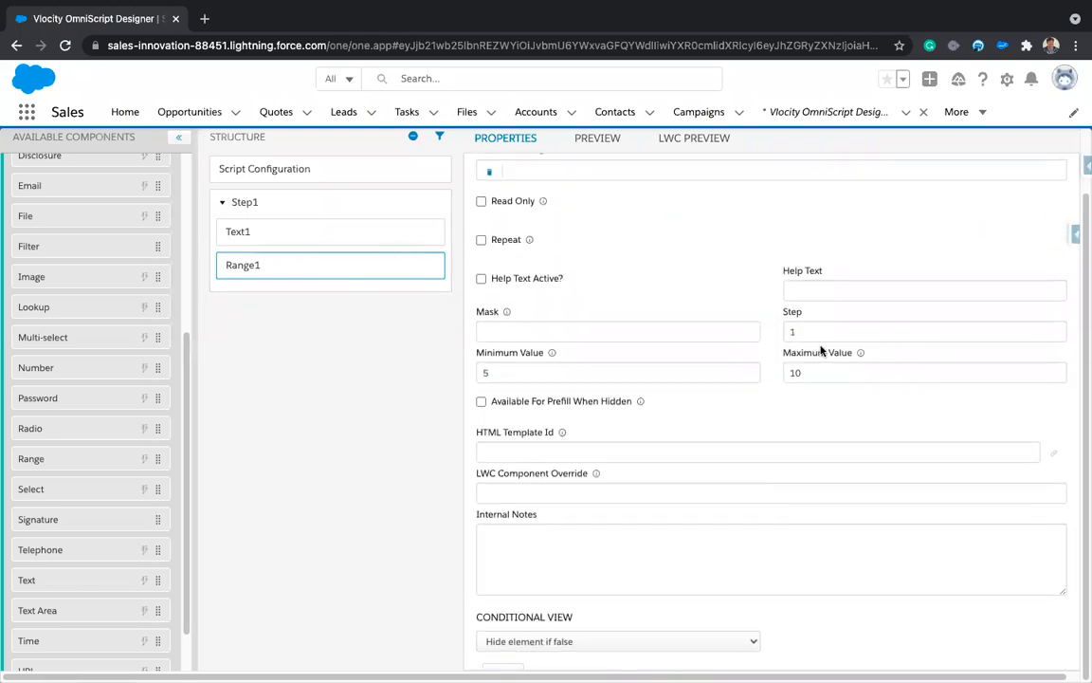
{"action": "scroll", "coordinate": [811, 351], "scroll_direction": "up", "scroll_amount": 1}
Step: Set Range1's Minimum Value to 1 and Maximum Value to 100, then run LWC Preview
{"action": "double_click", "coordinate": [499, 412]}
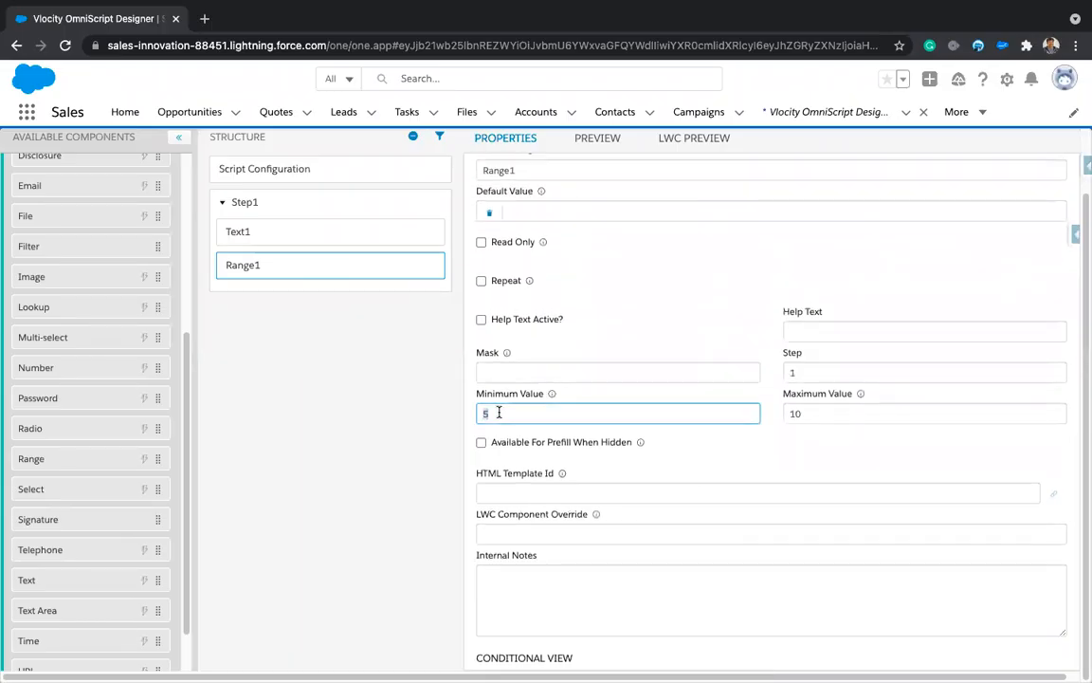
{"action": "type", "text": "1"}
{"action": "left_click", "coordinate": [847, 414]}
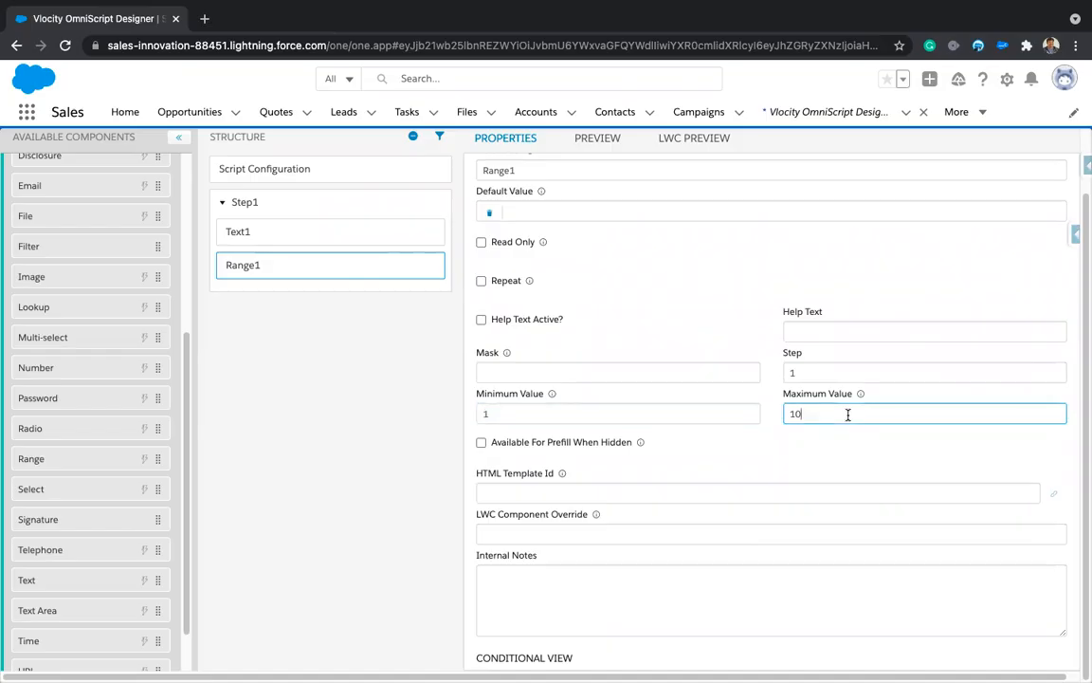
{"action": "type", "text": "0"}
{"action": "left_click", "coordinate": [694, 139]}
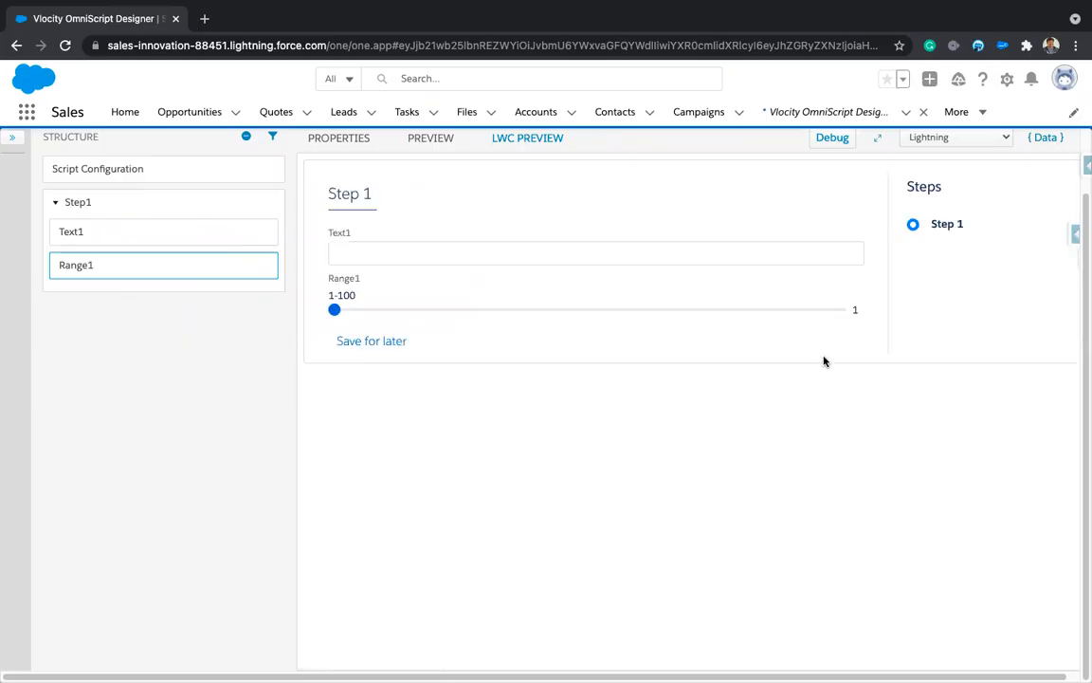
Step: Change Range1's Step from 1 to 5 and reopen the LWC preview
{"action": "left_click_drag", "start_coordinate": [334, 309], "coordinate": [592, 321]}
{"action": "left_click", "coordinate": [140, 268]}
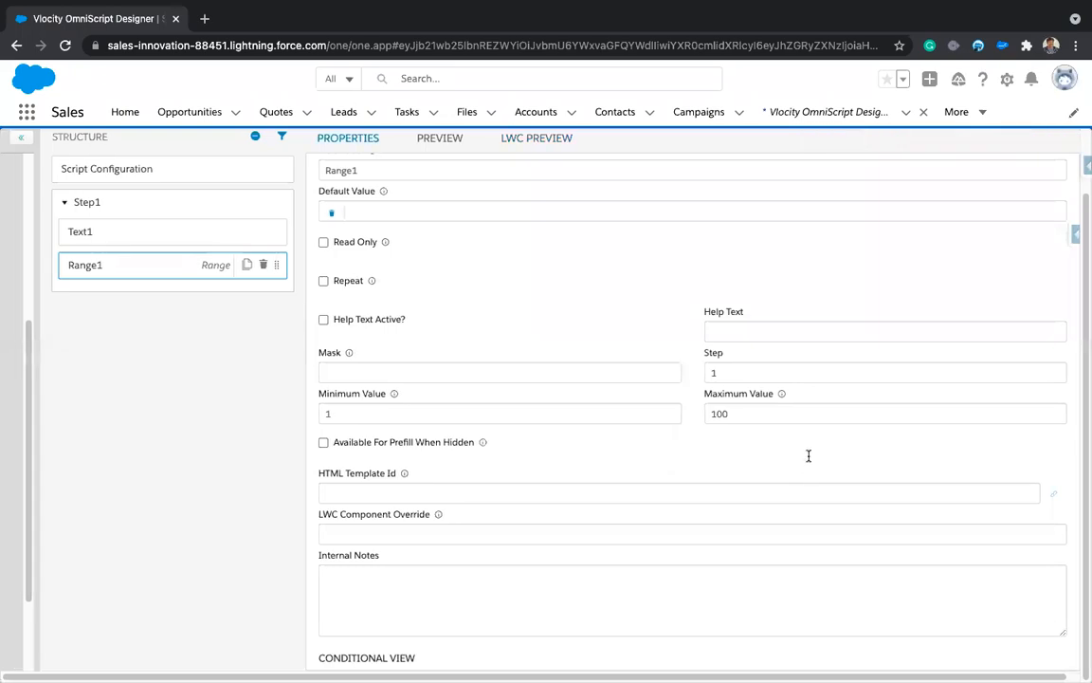
{"action": "left_click_drag", "start_coordinate": [814, 374], "coordinate": [767, 374]}
{"action": "type", "text": "5"}
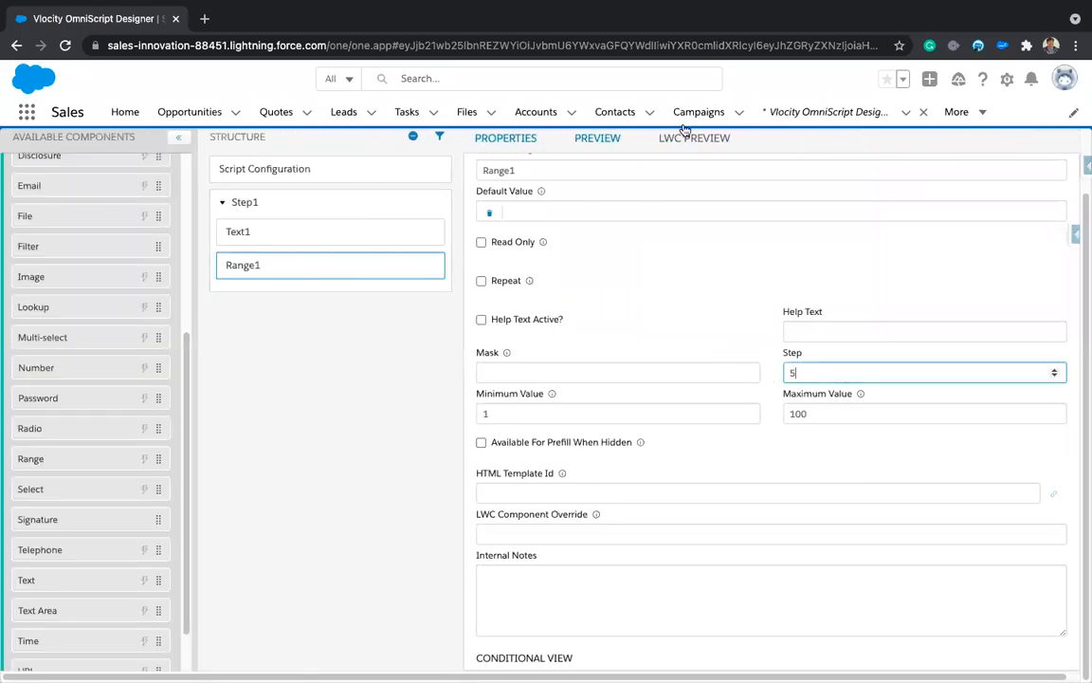
{"action": "left_click", "coordinate": [689, 140]}
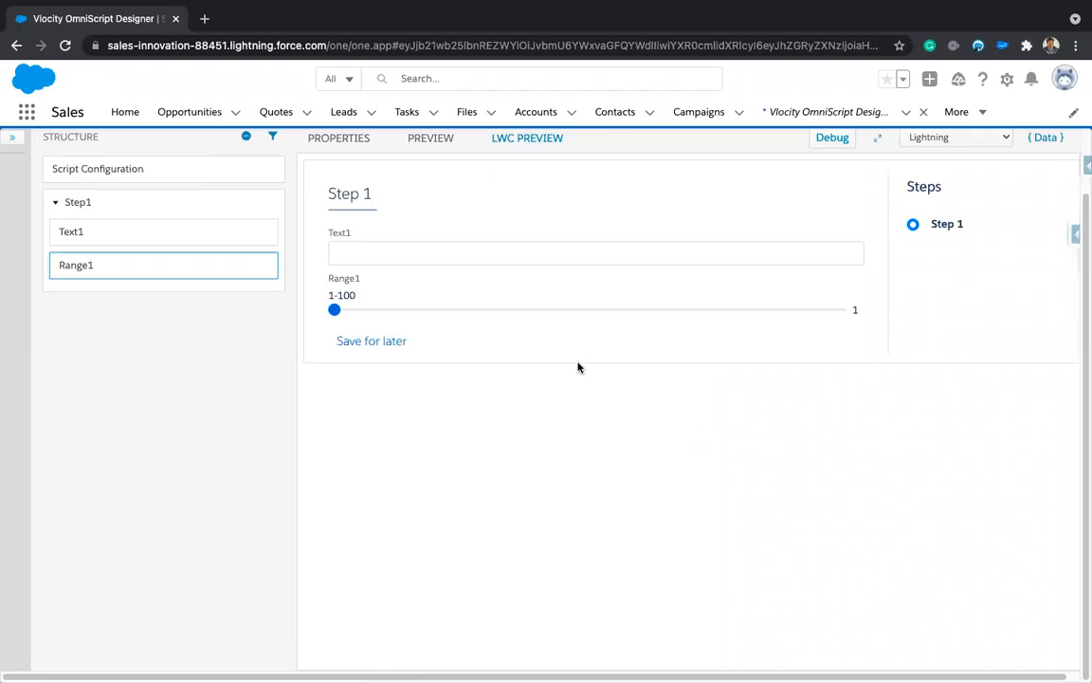
Step: Drag the slider to test the 5-step increments, then return to Range1's properties
{"action": "left_click_drag", "start_coordinate": [336, 313], "coordinate": [766, 313]}
{"action": "left_click_drag", "start_coordinate": [659, 309], "coordinate": [436, 316]}
{"action": "scroll", "coordinate": [537, 409], "scroll_direction": "up", "scroll_amount": 1}
{"action": "scroll", "coordinate": [536, 408], "scroll_direction": "up", "scroll_amount": 2}
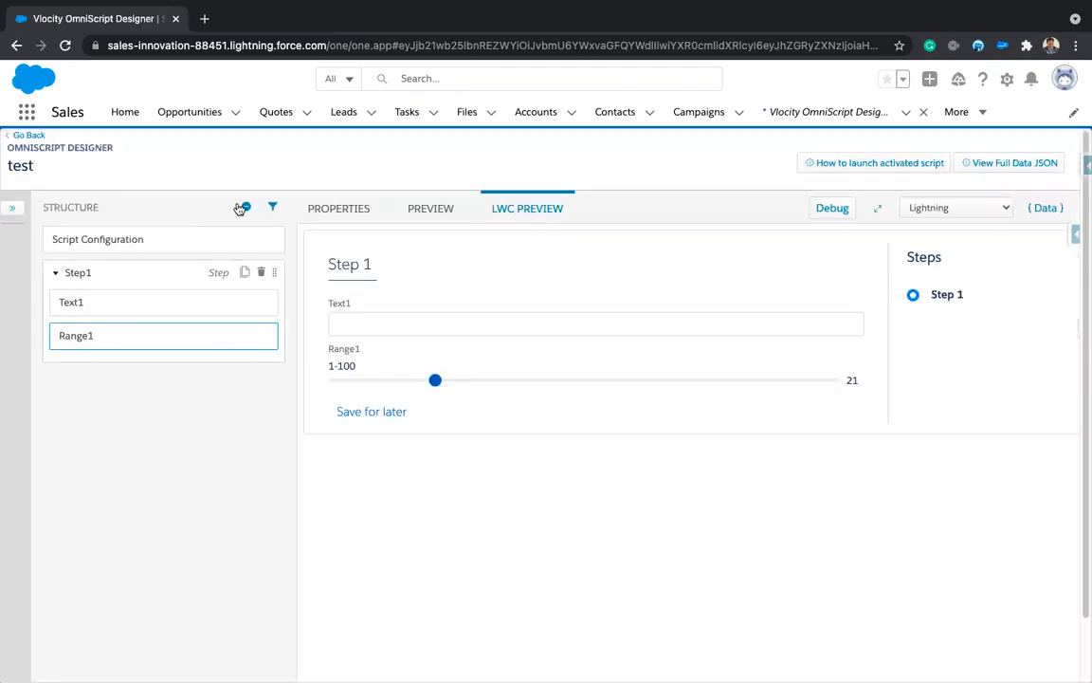
{"action": "left_click", "coordinate": [331, 209]}
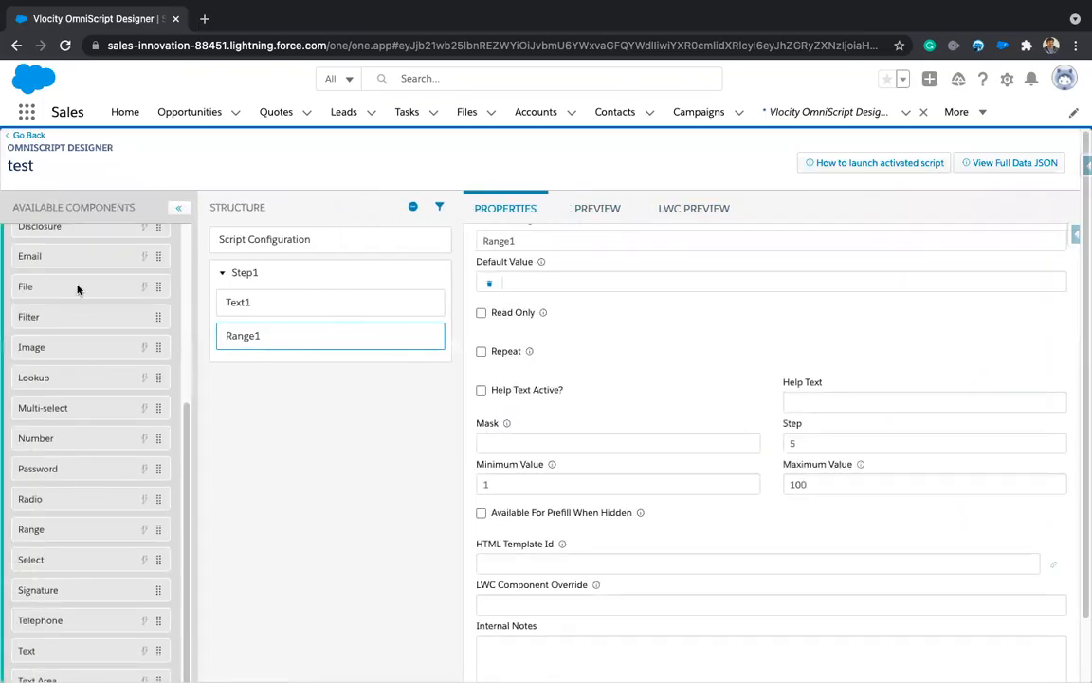
{"action": "scroll", "coordinate": [78, 289], "scroll_direction": "up", "scroll_amount": 1}
{"action": "scroll", "coordinate": [77, 289], "scroll_direction": "up", "scroll_amount": 3}
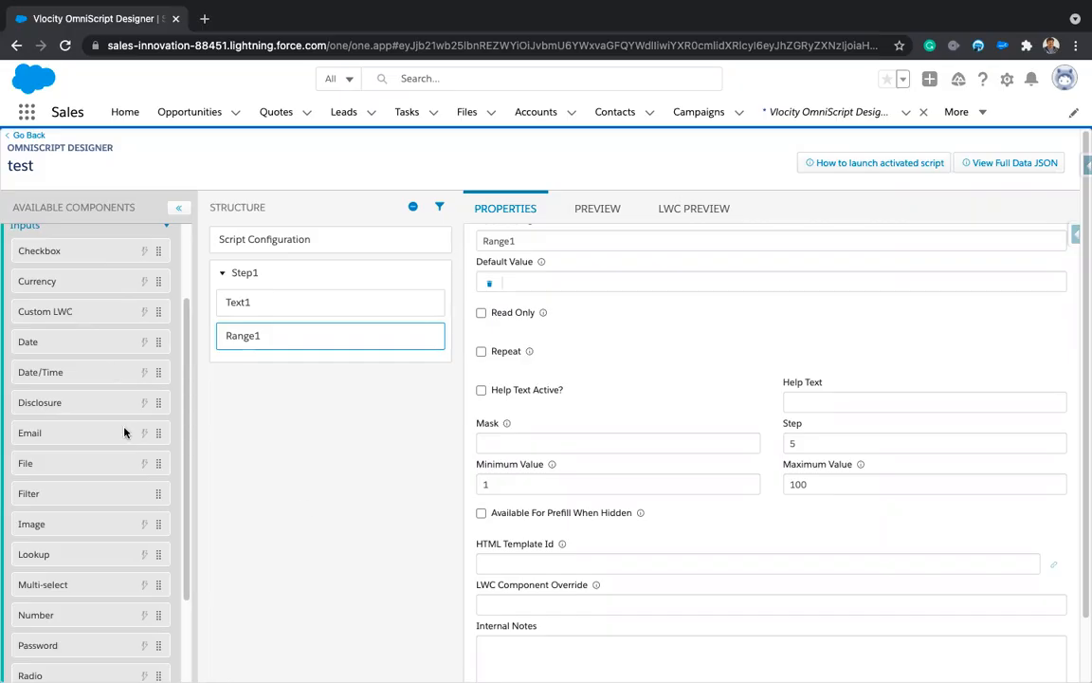
{"action": "scroll", "coordinate": [108, 434], "scroll_direction": "down", "scroll_amount": 1}
{"action": "scroll", "coordinate": [108, 434], "scroll_direction": "down", "scroll_amount": 3}
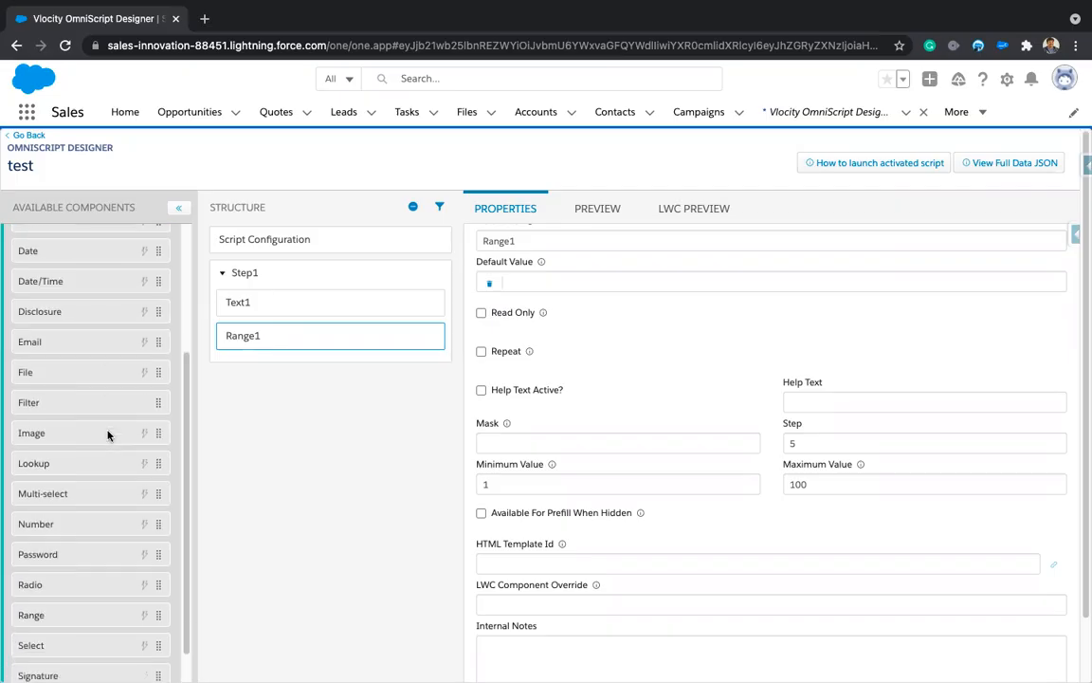
{"action": "scroll", "coordinate": [98, 569], "scroll_direction": "down", "scroll_amount": 5}
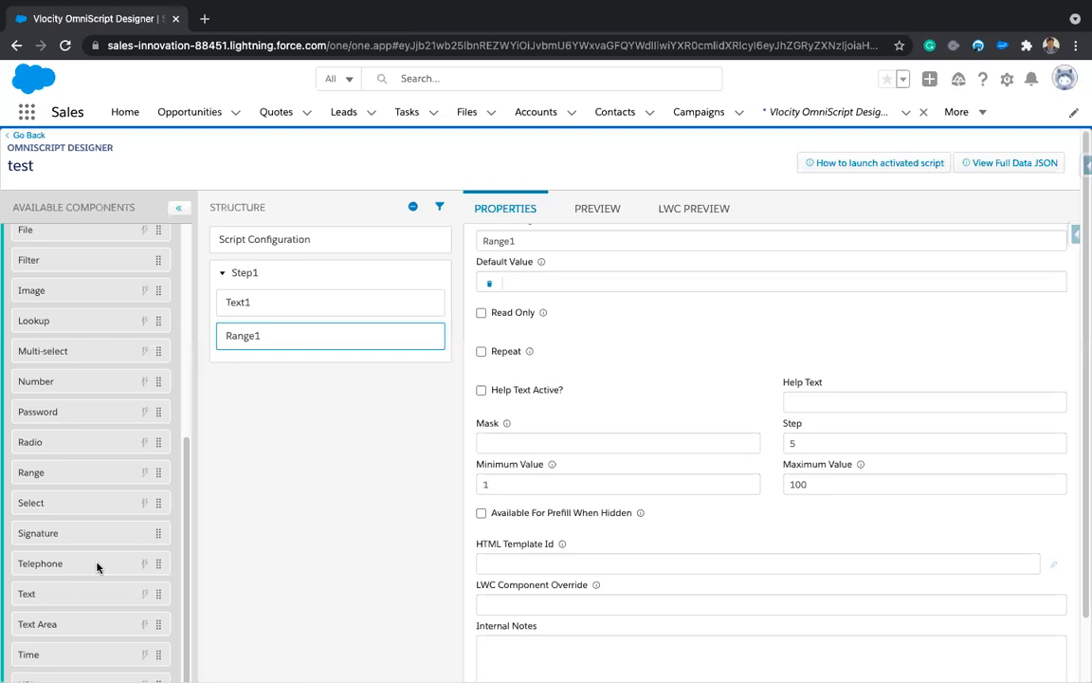
{"action": "scroll", "coordinate": [95, 535], "scroll_direction": "down", "scroll_amount": 2}
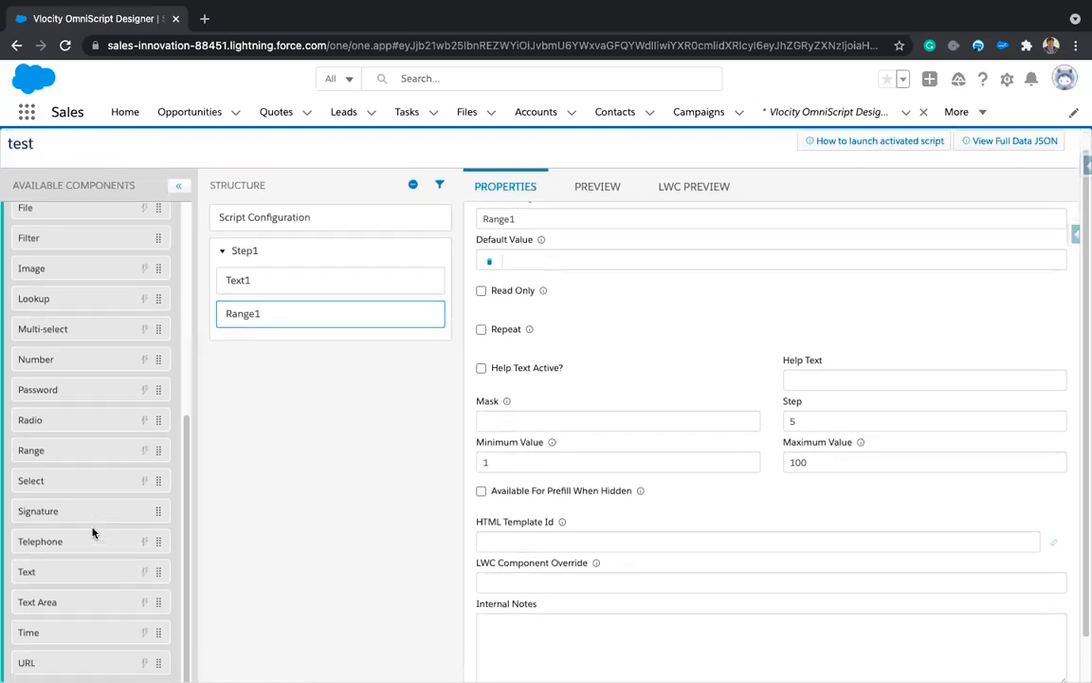
{"action": "scroll", "coordinate": [101, 544], "scroll_direction": "up", "scroll_amount": 10}
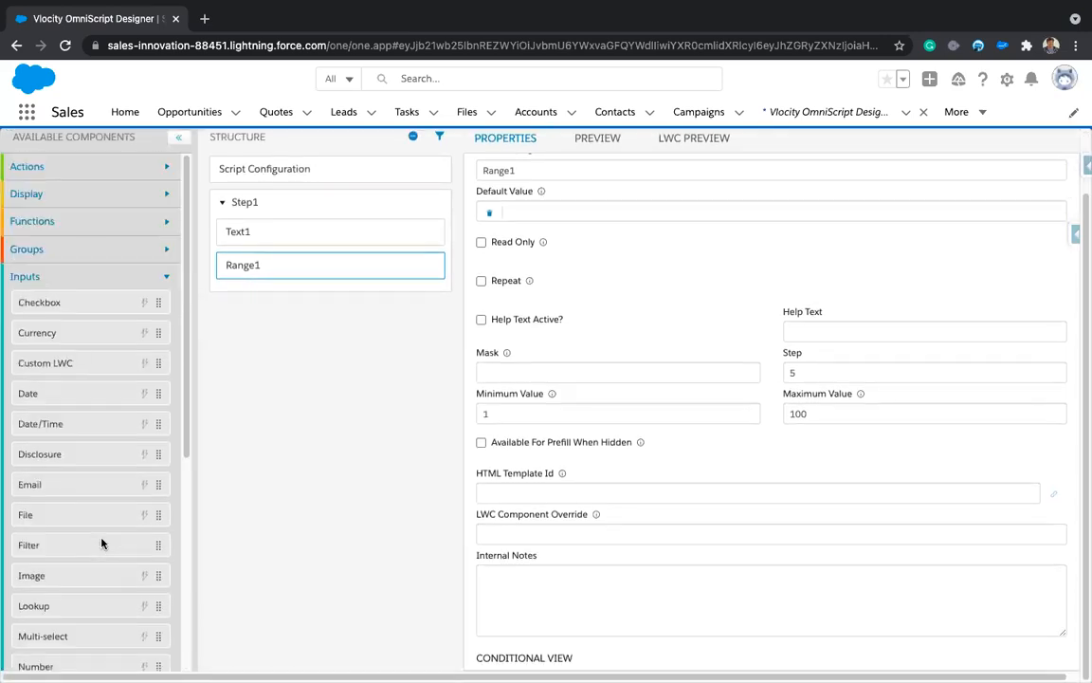
{"action": "left_click", "coordinate": [167, 276]}
Step: Expand and collapse the Groups and Functions palettes, then view Display and Actions components
{"action": "left_click", "coordinate": [174, 250]}
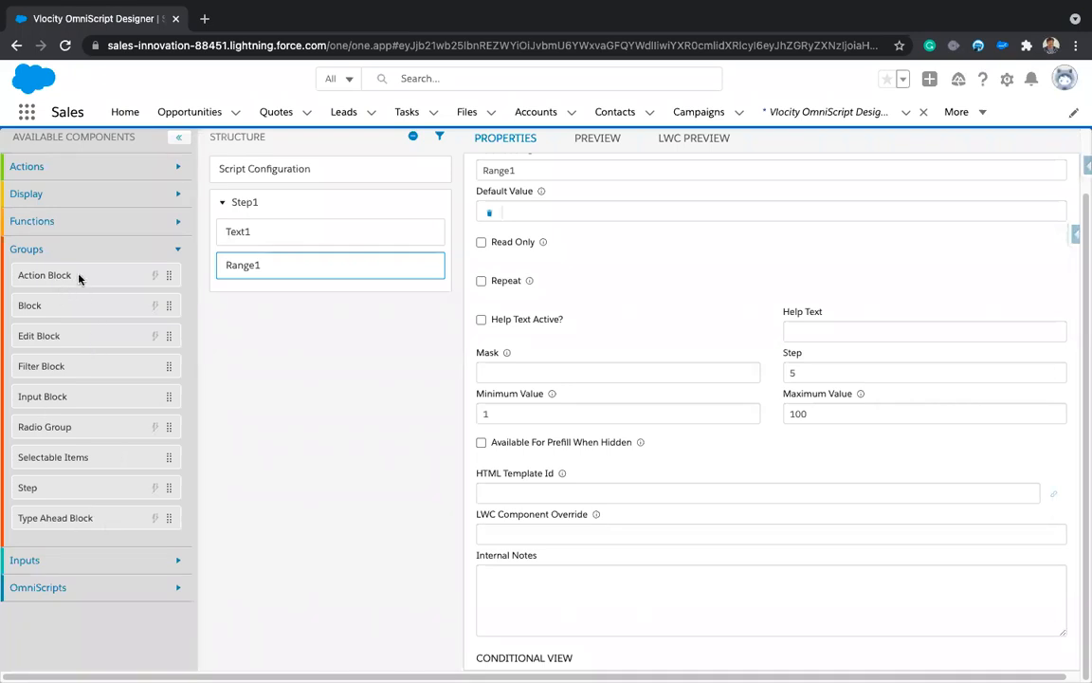
{"action": "left_click", "coordinate": [177, 249]}
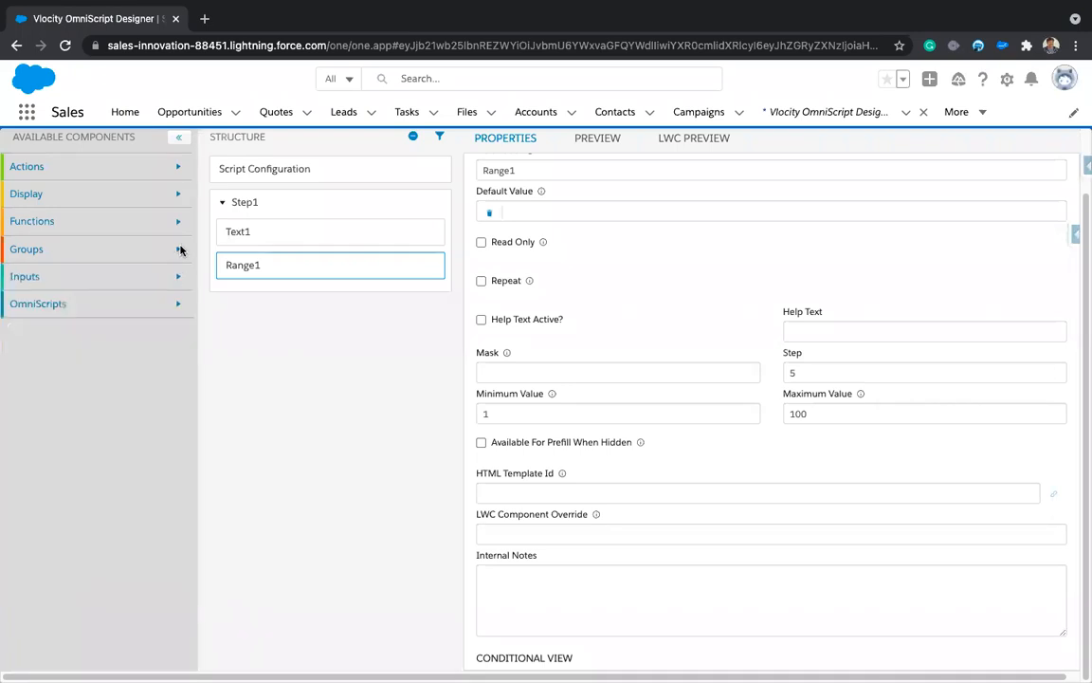
{"action": "left_click", "coordinate": [177, 221]}
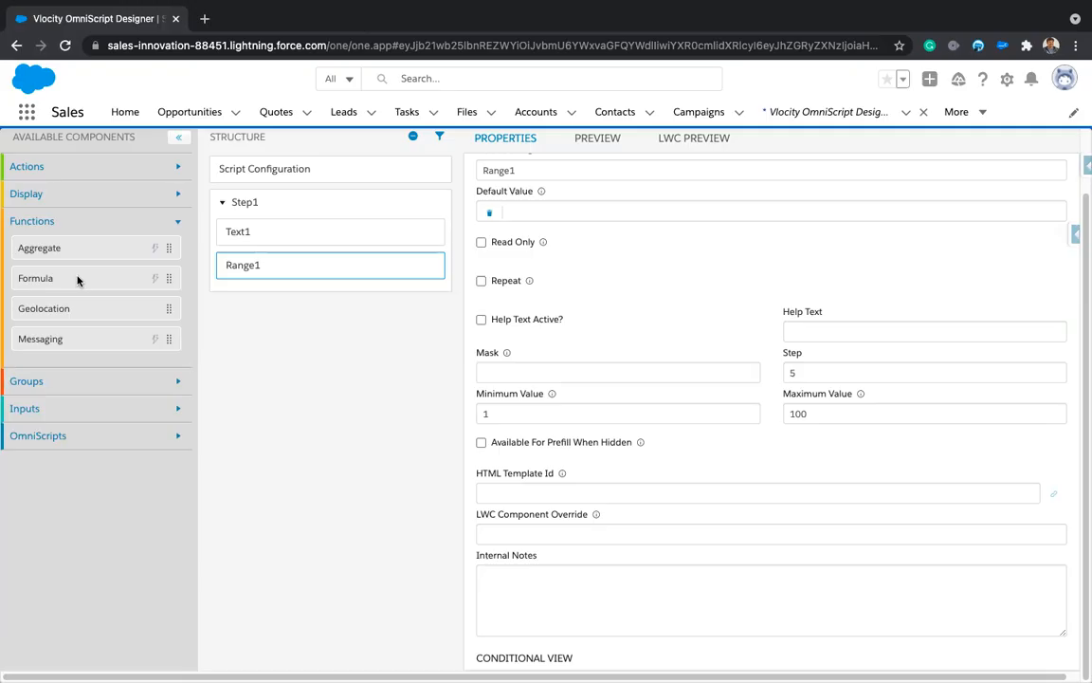
{"action": "scroll", "coordinate": [78, 279], "scroll_direction": "up", "scroll_amount": 2}
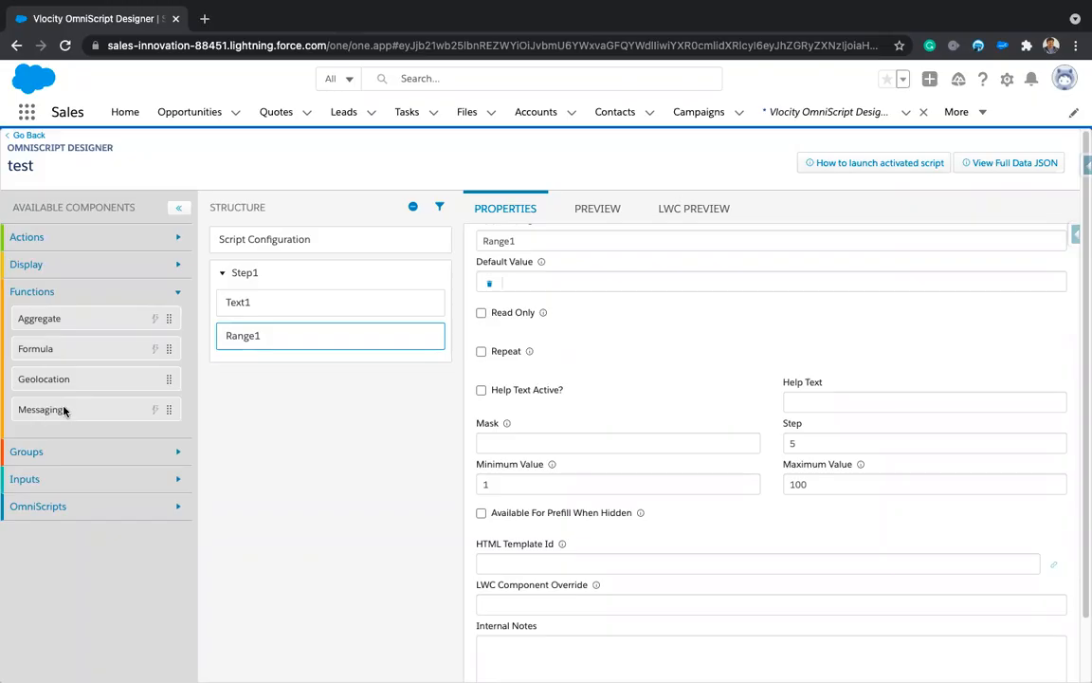
{"action": "left_click", "coordinate": [176, 292]}
{"action": "left_click", "coordinate": [178, 266]}
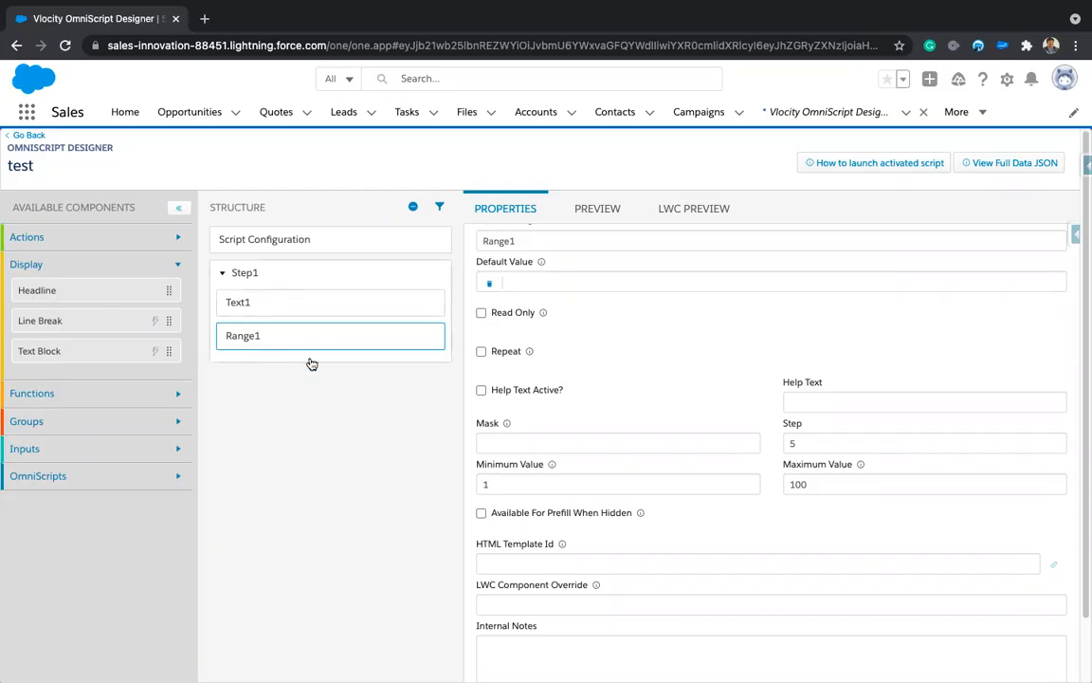
{"action": "left_click", "coordinate": [165, 237]}
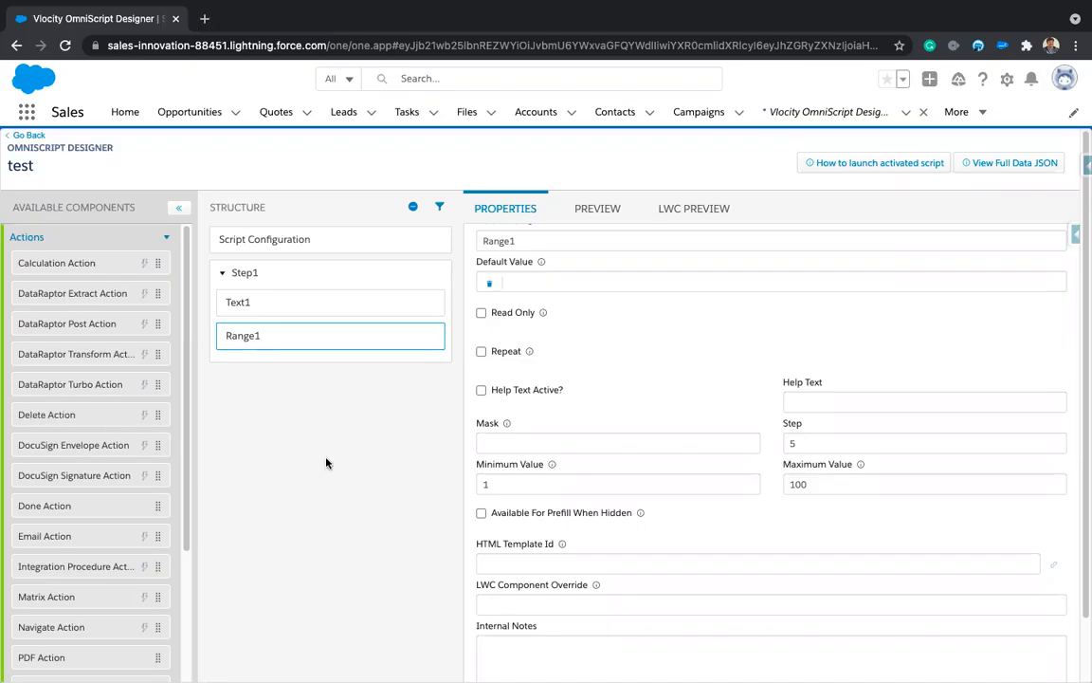
Step: Switch from the browser to the macOS desktop with Ctrl+Left
{"action": "key", "text": "ctrl+Left"}
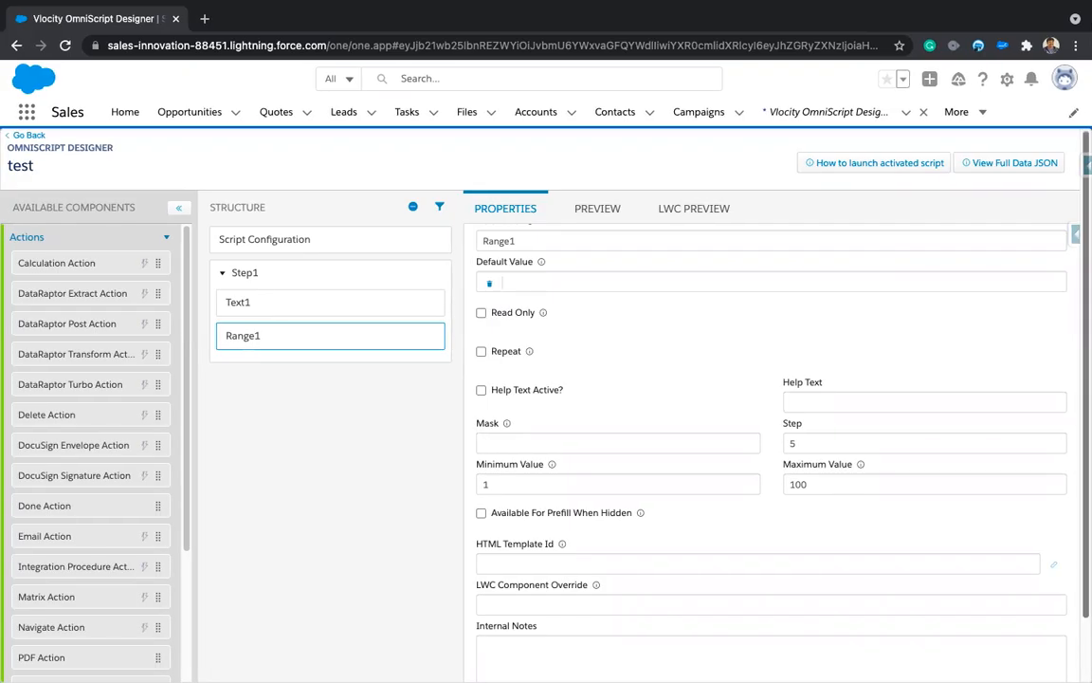
Step: Move to the desktop space and bring TextEdit to the front
{"action": "key", "text": "ctrl+Left"}
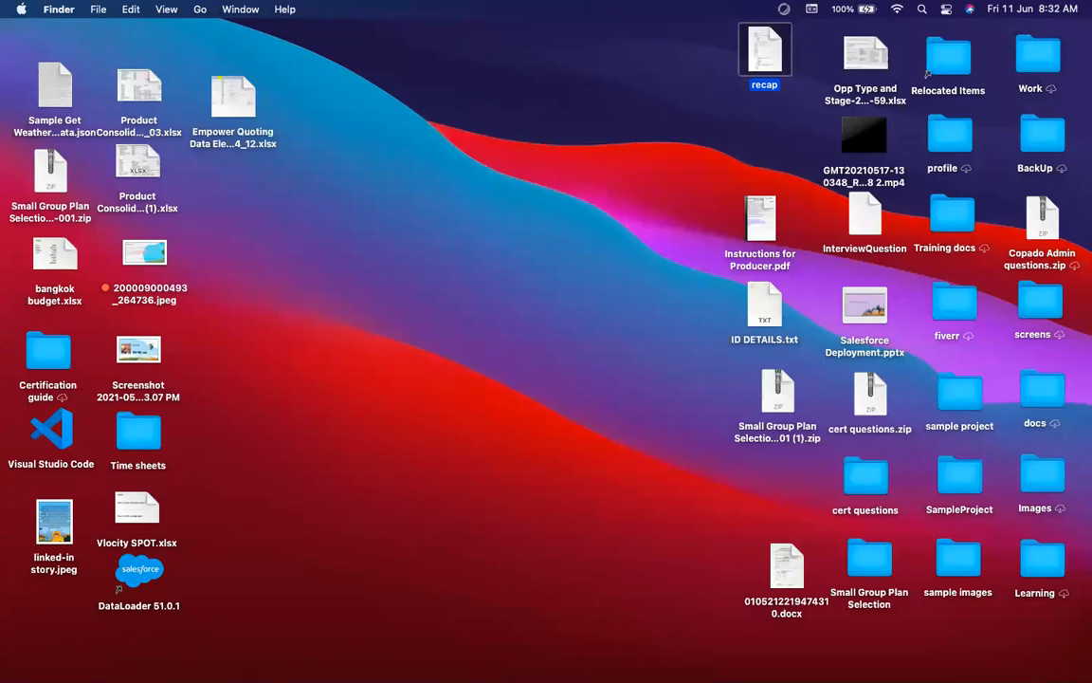
{"action": "key", "text": "super+o"}
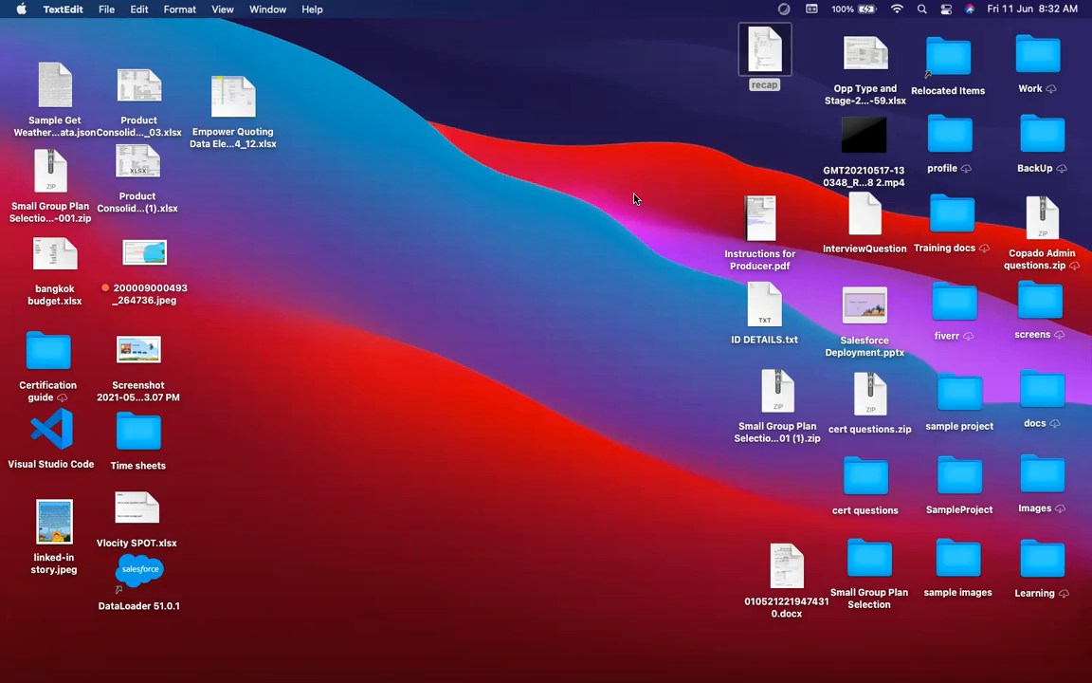
Step: Start a line in the blank TextEdit document and maximize the window
{"action": "scroll", "coordinate": [961, 243], "scroll_direction": "right", "scroll_amount": 2}
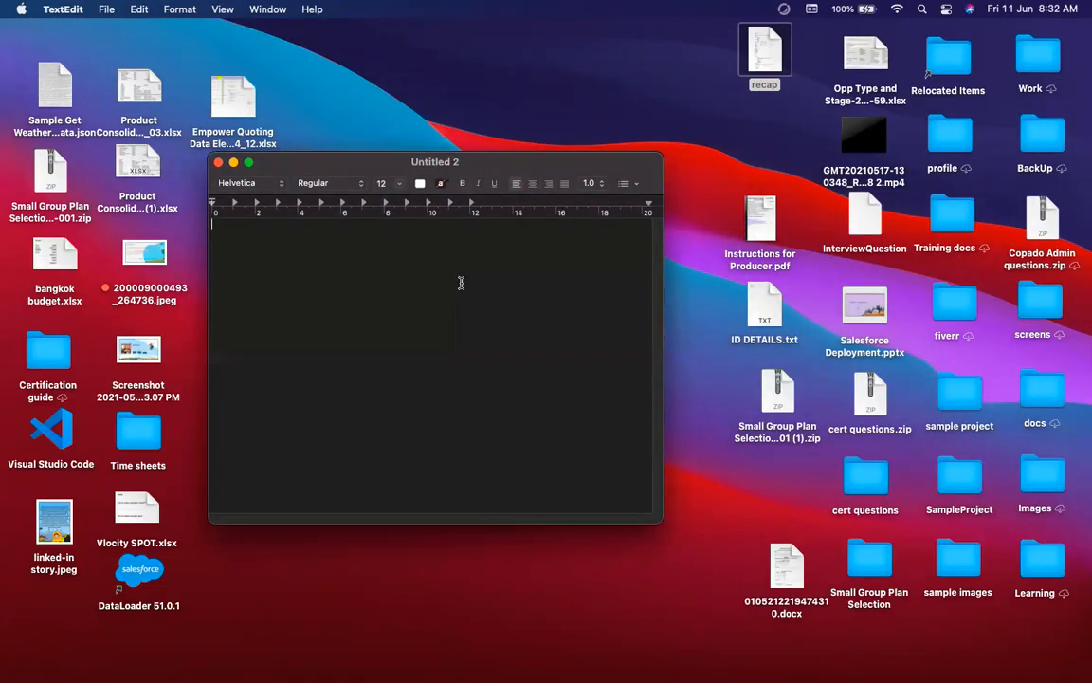
{"action": "key", "text": "Return"}
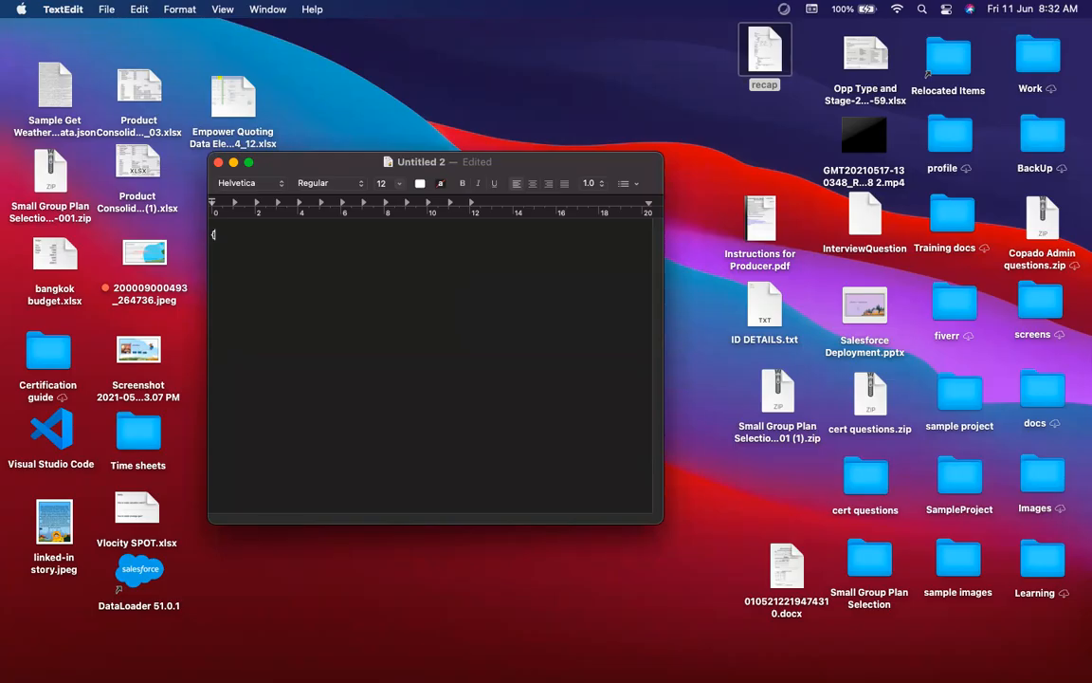
{"action": "scroll", "coordinate": [451, 343], "scroll_direction": "up", "scroll_amount": 5}
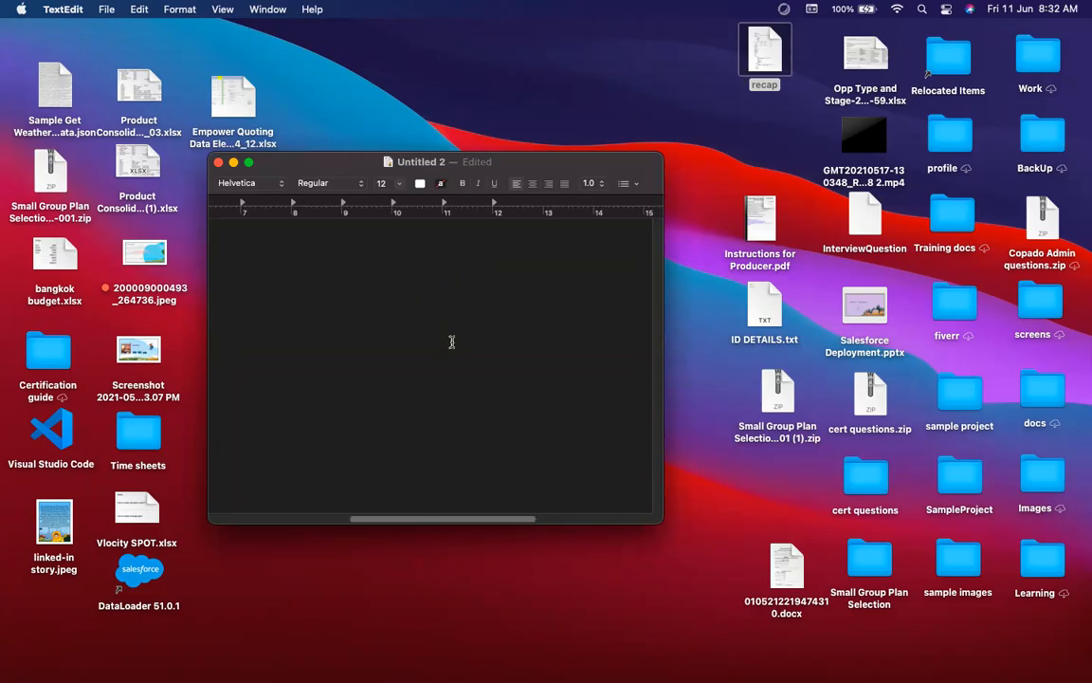
{"action": "double_click", "coordinate": [326, 160]}
Step: Type the outer braces with an indented "Ids":[ ] key inside
{"action": "type", "text": "{"}
{"action": "key", "text": "Return"}
{"action": "type", "text": "}"}
{"action": "scroll", "coordinate": [93, 164], "scroll_direction": "up", "scroll_amount": 3}
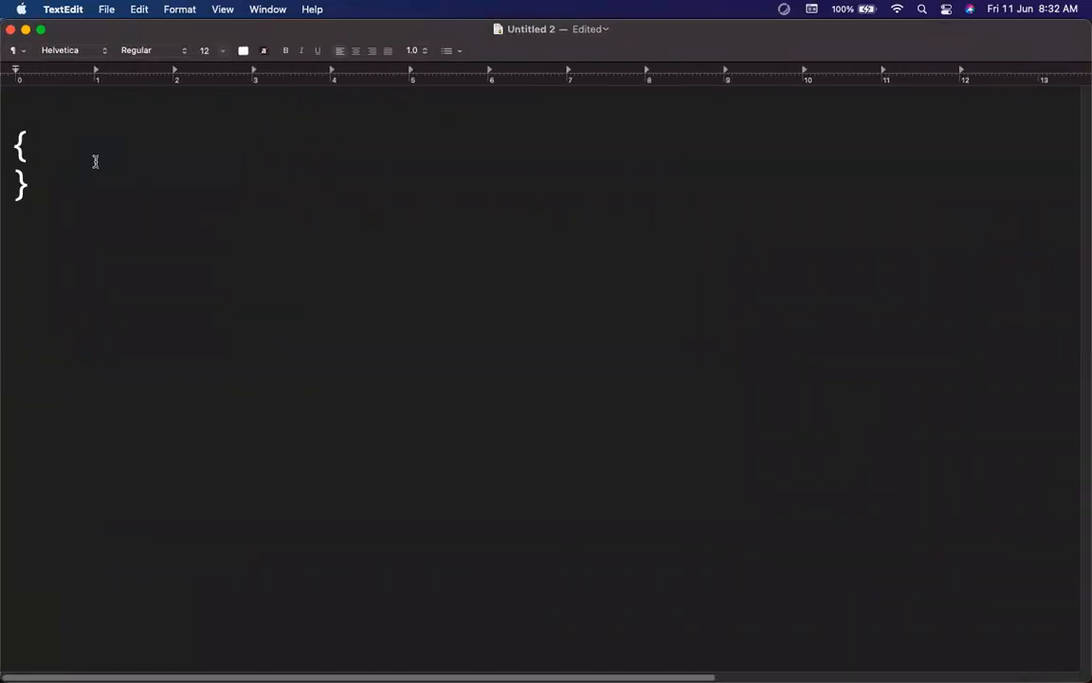
{"action": "left_click", "coordinate": [39, 138]}
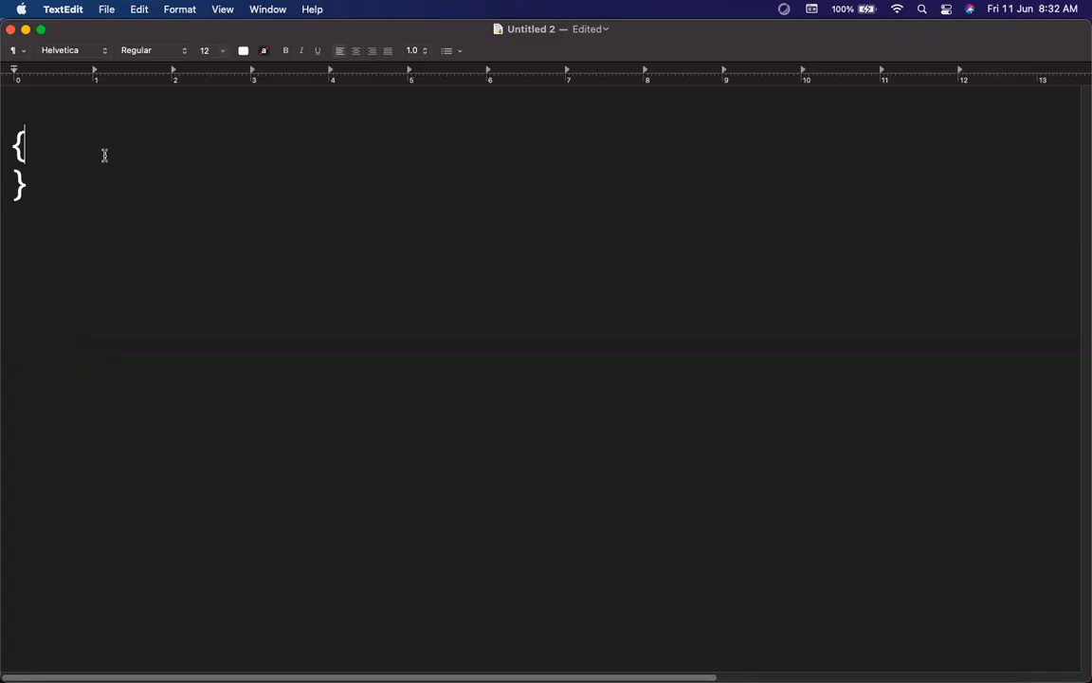
{"action": "key", "text": "Return"}
{"action": "key", "text": "Tab"}
{"action": "type", "text": "\"\""}
{"action": "key", "text": "Left"}
{"action": "type", "text": "Ids"}
{"action": "key", "text": "Right"}
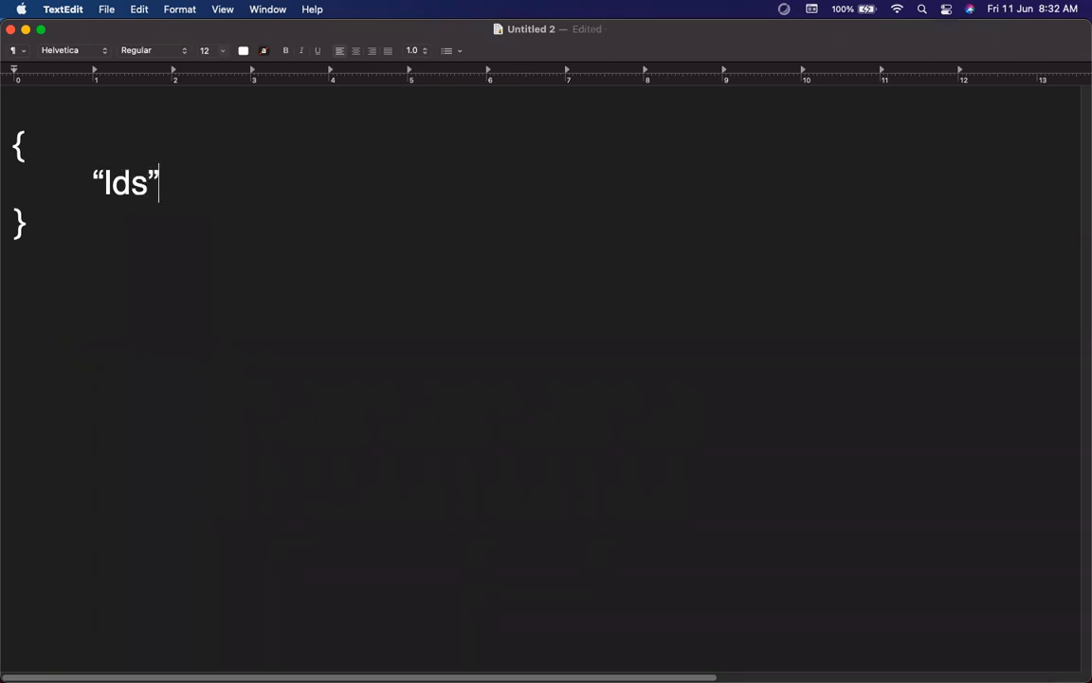
{"action": "type", "text": ":[ ]"}
Step: Place the array's closing bracket on its own indented line, leaving a blank line inside
{"action": "key", "text": "Left"}
{"action": "key", "text": "Return"}
{"action": "key", "text": "Tab"}
{"action": "key", "text": "Return"}
{"action": "key", "text": "Tab"}
{"action": "key", "text": "Up"}
Step: Enter the first two array values "id1" and "id2"
{"action": "type", "text": "\"\""}
{"action": "key", "text": "Left"}
{"action": "type", "text": "id1,"}
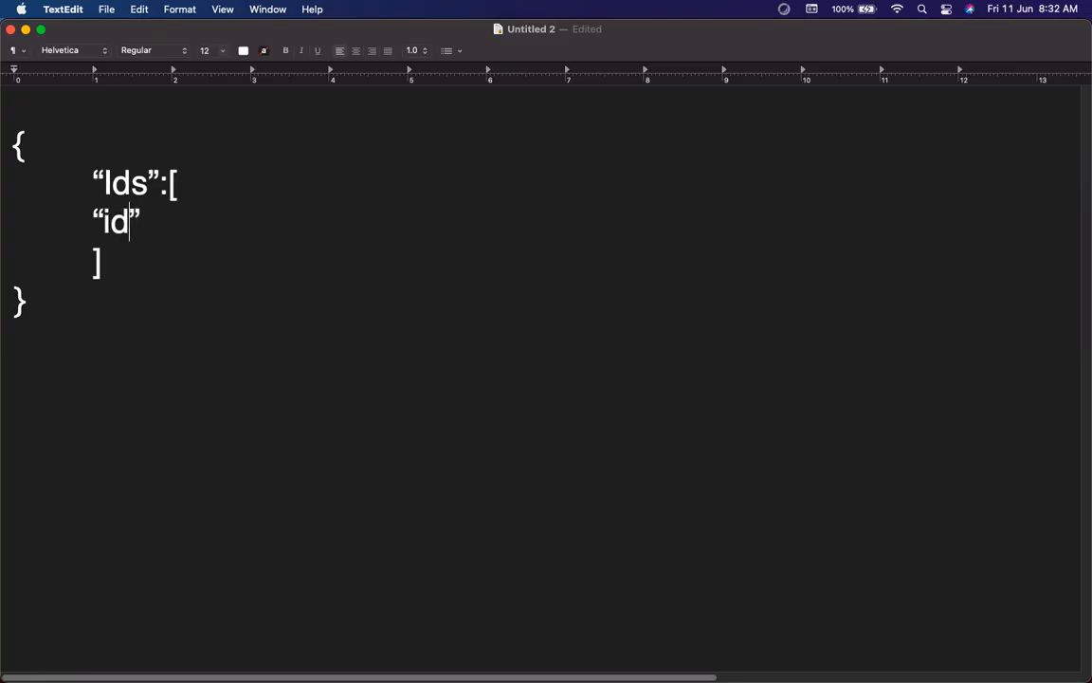
{"action": "key", "text": "BackSpace"}
{"action": "key", "text": "Right"}
{"action": "type", "text": ", \"\""}
{"action": "key", "text": "Left"}
{"action": "key", "text": "BackSpace"}
{"action": "key", "text": "BackSpace"}
{"action": "type", "text": "\"id2"}
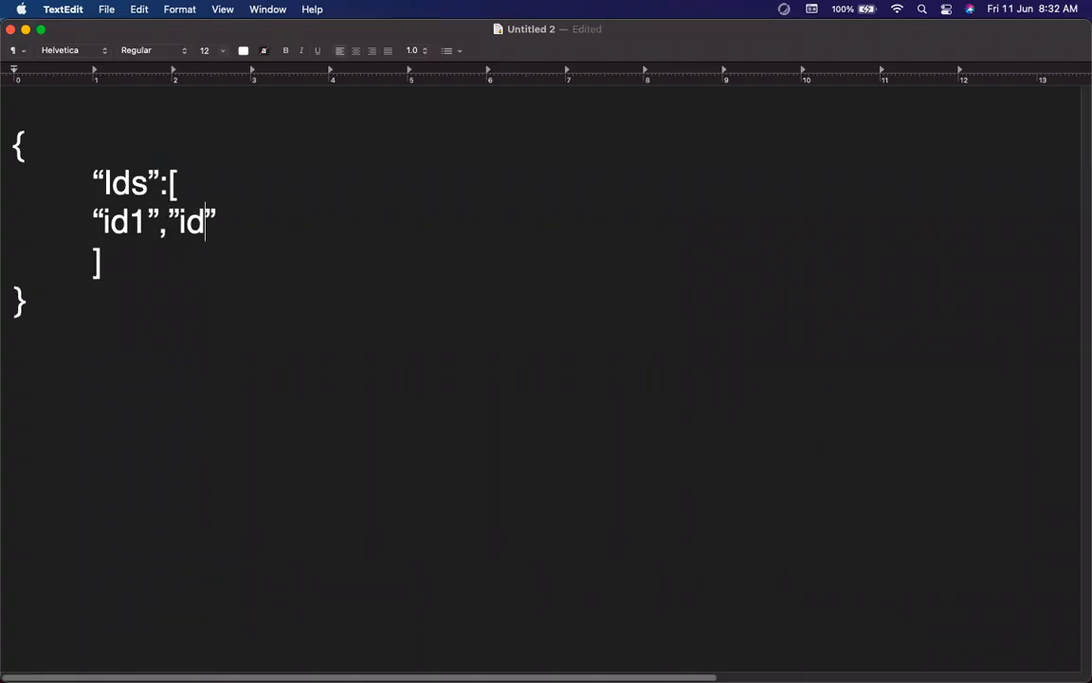
{"action": "key", "text": "Right"}
Step: Copy and paste the id2 entry twice, editing the copies into "id3" and "id4"
{"action": "key", "text": "shift+Left"}
{"action": "key", "text": "shift+Left"}
{"action": "key", "text": "shift+Left"}
{"action": "key", "text": "shift+Left"}
{"action": "key", "text": "shift+Left"}
{"action": "key", "text": "shift+Left"}
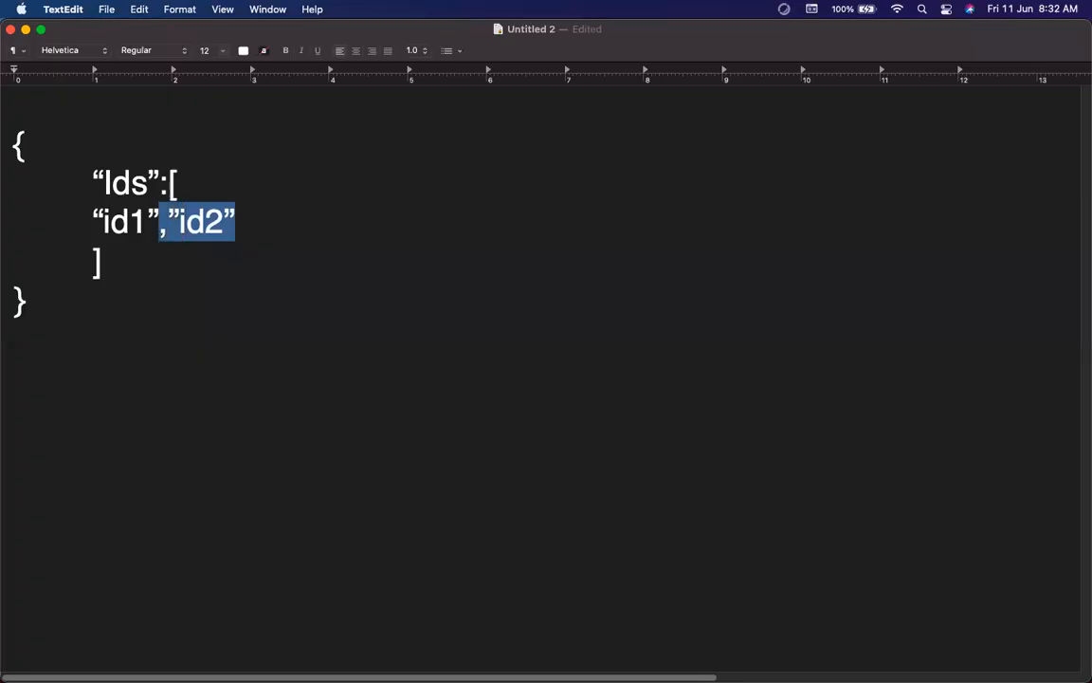
{"action": "key", "text": "super+c"}
{"action": "key", "text": "Right"}
{"action": "key", "text": "super+v"}
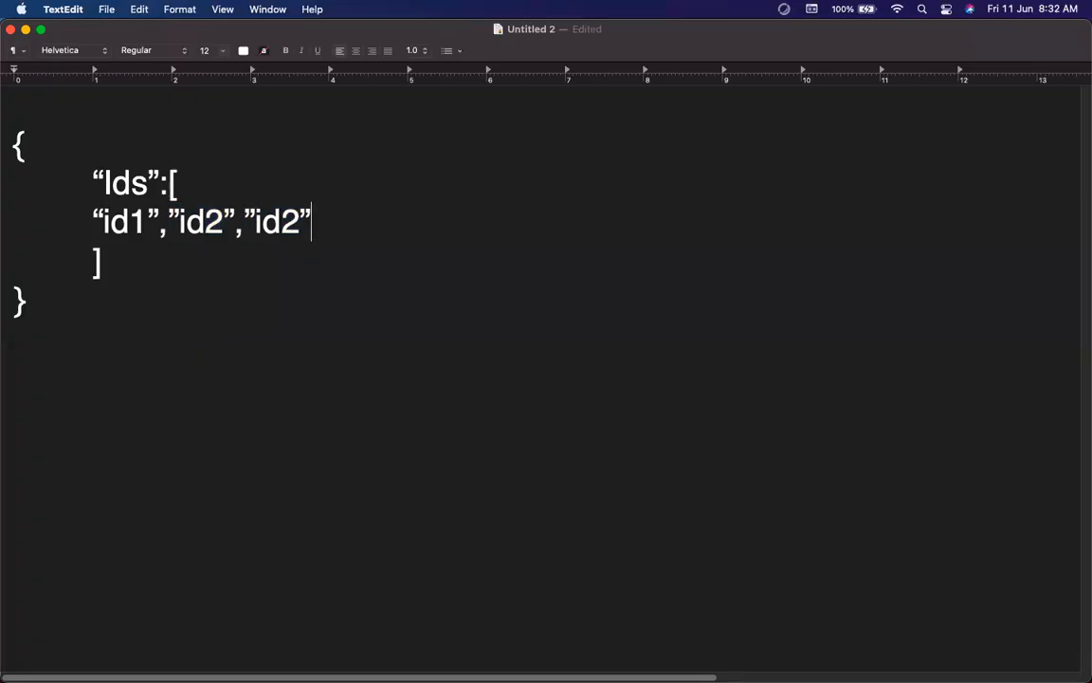
{"action": "key", "text": "super+v"}
{"action": "key", "text": "BackSpace"}
{"action": "type", "text": "4"}
{"action": "key", "text": "Left"}
{"action": "key", "text": "Left"}
{"action": "key", "text": "Left"}
{"action": "key", "text": "Left"}
{"action": "key", "text": "Left"}
{"action": "key", "text": "Left"}
{"action": "key", "text": "BackSpace"}
{"action": "type", "text": "3"}
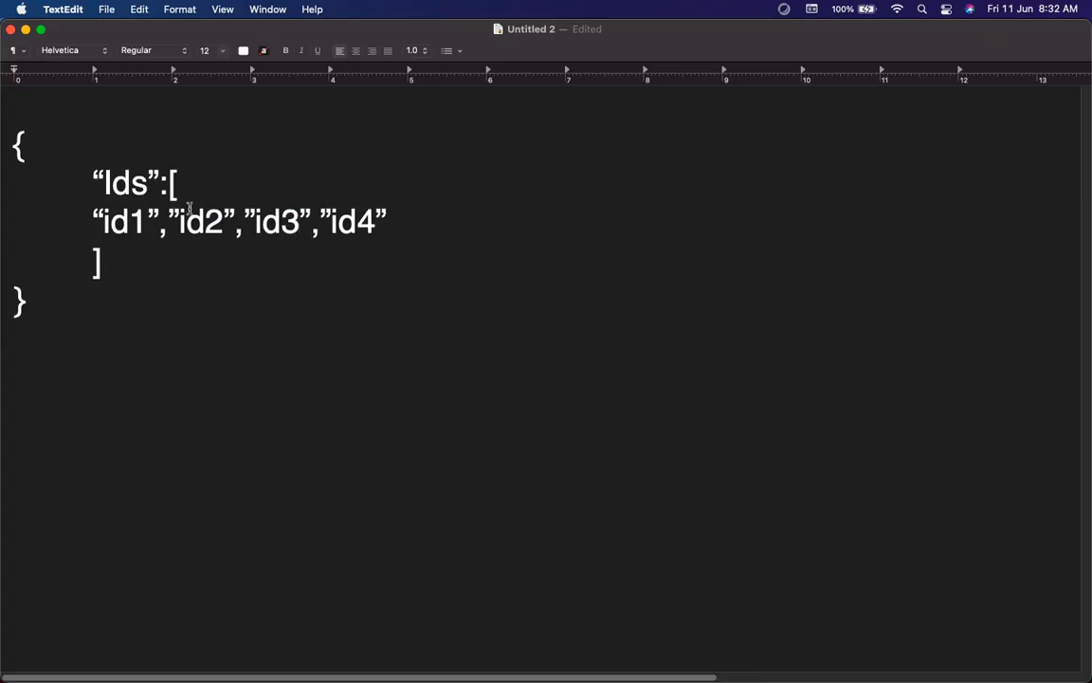
Step: Zoom out and check the four values id1, id2, id3 and id4
{"action": "key", "text": "super+minus"}
{"action": "scroll", "coordinate": [308, 359], "scroll_direction": "down", "scroll_amount": 1}
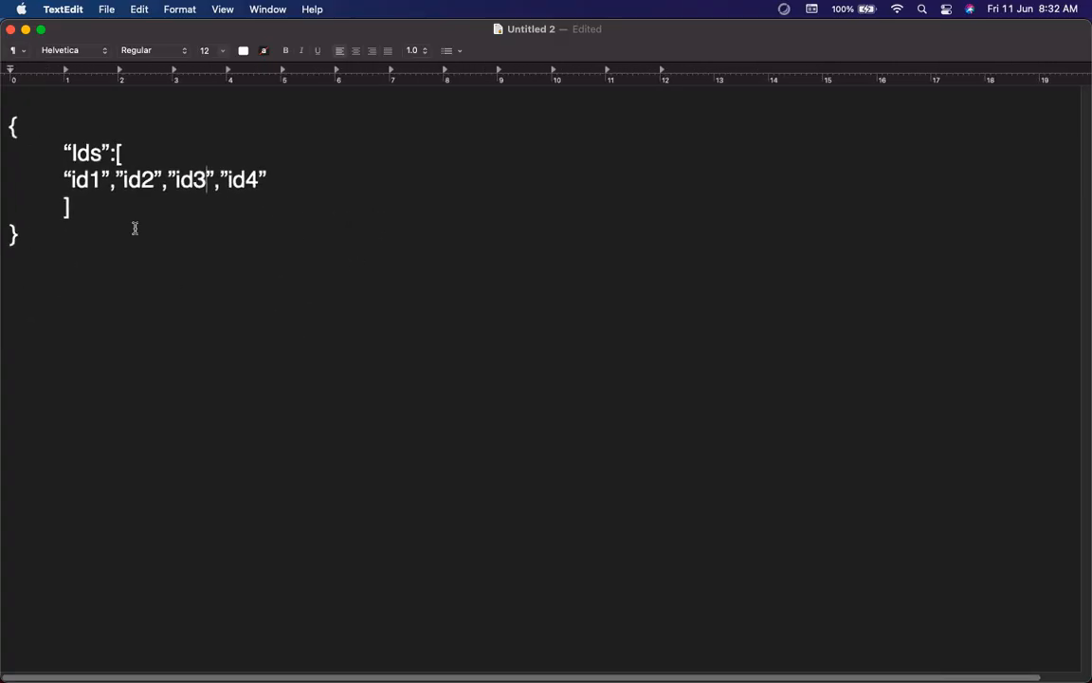
{"action": "double_click", "coordinate": [85, 180]}
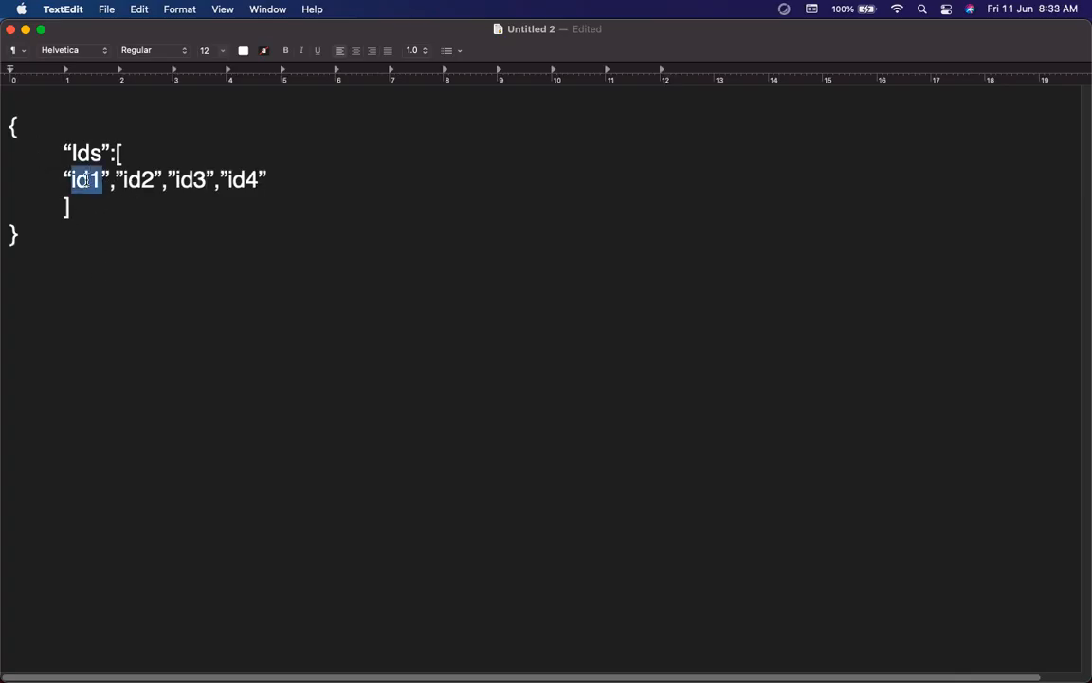
{"action": "double_click", "coordinate": [137, 180]}
{"action": "double_click", "coordinate": [189, 180]}
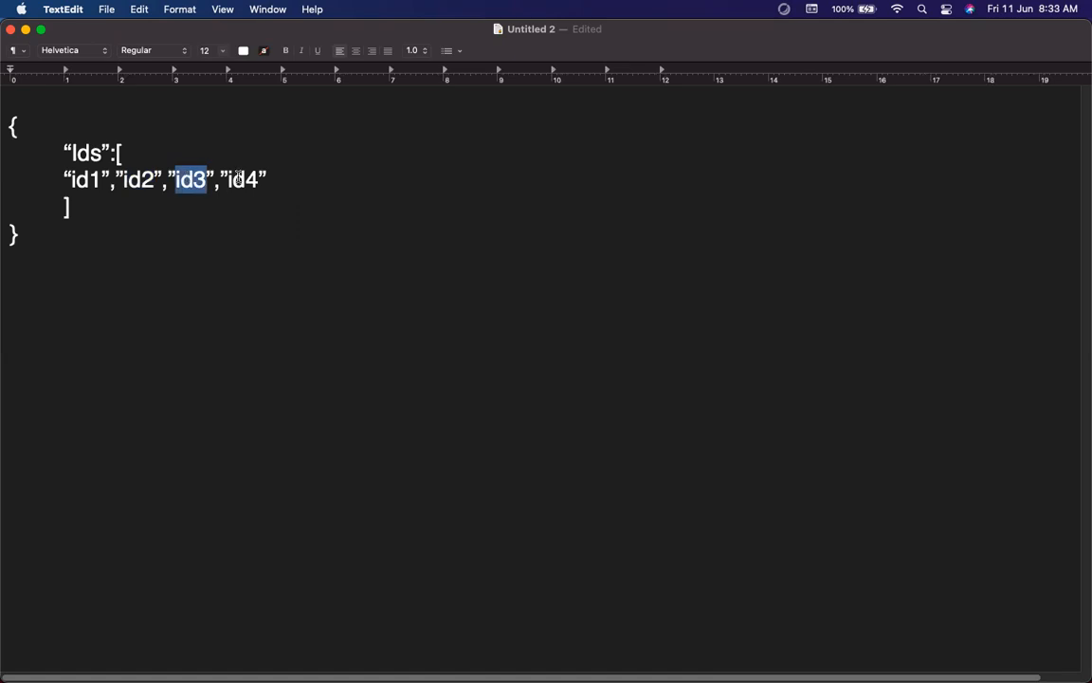
{"action": "double_click", "coordinate": [242, 180]}
{"action": "left_click", "coordinate": [281, 186]}
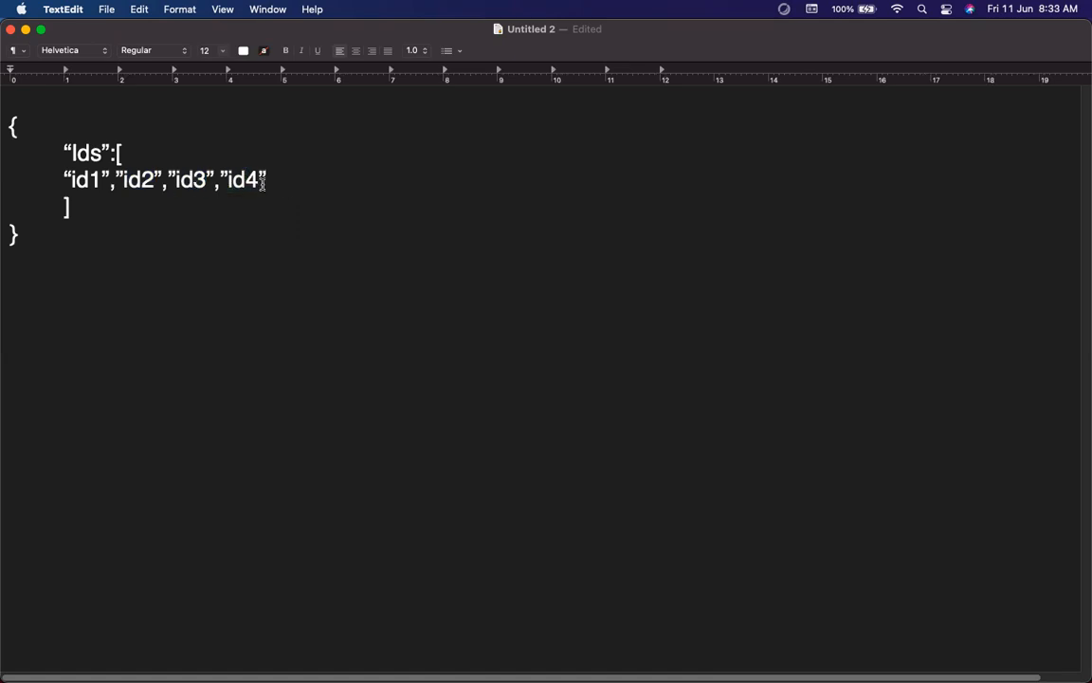
{"action": "left_click", "coordinate": [89, 183]}
{"action": "key", "text": "ctrl+Right"}
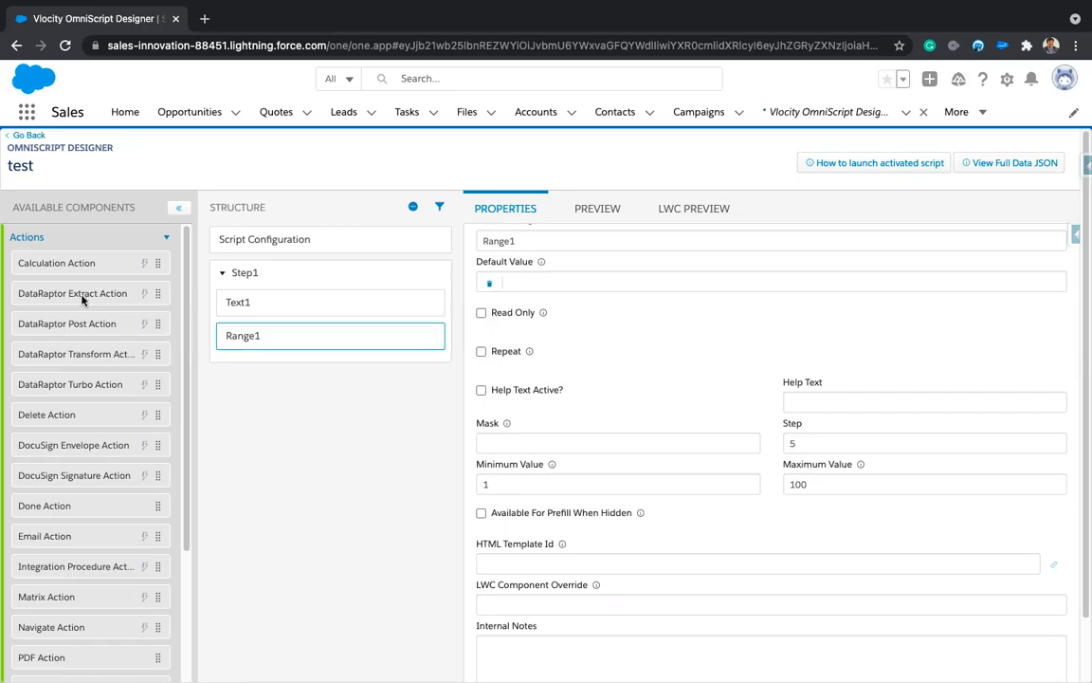
{"action": "scroll", "coordinate": [102, 460], "scroll_direction": "down", "scroll_amount": 1}
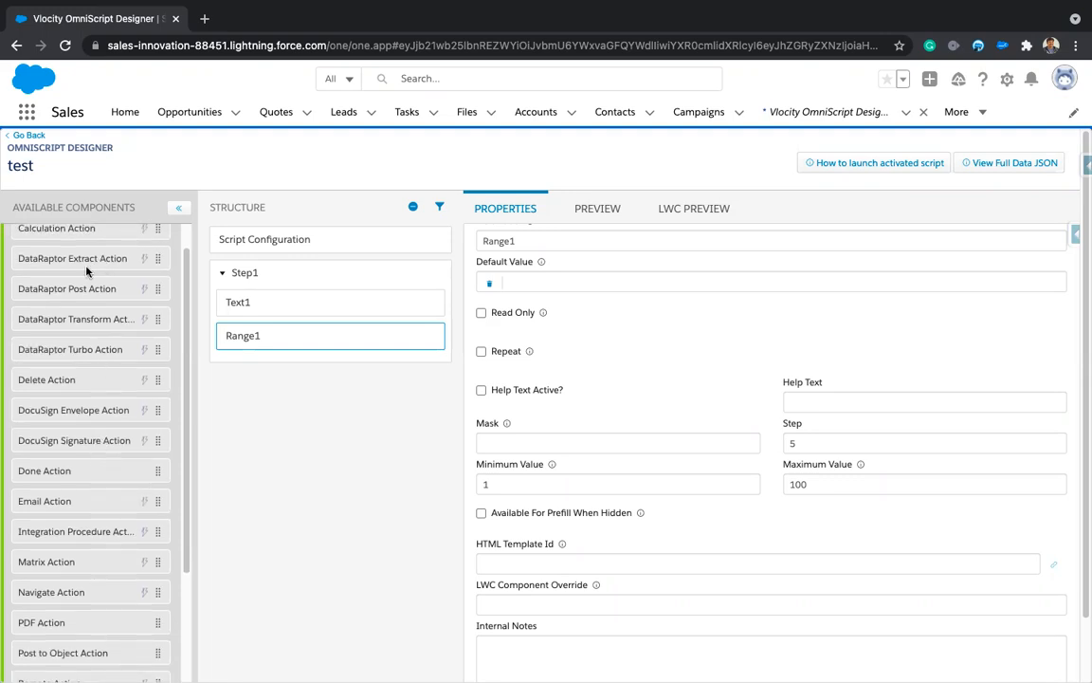
{"action": "scroll", "coordinate": [81, 273], "scroll_direction": "up", "scroll_amount": 1}
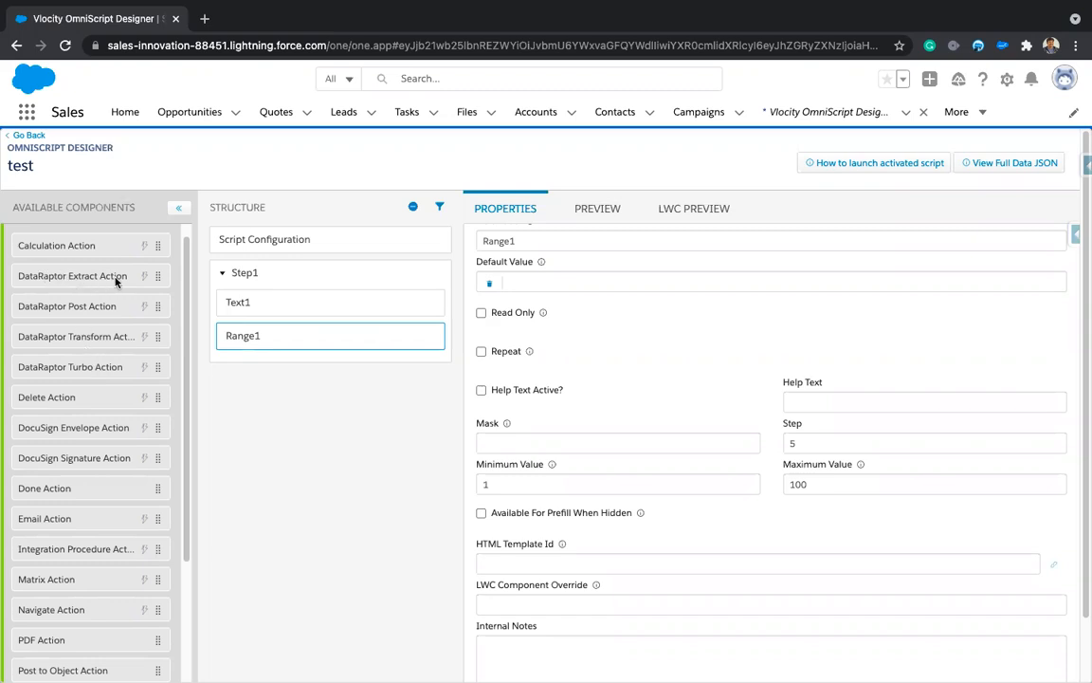
{"action": "scroll", "coordinate": [110, 429], "scroll_direction": "down", "scroll_amount": 2}
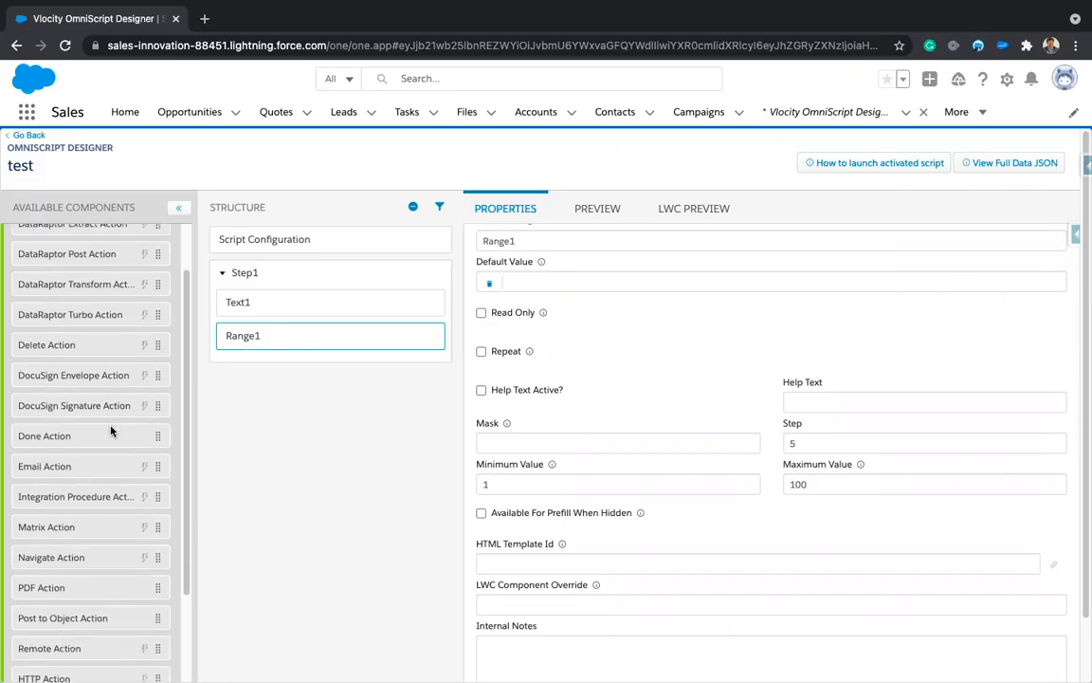
{"action": "scroll", "coordinate": [106, 428], "scroll_direction": "down", "scroll_amount": 1}
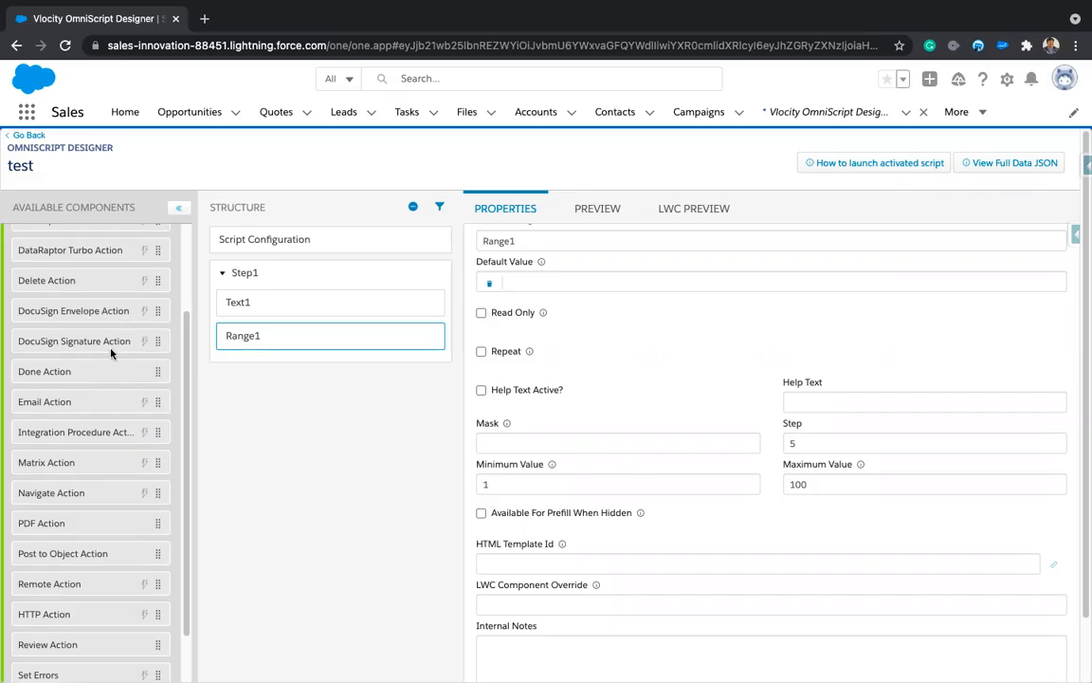
{"action": "scroll", "coordinate": [109, 402], "scroll_direction": "down", "scroll_amount": 1}
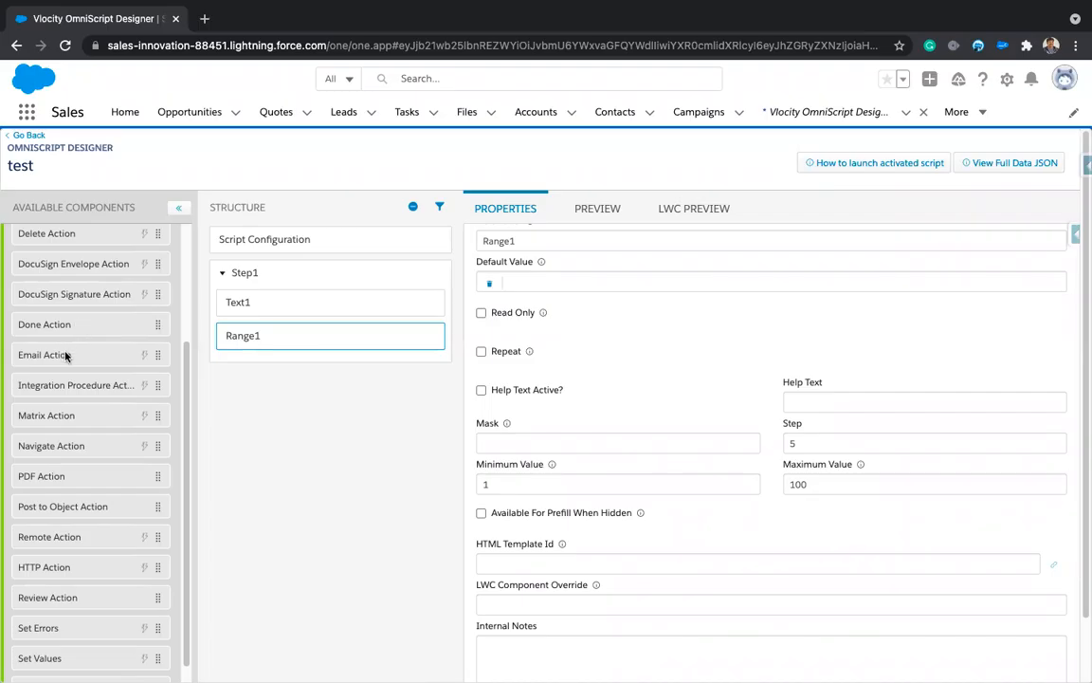
{"action": "scroll", "coordinate": [81, 363], "scroll_direction": "down", "scroll_amount": 1}
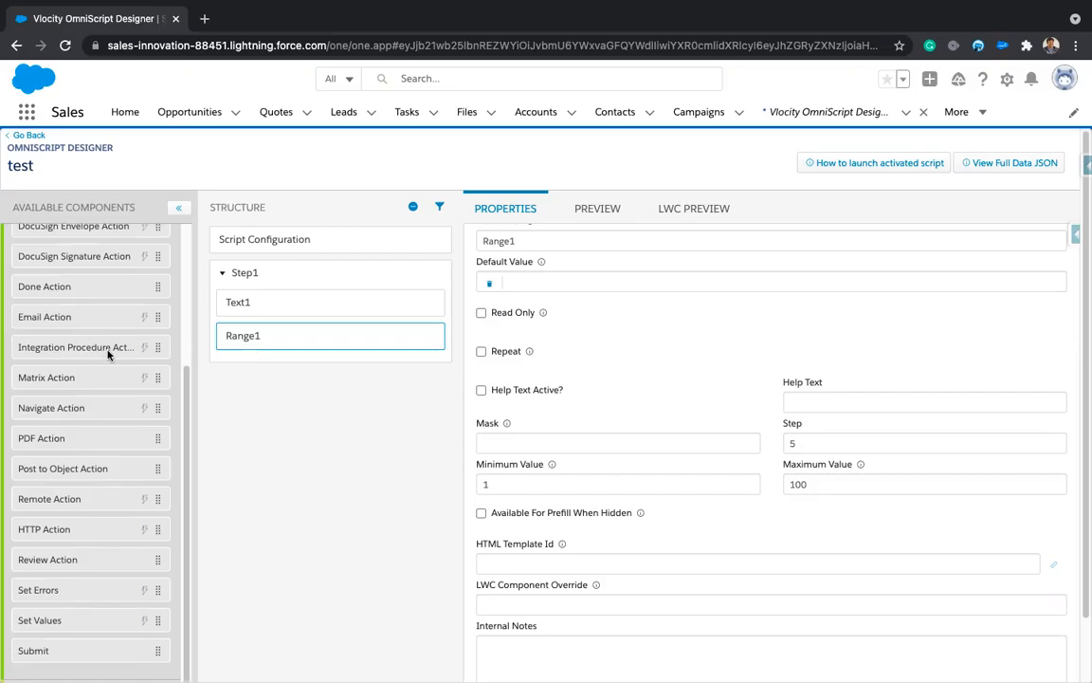
{"action": "scroll", "coordinate": [107, 352], "scroll_direction": "up", "scroll_amount": 4}
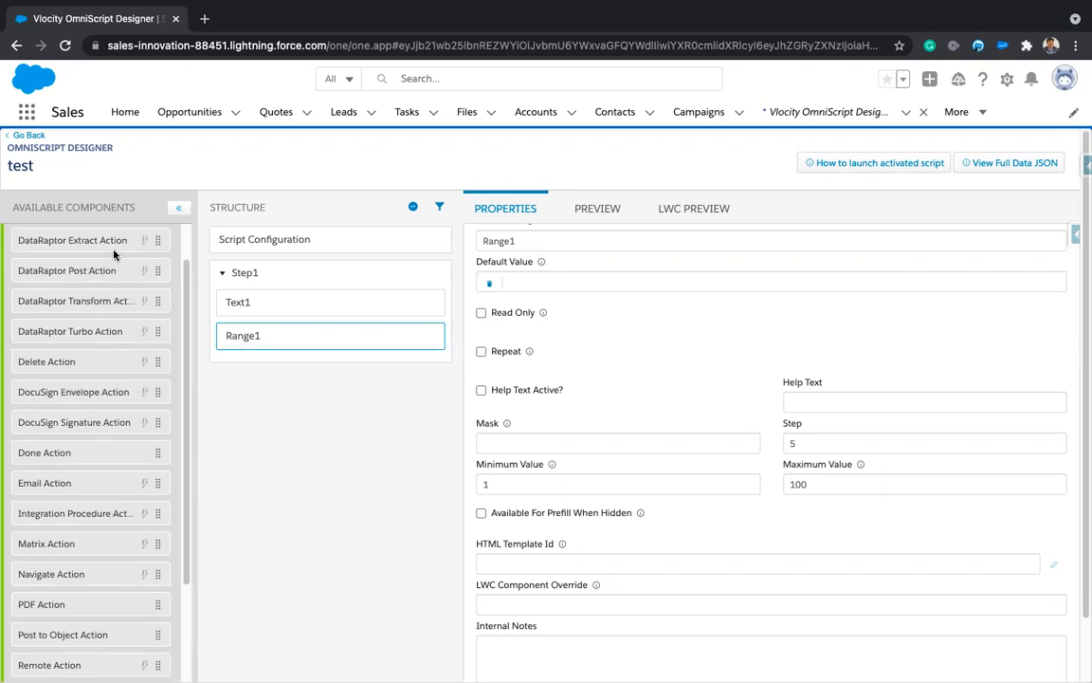
{"action": "scroll", "coordinate": [114, 371], "scroll_direction": "down", "scroll_amount": 2}
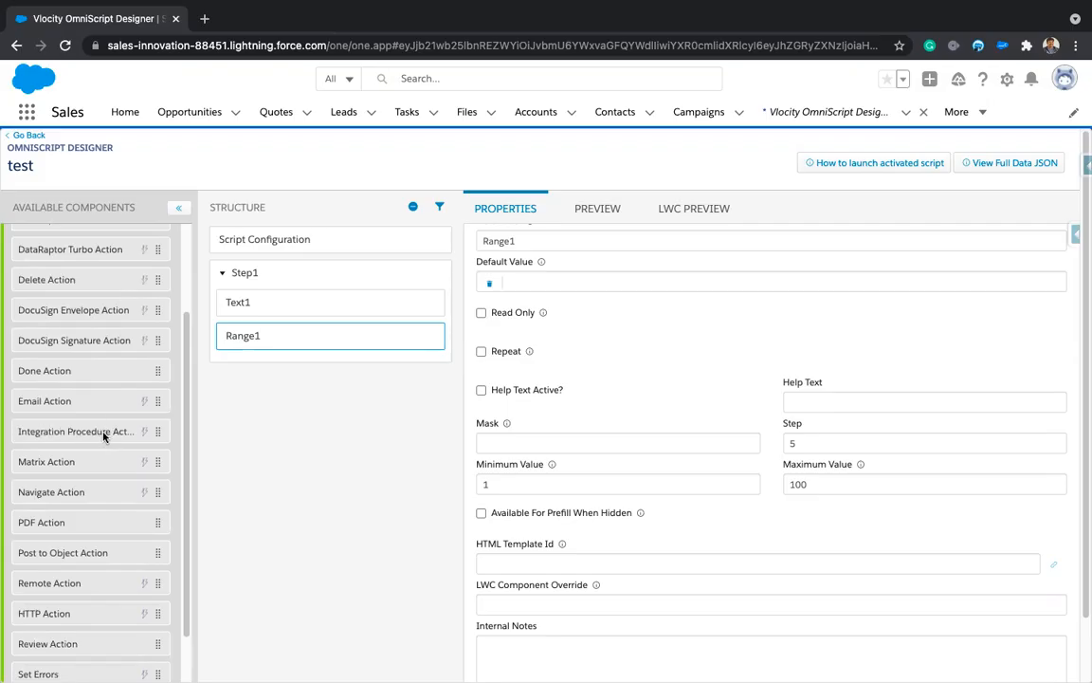
{"action": "scroll", "coordinate": [104, 435], "scroll_direction": "down", "scroll_amount": 2}
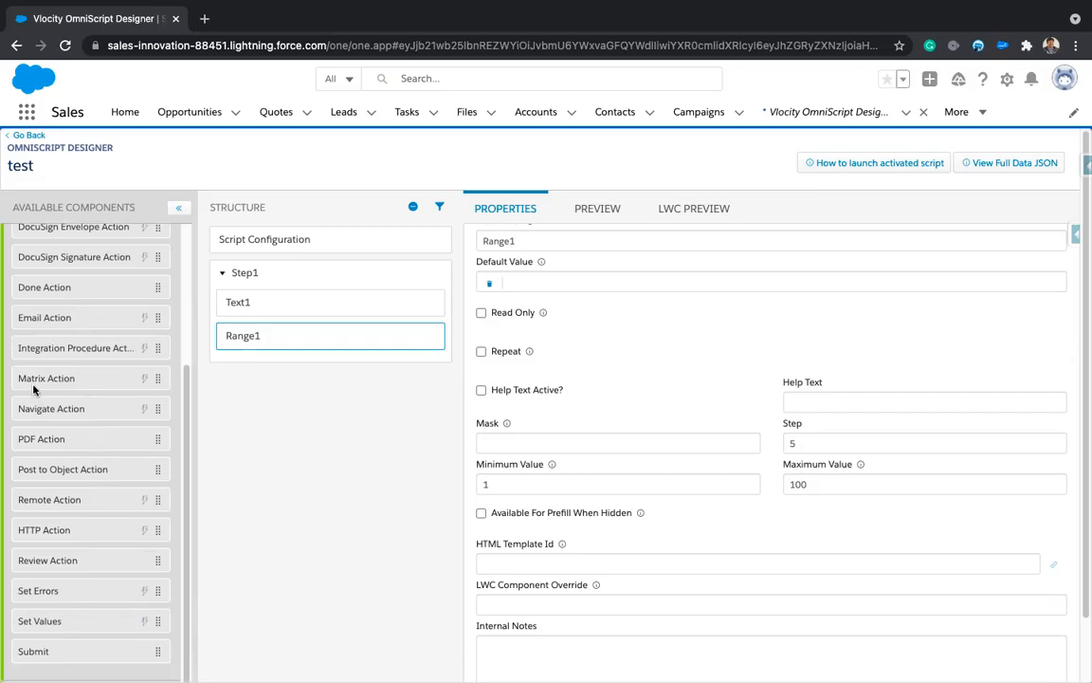
{"action": "scroll", "coordinate": [78, 330], "scroll_direction": "up", "scroll_amount": 5}
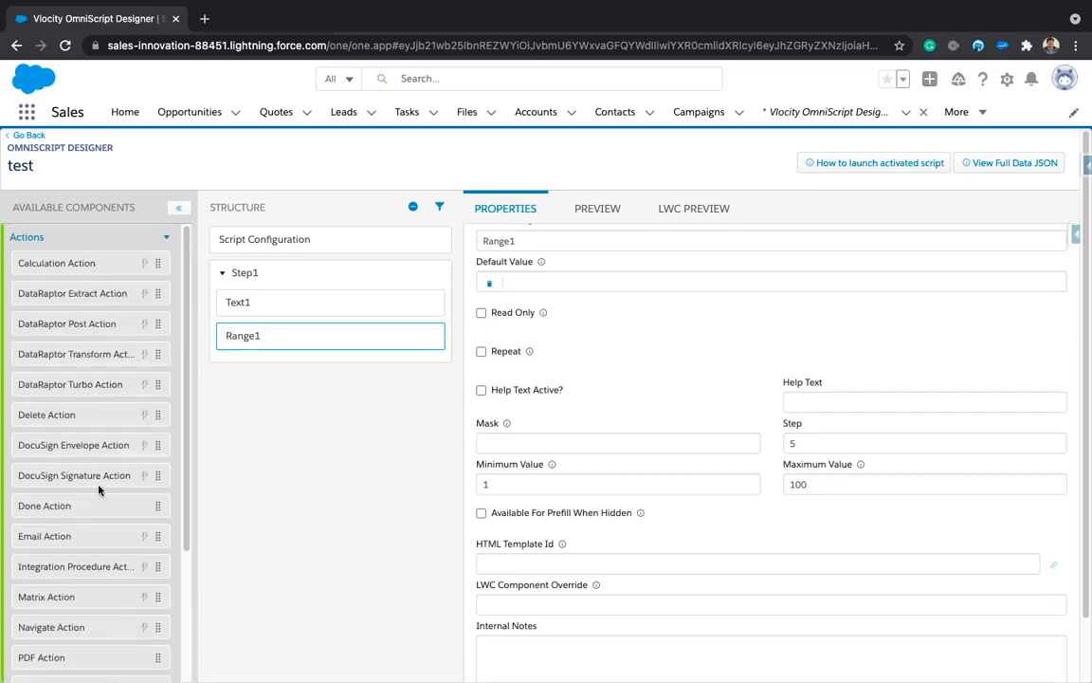
{"action": "scroll", "coordinate": [98, 488], "scroll_direction": "down", "scroll_amount": 3}
{"action": "scroll", "coordinate": [98, 490], "scroll_direction": "down", "scroll_amount": 1}
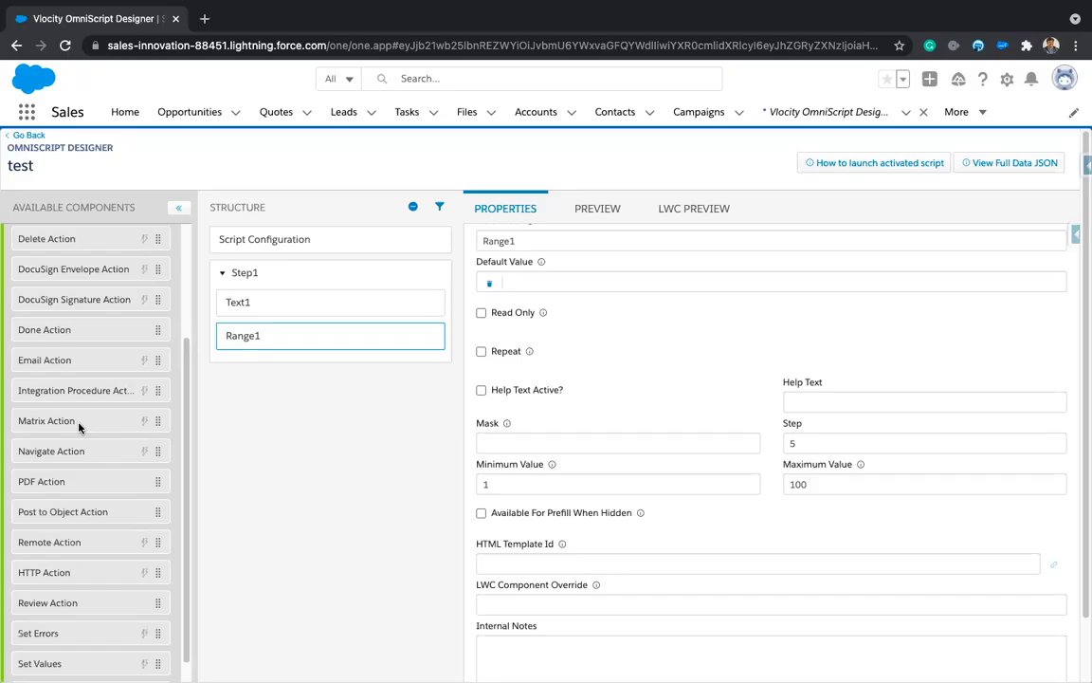
{"action": "scroll", "coordinate": [60, 474], "scroll_direction": "down", "scroll_amount": 1}
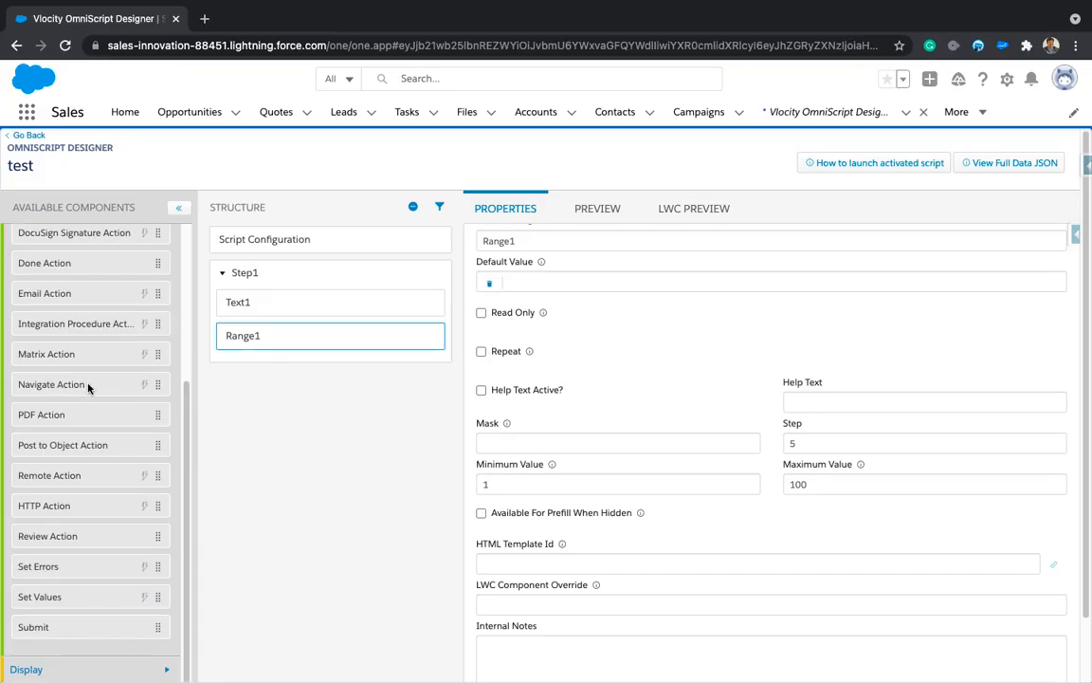
{"action": "scroll", "coordinate": [71, 429], "scroll_direction": "down", "scroll_amount": 2}
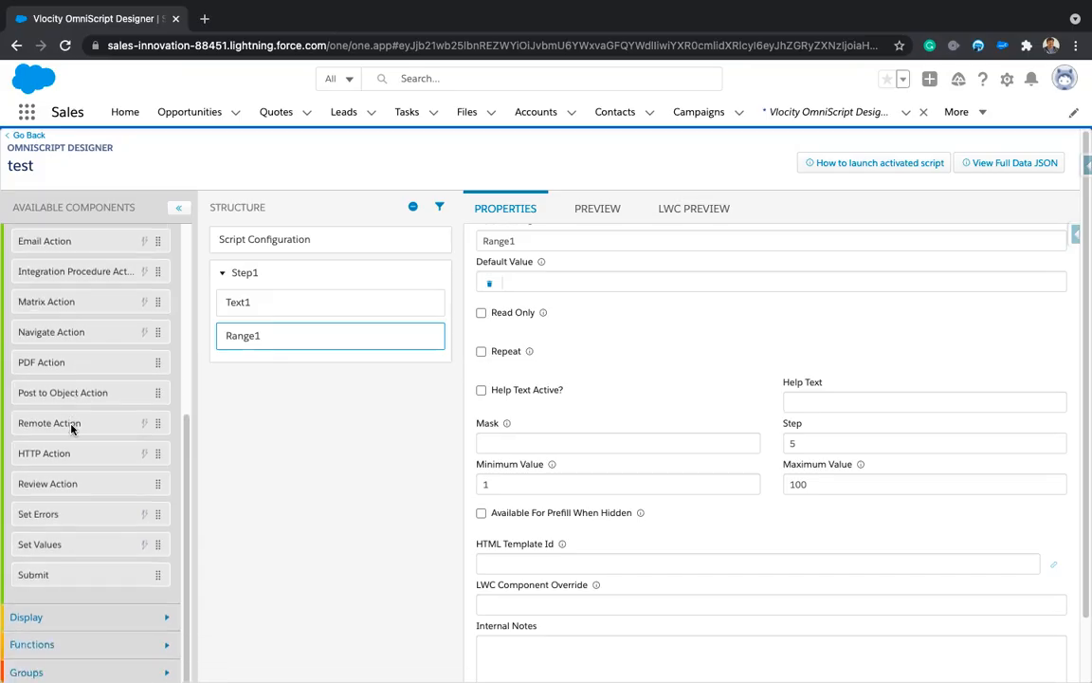
{"action": "scroll", "coordinate": [71, 428], "scroll_direction": "down", "scroll_amount": 1}
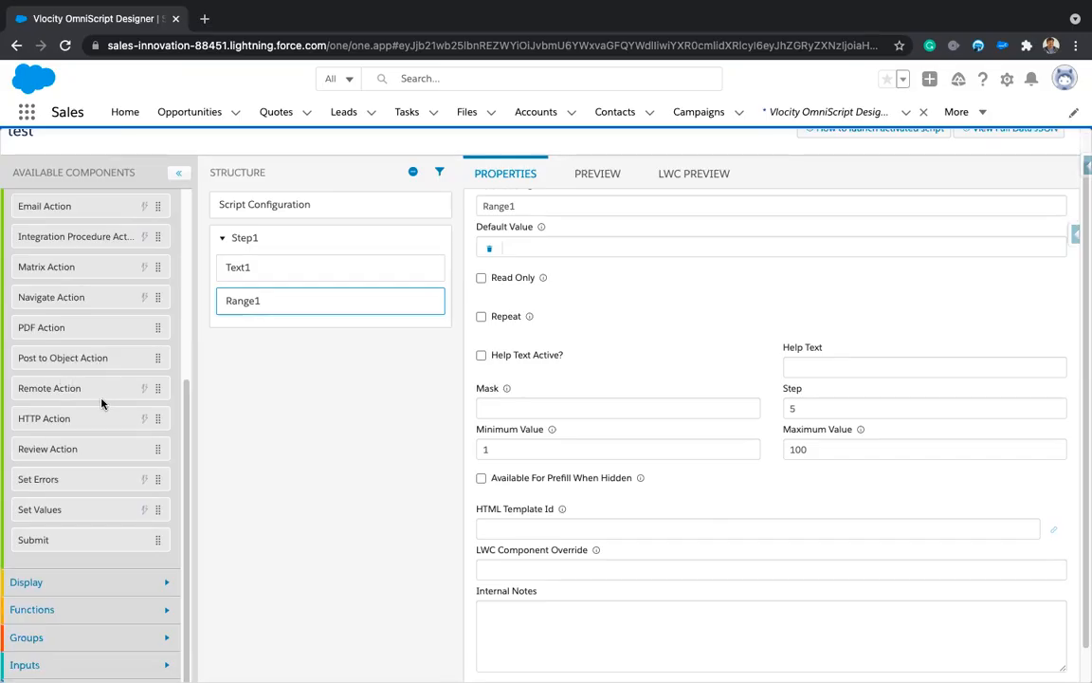
{"action": "scroll", "coordinate": [93, 395], "scroll_direction": "down", "scroll_amount": 1}
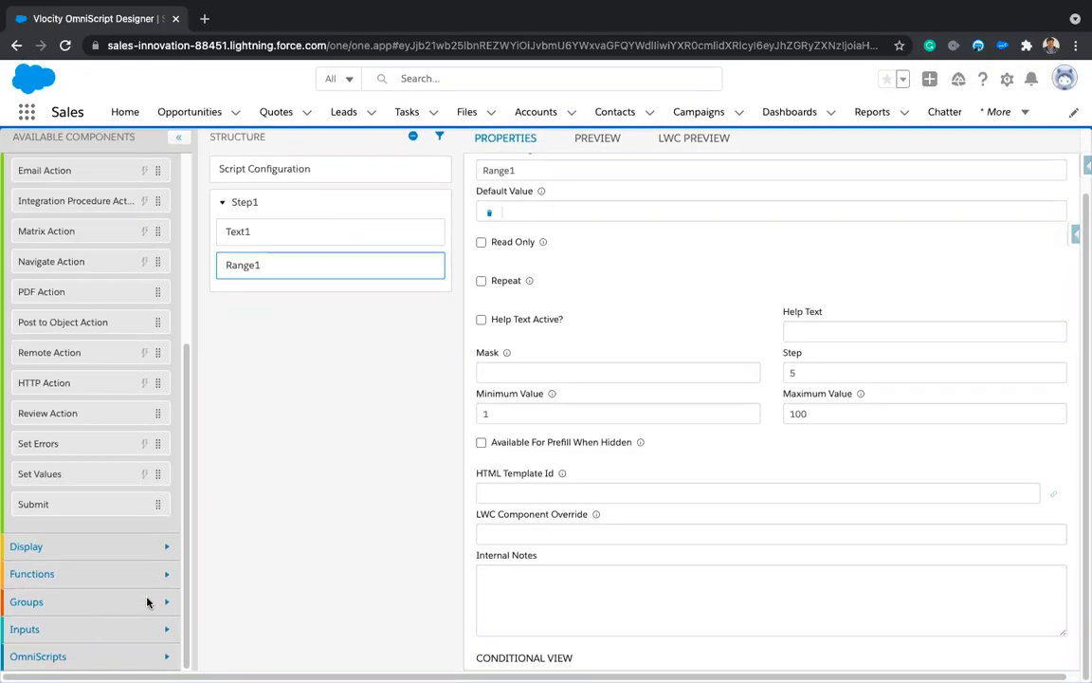
Step: Show the test script's Script Configuration and expand Step Chart Options, with placement Right
{"action": "left_click", "coordinate": [166, 575]}
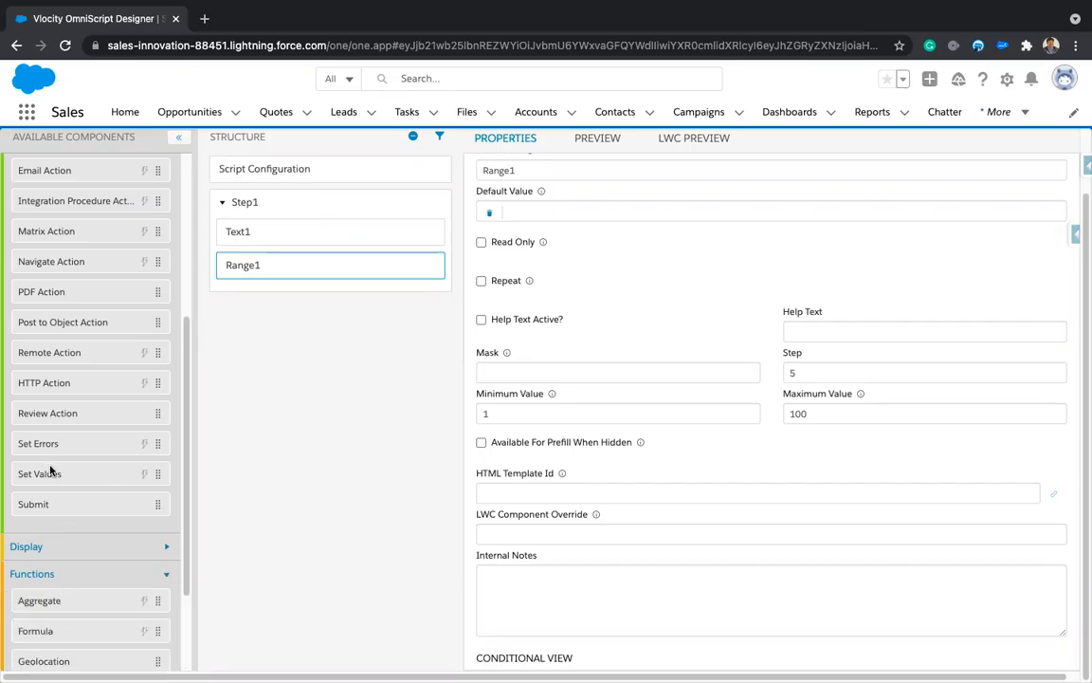
{"action": "scroll", "coordinate": [217, 435], "scroll_direction": "up", "scroll_amount": 2}
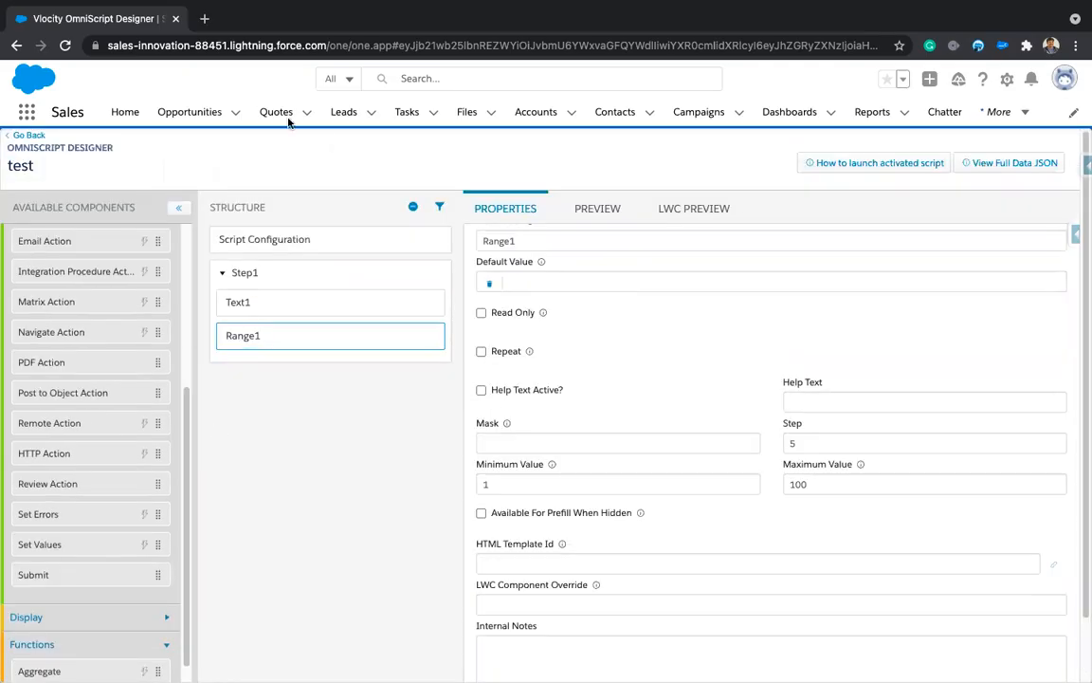
{"action": "left_click", "coordinate": [296, 243]}
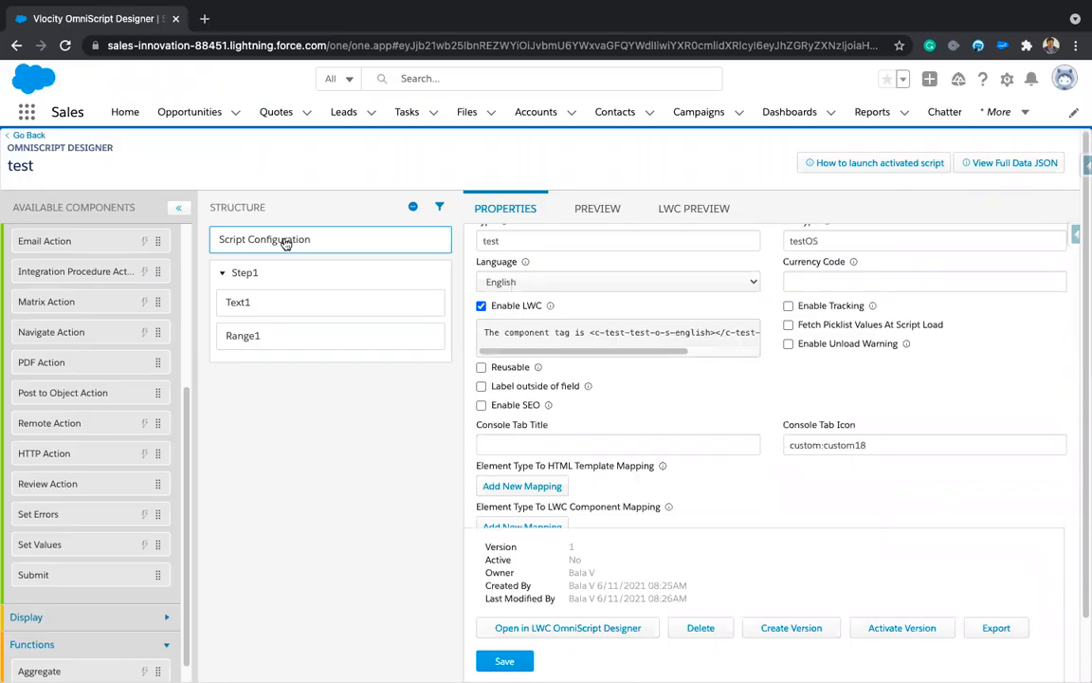
{"action": "scroll", "coordinate": [666, 455], "scroll_direction": "down", "scroll_amount": 5}
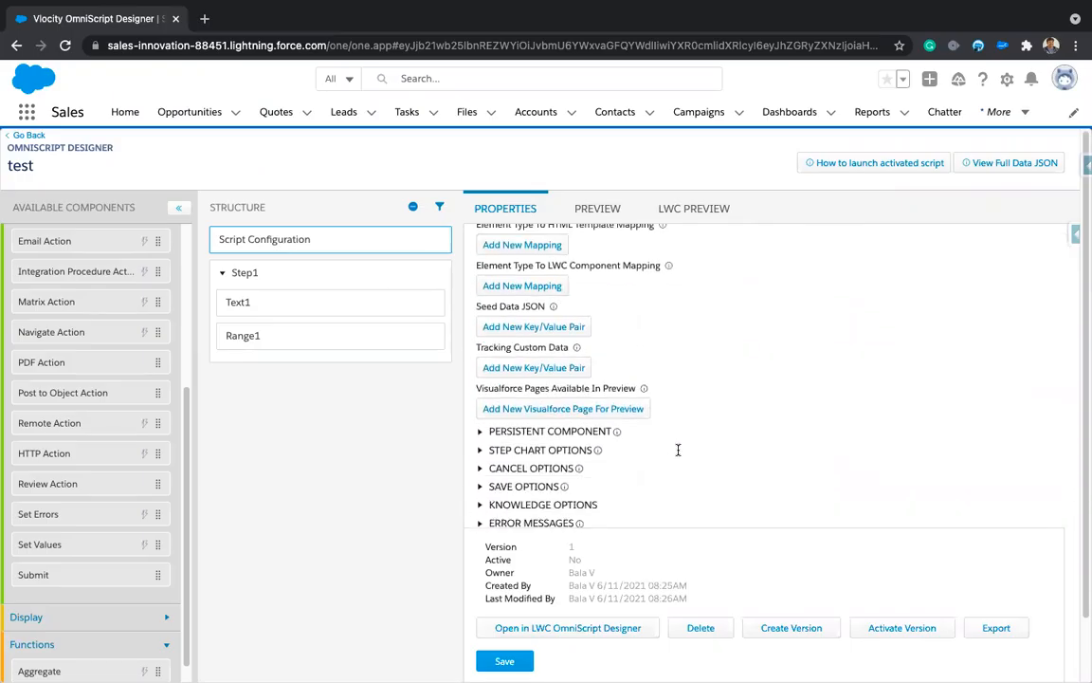
{"action": "left_click", "coordinate": [478, 451]}
{"action": "scroll", "coordinate": [691, 380], "scroll_direction": "down", "scroll_amount": 1}
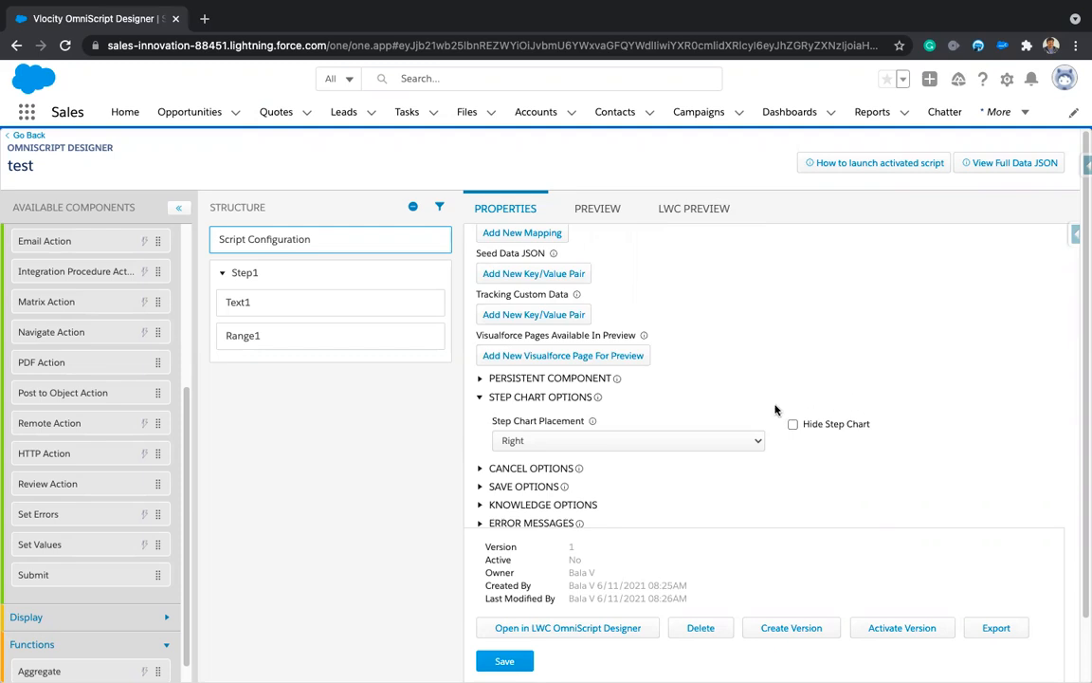
Step: Keep Step Chart Placement at Right, then browse the Cancel, Save and Messaging options
{"action": "left_click", "coordinate": [596, 441]}
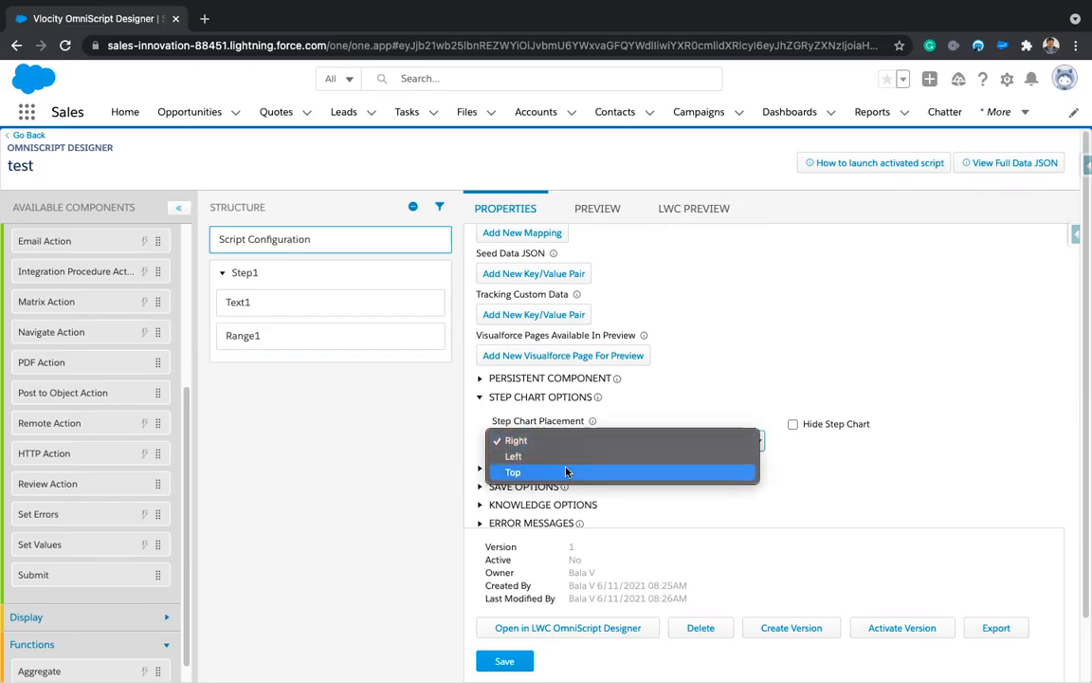
{"action": "left_click", "coordinate": [838, 490]}
{"action": "scroll", "coordinate": [692, 432], "scroll_direction": "down", "scroll_amount": 1}
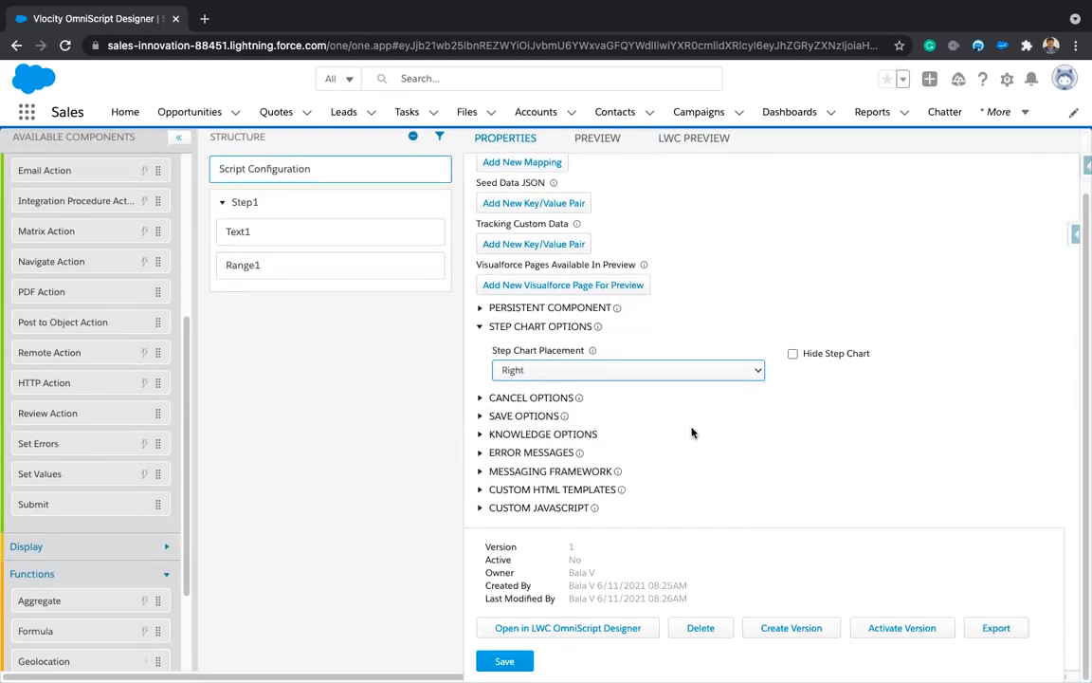
{"action": "left_click", "coordinate": [480, 398]}
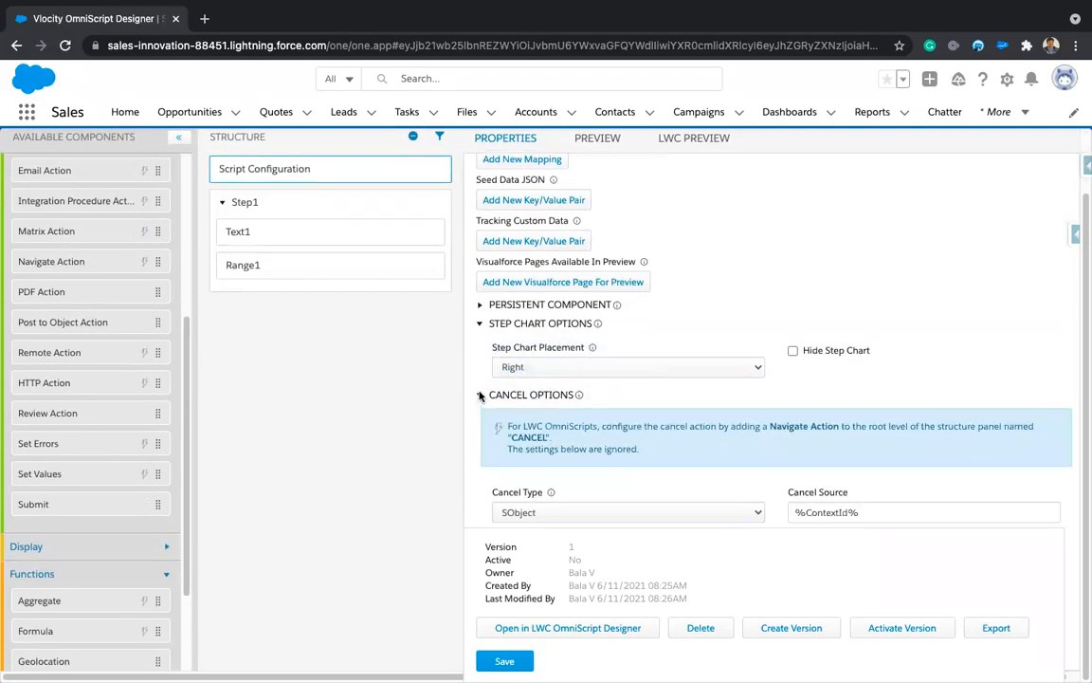
{"action": "scroll", "coordinate": [479, 398], "scroll_direction": "down", "scroll_amount": 2}
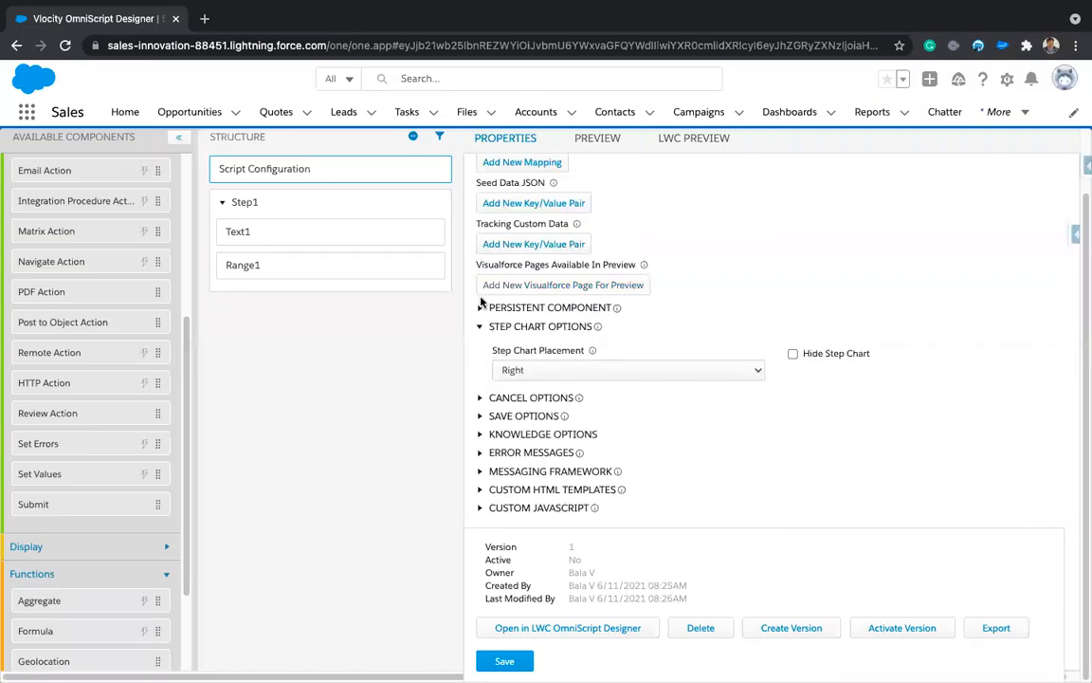
{"action": "left_click", "coordinate": [479, 418]}
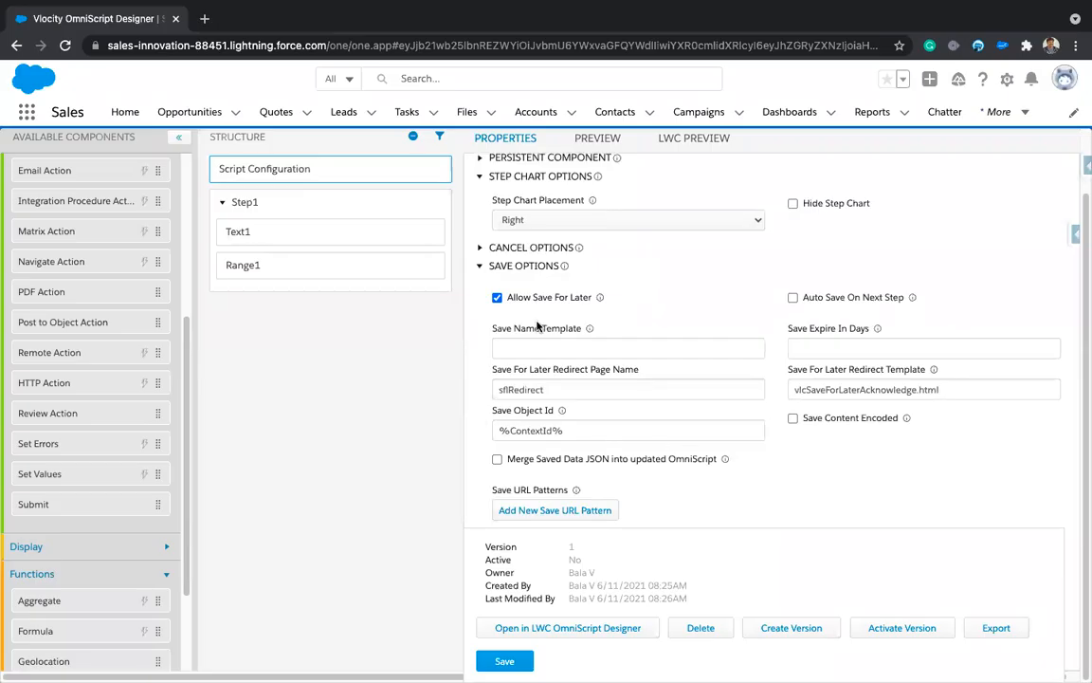
{"action": "left_click", "coordinate": [480, 265]}
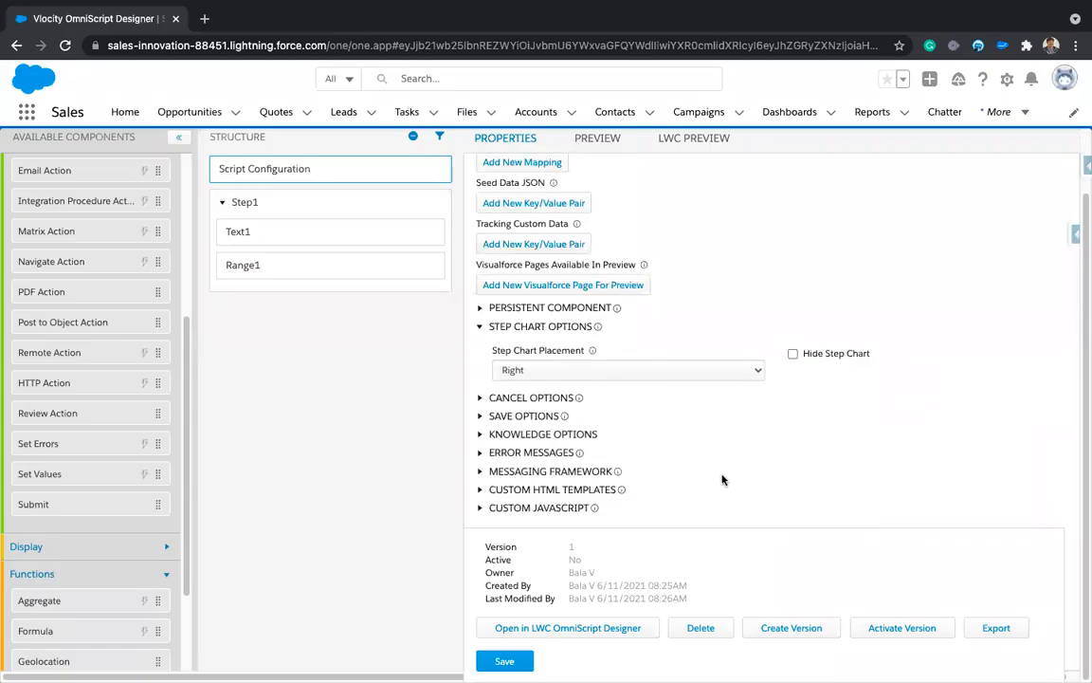
{"action": "left_click", "coordinate": [482, 471]}
{"action": "scroll", "coordinate": [720, 441], "scroll_direction": "down", "scroll_amount": 1}
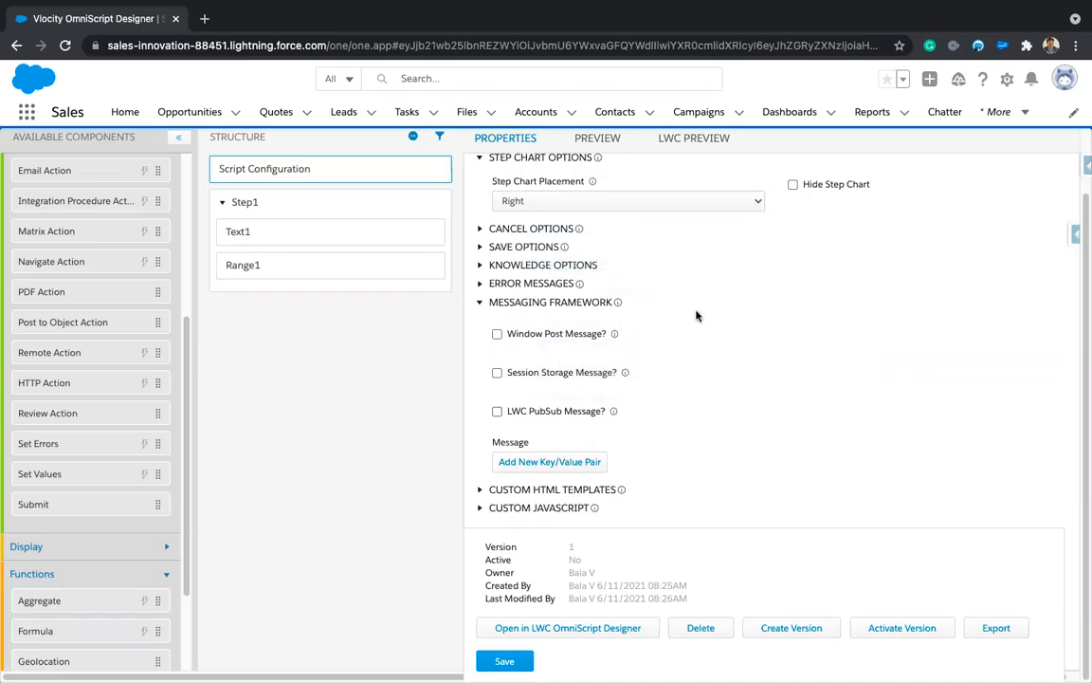
{"action": "left_click", "coordinate": [478, 303]}
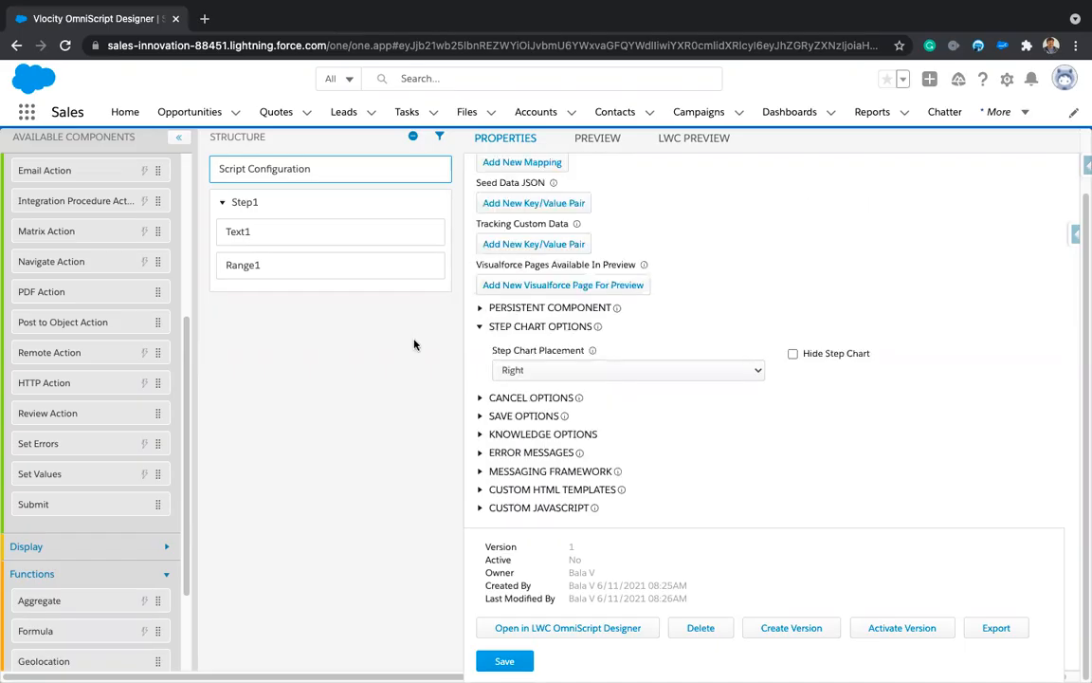
Step: Open Step1's properties and expand Button Properties to show its button labels
{"action": "left_click", "coordinate": [282, 206]}
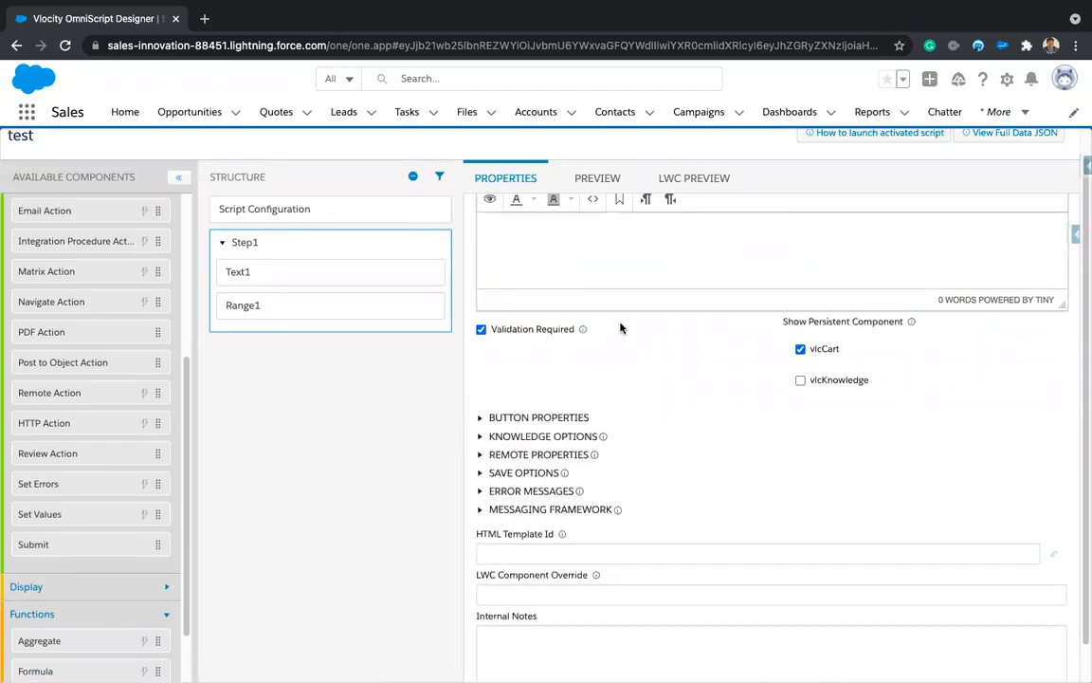
{"action": "scroll", "coordinate": [621, 328], "scroll_direction": "up", "scroll_amount": 3}
{"action": "scroll", "coordinate": [622, 326], "scroll_direction": "down", "scroll_amount": 1}
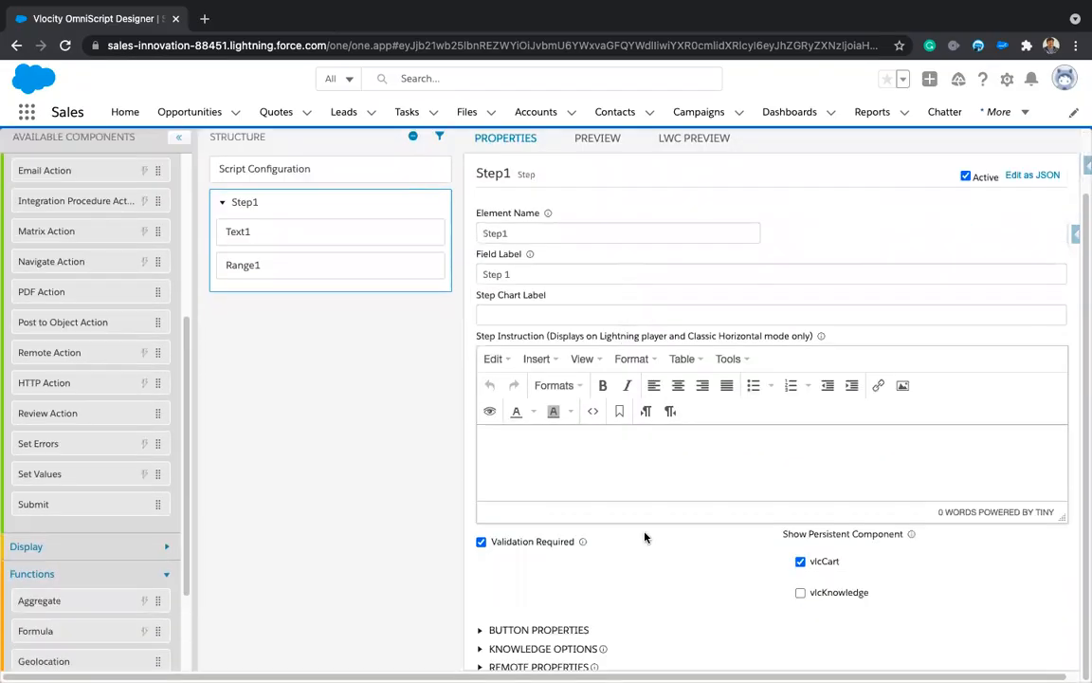
{"action": "scroll", "coordinate": [646, 536], "scroll_direction": "down", "scroll_amount": 5}
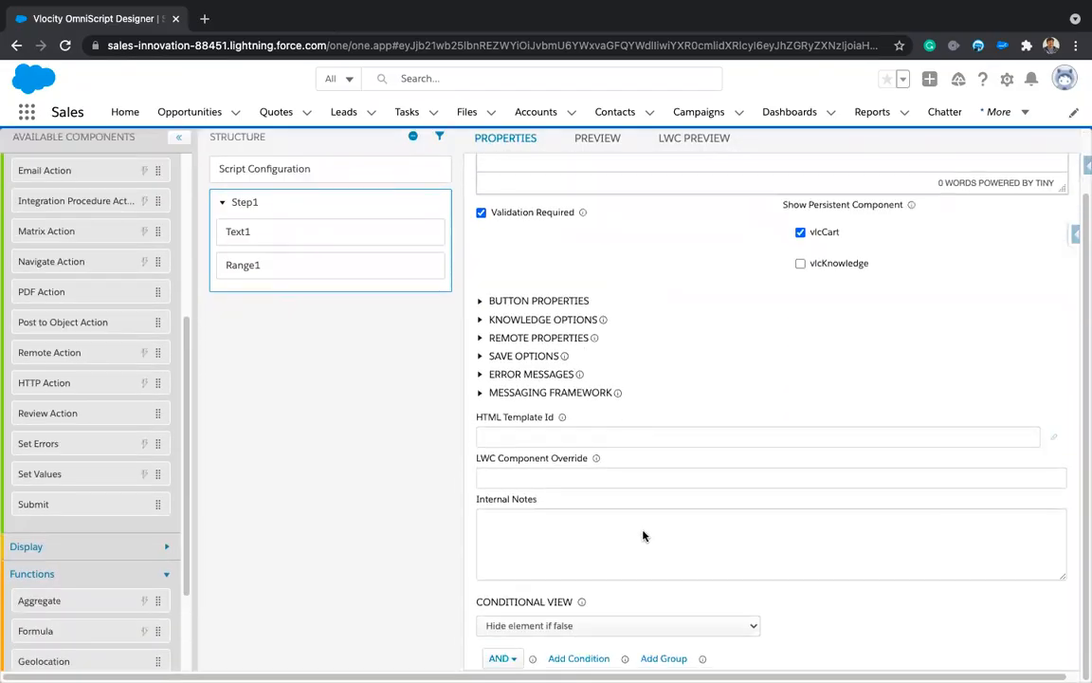
{"action": "left_click", "coordinate": [480, 356]}
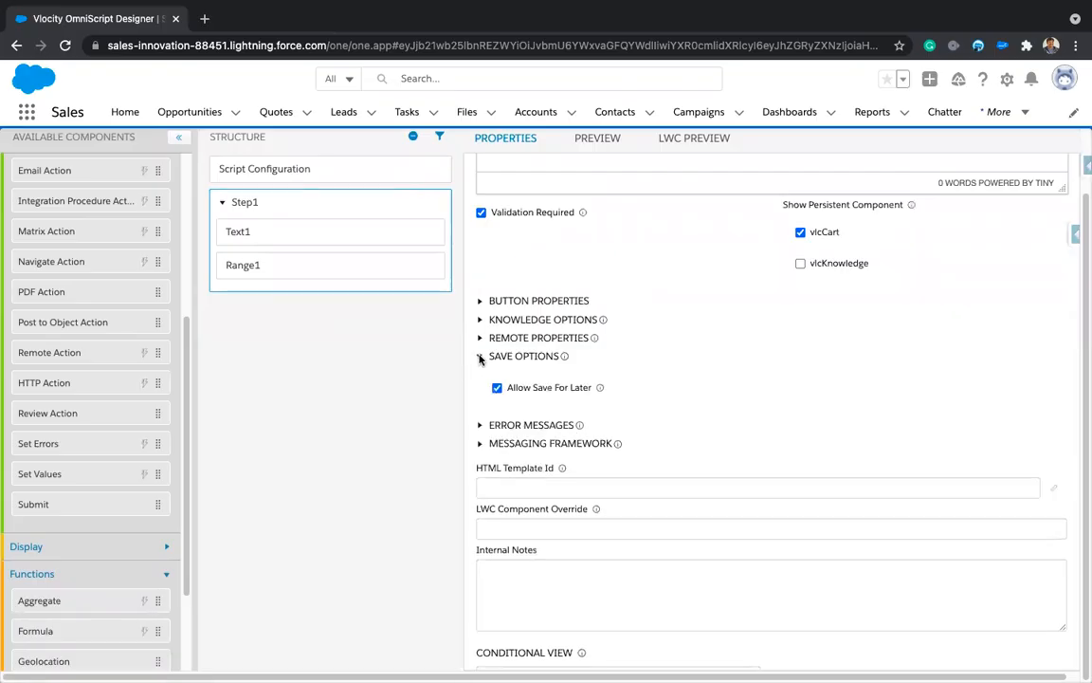
{"action": "left_click", "coordinate": [479, 356]}
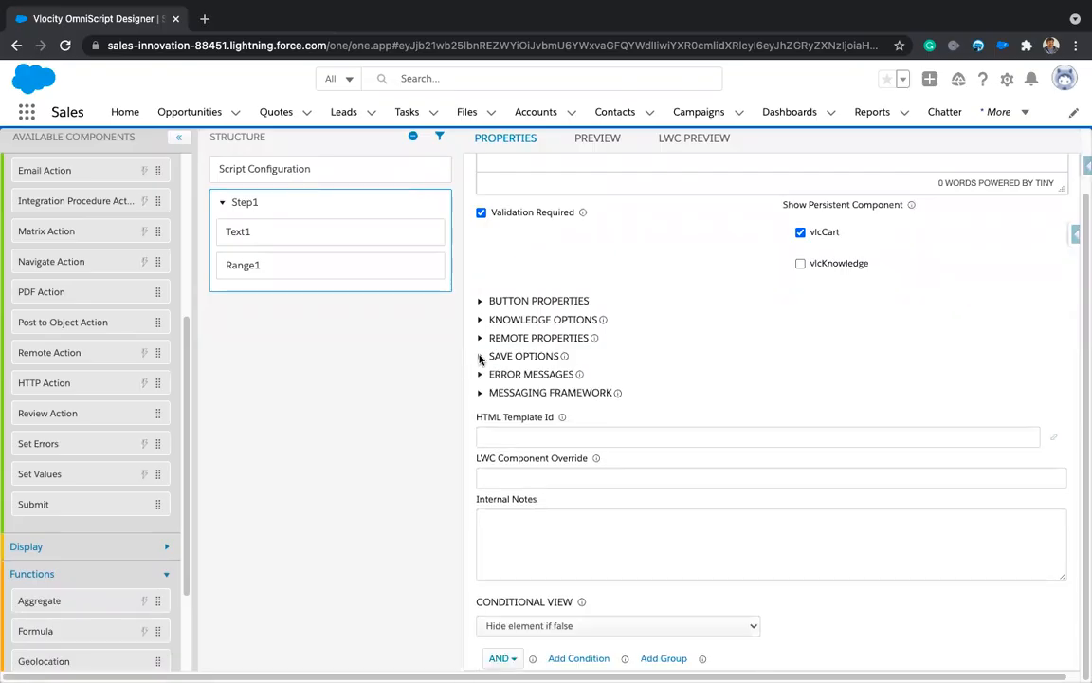
{"action": "left_click", "coordinate": [480, 301]}
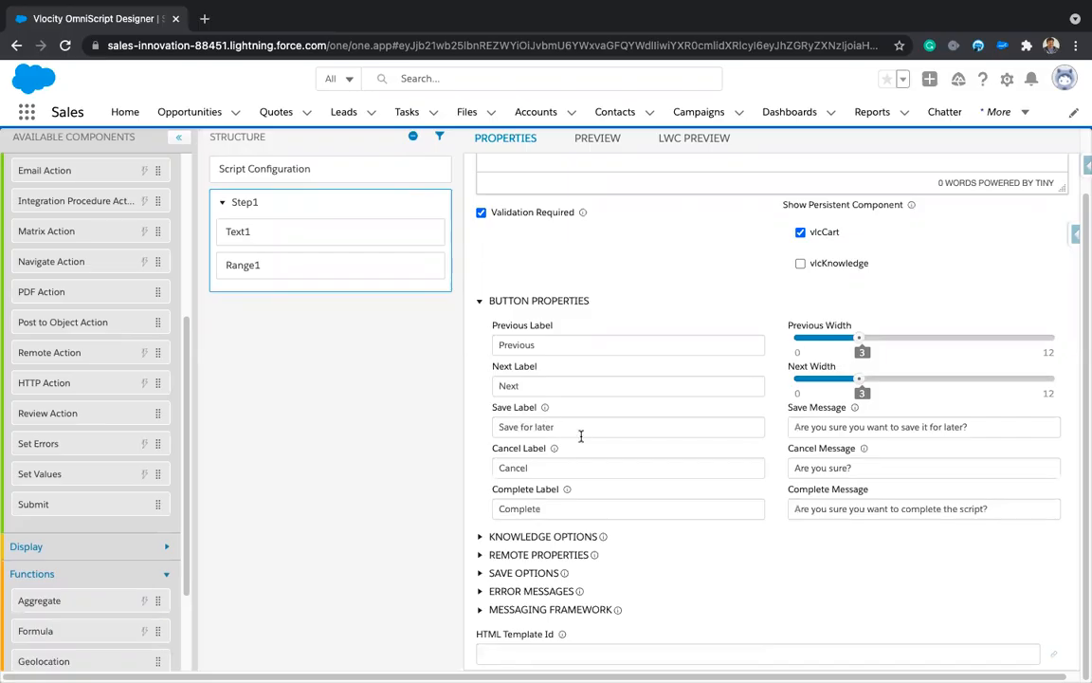
{"action": "double_click", "coordinate": [517, 469]}
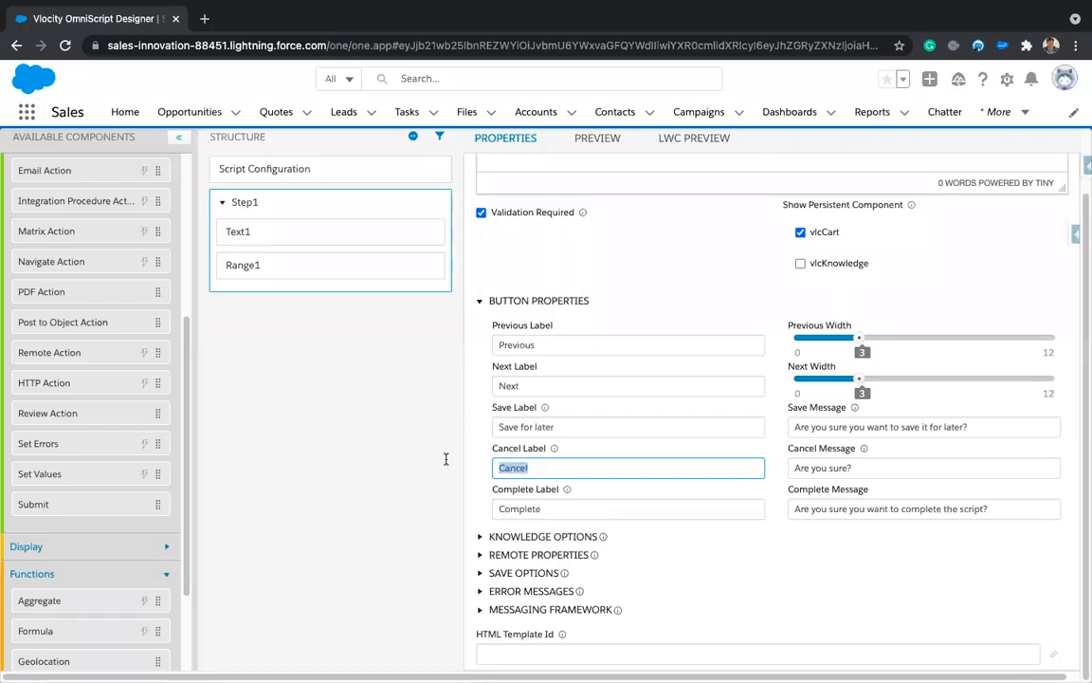
{"action": "left_click", "coordinate": [415, 426]}
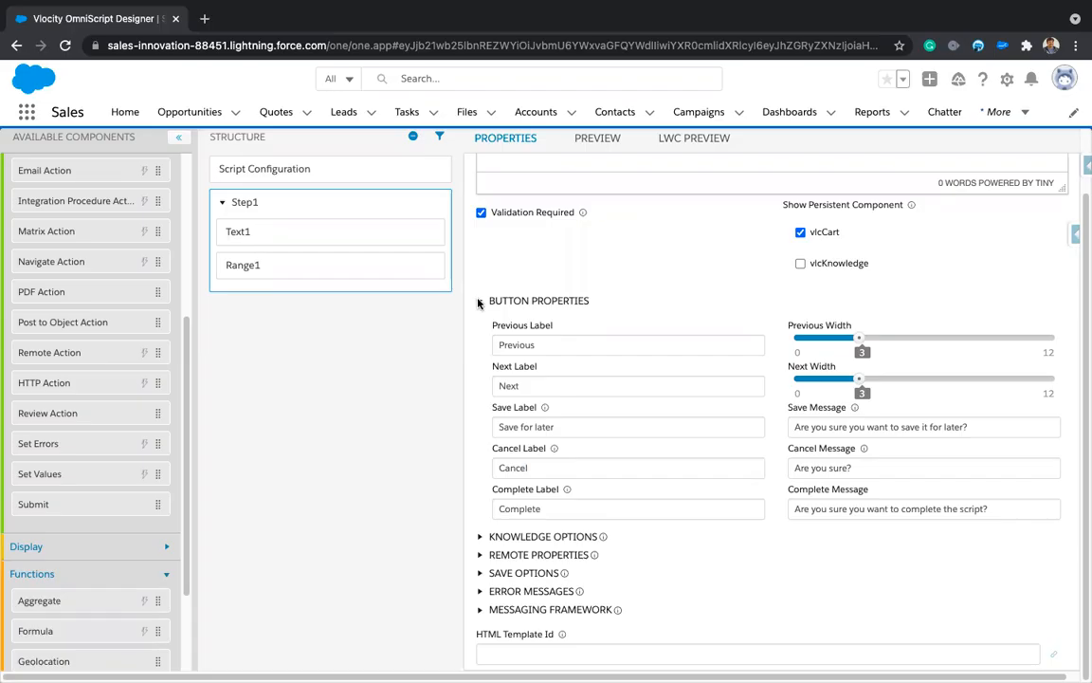
{"action": "left_click_drag", "start_coordinate": [539, 345], "coordinate": [490, 344]}
{"action": "left_click", "coordinate": [431, 391]}
{"action": "scroll", "coordinate": [537, 553], "scroll_direction": "down", "scroll_amount": 2}
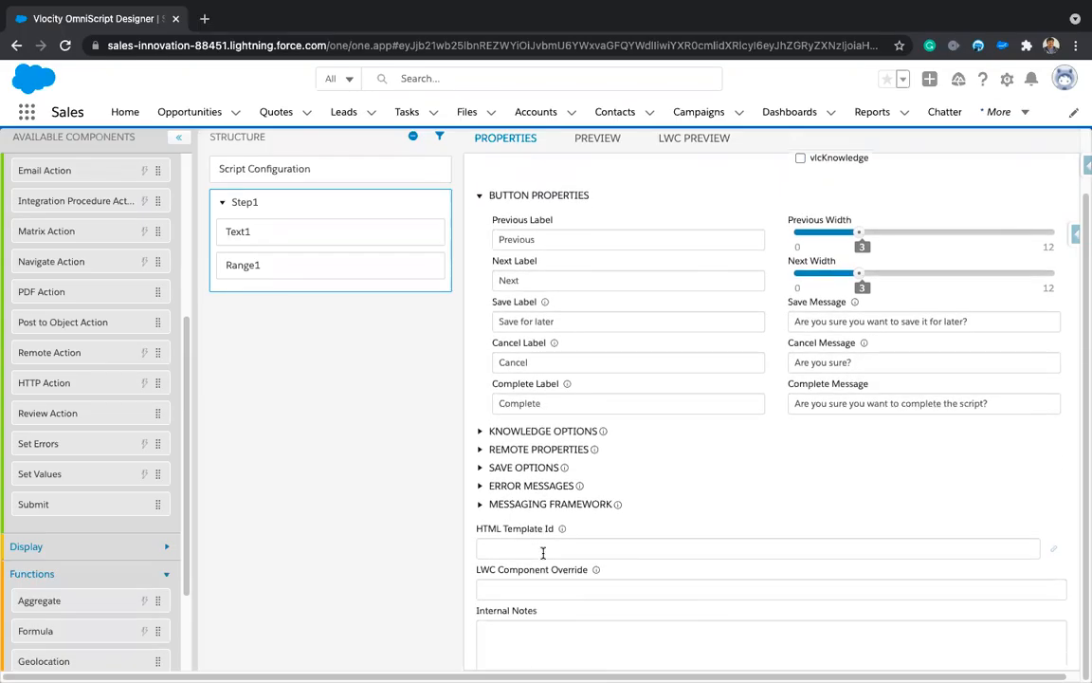
{"action": "scroll", "coordinate": [557, 538], "scroll_direction": "down", "scroll_amount": 3}
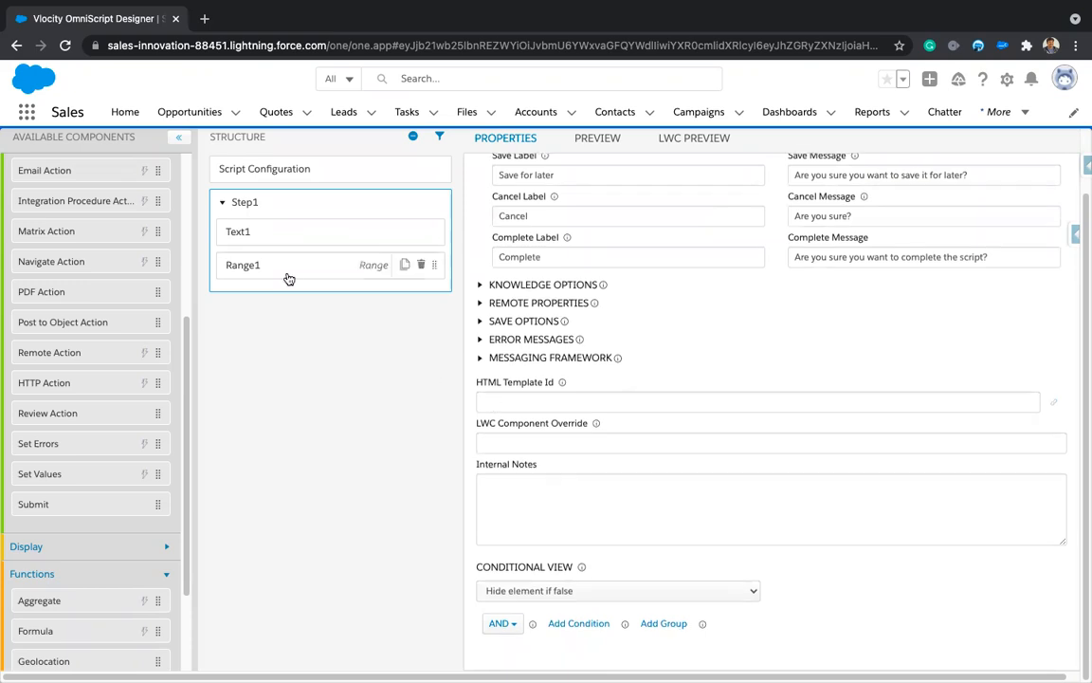
{"action": "left_click", "coordinate": [512, 445]}
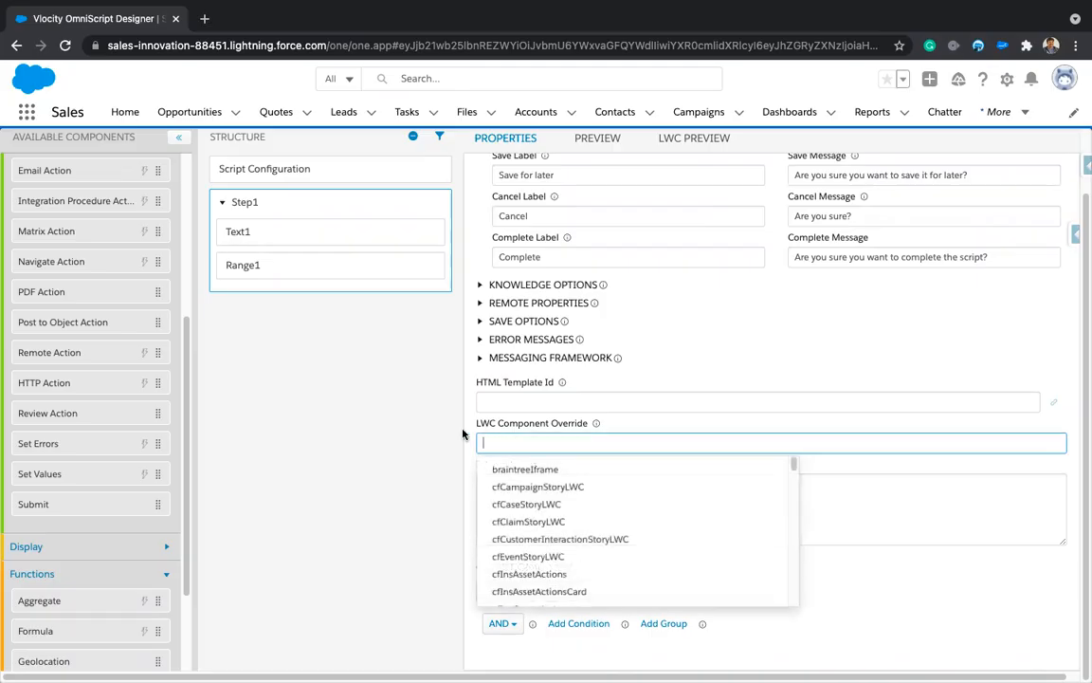
{"action": "scroll", "coordinate": [509, 485], "scroll_direction": "down", "scroll_amount": 15}
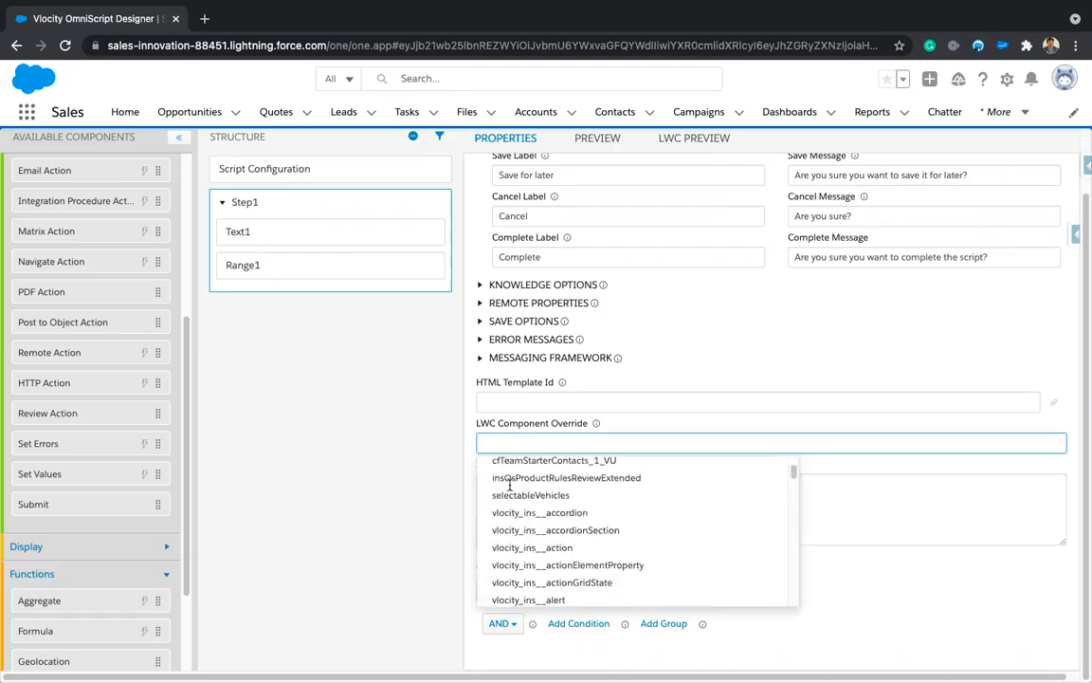
{"action": "scroll", "coordinate": [532, 530], "scroll_direction": "down", "scroll_amount": 10}
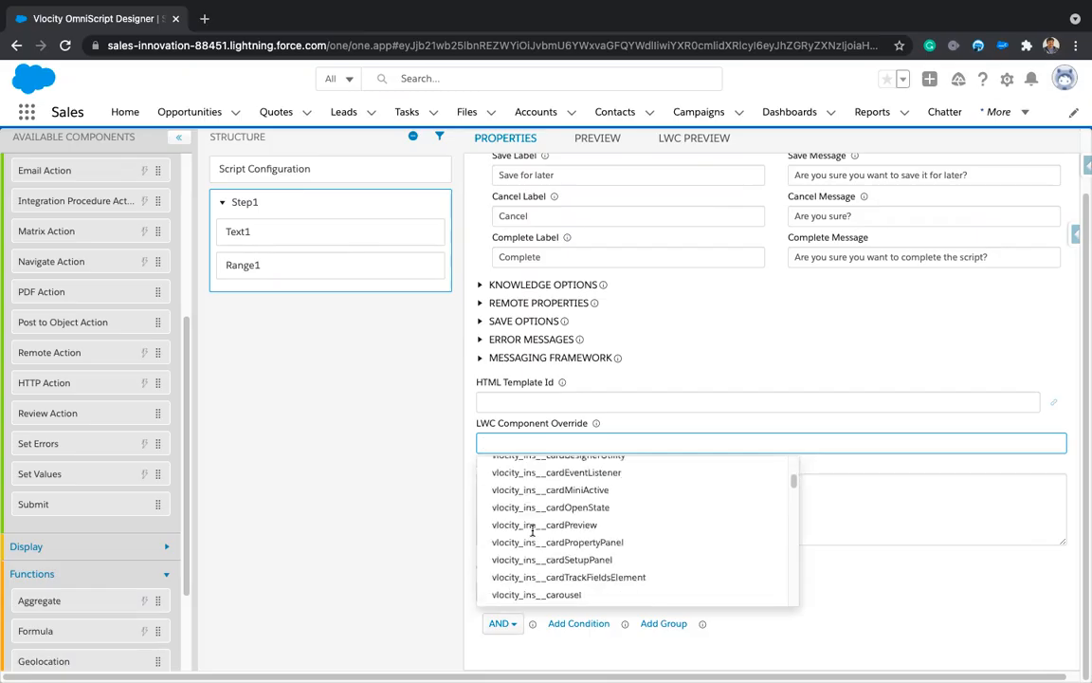
{"action": "scroll", "coordinate": [602, 557], "scroll_direction": "down", "scroll_amount": 8}
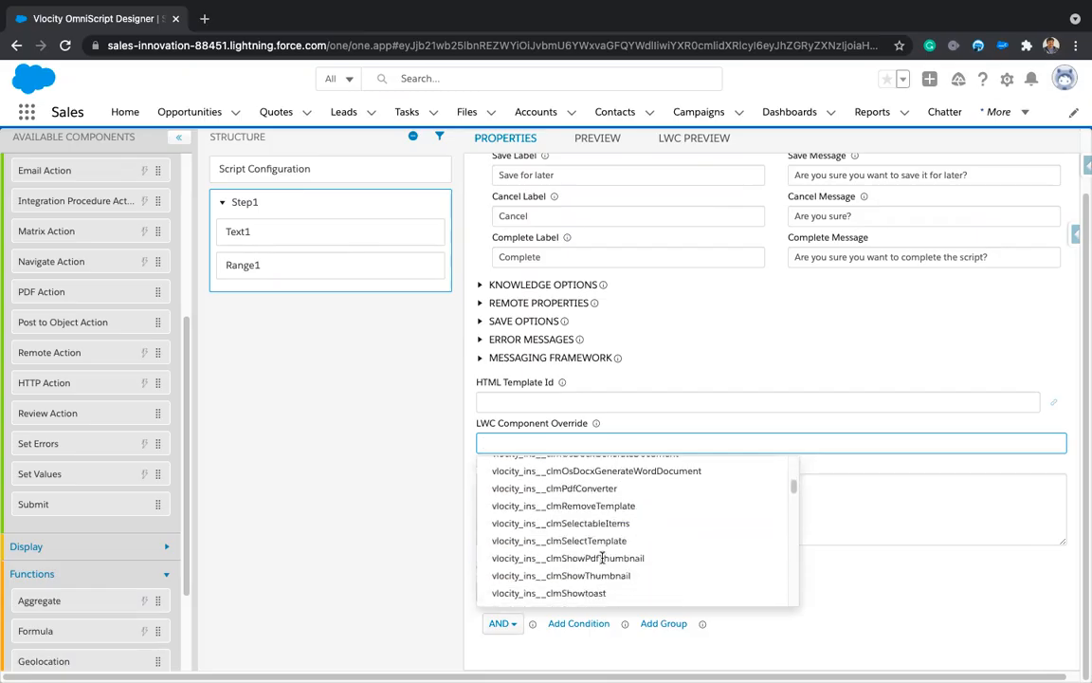
{"action": "scroll", "coordinate": [602, 557], "scroll_direction": "down", "scroll_amount": 3}
{"action": "scroll", "coordinate": [602, 558], "scroll_direction": "down", "scroll_amount": 12}
{"action": "scroll", "coordinate": [602, 557], "scroll_direction": "down", "scroll_amount": 5}
{"action": "left_click", "coordinate": [284, 507]}
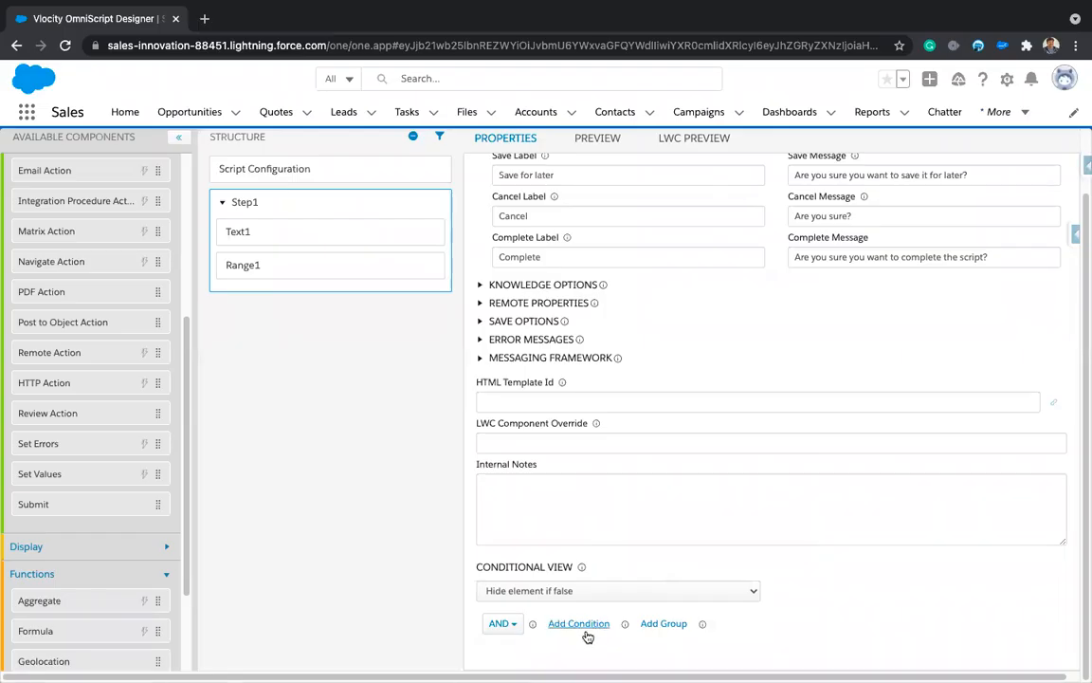
Step: Select Text1, then Range1 to show its step 5 and range 1 to 100
{"action": "left_click", "coordinate": [280, 234]}
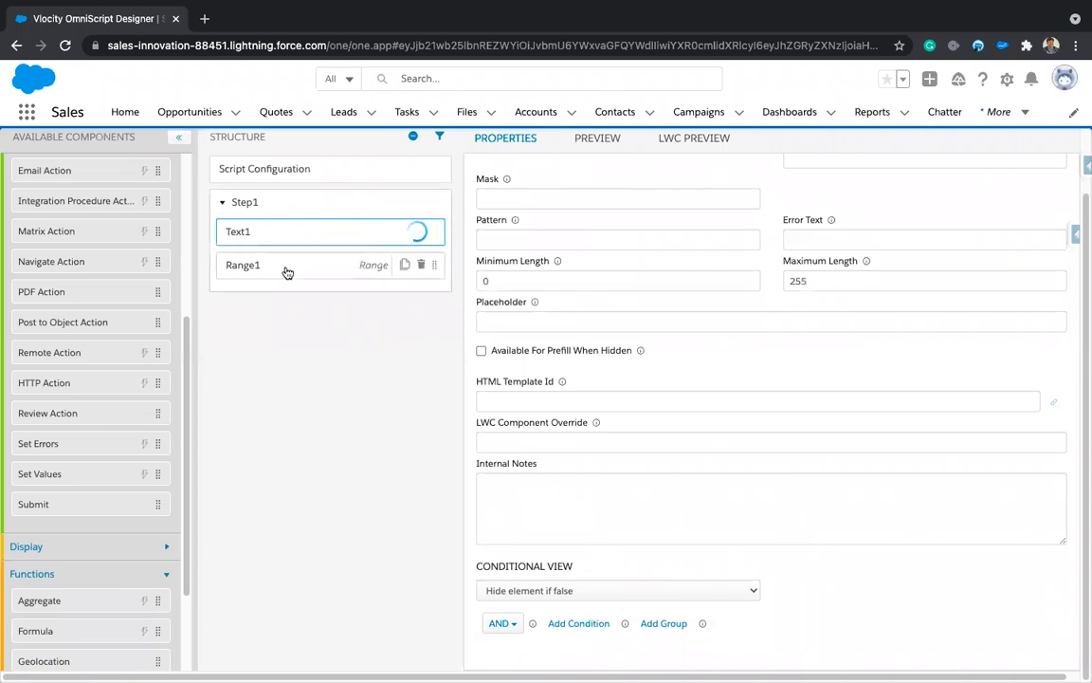
{"action": "left_click", "coordinate": [288, 273]}
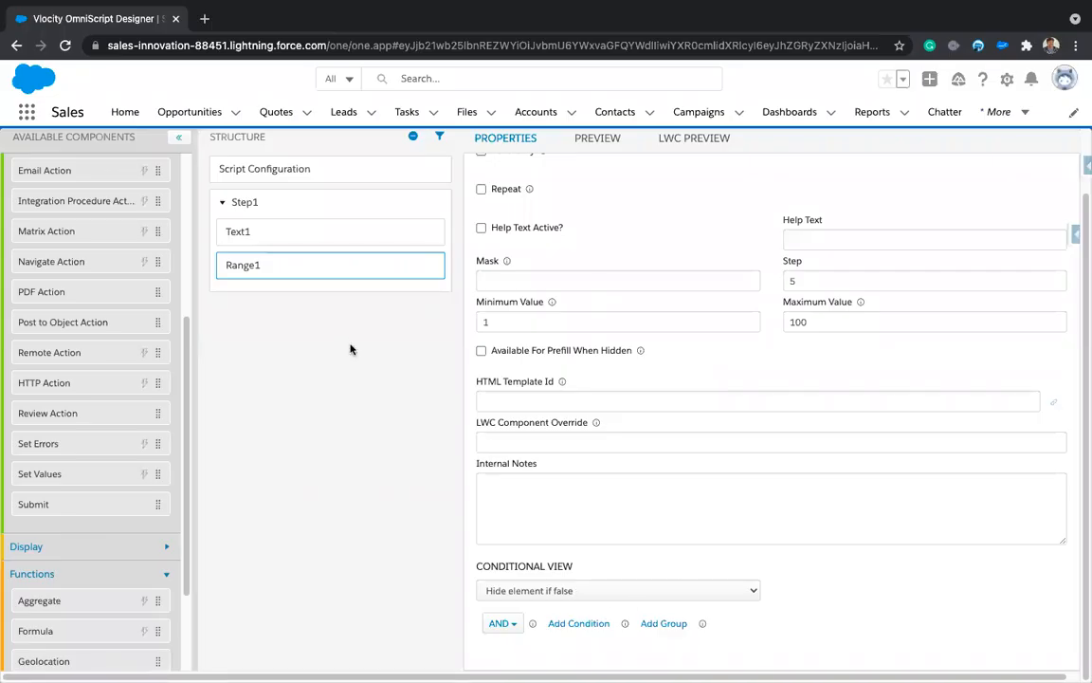
{"action": "left_click", "coordinate": [26, 114]}
Step: Search 'data' and open Vlocity DataRaptor Bundles in a new tab
{"action": "type", "text": "data"}
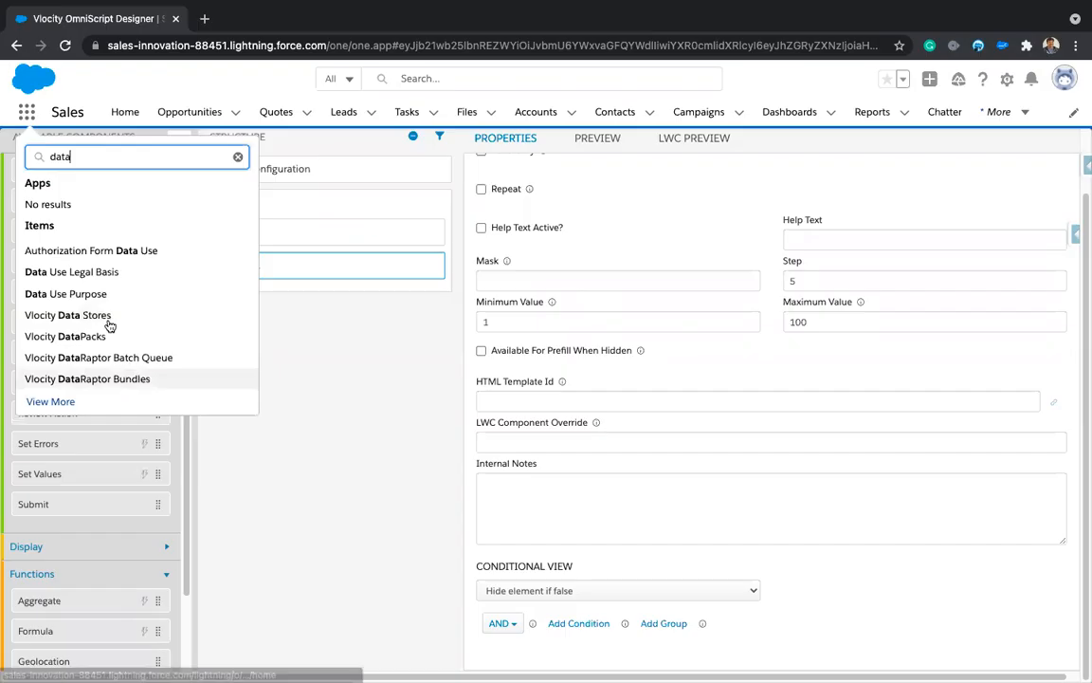
{"action": "right_click", "coordinate": [96, 384]}
{"action": "left_click", "coordinate": [120, 388]}
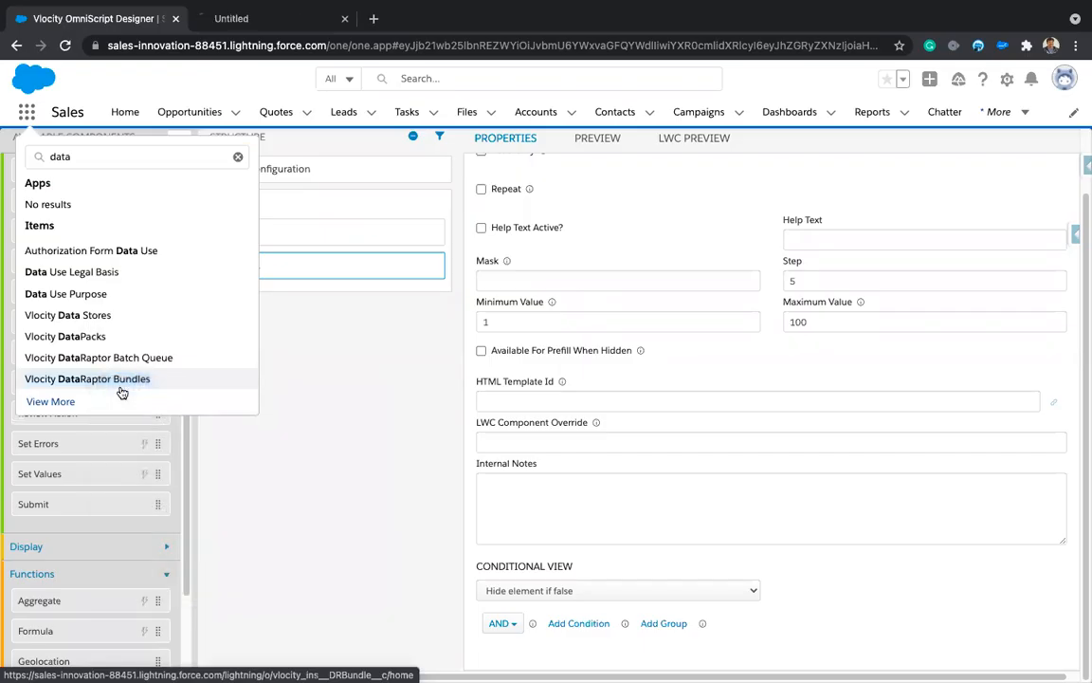
Step: Search 'integr', open Vlocity Integration Procedures in a new tab, and view the DataRaptor Bundles tab
{"action": "left_click", "coordinate": [134, 152]}
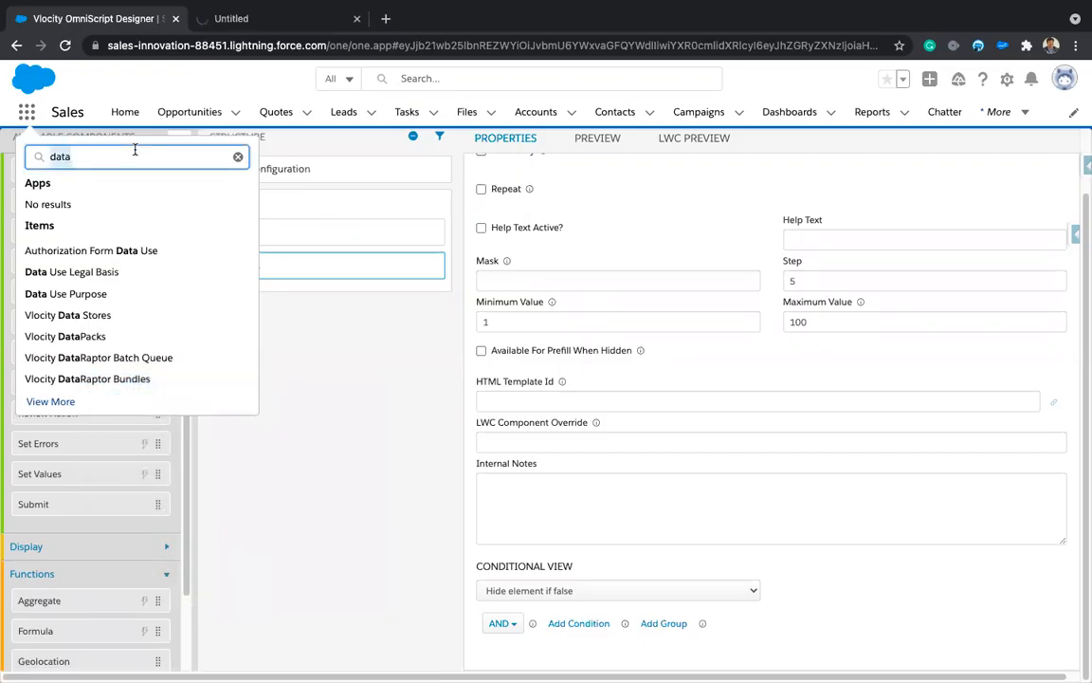
{"action": "type", "text": "integr"}
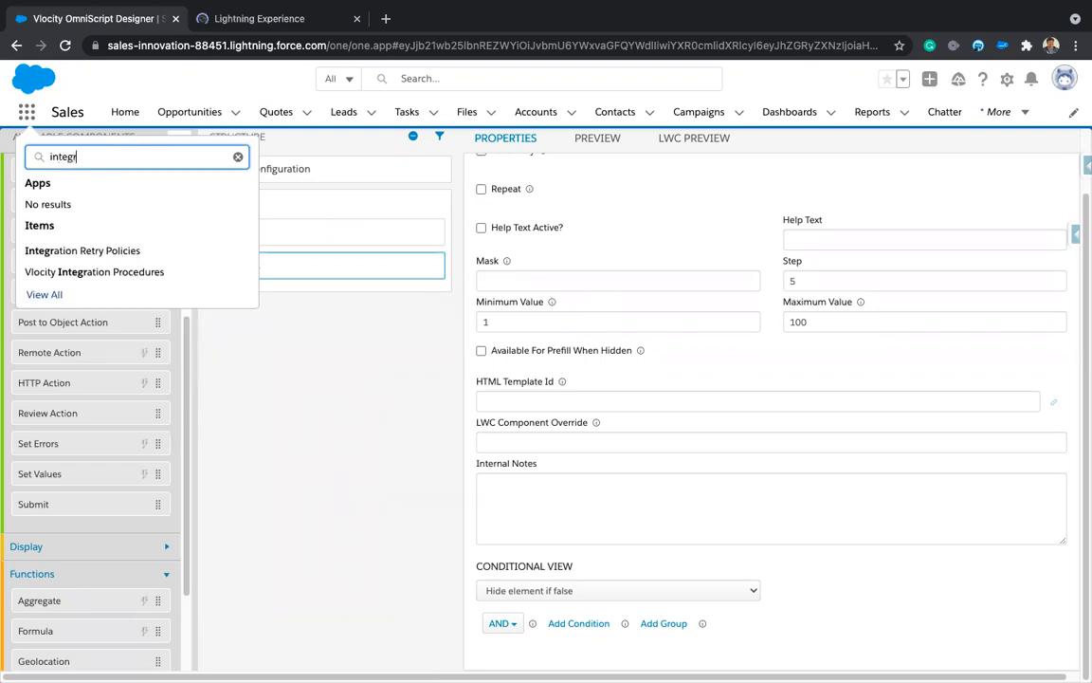
{"action": "right_click", "coordinate": [131, 274]}
{"action": "left_click", "coordinate": [138, 278]}
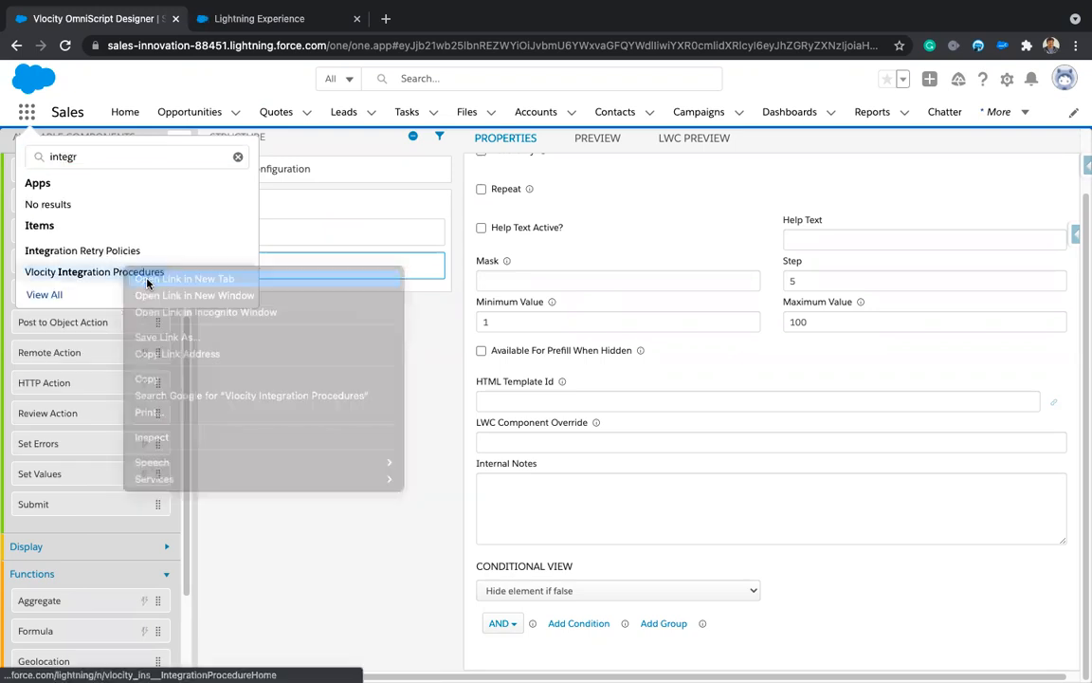
{"action": "left_click", "coordinate": [271, 27]}
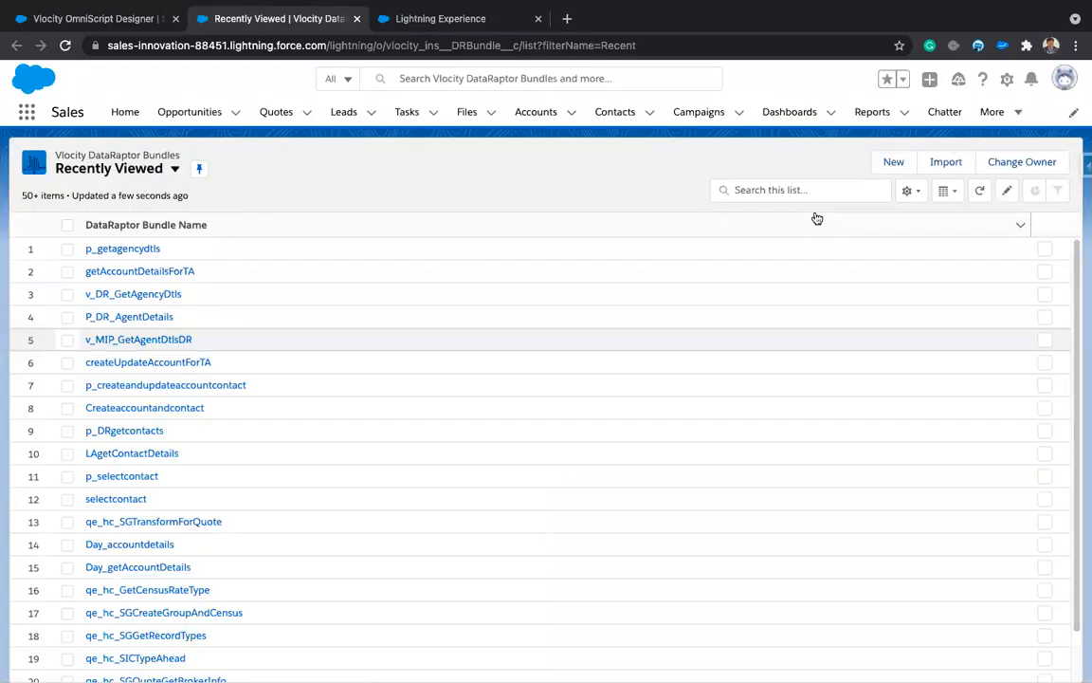
Step: Open the New DataRaptor Bundle form and close it without saving
{"action": "left_click", "coordinate": [894, 161]}
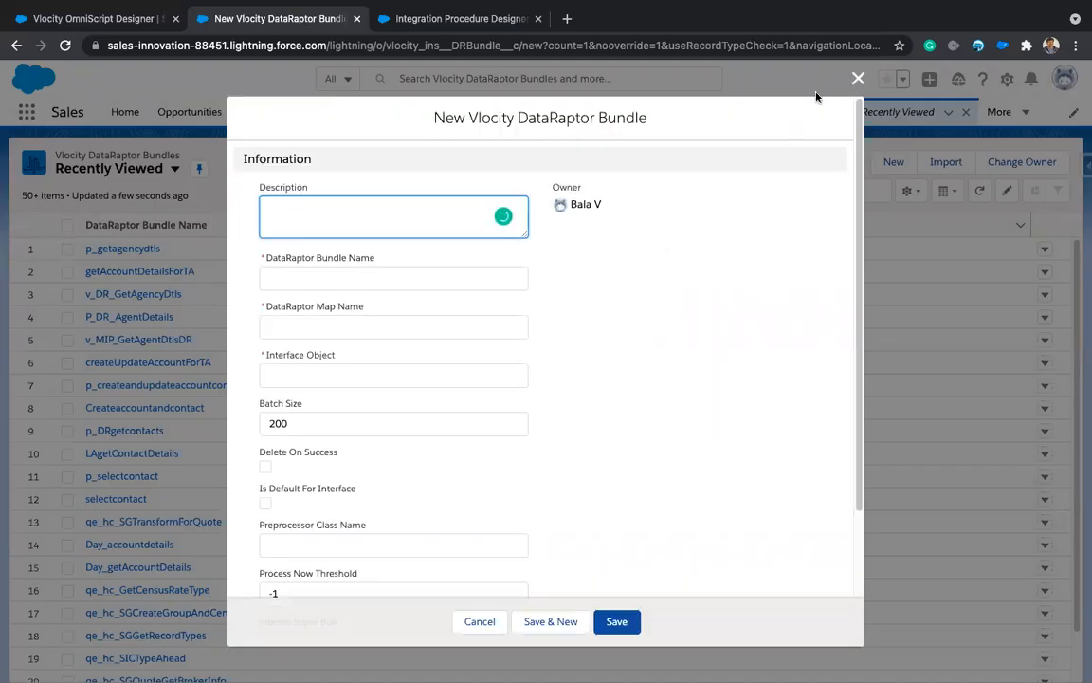
{"action": "left_click", "coordinate": [857, 80]}
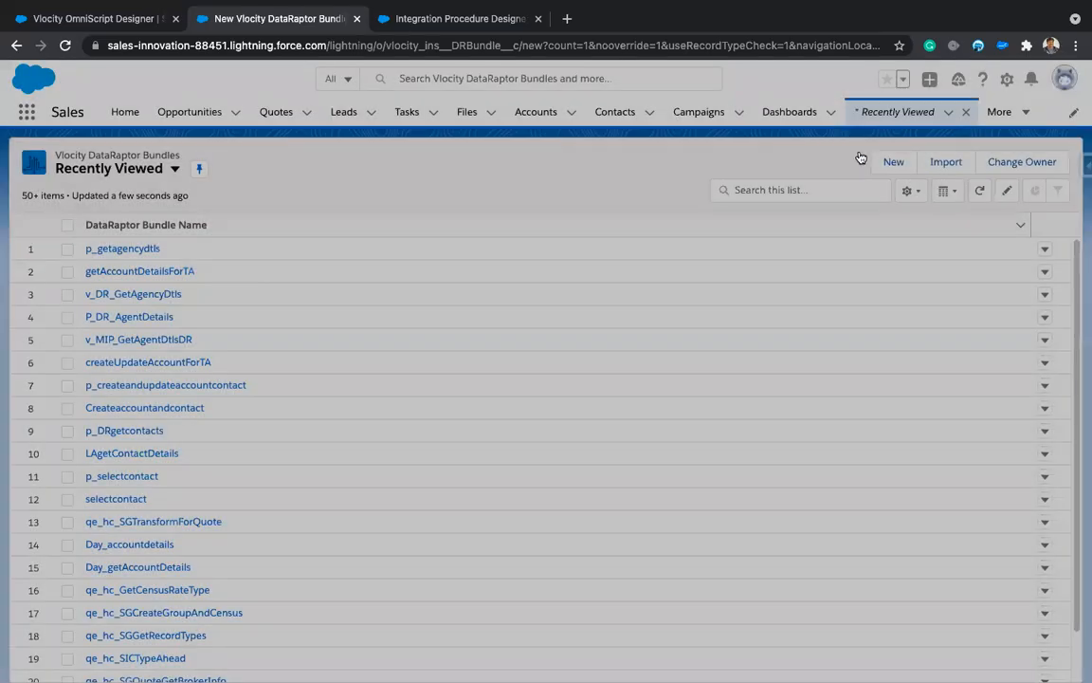
{"action": "left_click", "coordinate": [893, 162]}
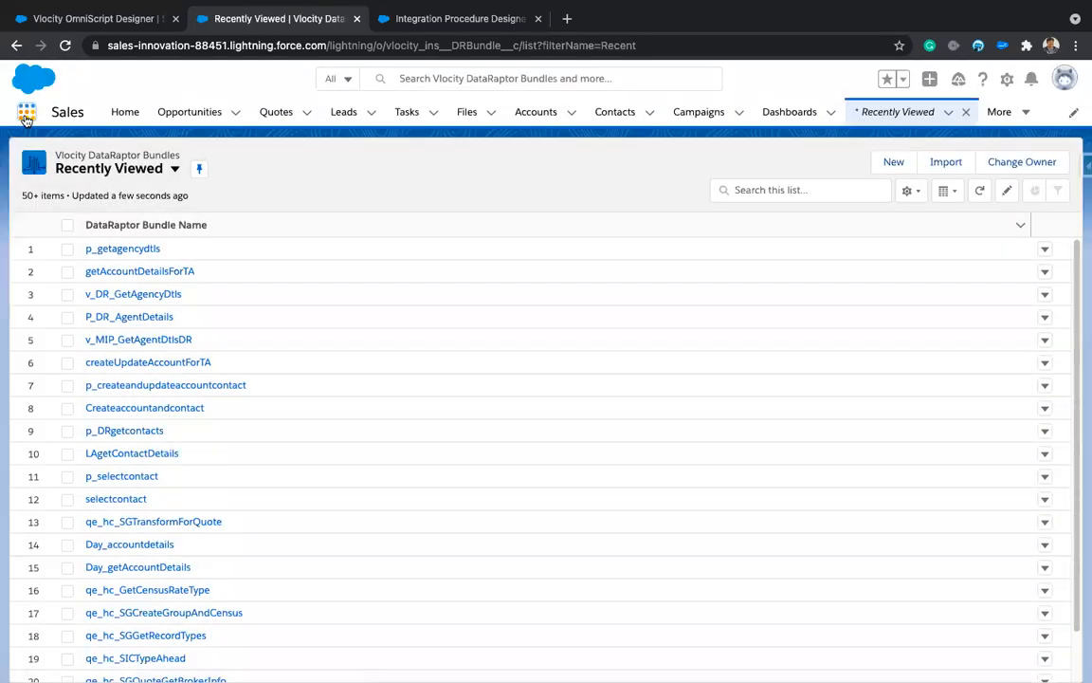
Step: Search 'datara' in the App Launcher and open Vlocity DataRaptor Designer
{"action": "left_click", "coordinate": [27, 113]}
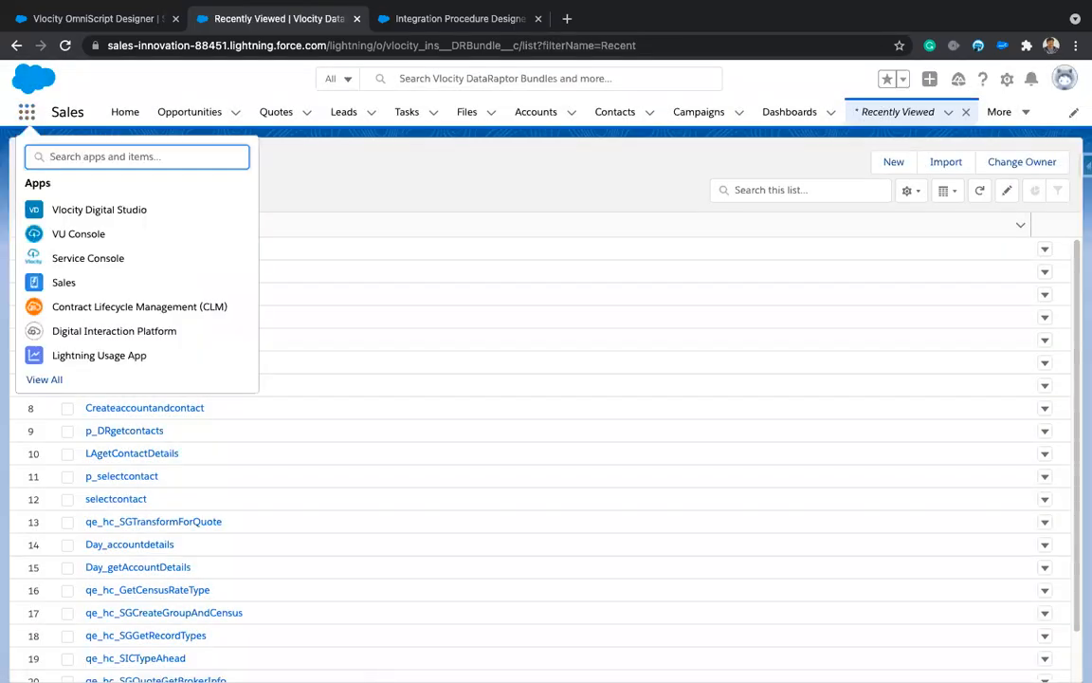
{"action": "type", "text": "data"}
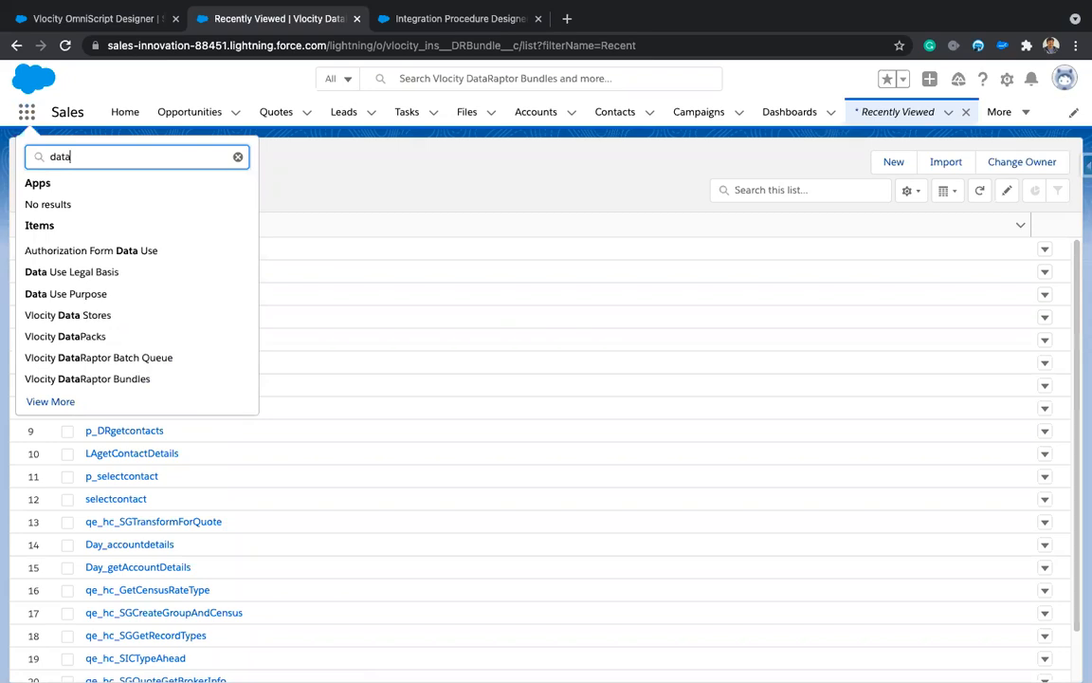
{"action": "type", "text": "ra"}
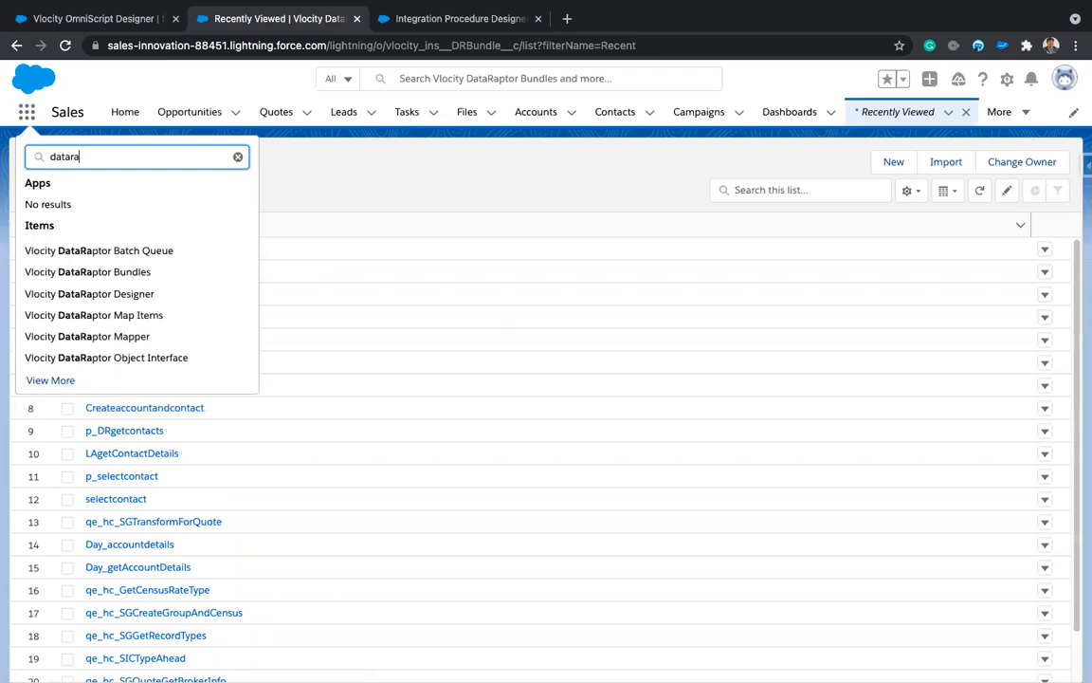
{"action": "left_click", "coordinate": [83, 294]}
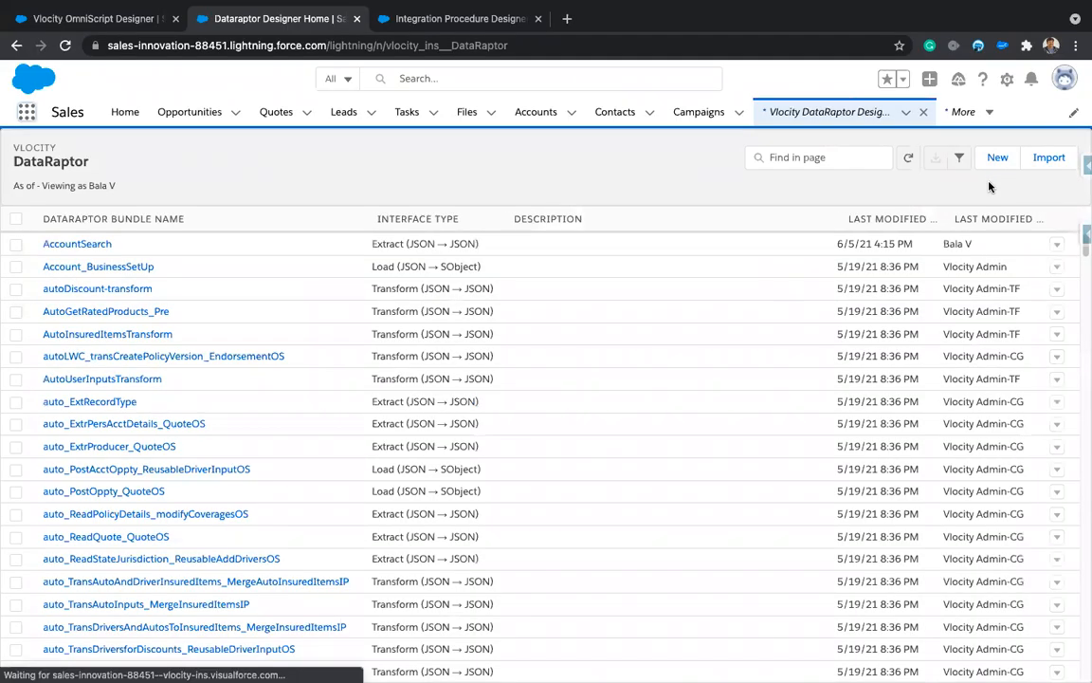
Step: Create the DataRaptor 'test' as type Extract with JSON input and JSON output, and save it
{"action": "left_click", "coordinate": [995, 158]}
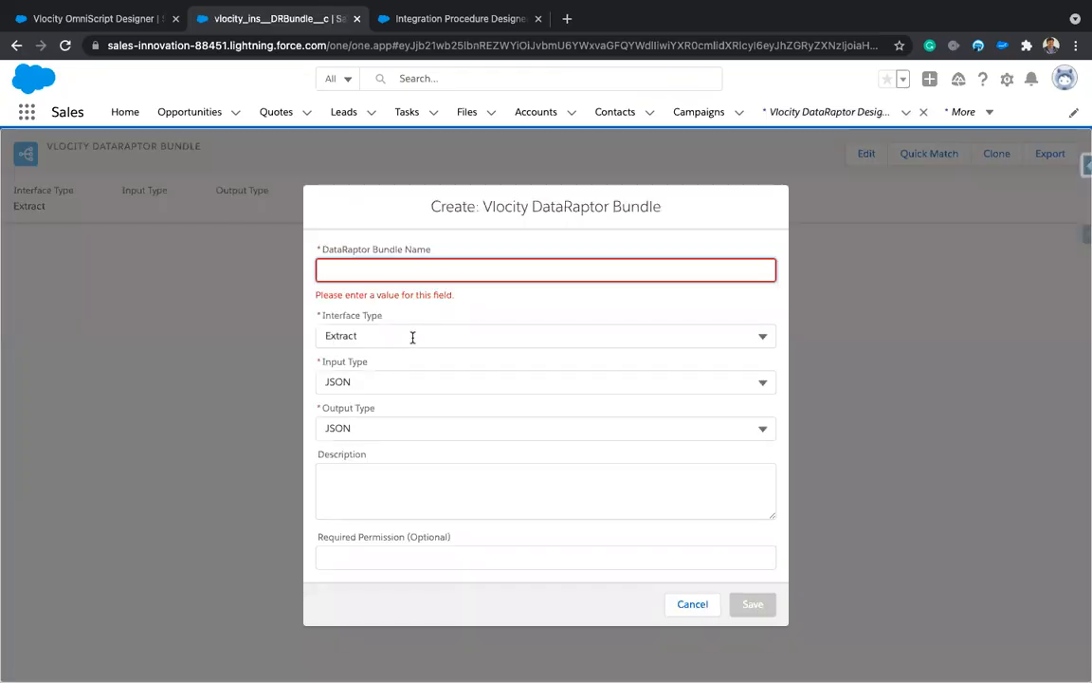
{"action": "left_click", "coordinate": [412, 337]}
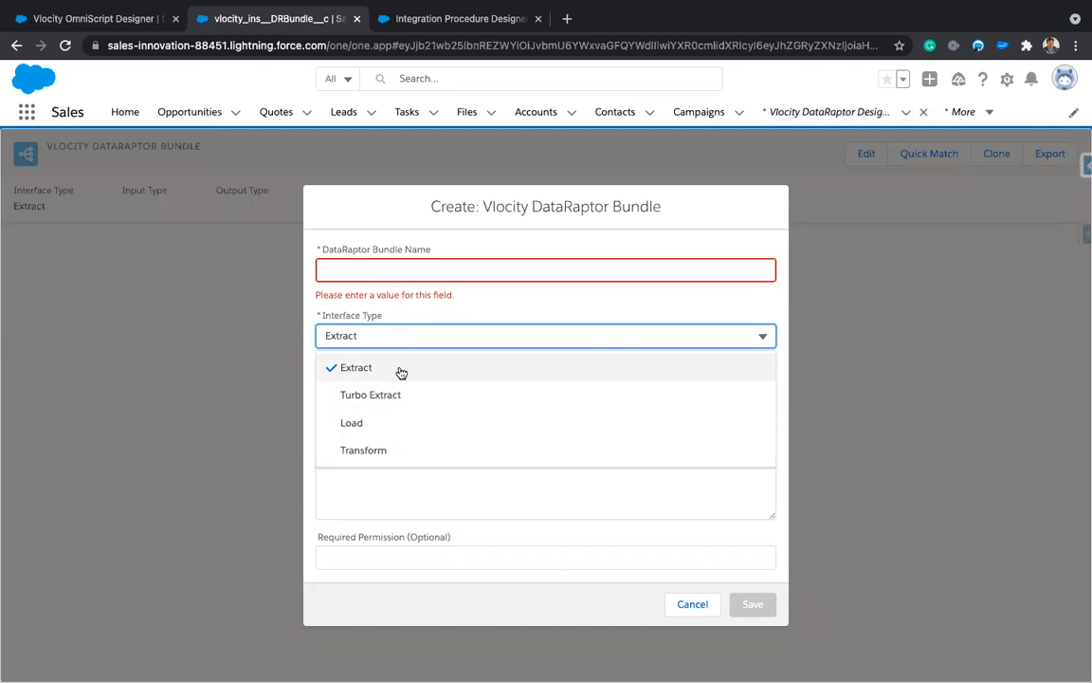
{"action": "left_click", "coordinate": [424, 265]}
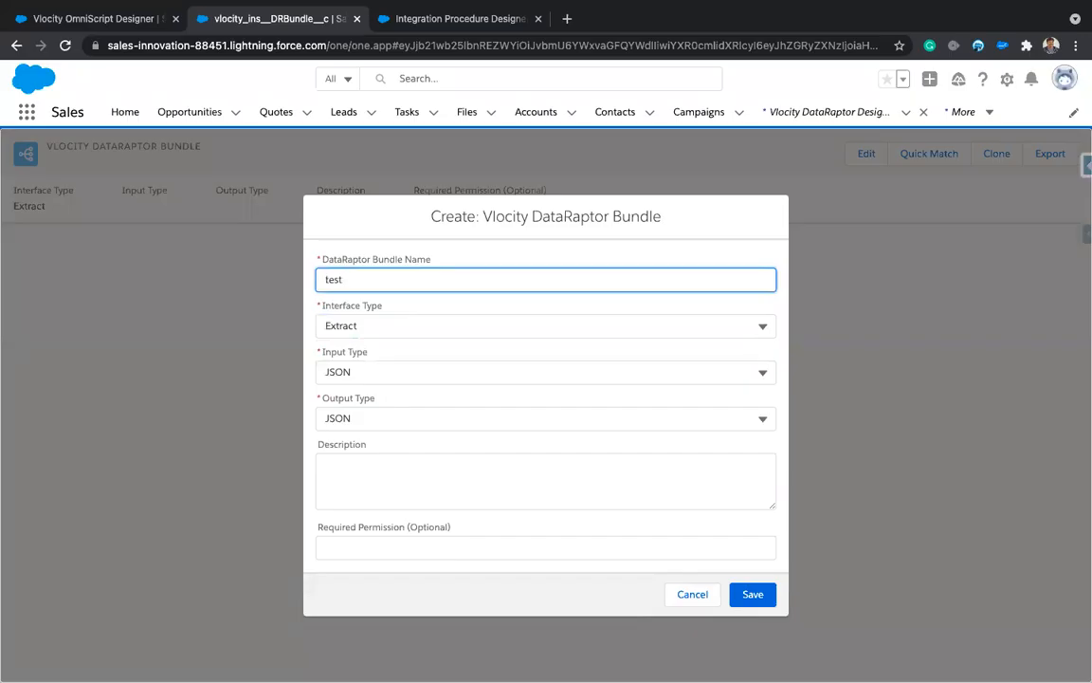
{"action": "left_click", "coordinate": [753, 594]}
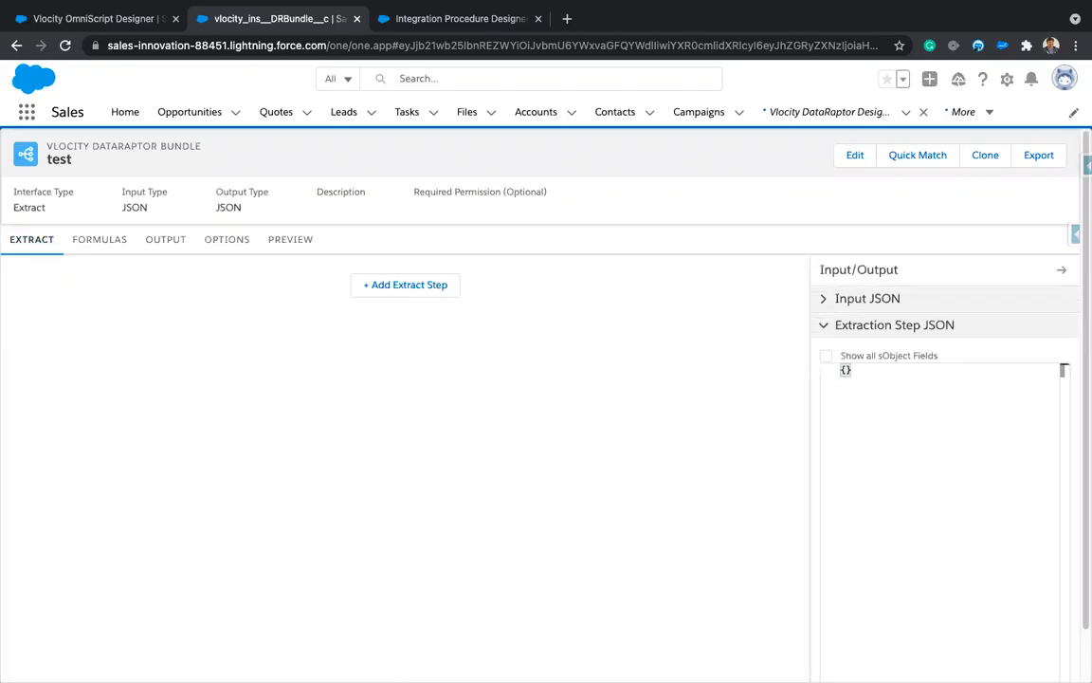
Step: Add extract step 1 using Account as its source object, searched with 'acc'
{"action": "left_click", "coordinate": [405, 285]}
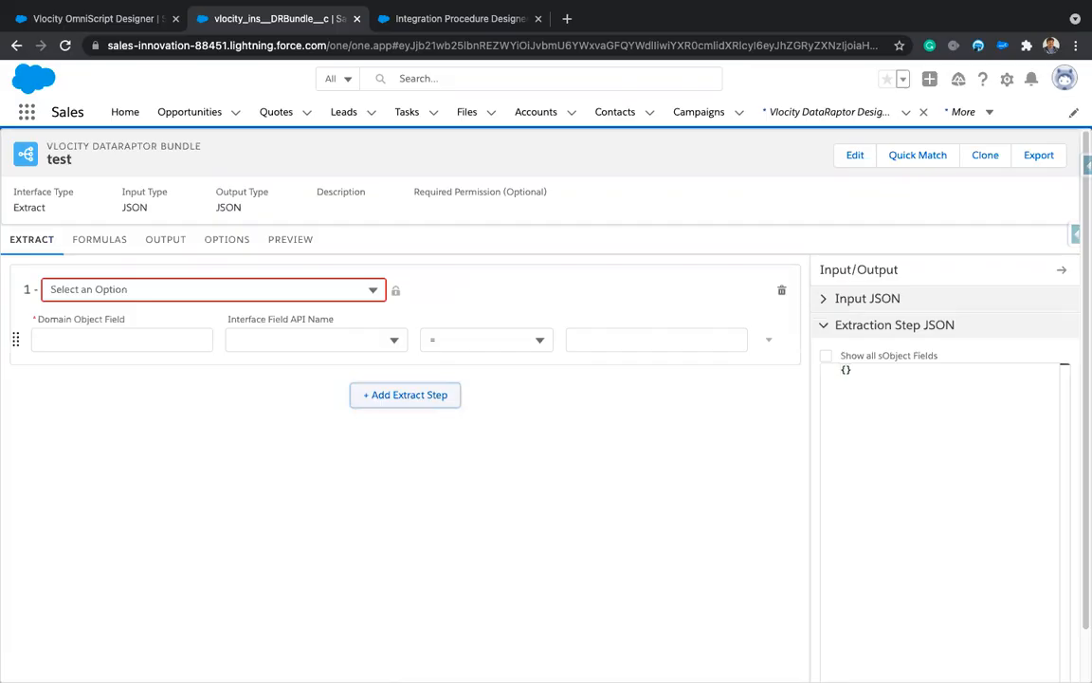
{"action": "key", "text": "shift+Tab"}
{"action": "key", "text": "shift+Tab"}
{"action": "key", "text": "shift+Tab"}
{"action": "key", "text": "shift+Tab"}
{"action": "key", "text": "shift+Tab"}
{"action": "key", "text": "shift+Tab"}
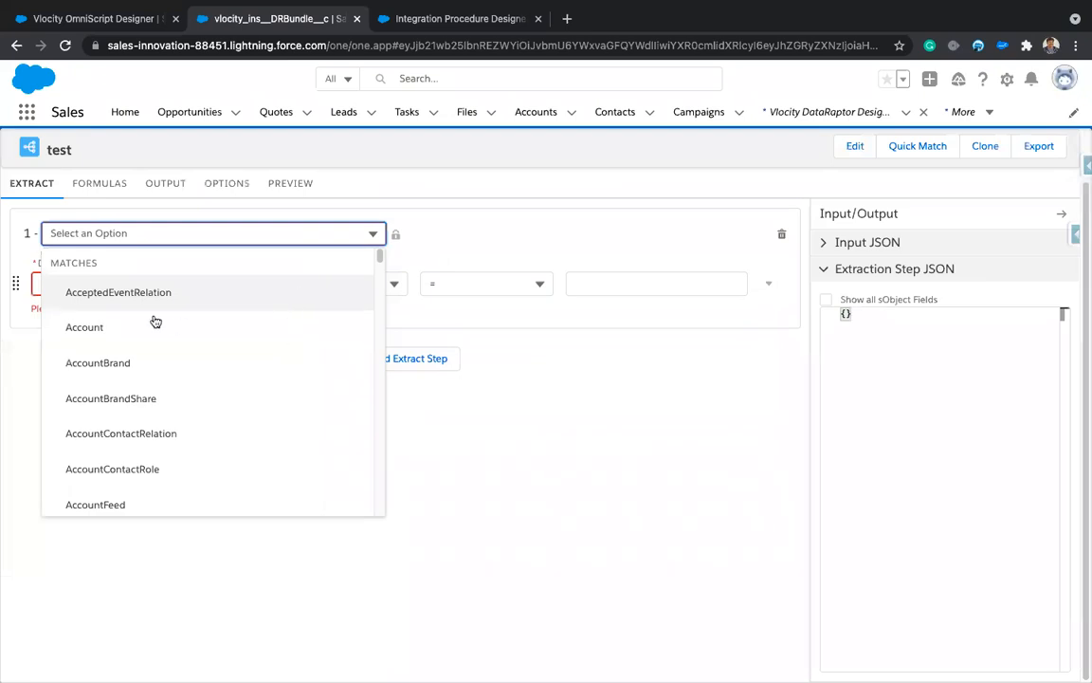
{"action": "type", "text": "acc"}
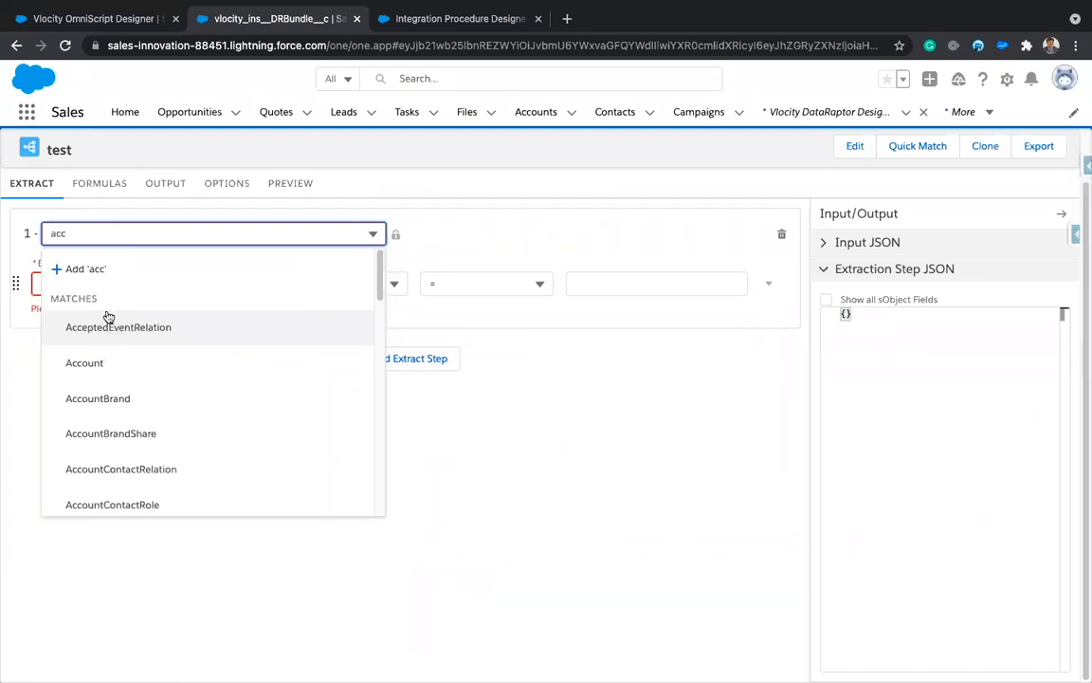
{"action": "left_click", "coordinate": [104, 366]}
{"action": "left_click", "coordinate": [517, 286]}
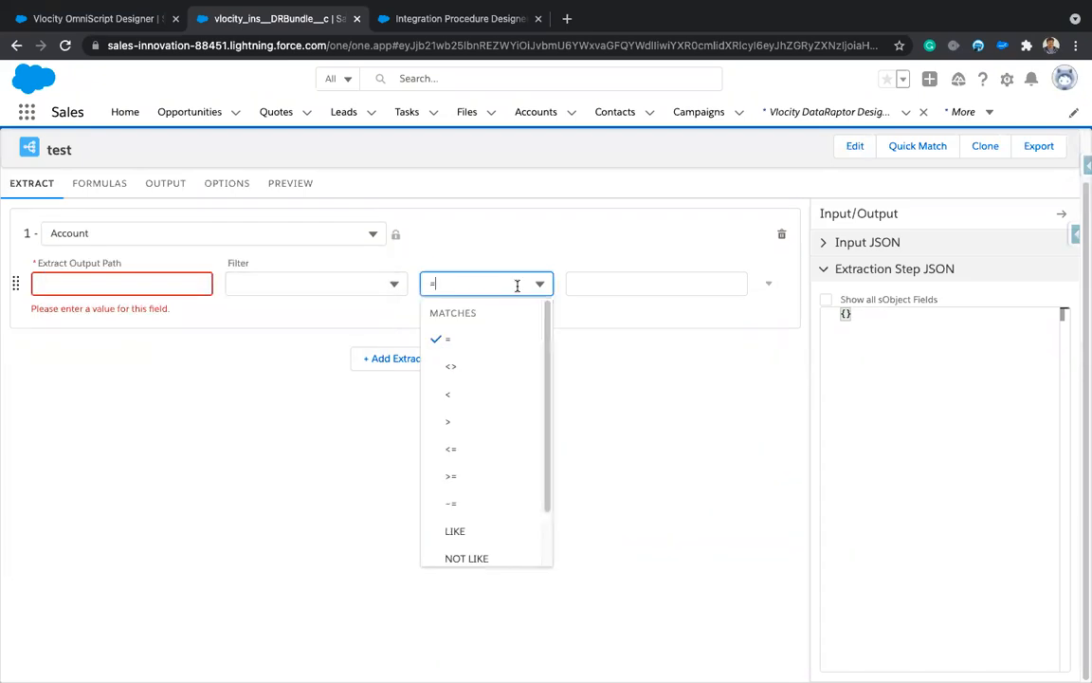
{"action": "scroll", "coordinate": [504, 466], "scroll_direction": "down", "scroll_amount": 2}
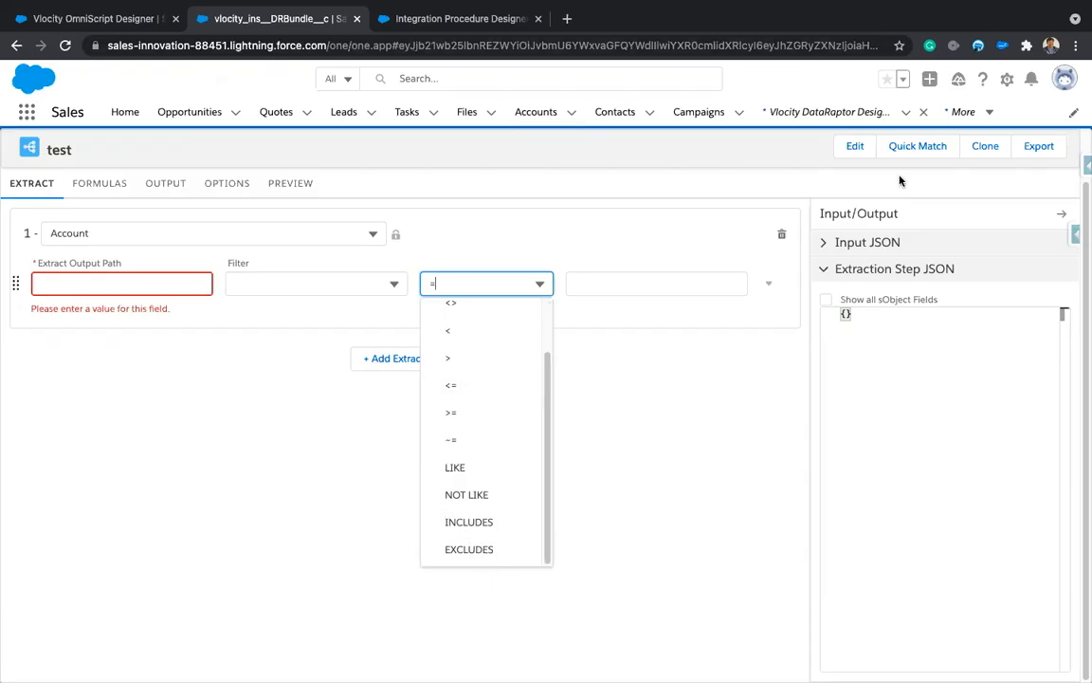
Step: Edit the test bundle's interface type to Turbo Extract and save it
{"action": "left_click", "coordinate": [854, 147]}
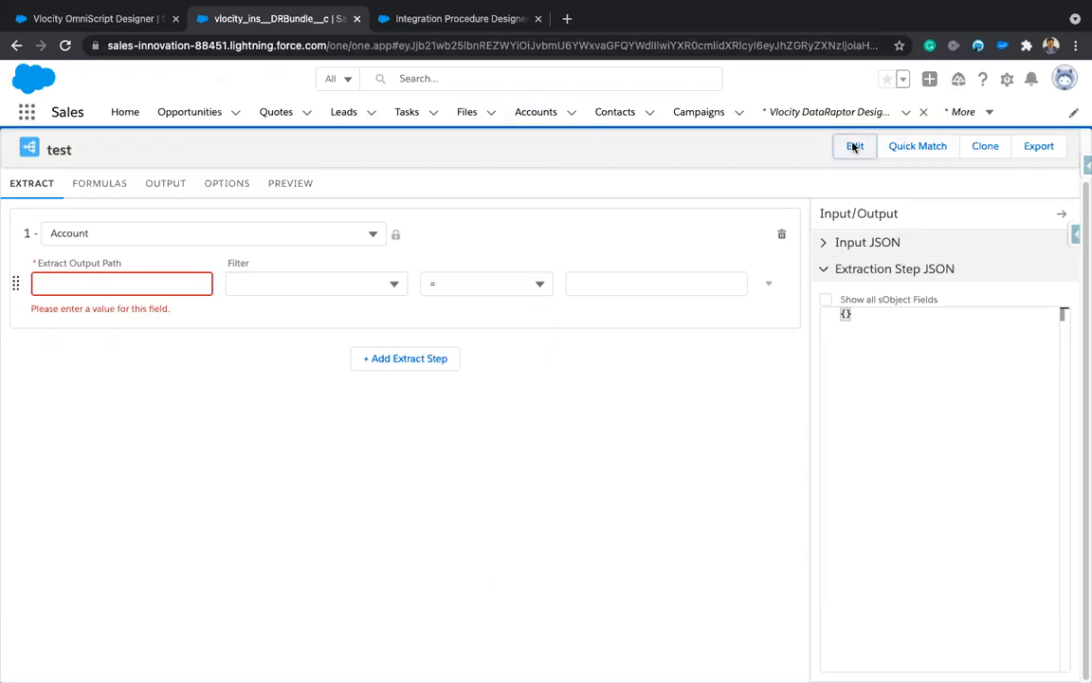
{"action": "left_click", "coordinate": [458, 327]}
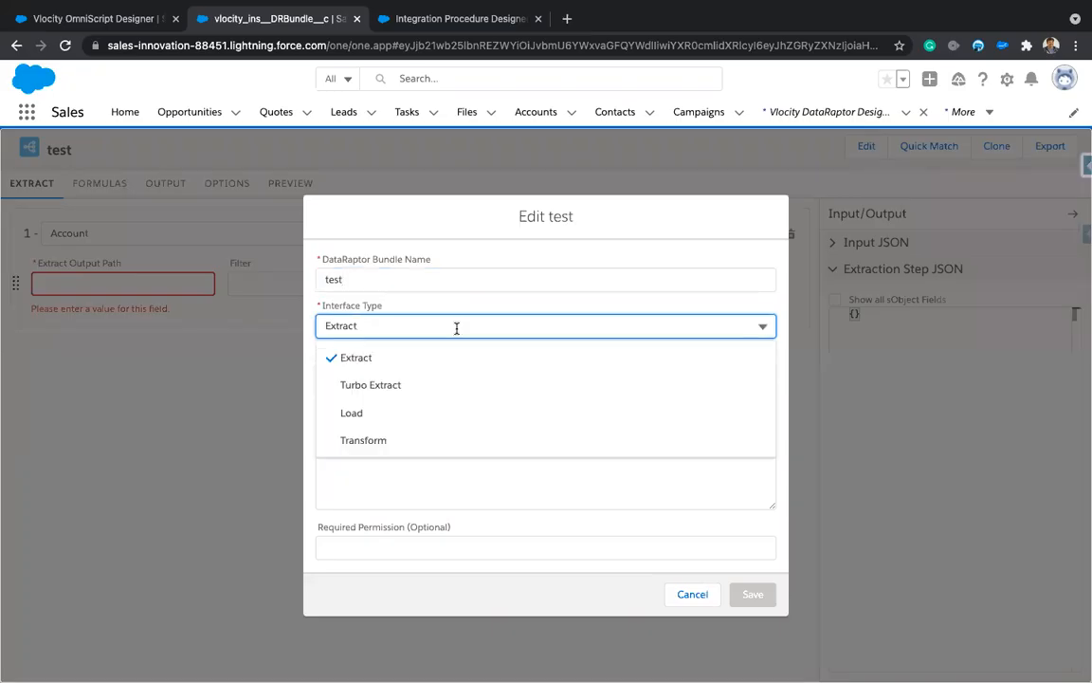
{"action": "left_click", "coordinate": [424, 387]}
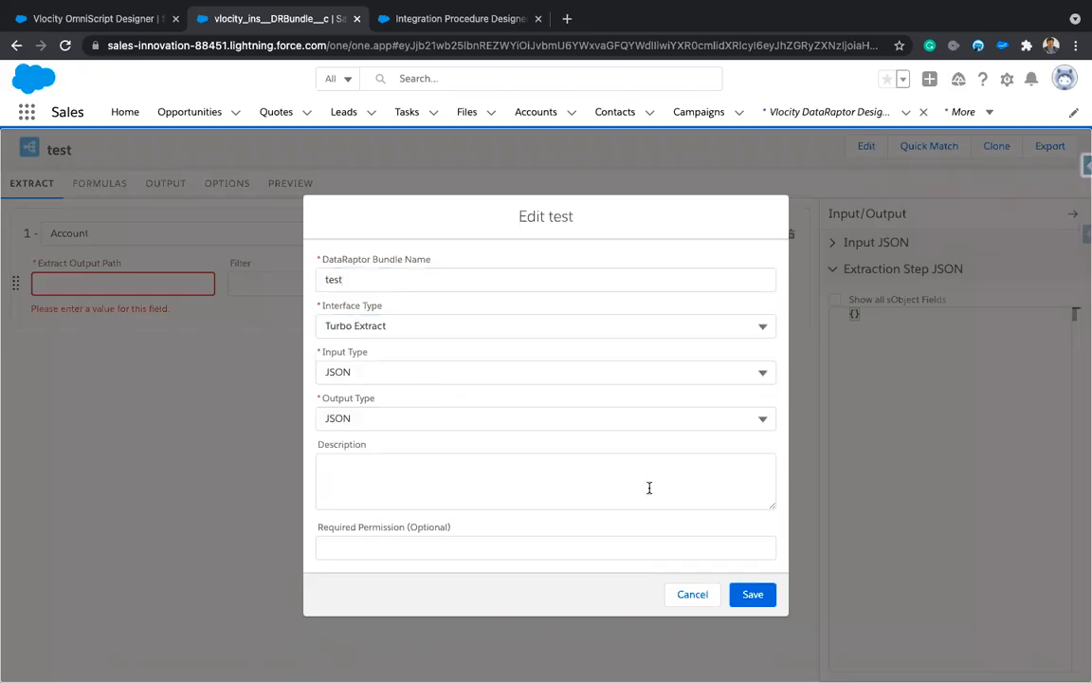
{"action": "left_click", "coordinate": [760, 594]}
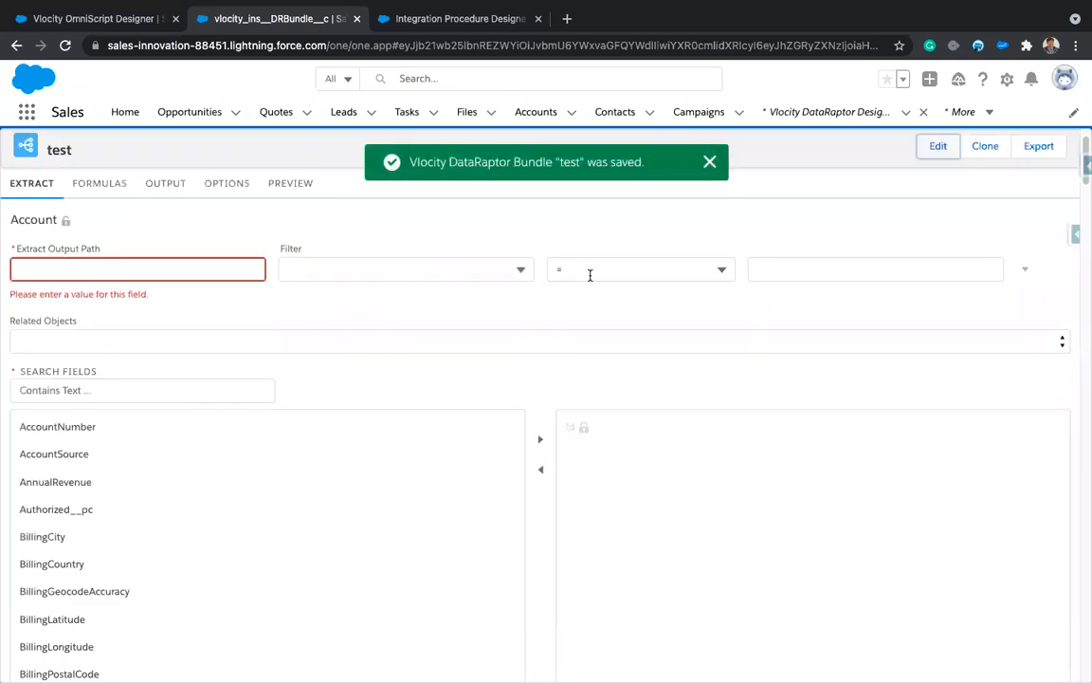
{"action": "left_click", "coordinate": [590, 272]}
{"action": "scroll", "coordinate": [612, 505], "scroll_direction": "down", "scroll_amount": 2}
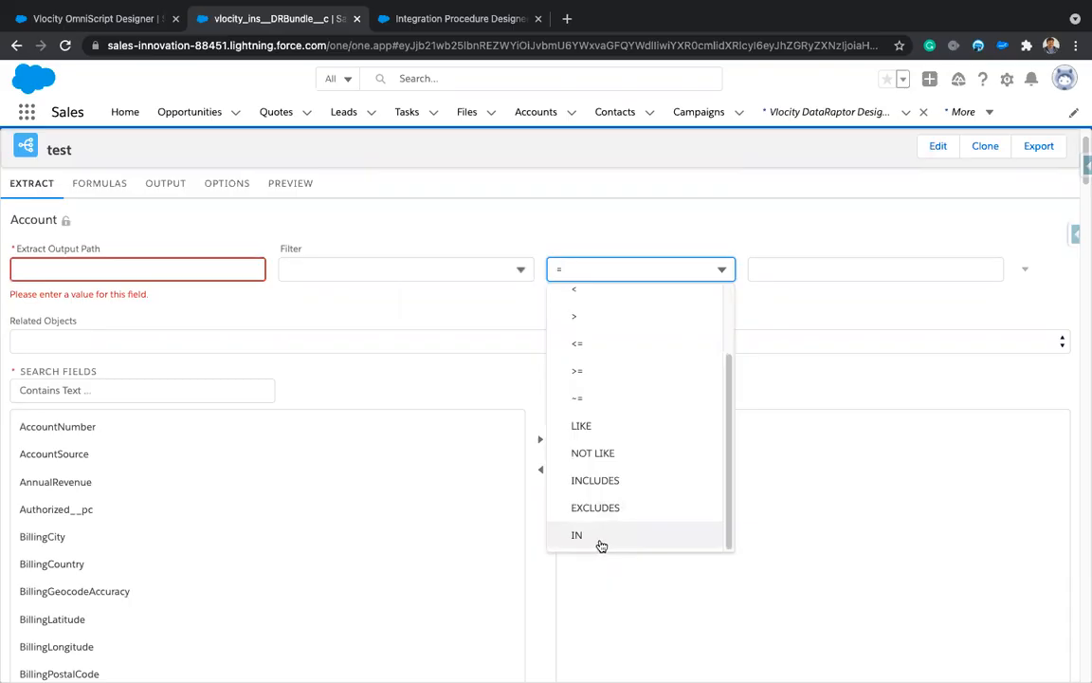
Step: Set the filter operator to IN, review the Output and Extract tabs, and reload the page
{"action": "left_click", "coordinate": [602, 546]}
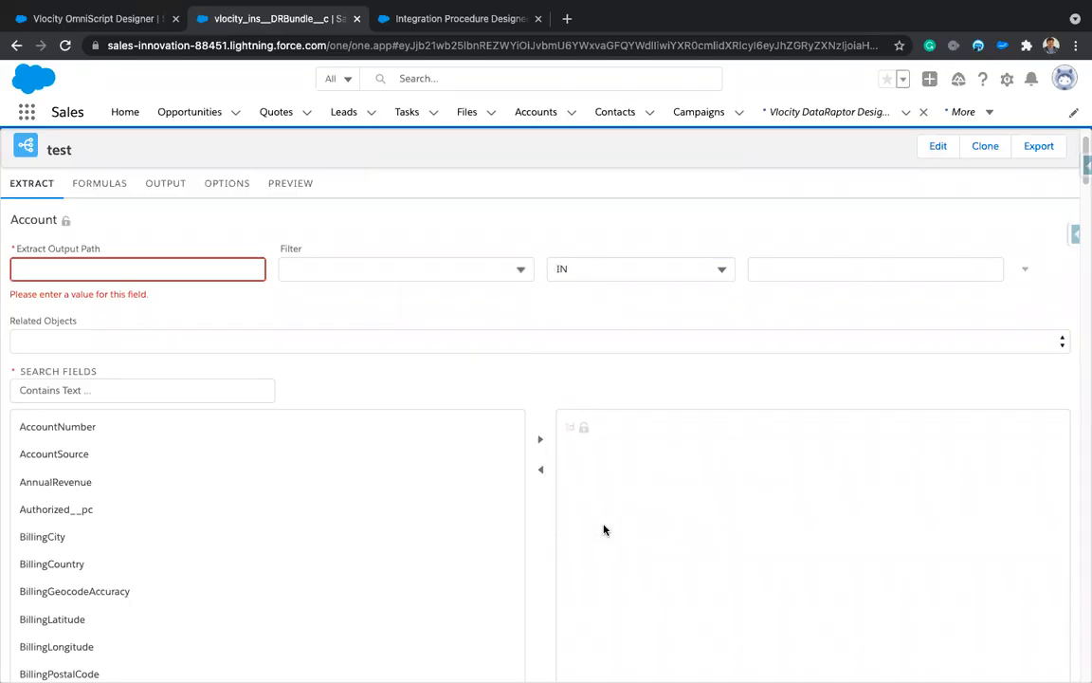
{"action": "left_click", "coordinate": [805, 270]}
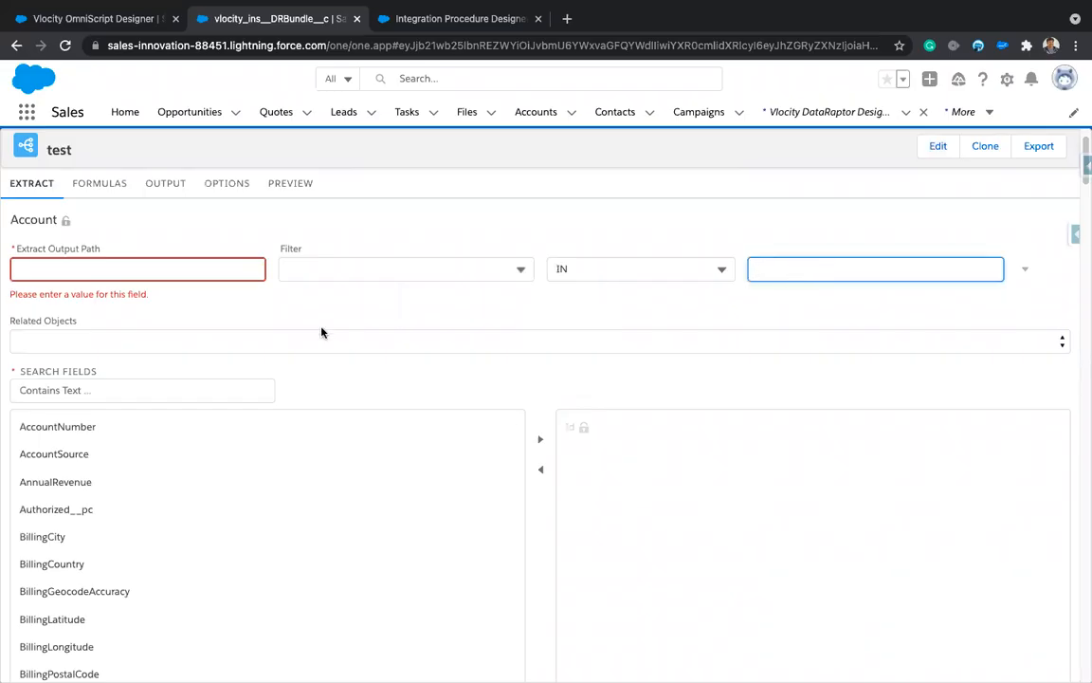
{"action": "scroll", "coordinate": [457, 380], "scroll_direction": "down", "scroll_amount": 1}
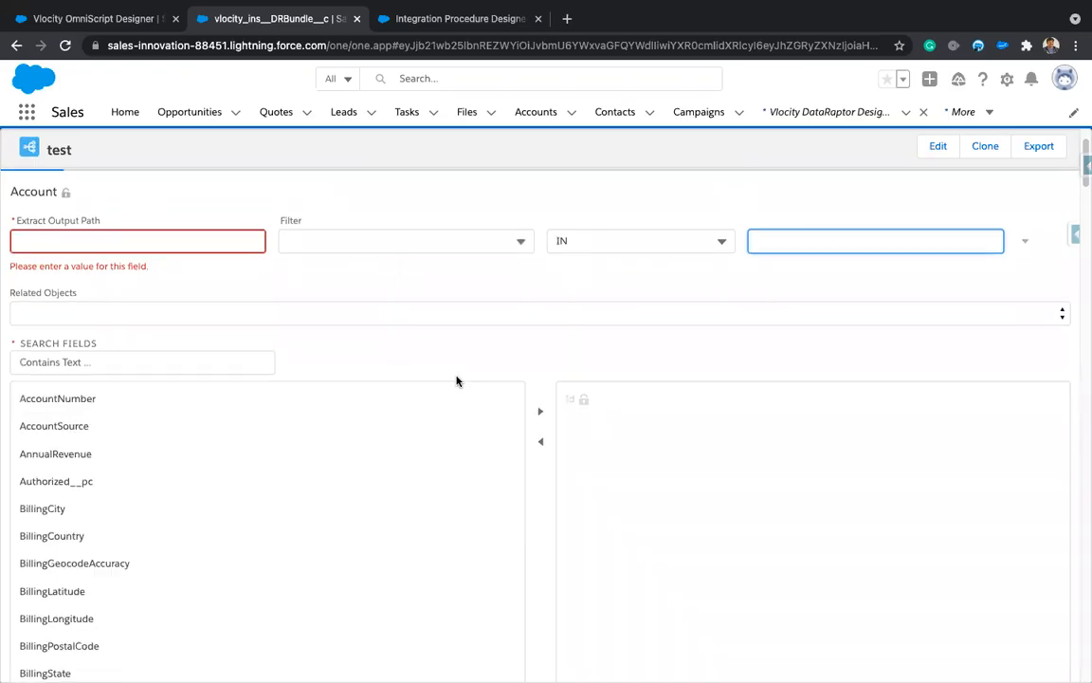
{"action": "scroll", "coordinate": [457, 380], "scroll_direction": "up", "scroll_amount": 1}
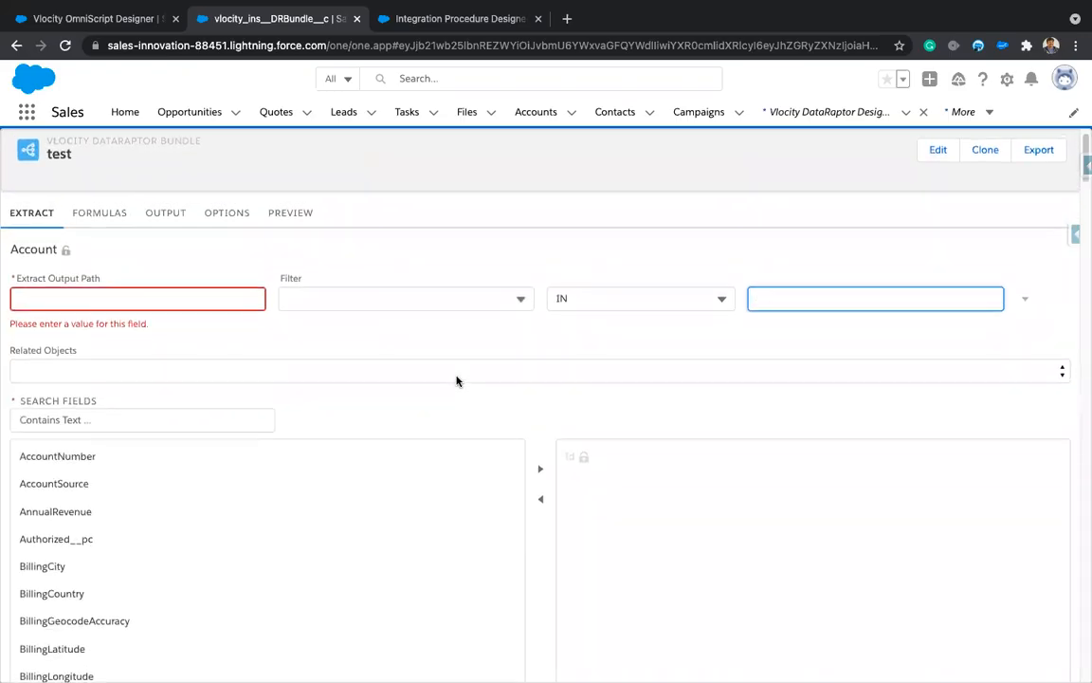
{"action": "left_click", "coordinate": [169, 228]}
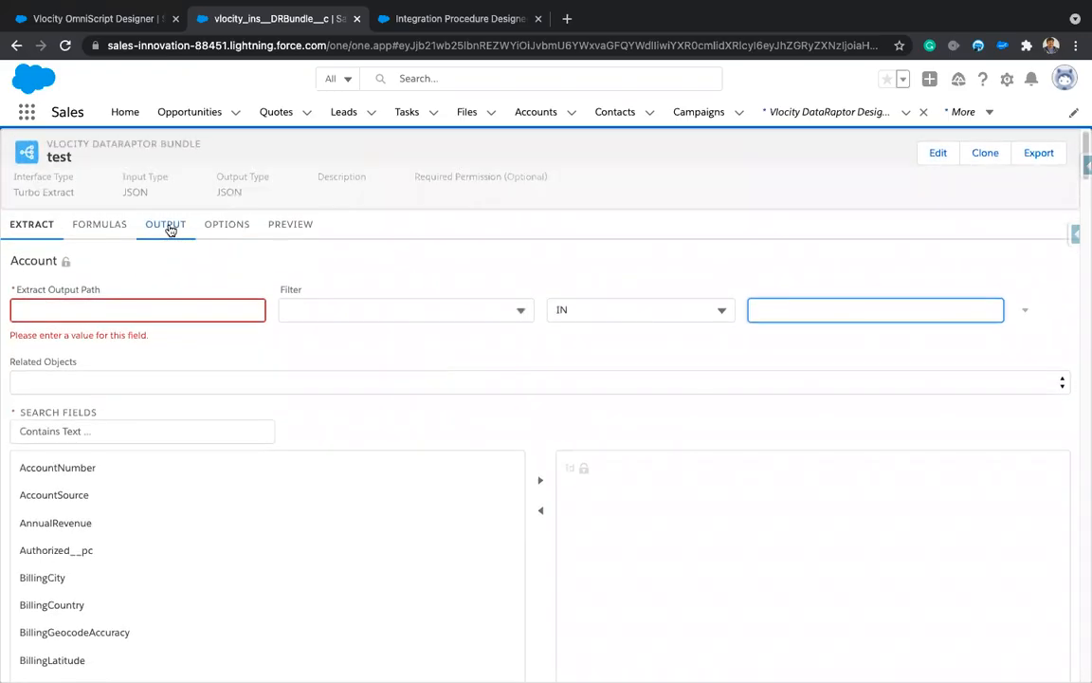
{"action": "left_click", "coordinate": [35, 226]}
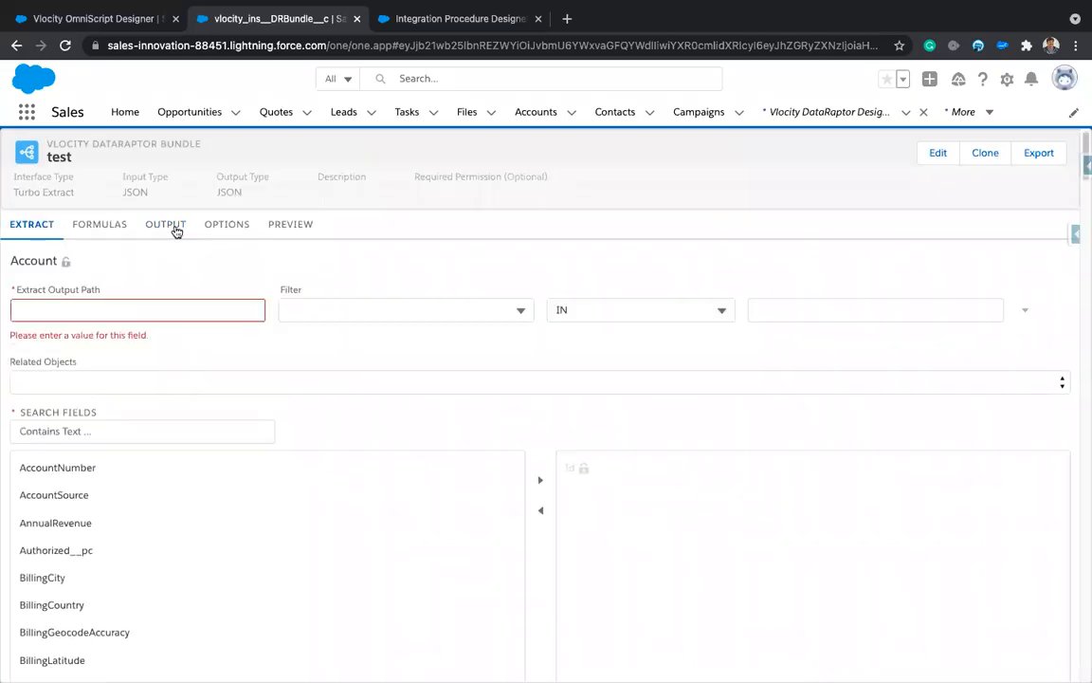
{"action": "left_click", "coordinate": [65, 45]}
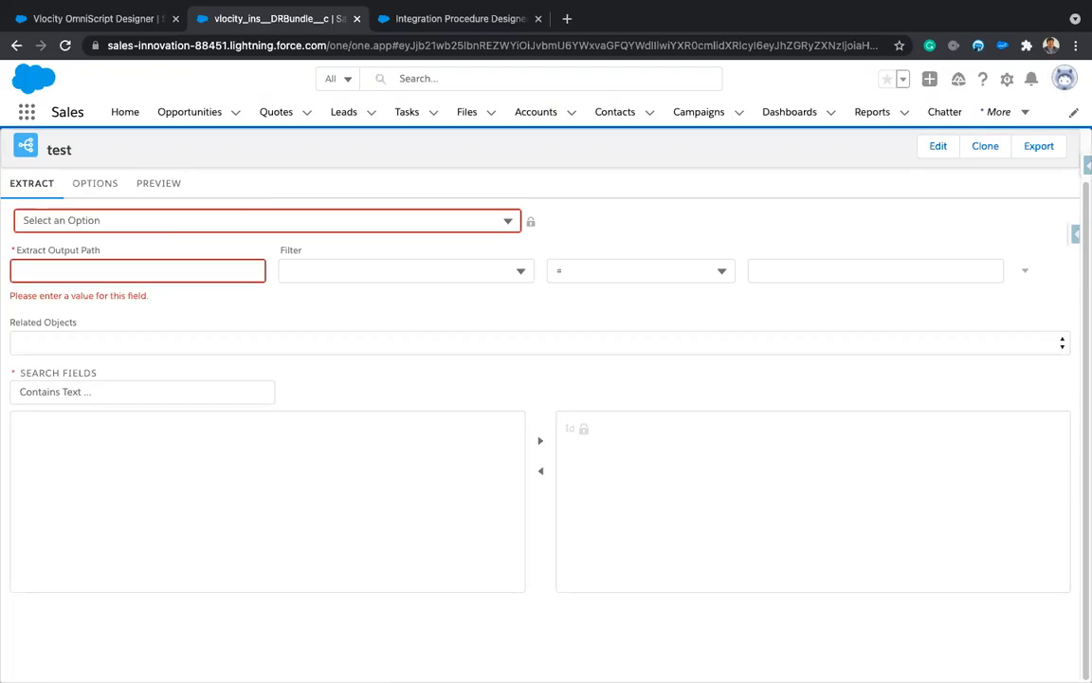
Step: Set Account as the extract source and add a filter Id IN, ready for the accIds value
{"action": "left_click", "coordinate": [142, 220]}
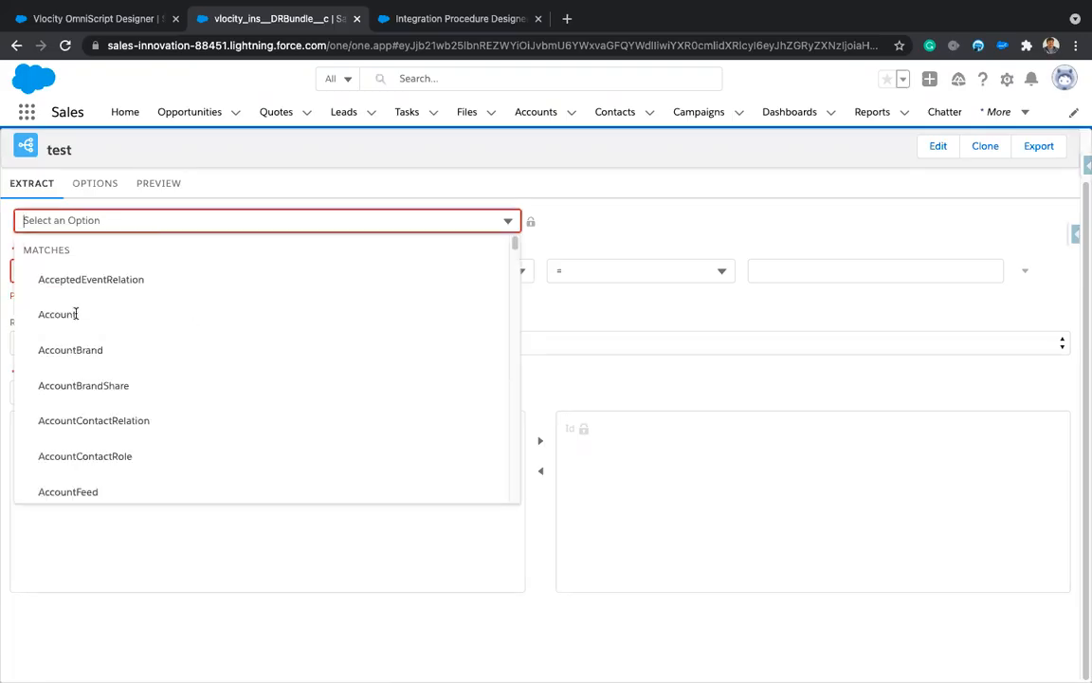
{"action": "type", "text": "acc"}
{"action": "left_click", "coordinate": [57, 350]}
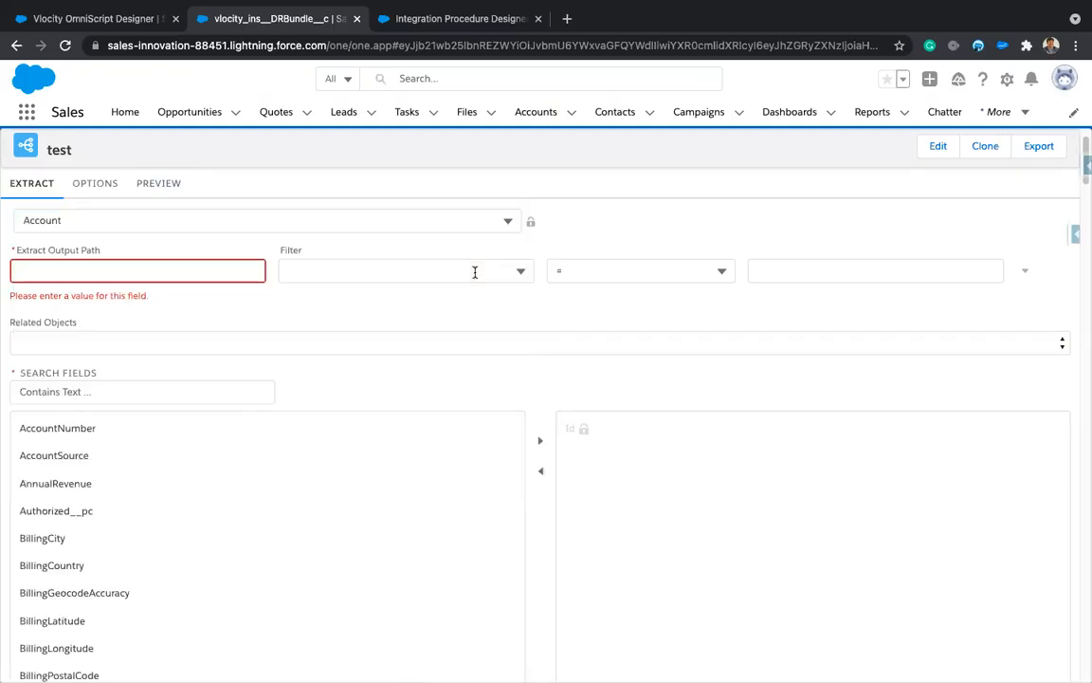
{"action": "left_click", "coordinate": [475, 272]}
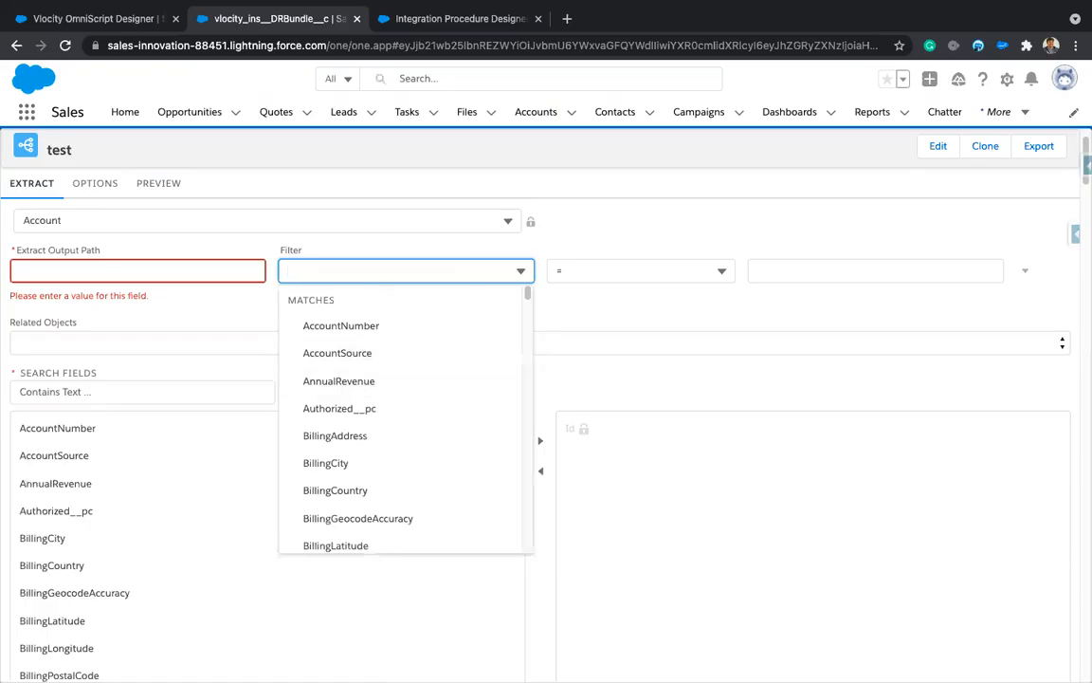
{"action": "type", "text": "Id"}
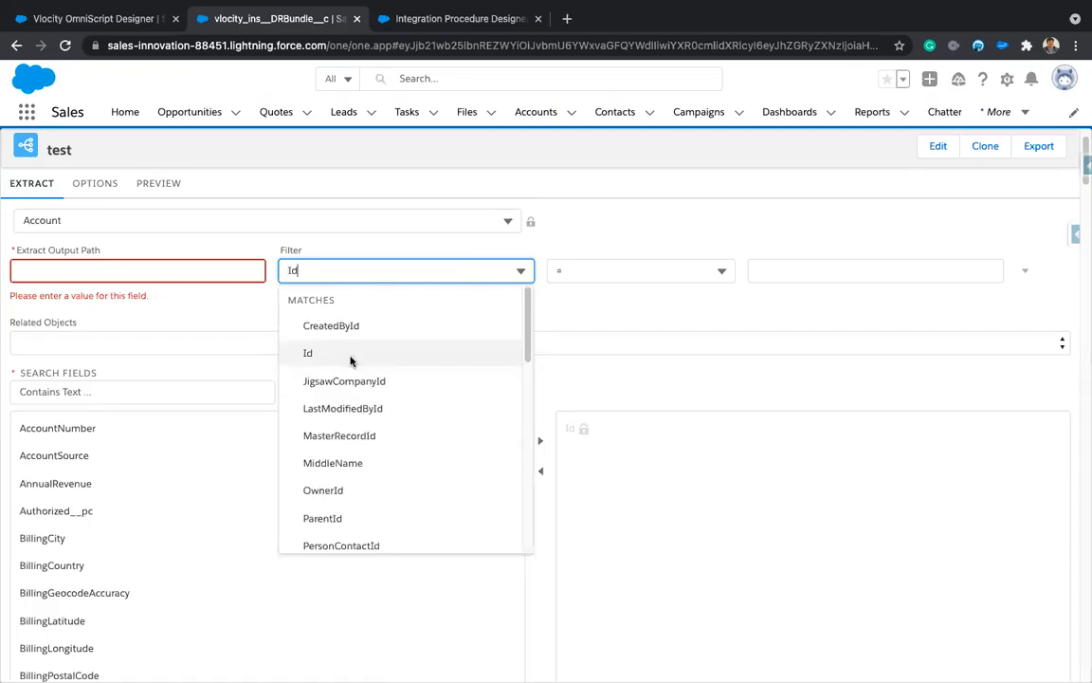
{"action": "key", "text": "Return"}
{"action": "left_click", "coordinate": [688, 271]}
{"action": "left_click", "coordinate": [597, 537]}
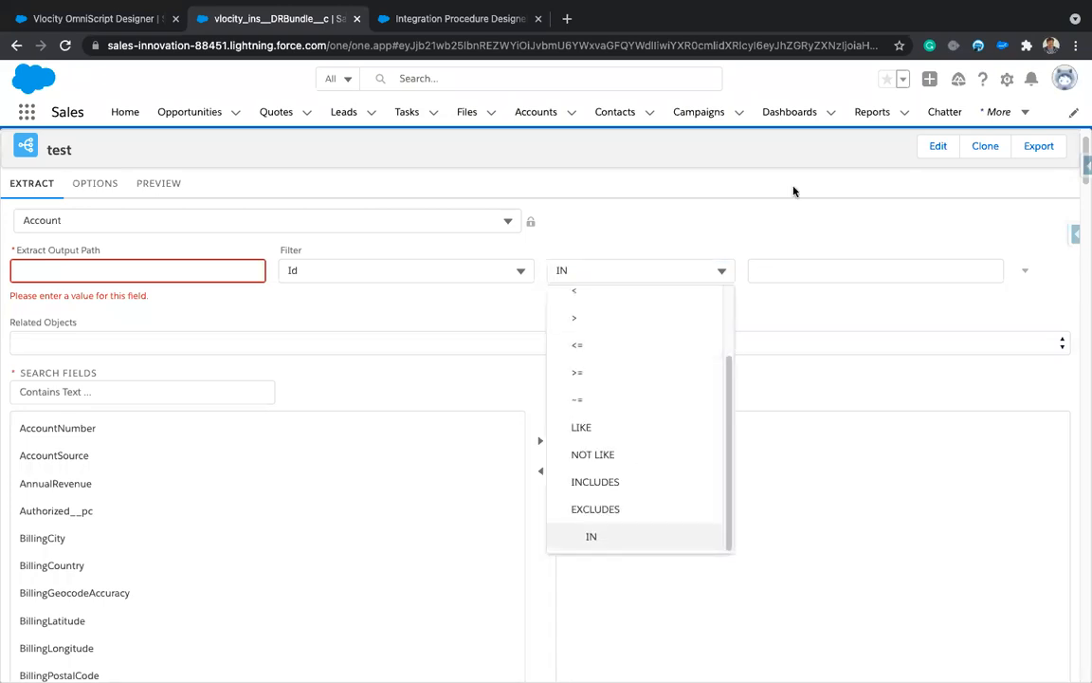
{"action": "left_click", "coordinate": [800, 268]}
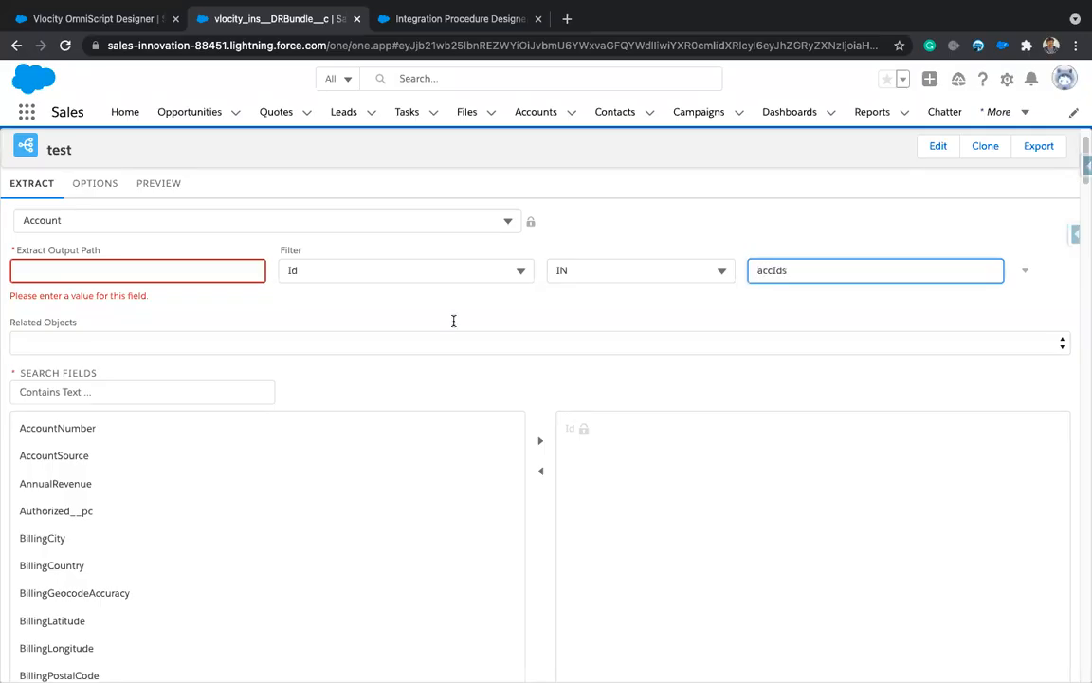
{"action": "scroll", "coordinate": [283, 424], "scroll_direction": "down", "scroll_amount": 1}
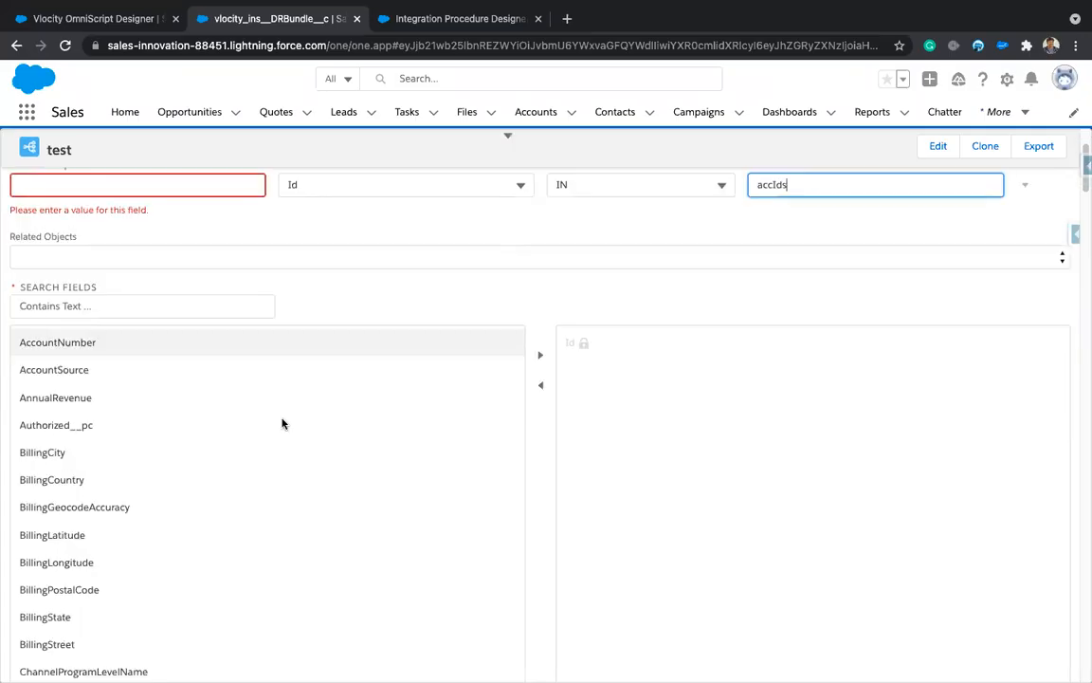
Step: Add AccountNumber, BillingState and Name to the extract's output fields
{"action": "left_click", "coordinate": [208, 257]}
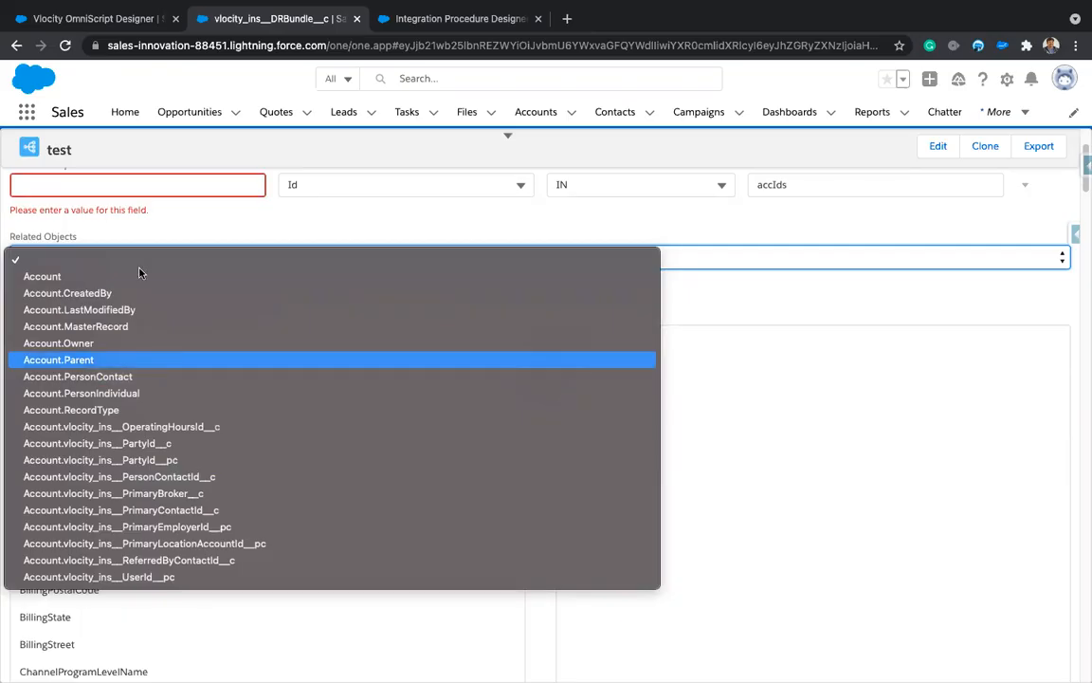
{"action": "key", "text": "Escape"}
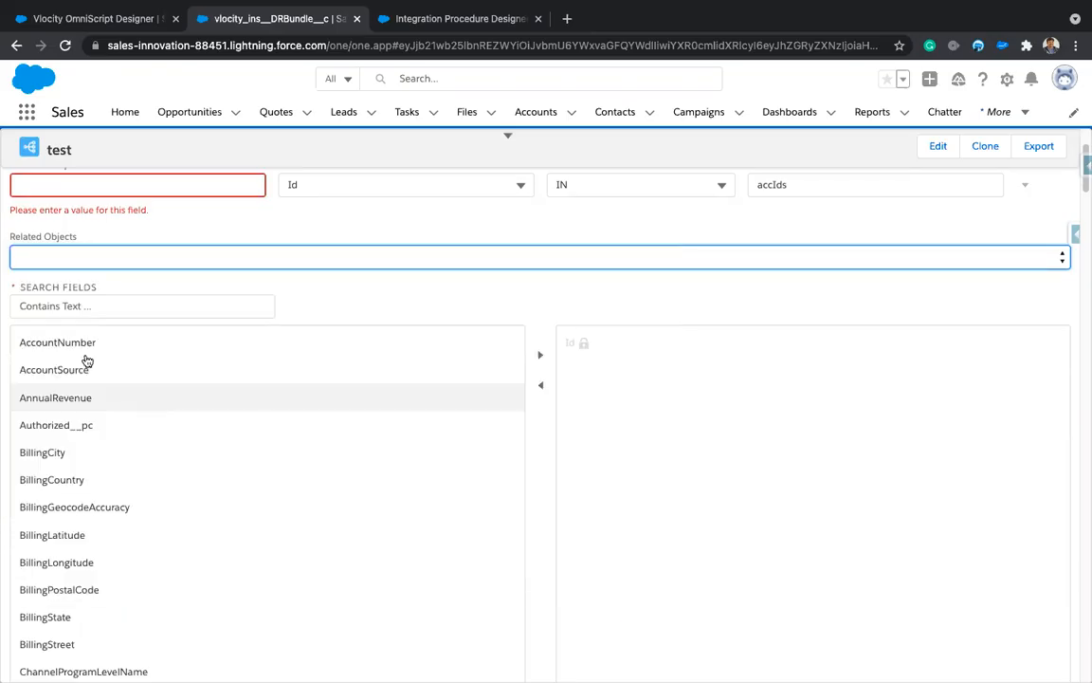
{"action": "left_click", "coordinate": [540, 355]}
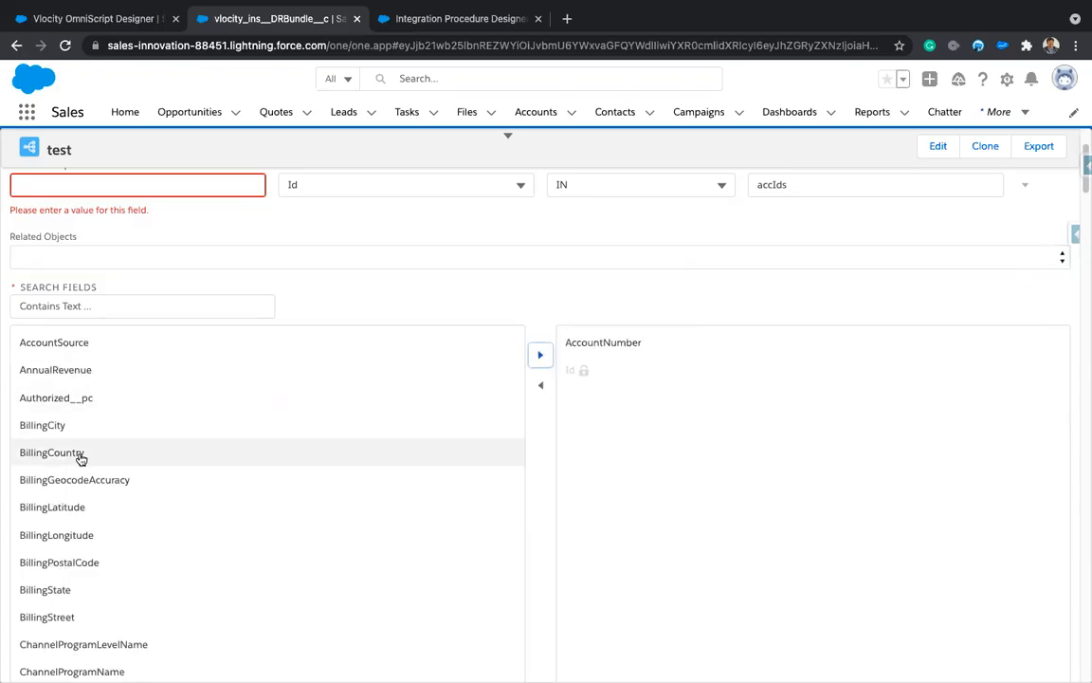
{"action": "scroll", "coordinate": [81, 458], "scroll_direction": "down", "scroll_amount": 2}
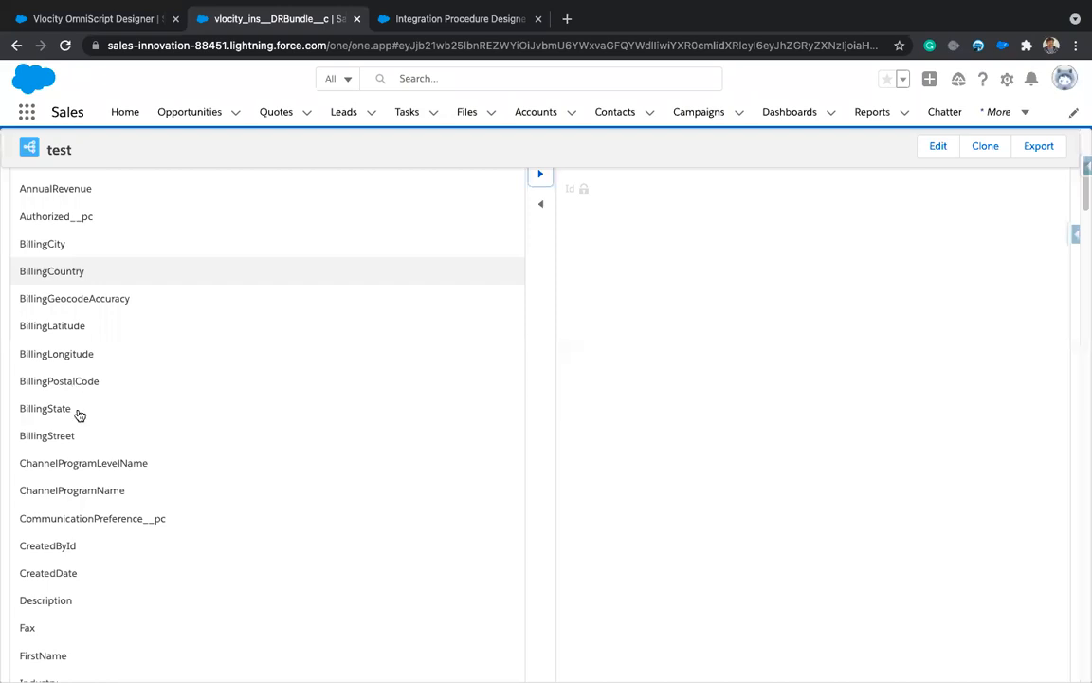
{"action": "left_click", "coordinate": [91, 411]}
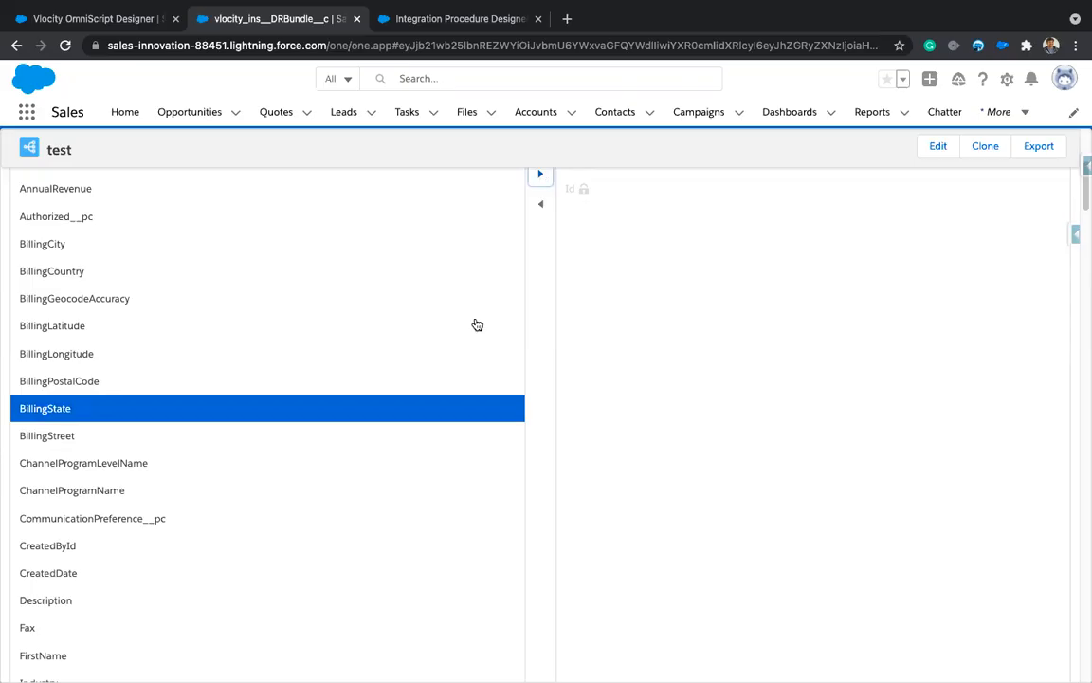
{"action": "scroll", "coordinate": [569, 284], "scroll_direction": "up", "scroll_amount": 1}
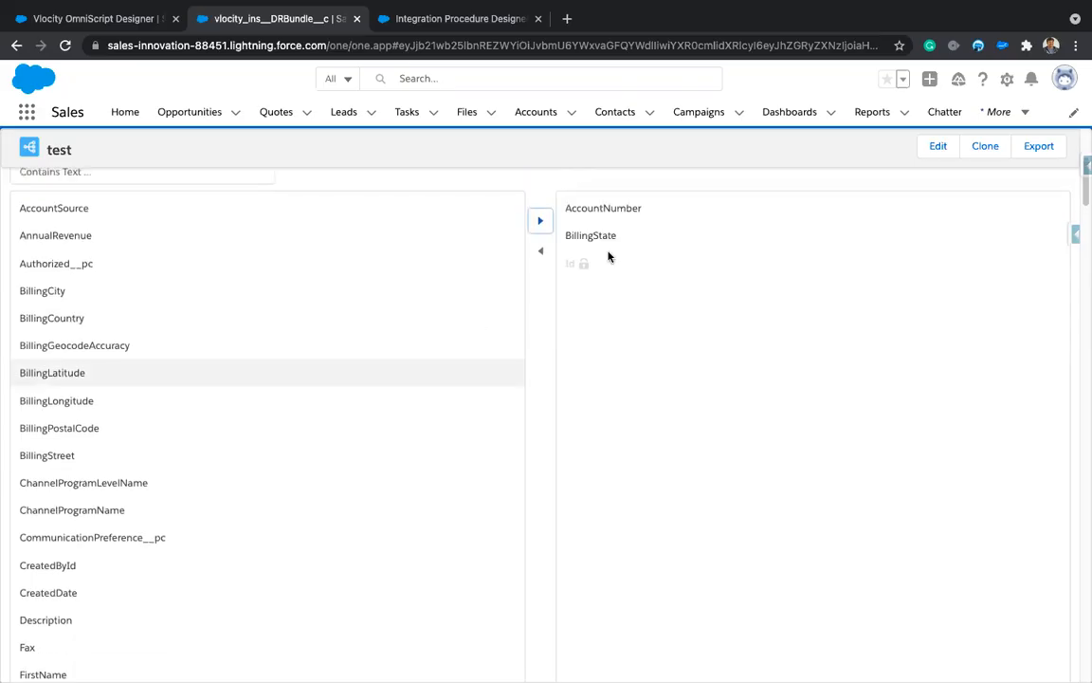
{"action": "scroll", "coordinate": [178, 536], "scroll_direction": "down", "scroll_amount": 3}
{"action": "scroll", "coordinate": [180, 537], "scroll_direction": "down", "scroll_amount": 2}
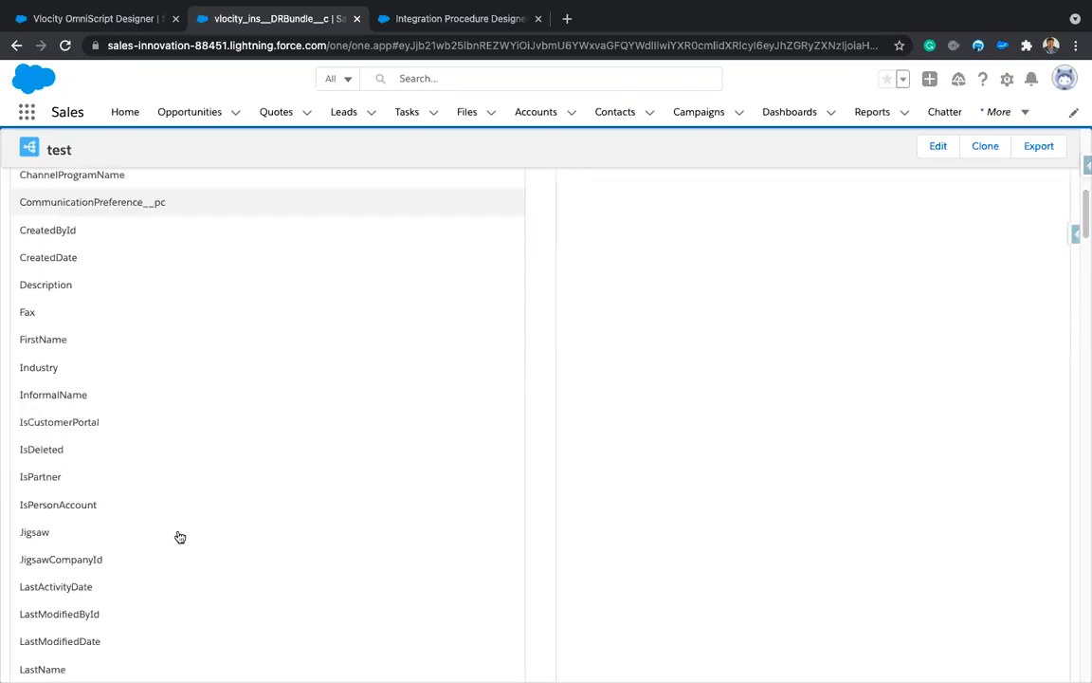
{"action": "scroll", "coordinate": [180, 537], "scroll_direction": "up", "scroll_amount": 1}
{"action": "scroll", "coordinate": [180, 537], "scroll_direction": "down", "scroll_amount": 3}
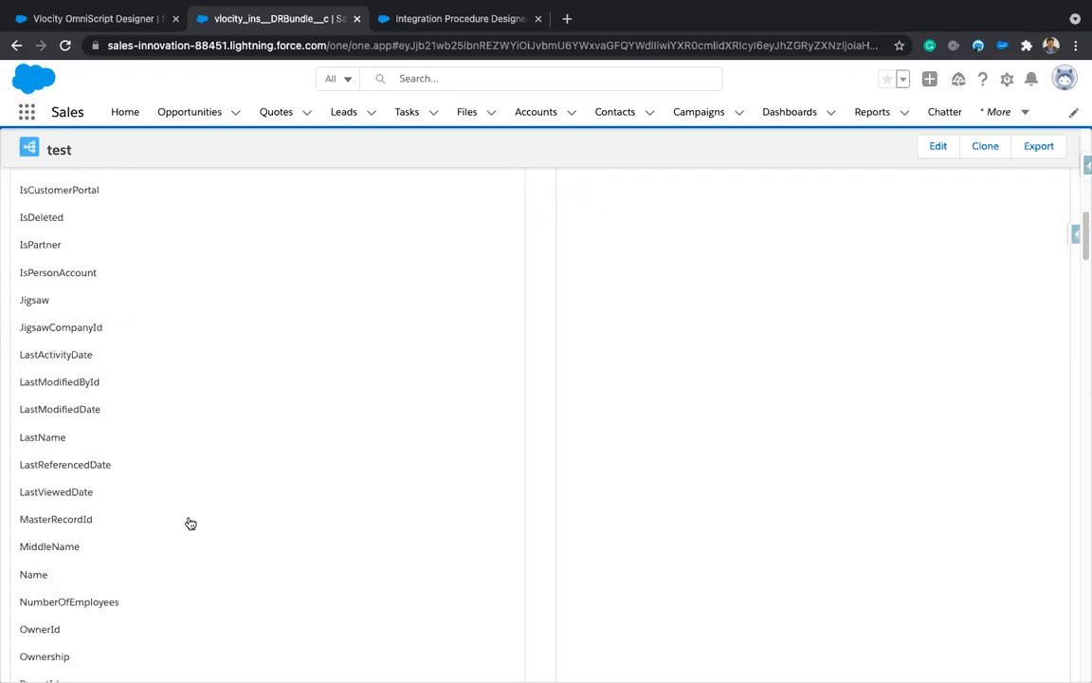
{"action": "left_click", "coordinate": [59, 574]}
{"action": "scroll", "coordinate": [519, 266], "scroll_direction": "up", "scroll_amount": 5}
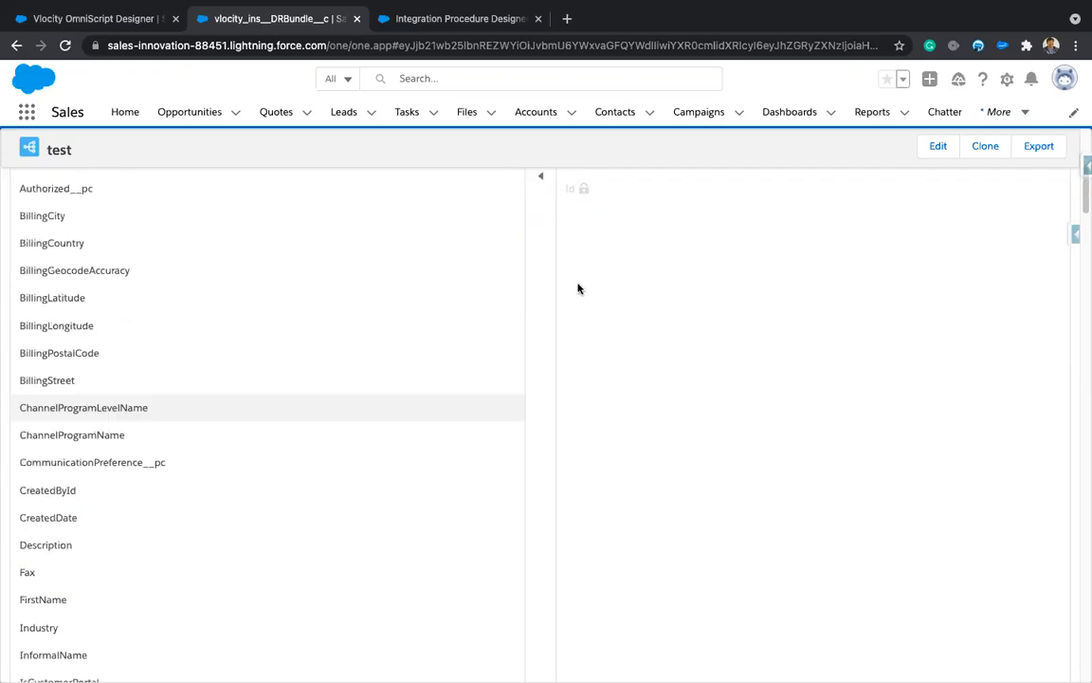
{"action": "scroll", "coordinate": [485, 236], "scroll_direction": "up", "scroll_amount": 1}
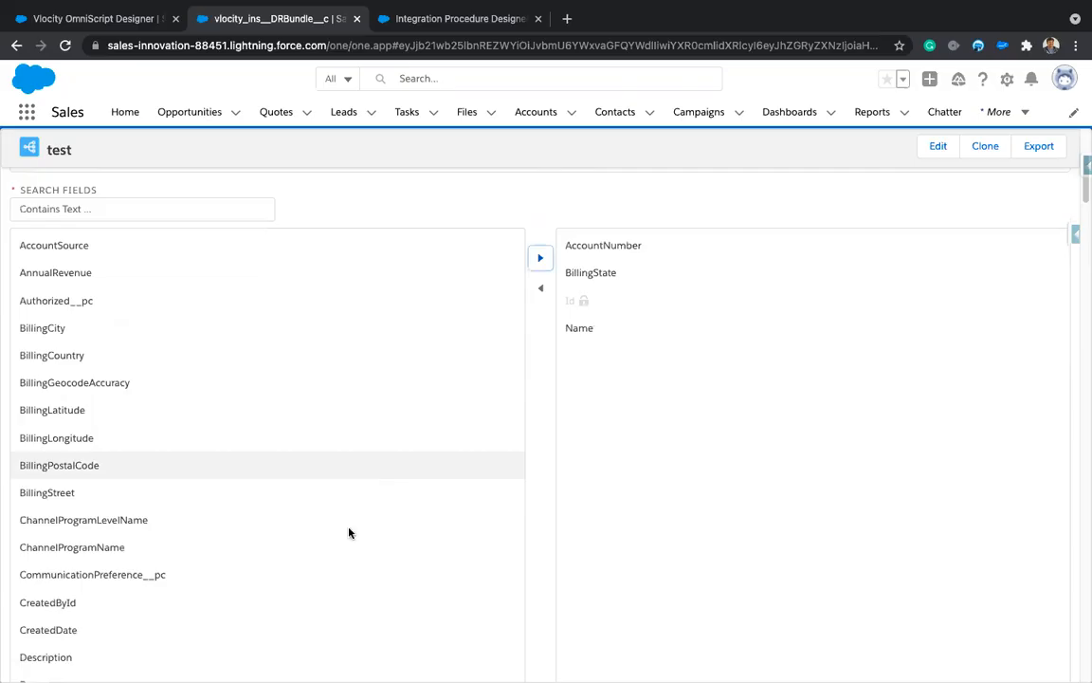
{"action": "scroll", "coordinate": [197, 556], "scroll_direction": "down", "scroll_amount": 10}
{"action": "scroll", "coordinate": [189, 559], "scroll_direction": "down", "scroll_amount": 5}
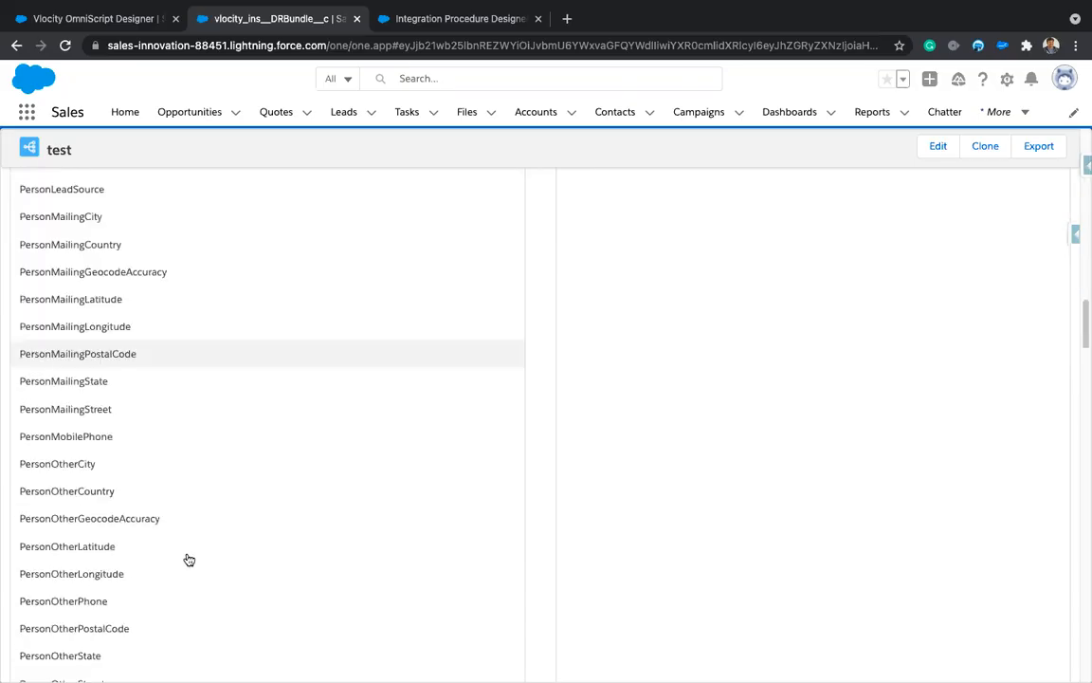
{"action": "scroll", "coordinate": [189, 560], "scroll_direction": "down", "scroll_amount": 5}
{"action": "scroll", "coordinate": [189, 559], "scroll_direction": "up", "scroll_amount": 1}
{"action": "scroll", "coordinate": [188, 559], "scroll_direction": "down", "scroll_amount": 4}
{"action": "scroll", "coordinate": [189, 560], "scroll_direction": "up", "scroll_amount": 3}
{"action": "scroll", "coordinate": [188, 559], "scroll_direction": "up", "scroll_amount": 9}
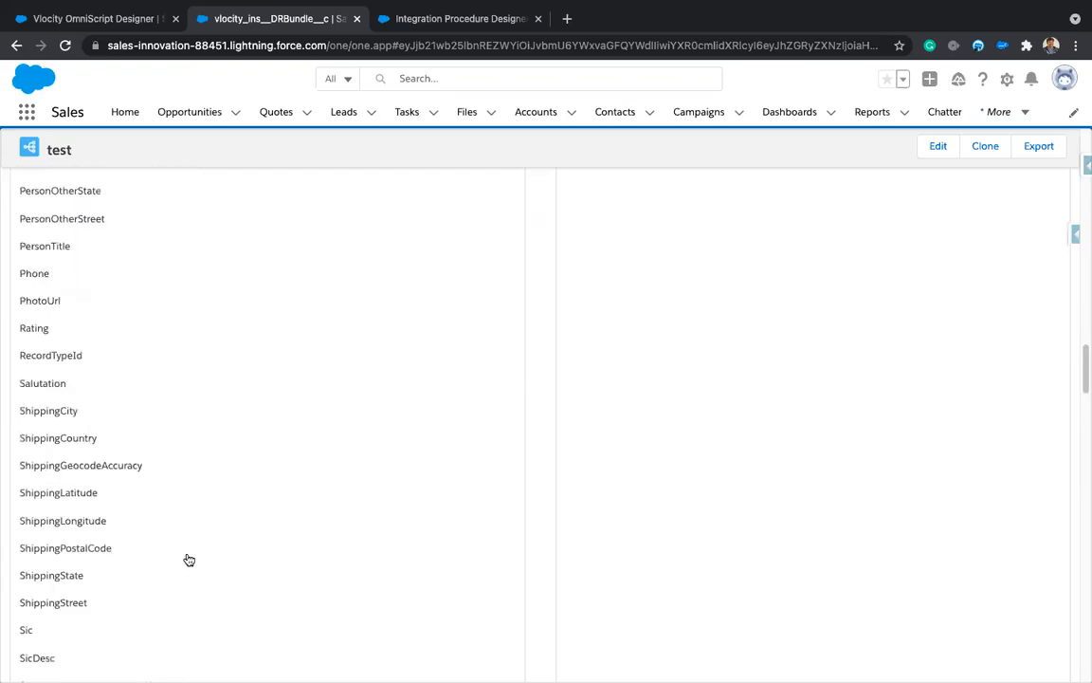
{"action": "scroll", "coordinate": [602, 394], "scroll_direction": "up", "scroll_amount": 20}
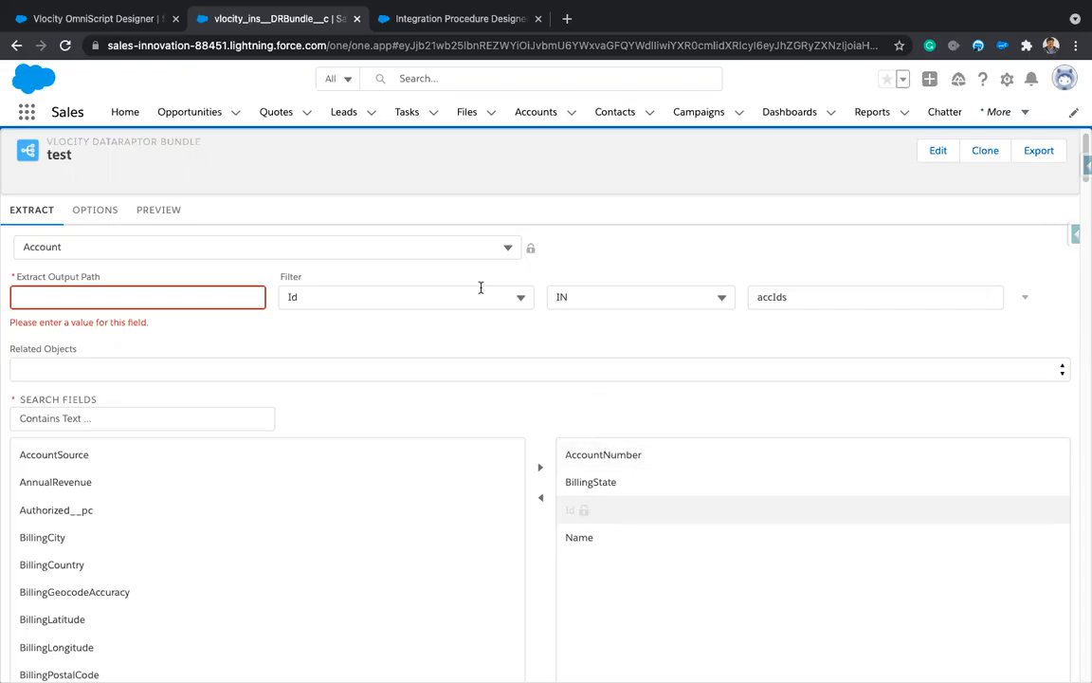
Step: Open the test extract's preview and switch its input parameters to JSON editing
{"action": "left_click", "coordinate": [171, 212]}
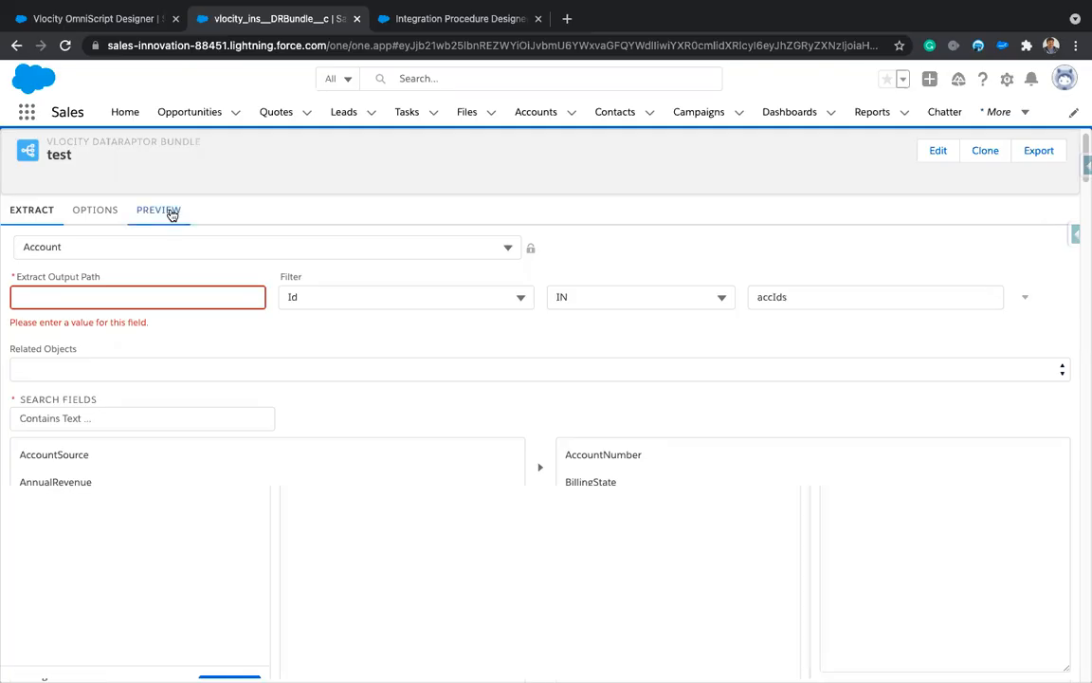
{"action": "left_click", "coordinate": [165, 302]}
{"action": "left_click", "coordinate": [232, 242]}
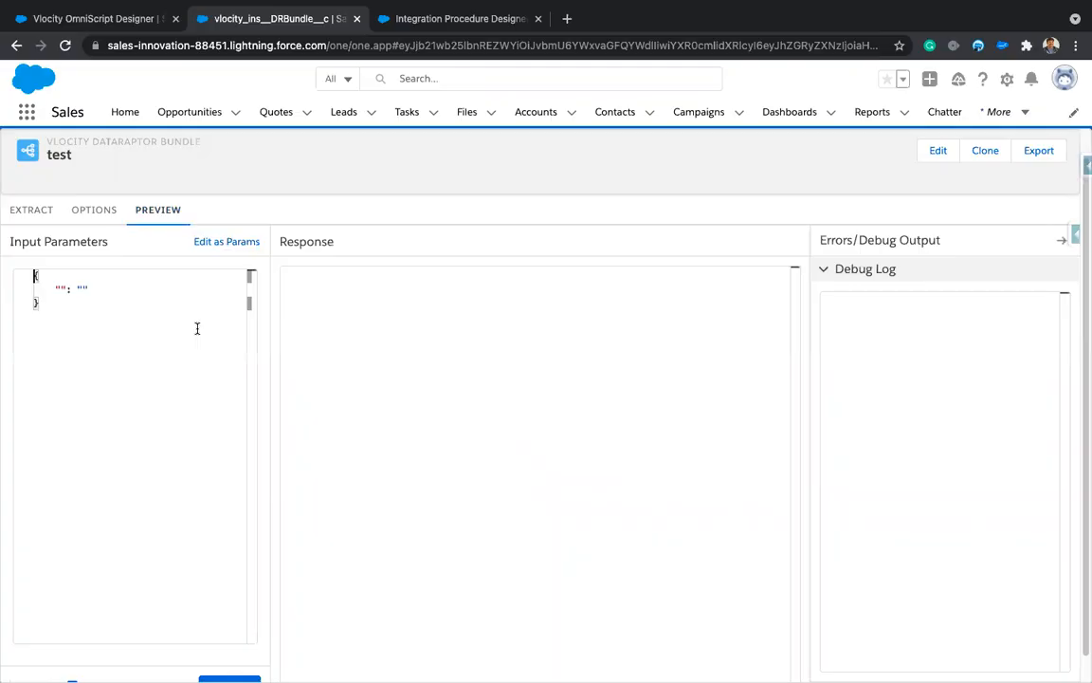
Step: Copy the drafted input JSON from TextEdit and focus the preview's JSON editor
{"action": "key", "text": "super+Tab"}
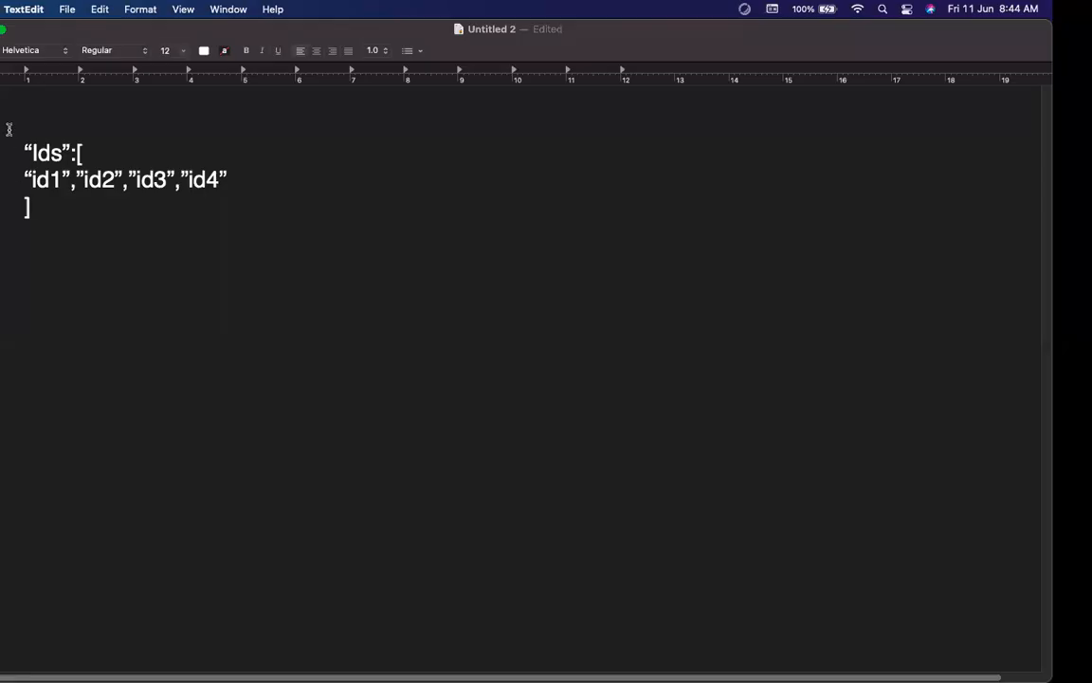
{"action": "key", "text": "super+a"}
{"action": "key", "text": "super+c"}
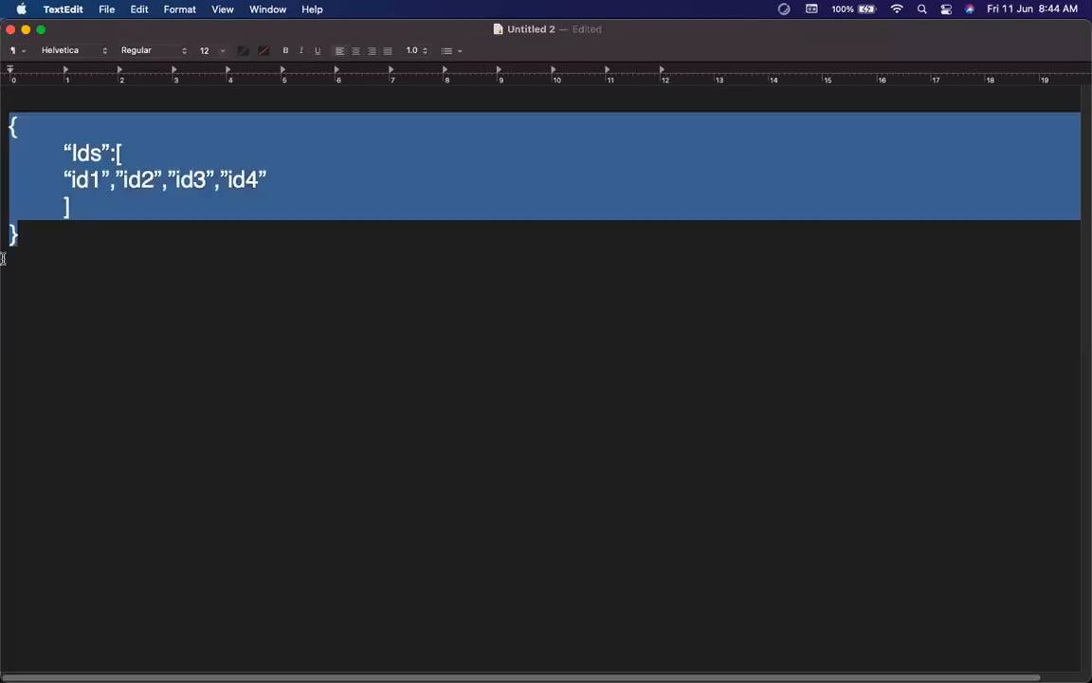
{"action": "key", "text": "super+Tab"}
{"action": "left_click", "coordinate": [45, 300]}
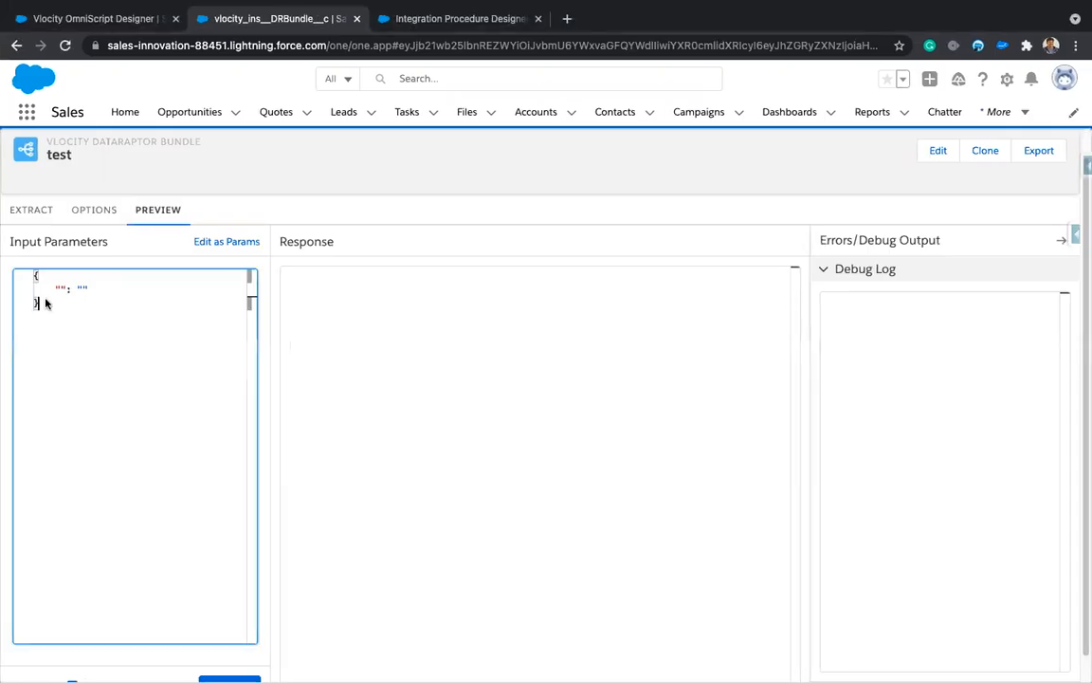
Step: Paste the Ids list JSON (id1–id4) into the preview input and select the Ids key for renaming
{"action": "key", "text": "super+a"}
{"action": "key", "text": "super+v"}
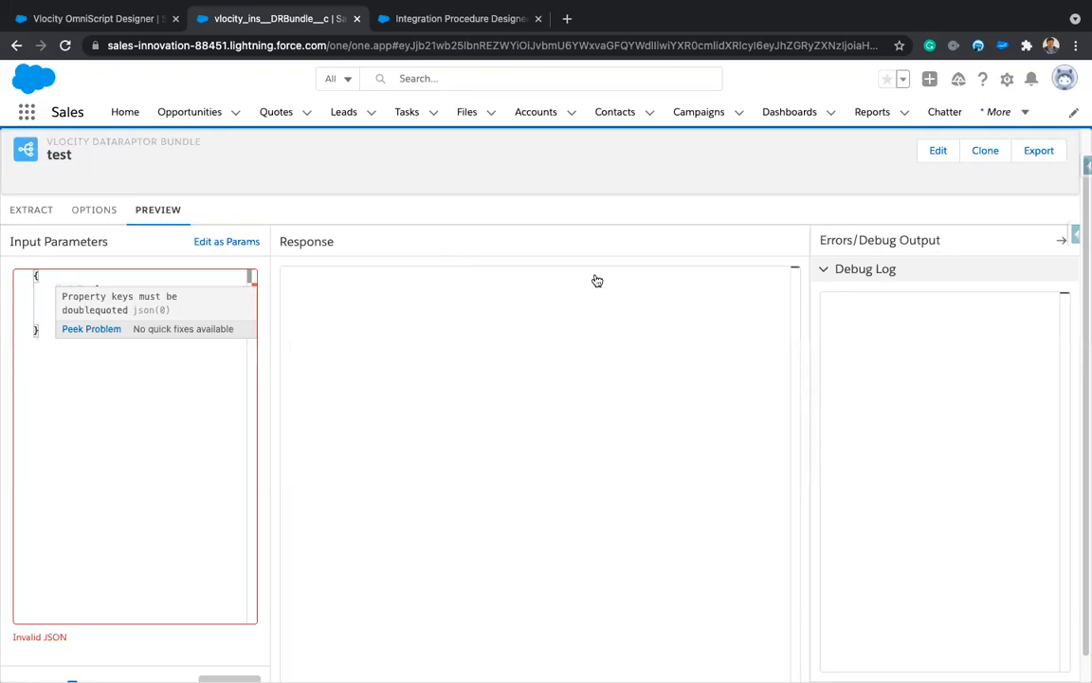
{"action": "left_click", "coordinate": [835, 285]}
{"action": "key", "text": "super+a"}
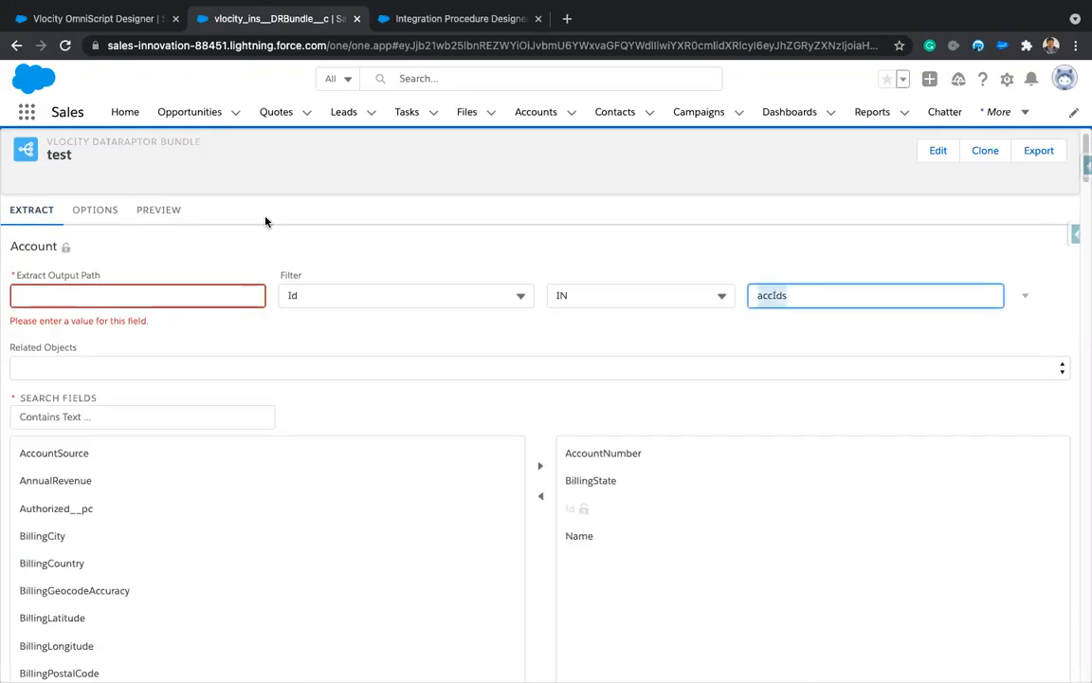
{"action": "double_click", "coordinate": [66, 290]}
{"action": "left_click", "coordinate": [54, 290]}
{"action": "left_click_drag", "start_coordinate": [60, 289], "coordinate": [80, 289]}
Step: Rename the input key to accIds, then duplicate the OmniScript Designer tab into its own window
{"action": "type", "text": "accIds"}
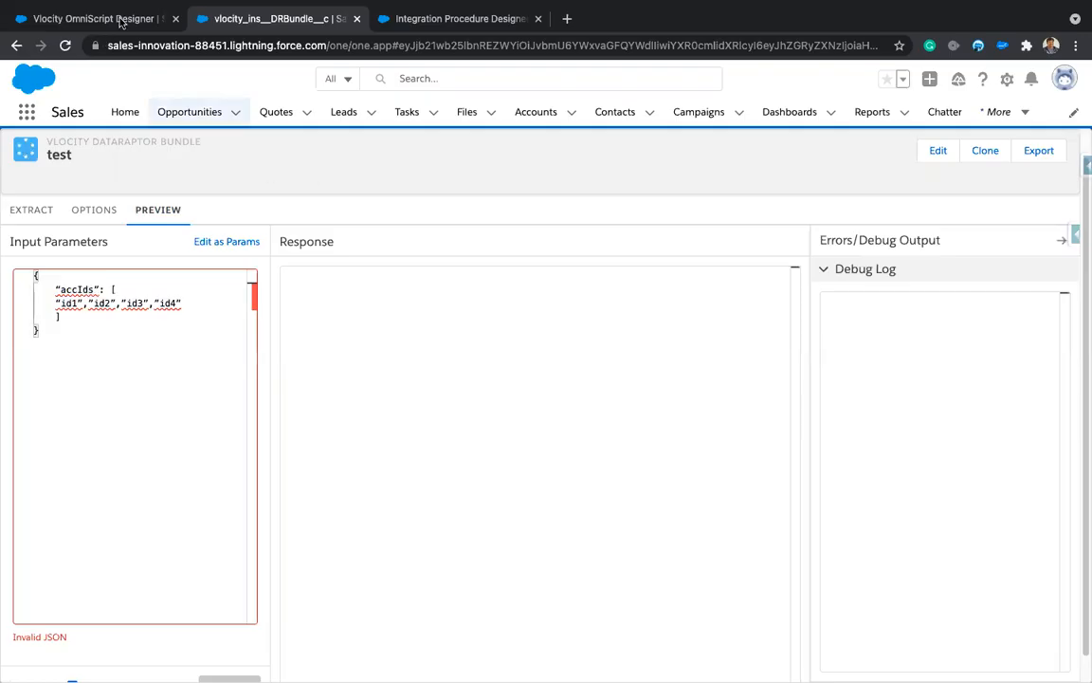
{"action": "left_click", "coordinate": [122, 21]}
{"action": "right_click", "coordinate": [121, 21]}
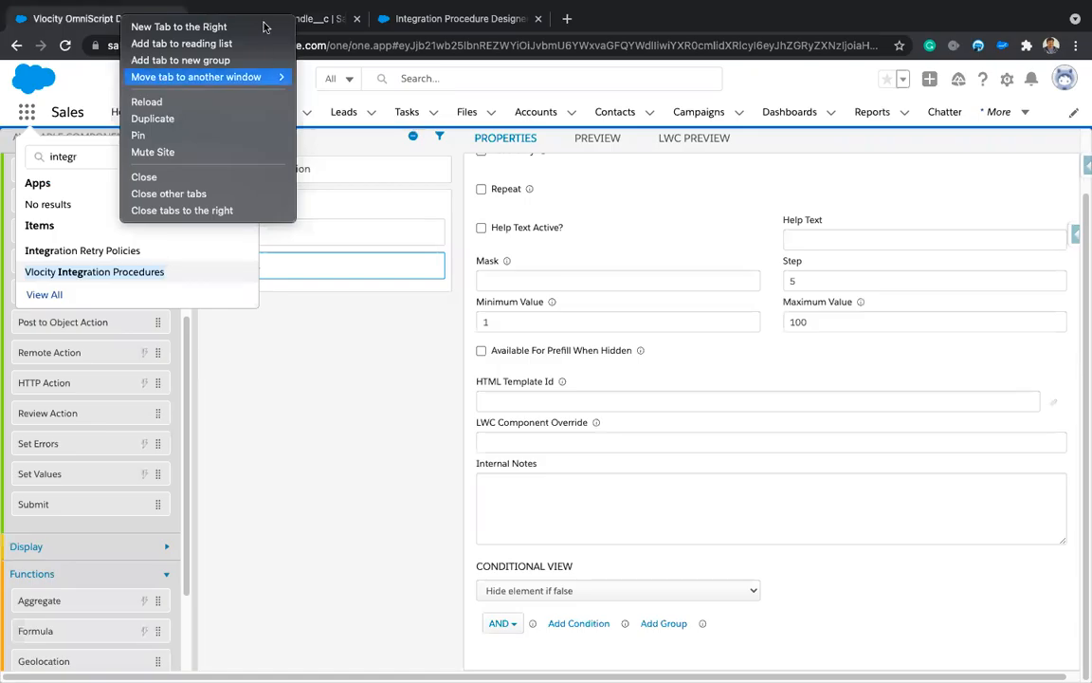
{"action": "left_click", "coordinate": [153, 119]}
{"action": "left_click_drag", "start_coordinate": [612, 7], "coordinate": [520, 54]}
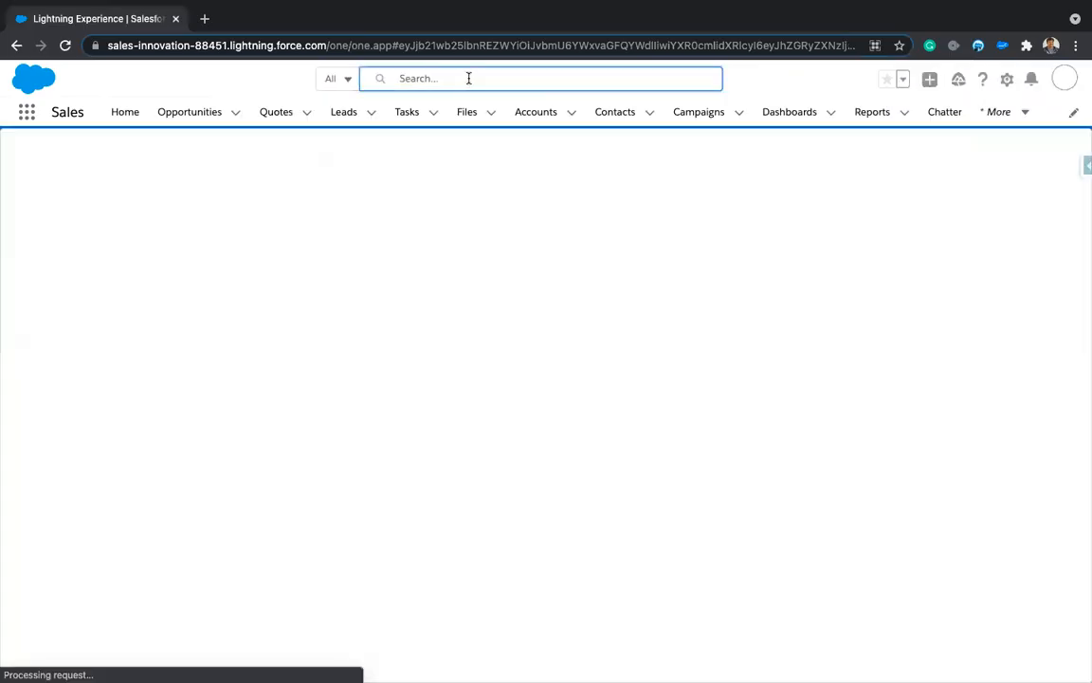
Step: Open Accounts via the App Launcher and select an account's record ID in the address bar
{"action": "left_click", "coordinate": [468, 79]}
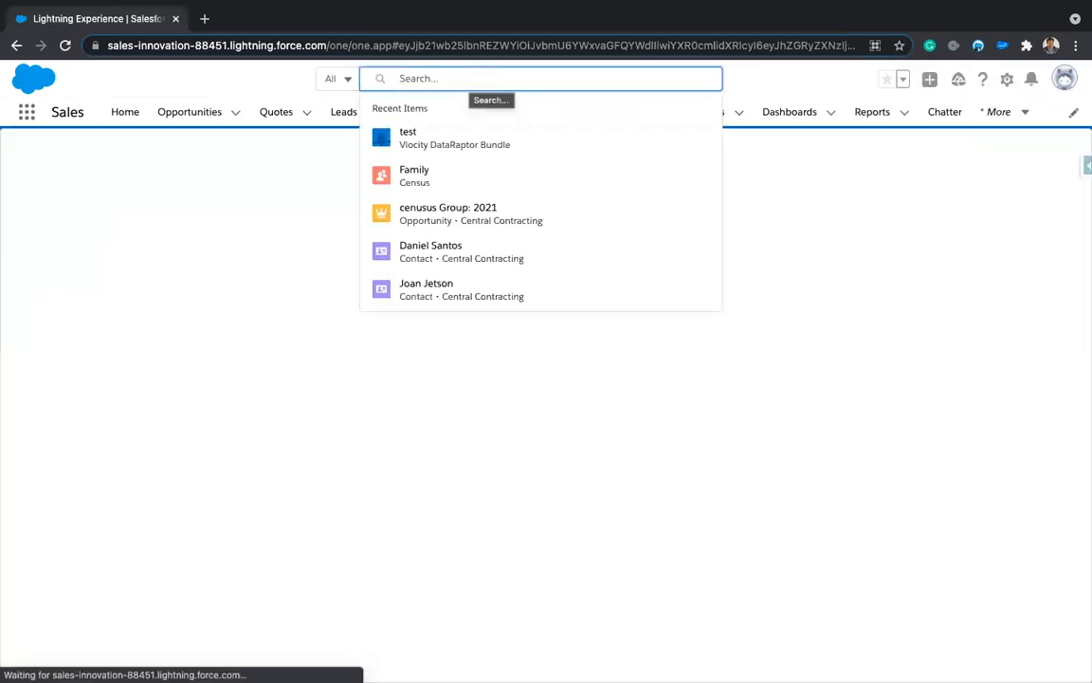
{"action": "type", "text": "a"}
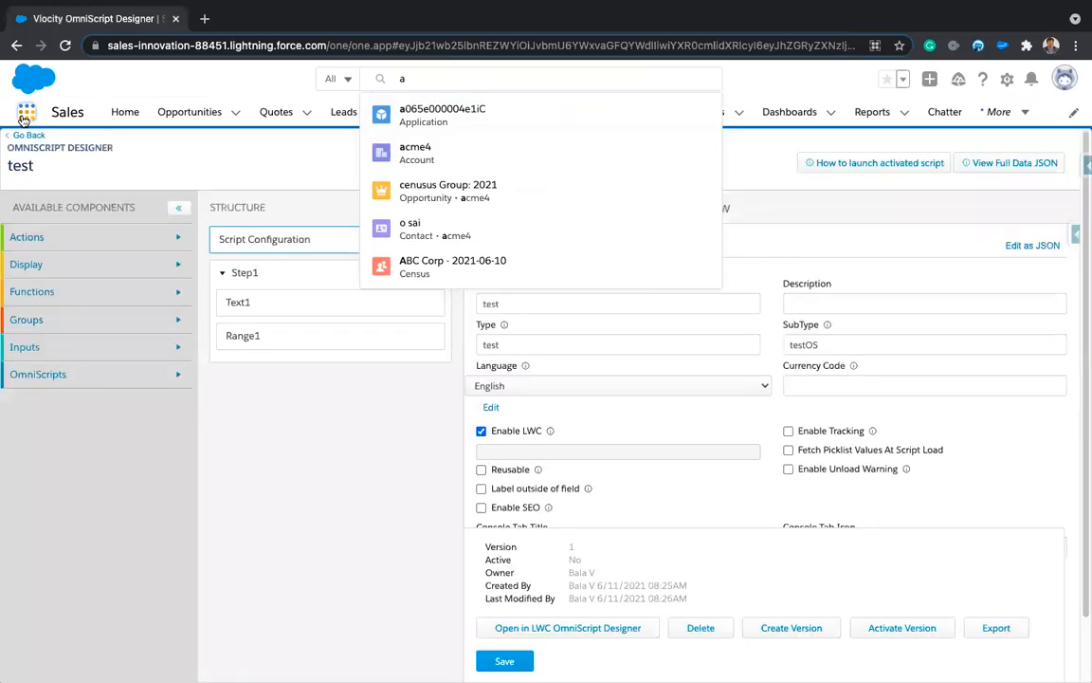
{"action": "left_click", "coordinate": [26, 111]}
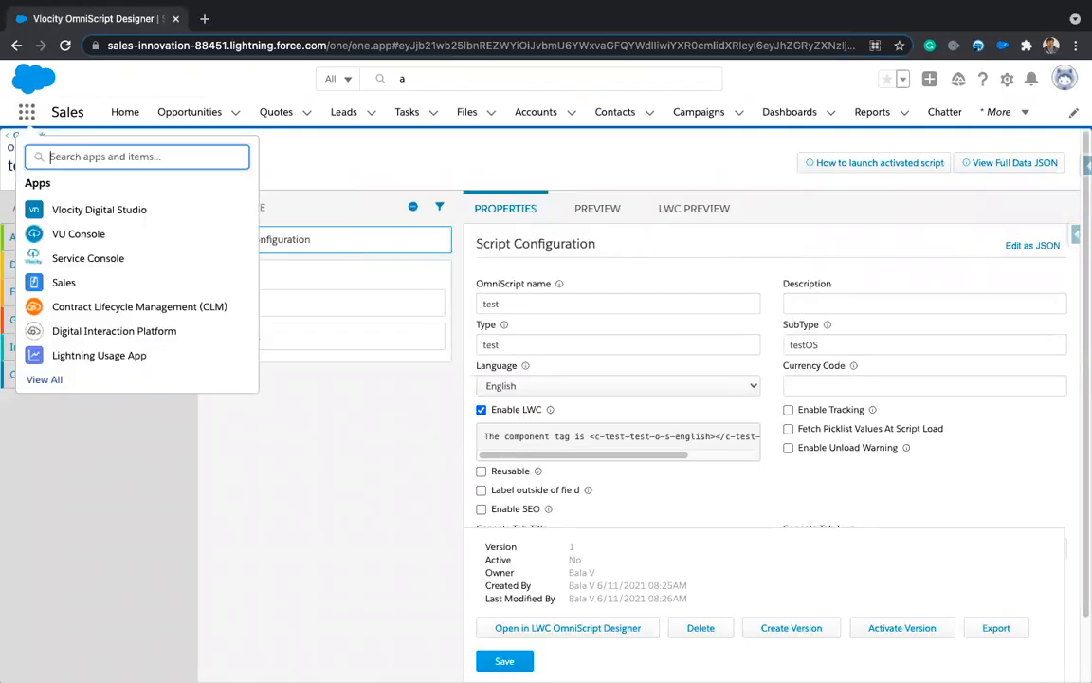
{"action": "type", "text": "acc"}
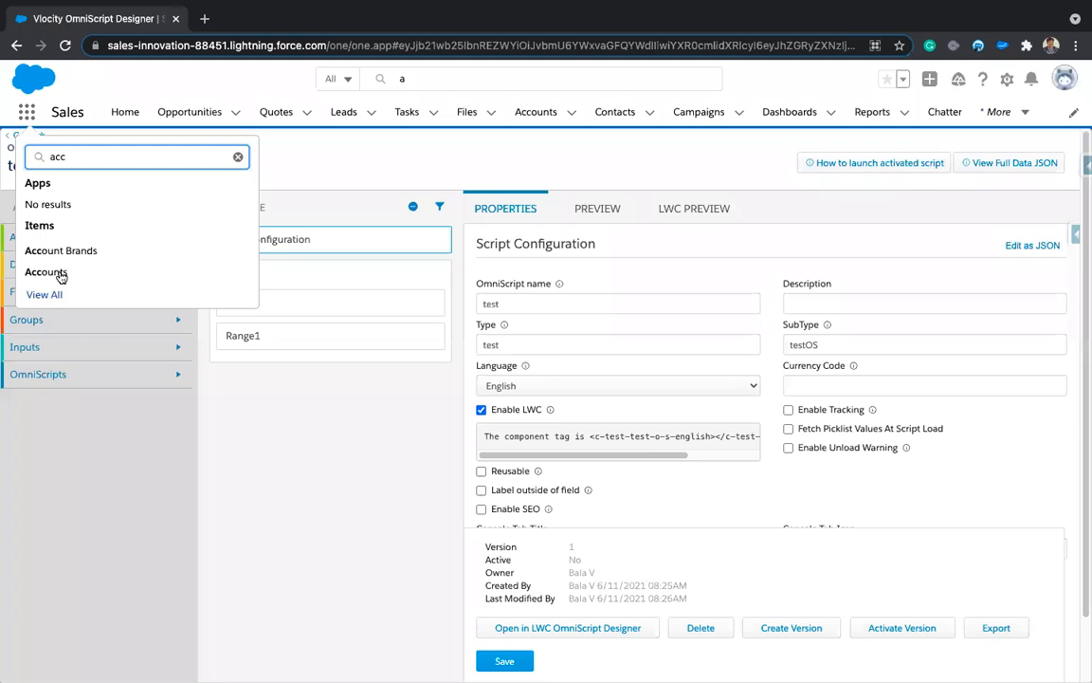
{"action": "left_click", "coordinate": [57, 272]}
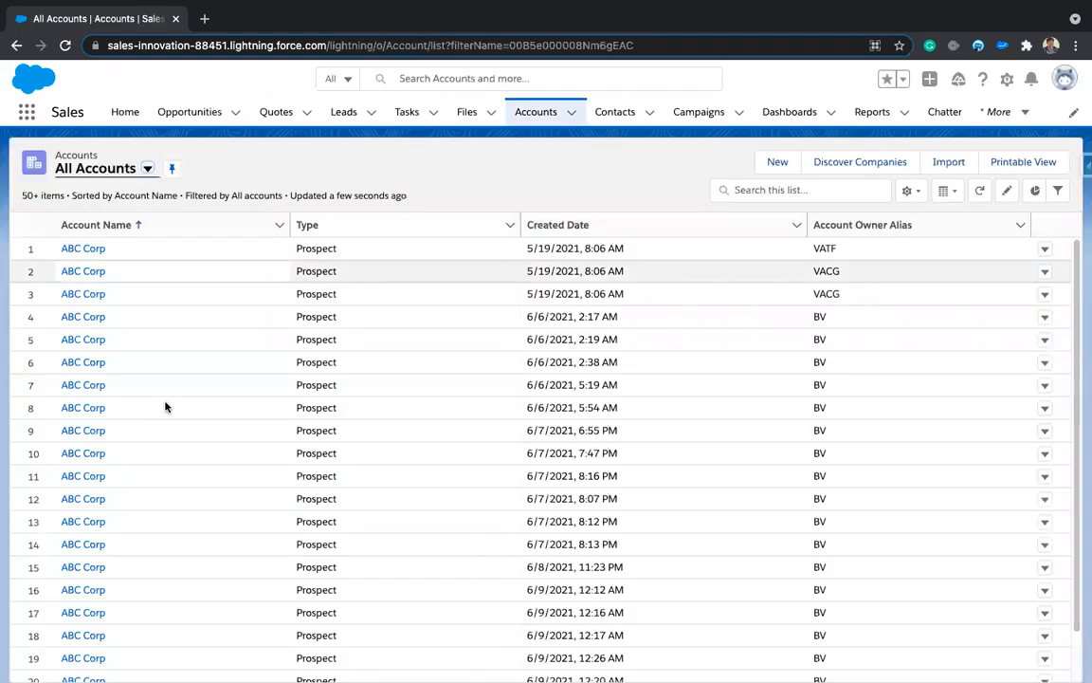
{"action": "scroll", "coordinate": [165, 407], "scroll_direction": "down", "scroll_amount": 2}
{"action": "scroll", "coordinate": [171, 407], "scroll_direction": "down", "scroll_amount": 10}
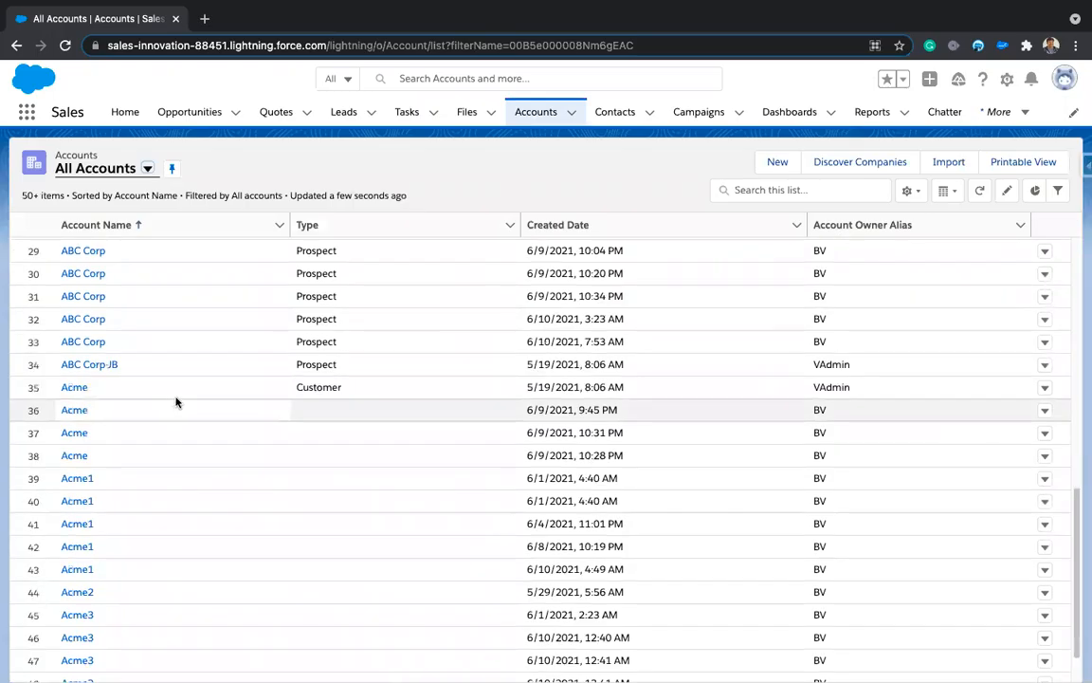
{"action": "scroll", "coordinate": [175, 402], "scroll_direction": "down", "scroll_amount": 2}
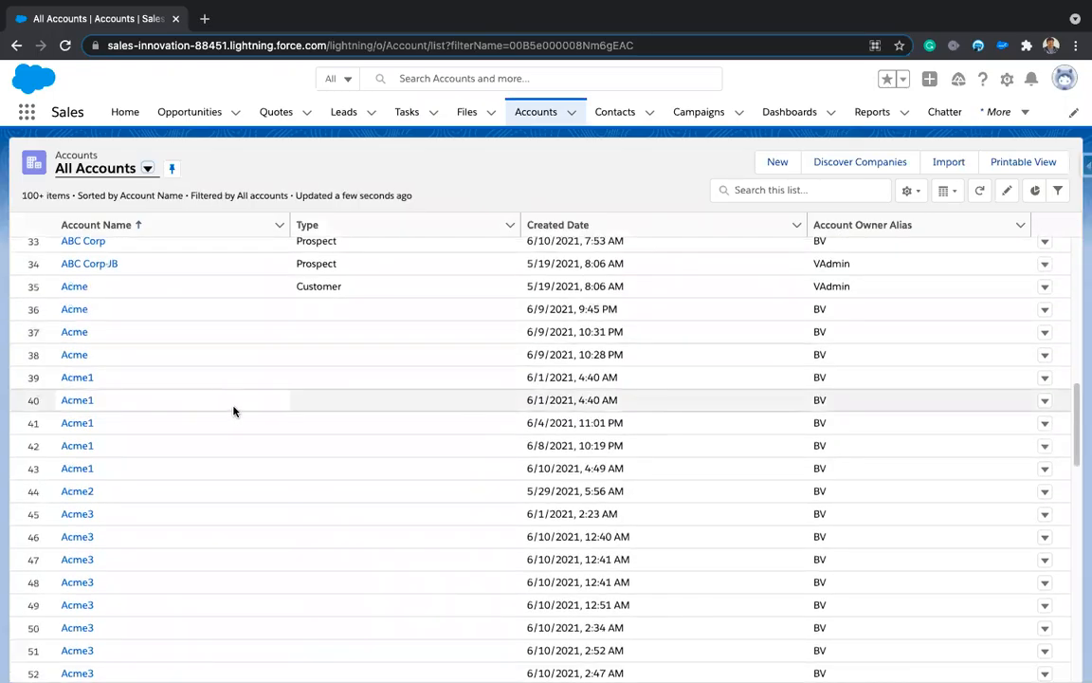
{"action": "scroll", "coordinate": [233, 410], "scroll_direction": "down", "scroll_amount": 8}
{"action": "scroll", "coordinate": [233, 411], "scroll_direction": "down", "scroll_amount": 7}
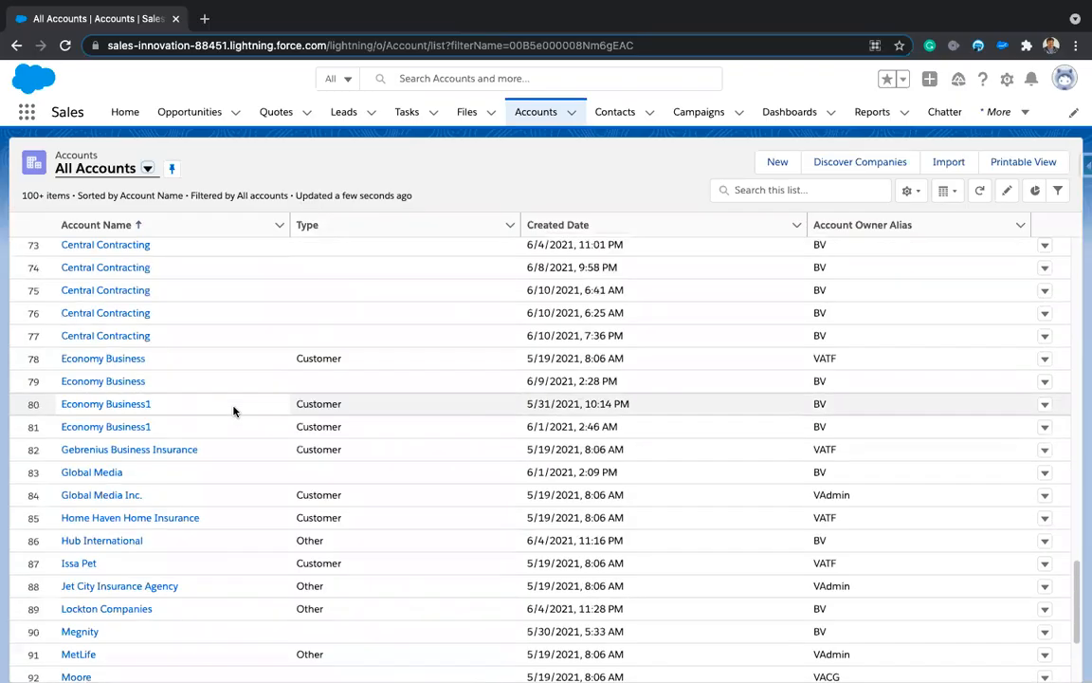
{"action": "scroll", "coordinate": [234, 410], "scroll_direction": "down", "scroll_amount": 3}
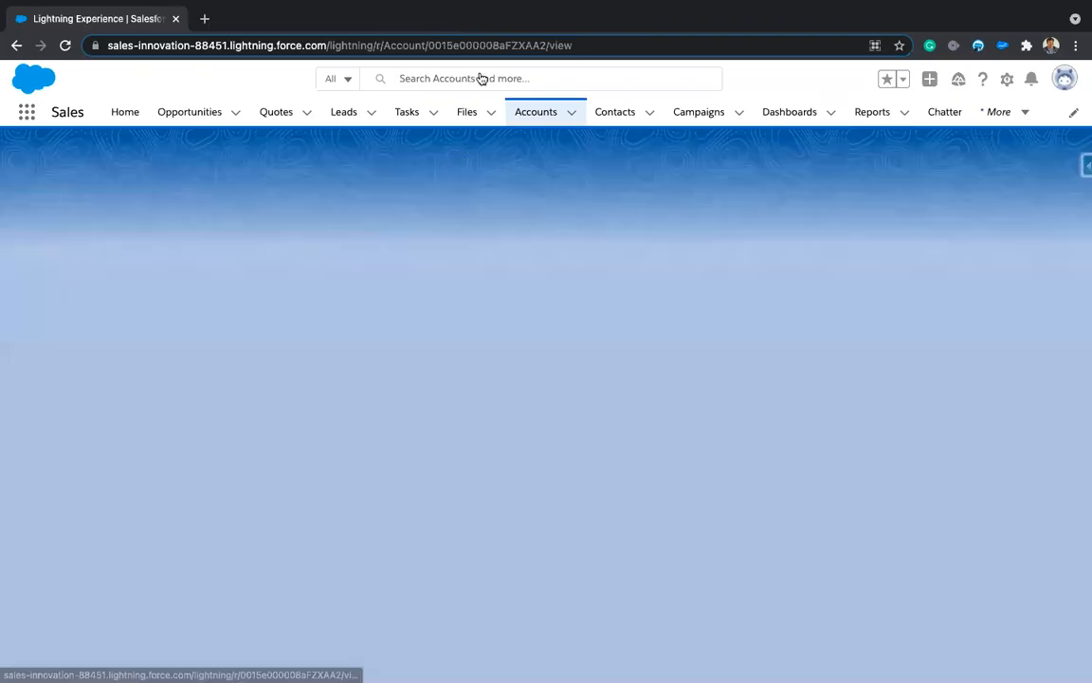
{"action": "double_click", "coordinate": [491, 45]}
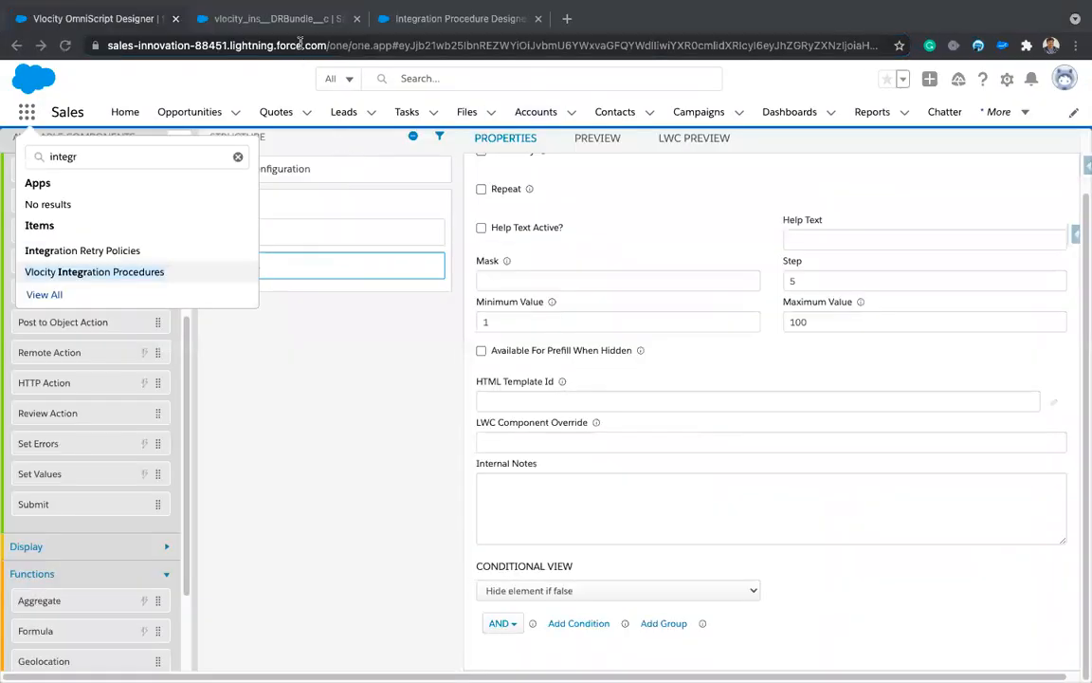
Step: Paste the real account ID over id1 in the preview input, moving the other placeholders down
{"action": "left_click", "coordinate": [273, 20]}
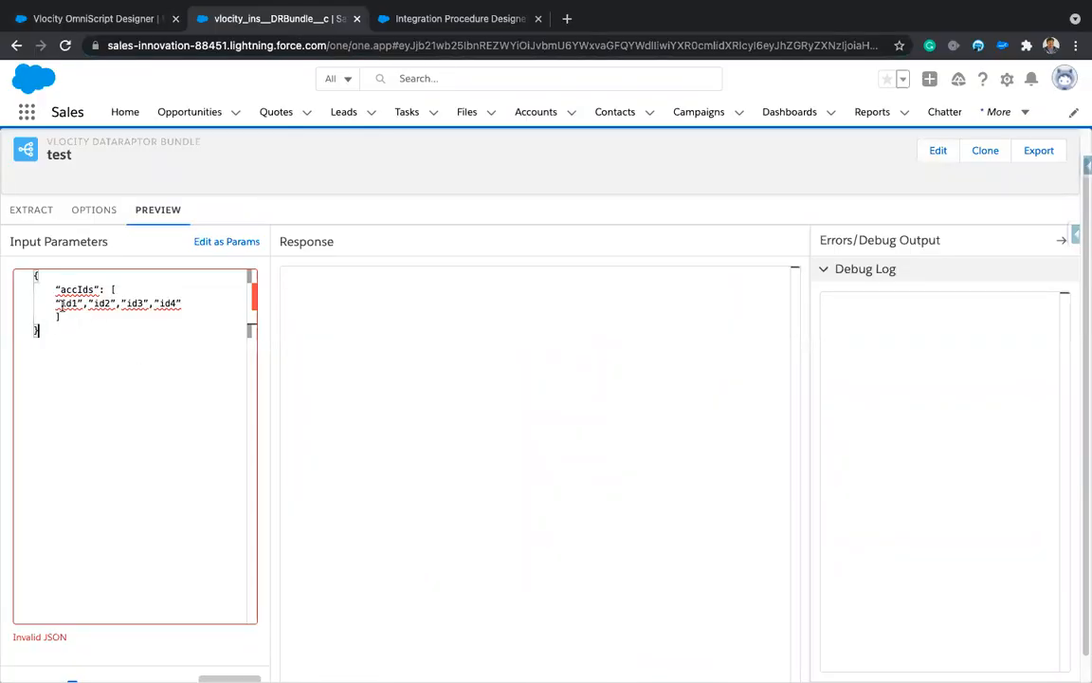
{"action": "double_click", "coordinate": [69, 302]}
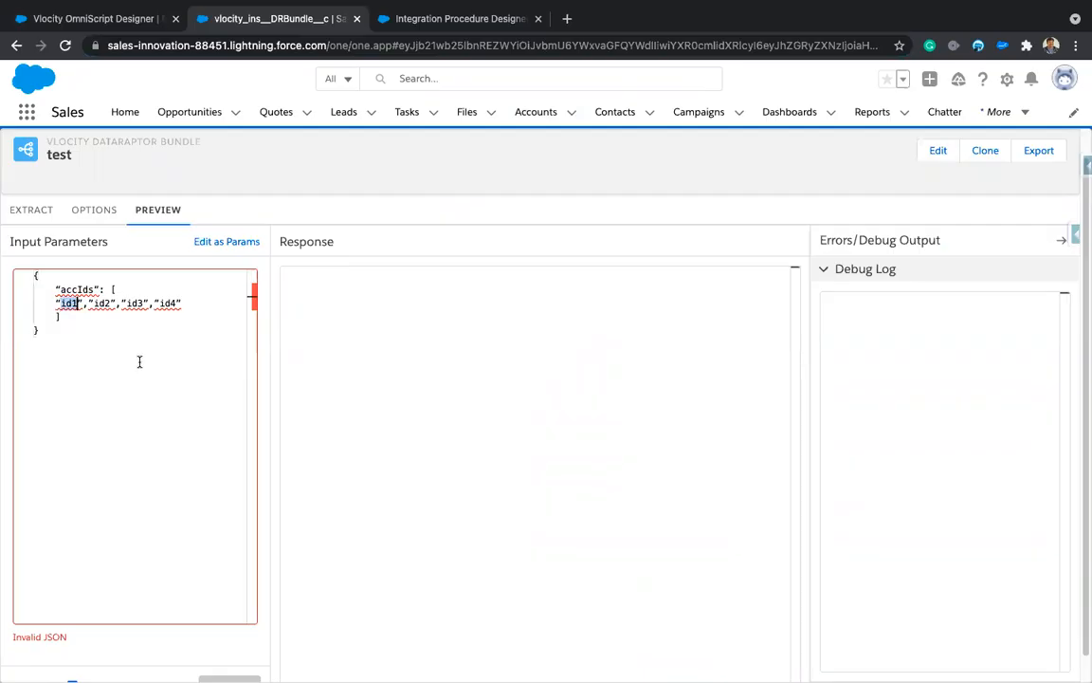
{"action": "key", "text": "ctrl+v"}
{"action": "key", "text": "Right"}
{"action": "key", "text": "Right"}
{"action": "key", "text": "Return"}
Step: Replace the curly quotes around accIds and the account ID with straight quotes
{"action": "key", "text": "Up"}
{"action": "key", "text": "Up"}
{"action": "key", "text": "shift+Right"}
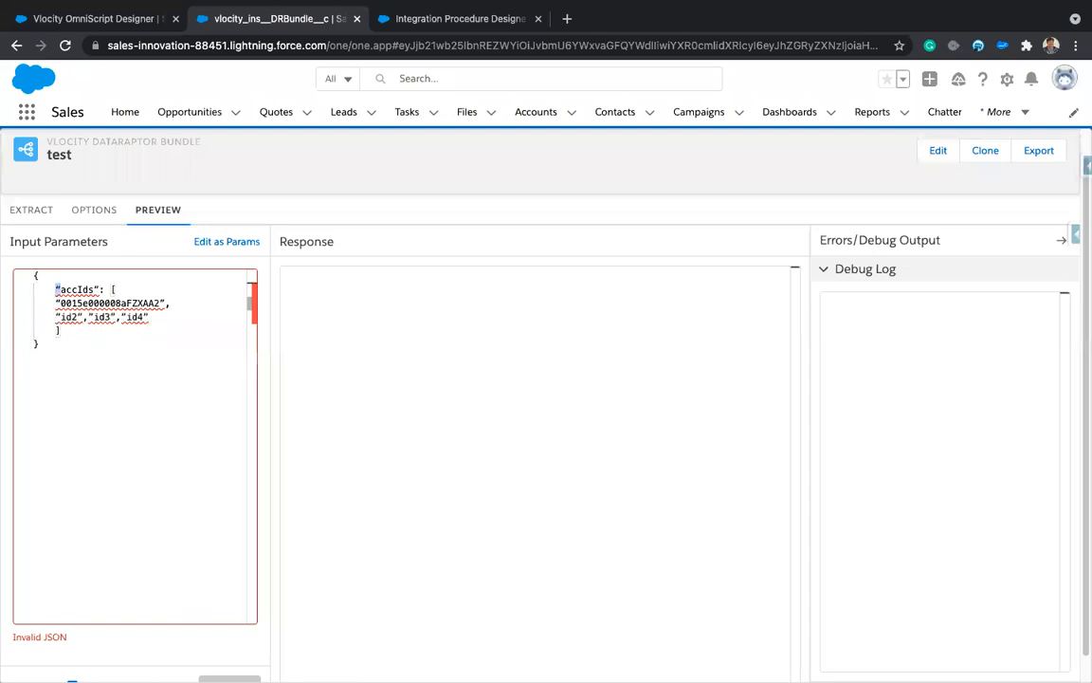
{"action": "type", "text": "\"\""}
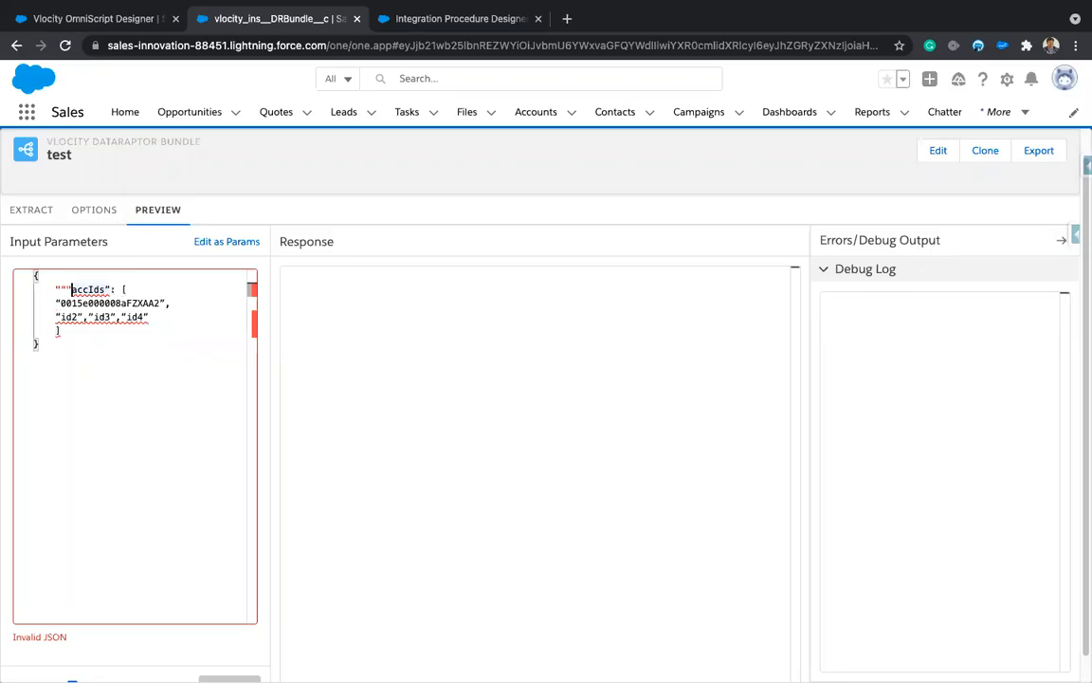
{"action": "key", "text": "BackSpace"}
{"action": "key", "text": "Right"}
{"action": "key", "text": "BackSpace"}
{"action": "type", "text": "\""}
{"action": "key", "text": "Left"}
{"action": "key", "text": "Left"}
{"action": "key", "text": "Left"}
{"action": "key", "text": "Left"}
{"action": "key", "text": "BackSpace"}
{"action": "key", "text": "Down"}
{"action": "key", "text": "BackSpace"}
{"action": "type", "text": "\""}
{"action": "key", "text": "End"}
{"action": "key", "text": "Left"}
{"action": "key", "text": "BackSpace"}
{"action": "type", "text": "\""}
Step: Delete the id2–id4 placeholder line, duplicate the account ID line, and remove the trailing comma
{"action": "key", "text": "Down"}
{"action": "key", "text": "shift+Home"}
{"action": "key", "text": "BackSpace"}
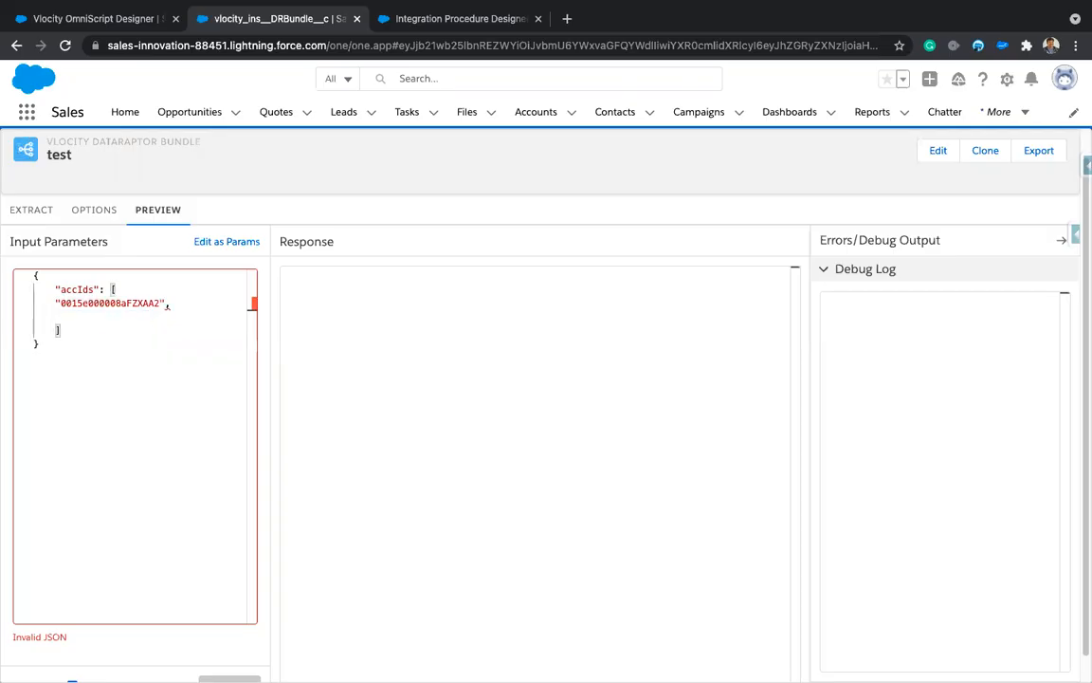
{"action": "key", "text": "BackSpace"}
{"action": "key", "text": "shift+Home"}
{"action": "key", "text": "ctrl+c"}
{"action": "key", "text": "End"}
{"action": "key", "text": "Return"}
{"action": "key", "text": "ctrl+v"}
{"action": "key", "text": "Left"}
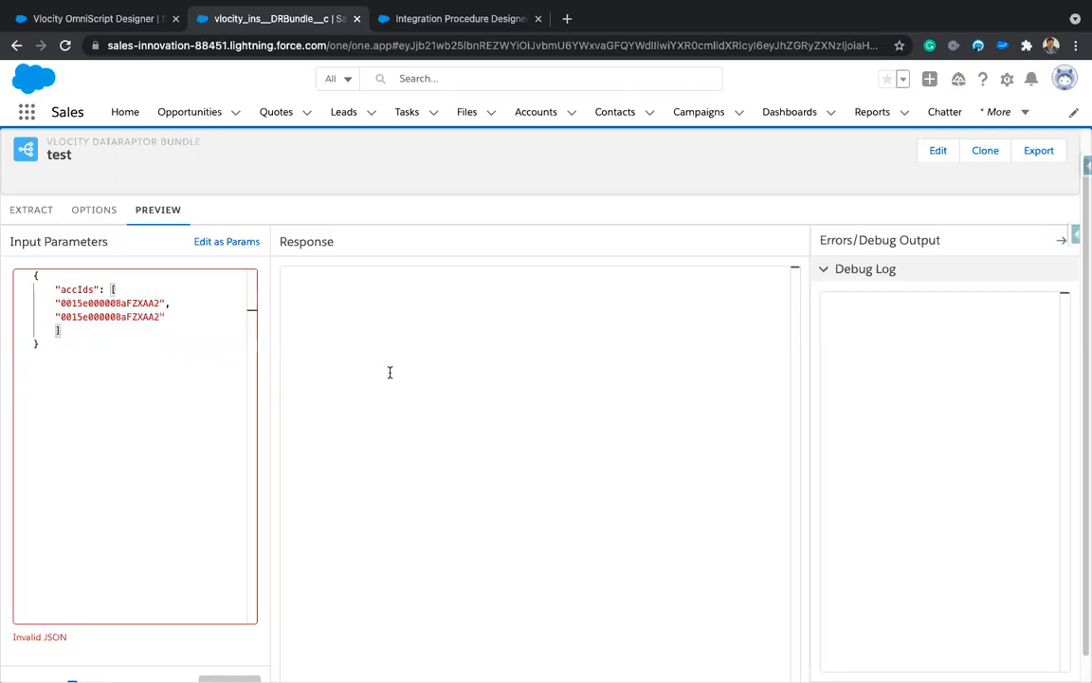
{"action": "key", "text": "Delete"}
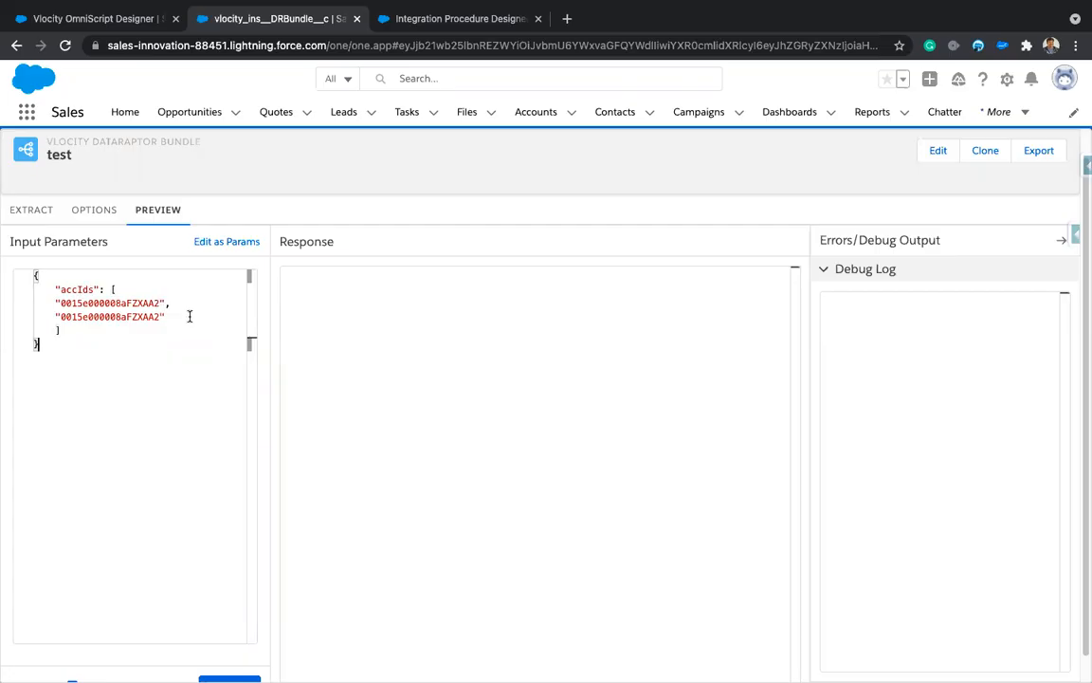
{"action": "key", "text": "ctrl+Left"}
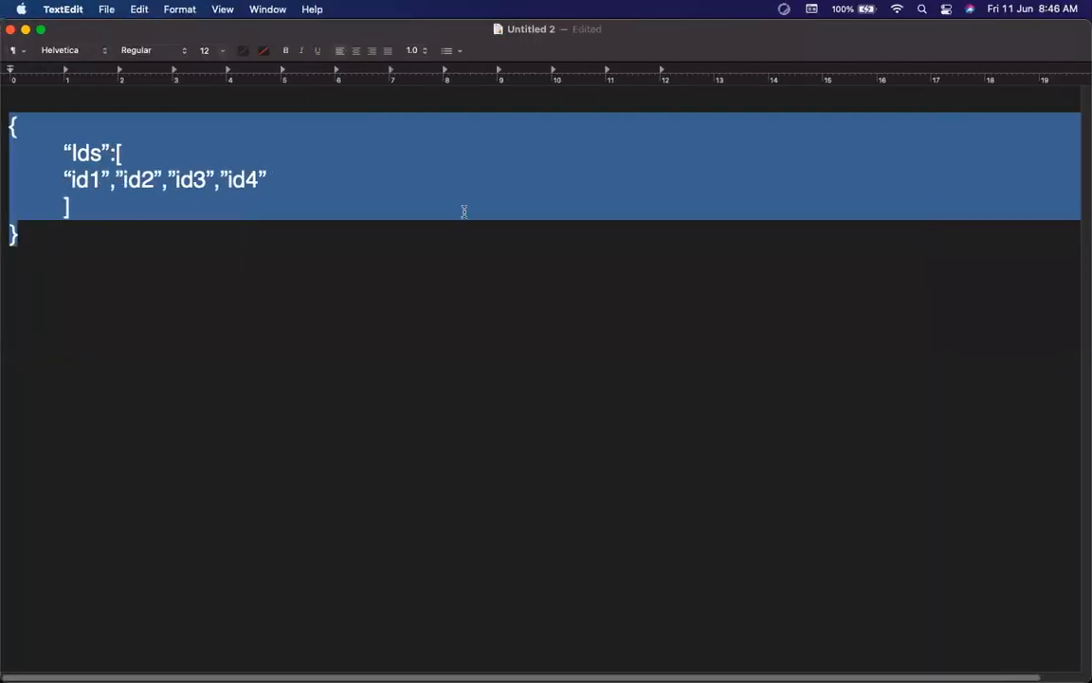
{"action": "key", "text": "ctrl+Right"}
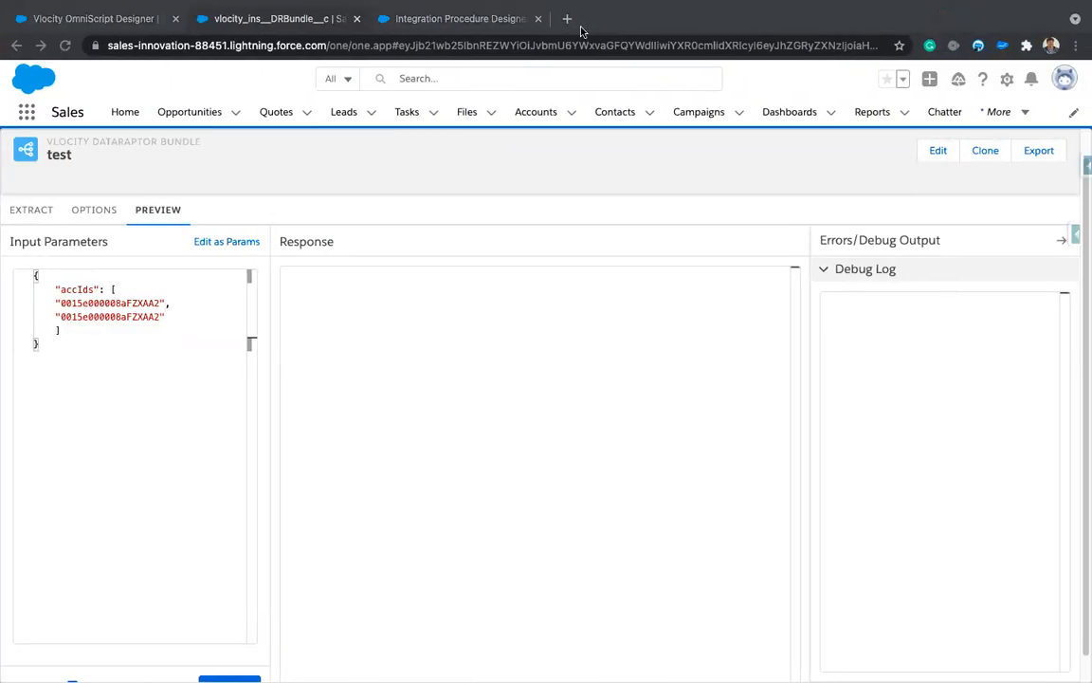
{"action": "key", "text": "ctrl+Right"}
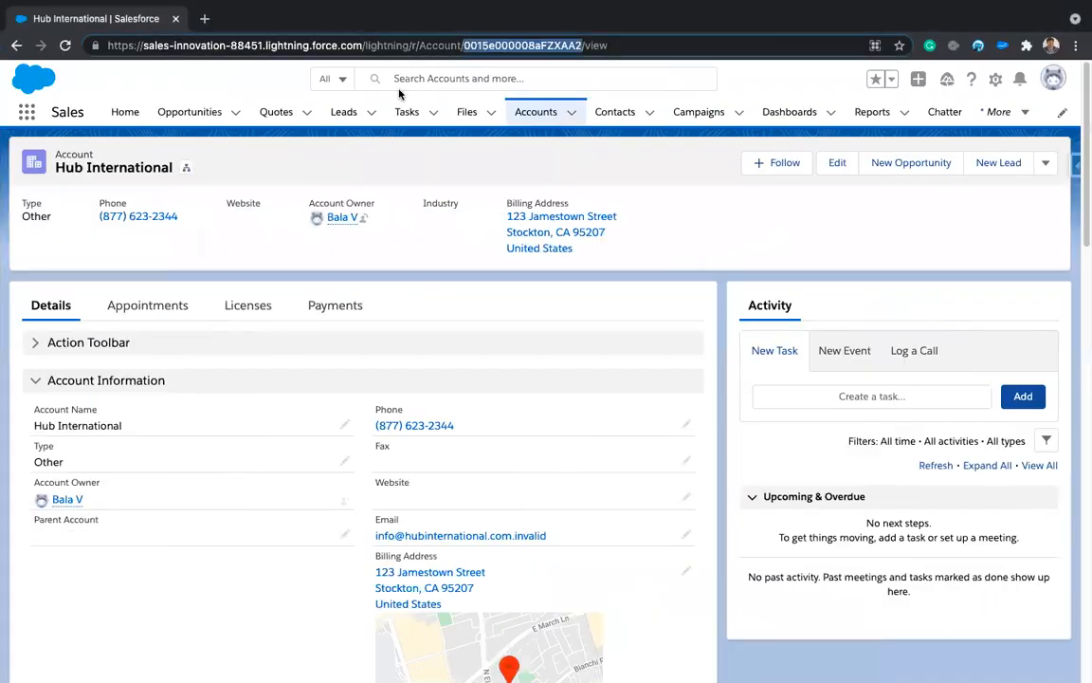
Step: Replace the second accIds entry with ABC Corp's record ID taken from its page address
{"action": "left_click", "coordinate": [16, 44]}
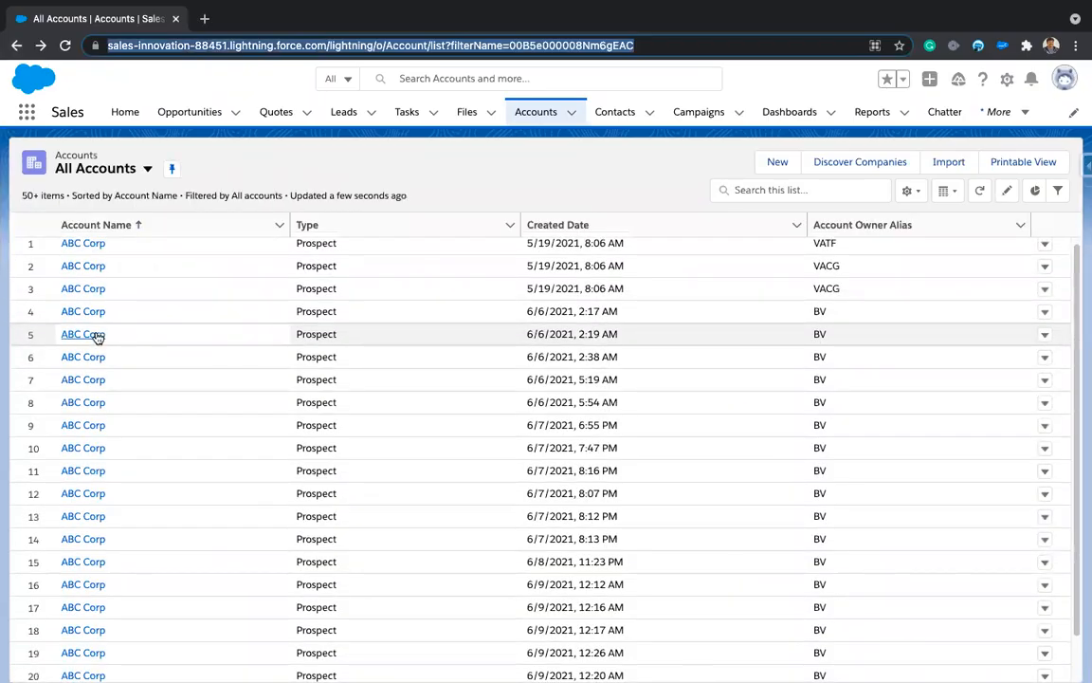
{"action": "left_click", "coordinate": [97, 334]}
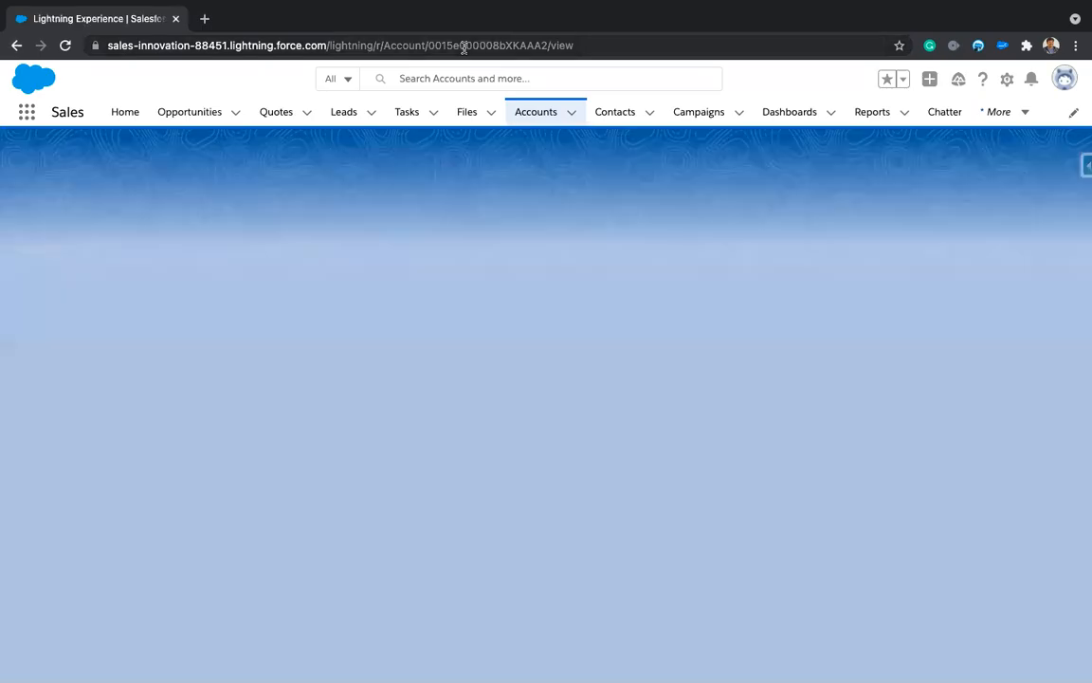
{"action": "left_click", "coordinate": [463, 45]}
{"action": "double_click", "coordinate": [464, 45]}
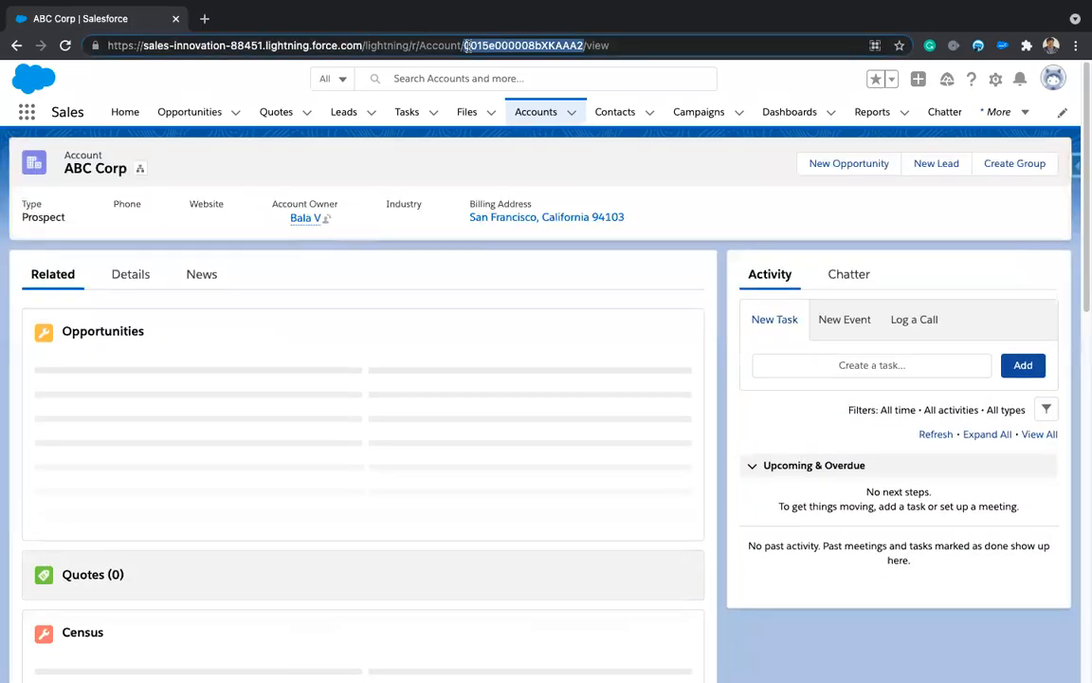
{"action": "key", "text": "ctrl+Left"}
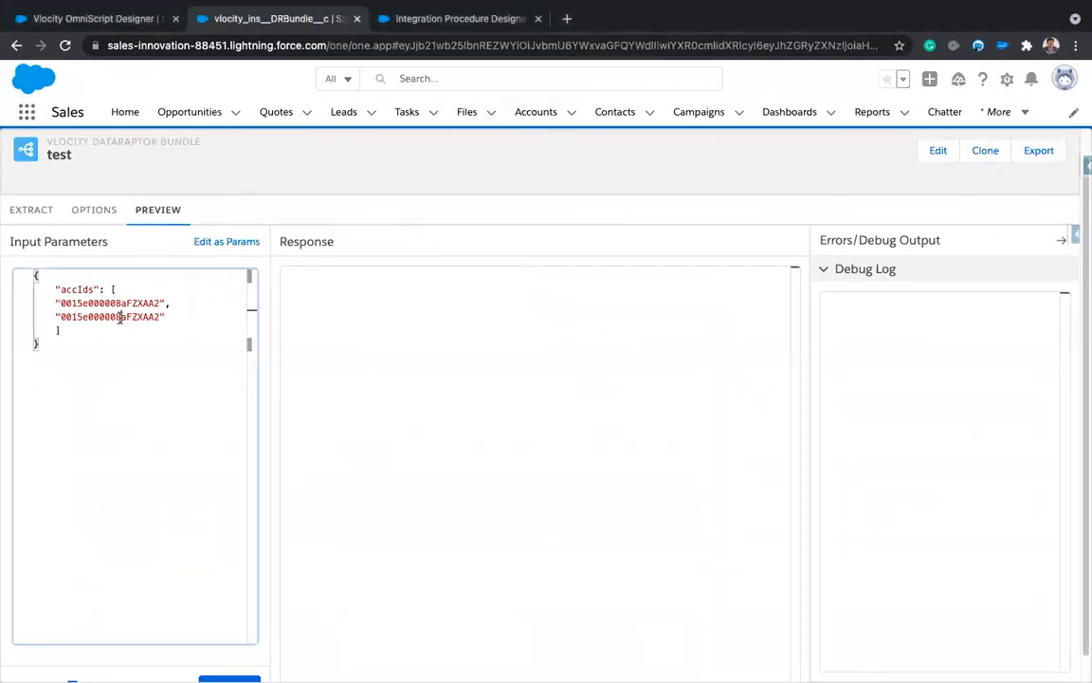
{"action": "double_click", "coordinate": [119, 317]}
{"action": "key", "text": "ctrl+v"}
{"action": "left_click", "coordinate": [176, 419]}
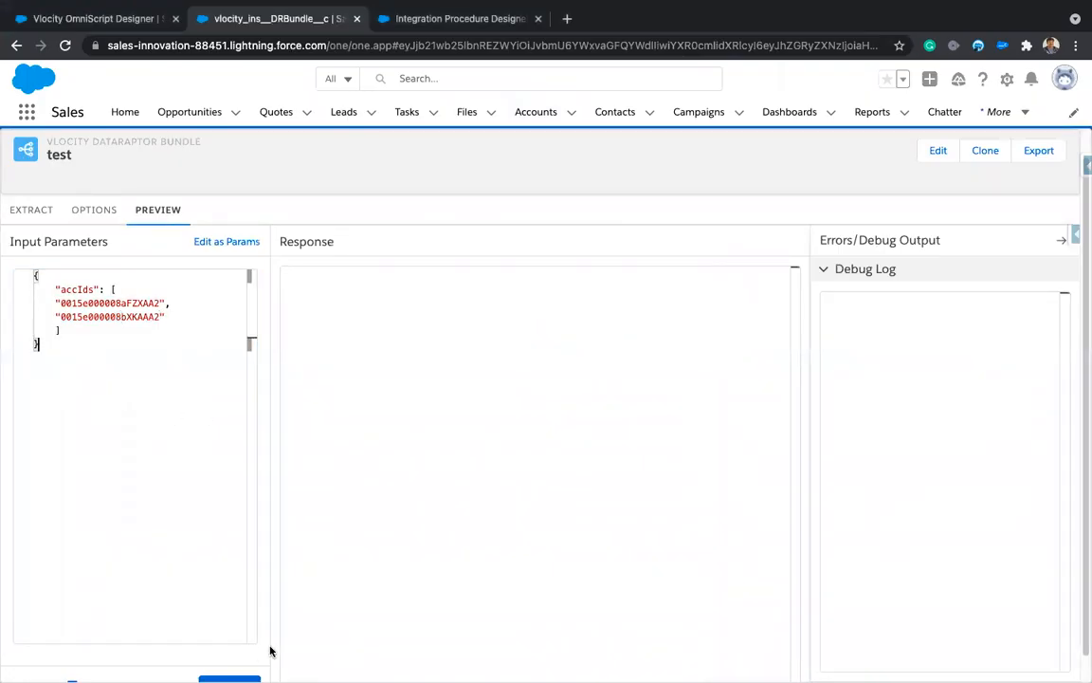
Step: Execute the preview with the two account IDs, which returns an empty result
{"action": "scroll", "coordinate": [266, 651], "scroll_direction": "down", "scroll_amount": 1}
{"action": "left_click", "coordinate": [229, 662]}
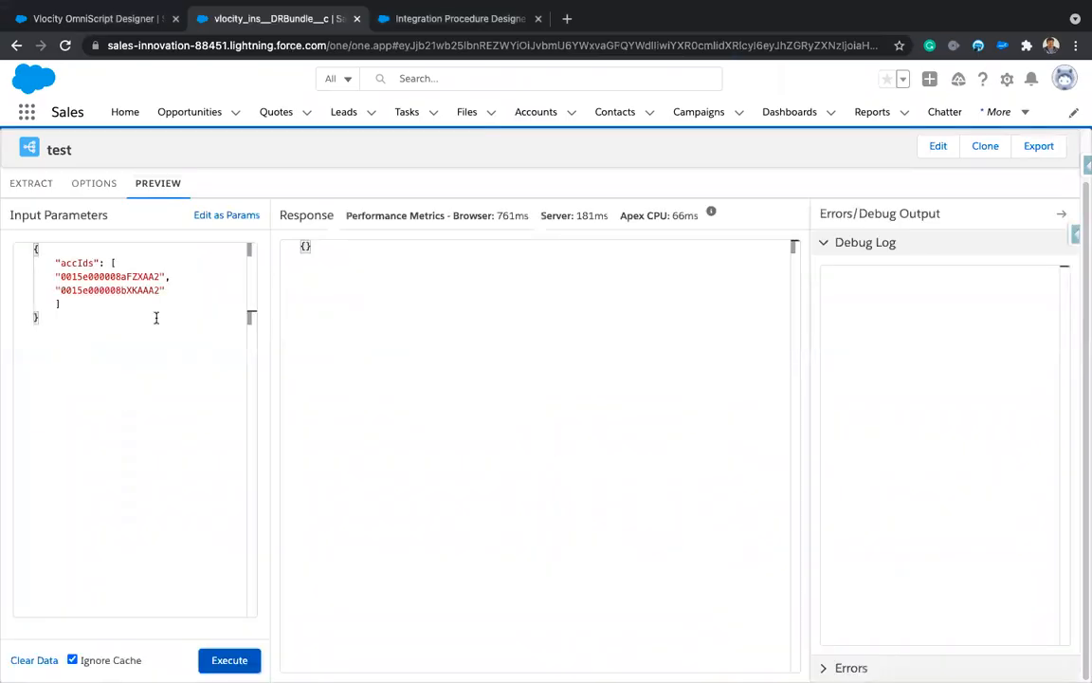
{"action": "double_click", "coordinate": [81, 263]}
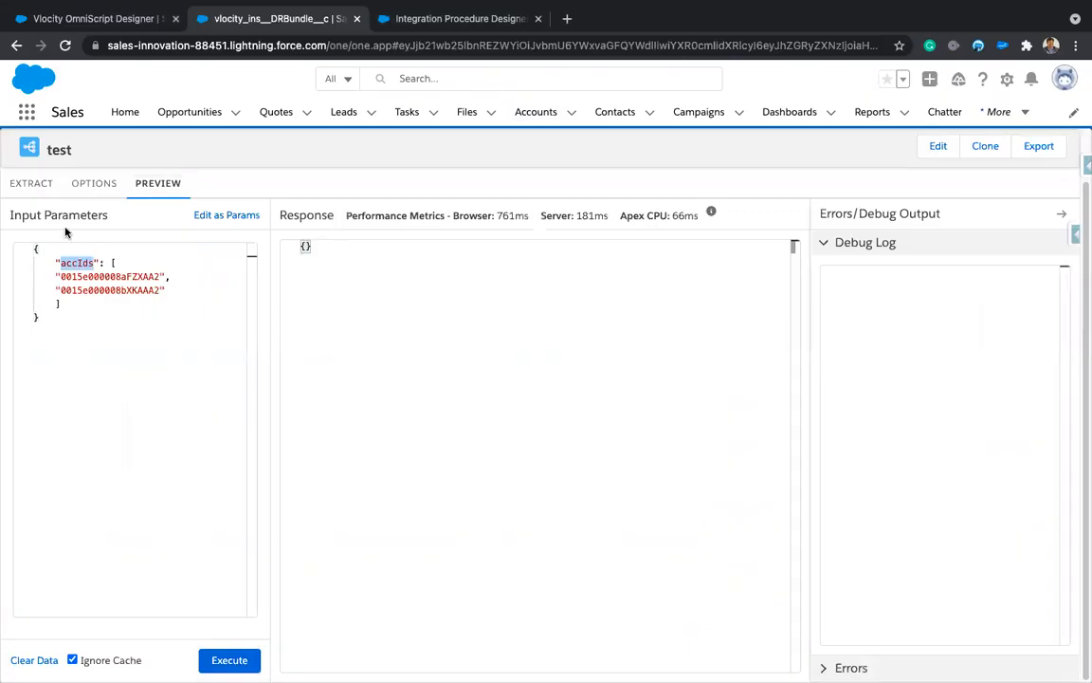
{"action": "left_click", "coordinate": [36, 185]}
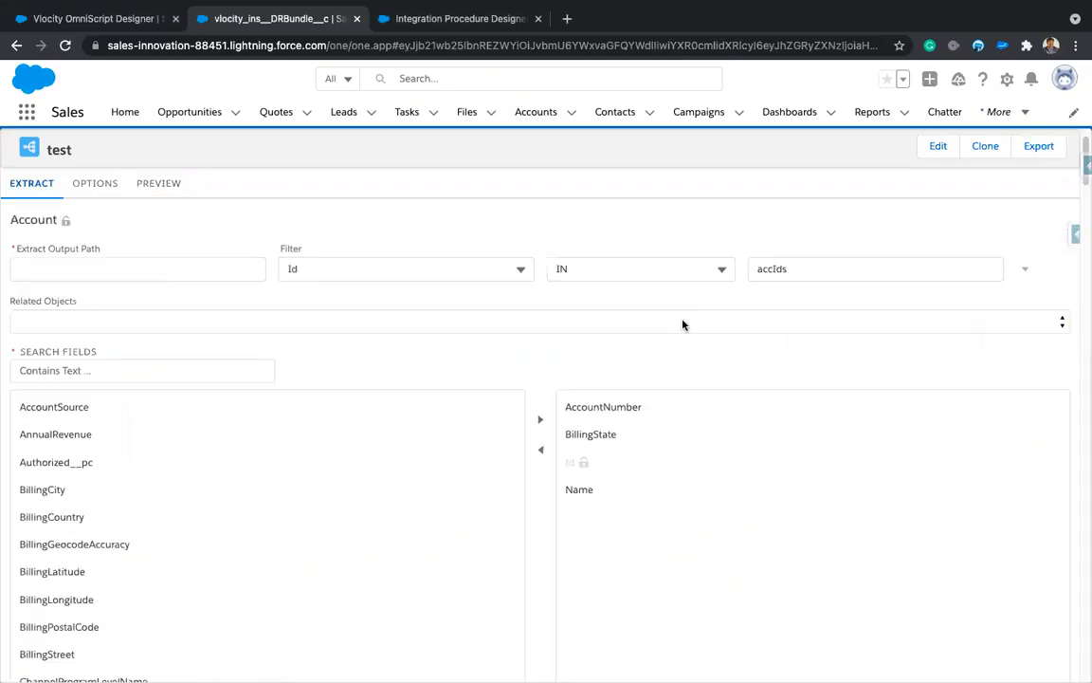
Step: Set Extract Output Path to AccountDetails, rerun the preview and view its 'No valid data returned' error
{"action": "left_click", "coordinate": [774, 269]}
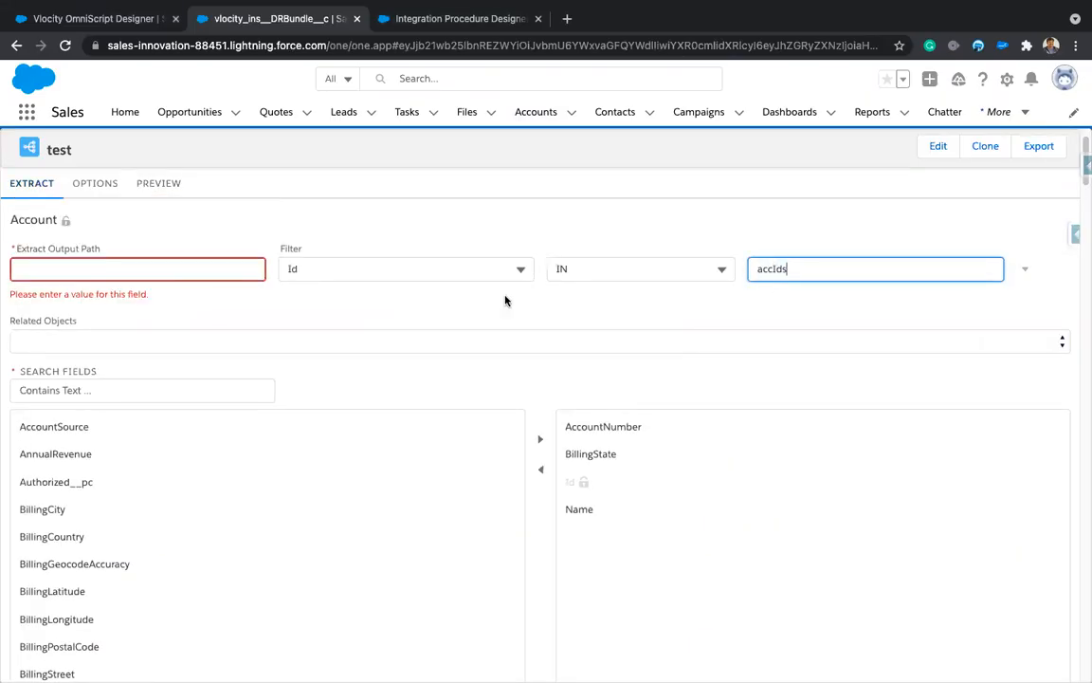
{"action": "left_click", "coordinate": [232, 268]}
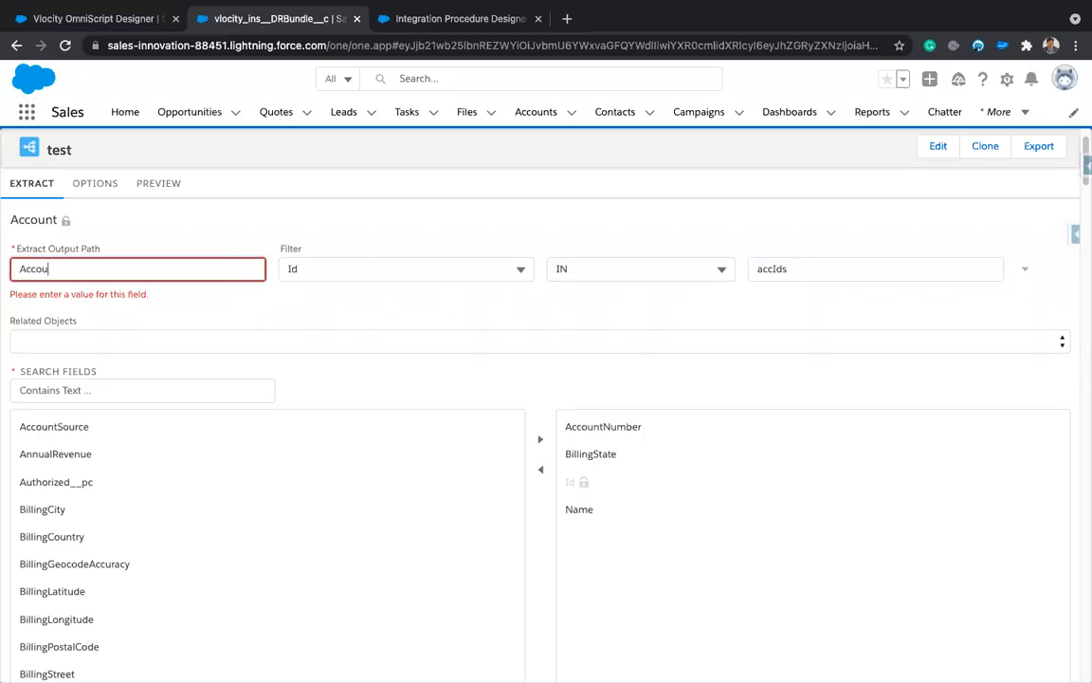
{"action": "type", "text": "AccountDetails"}
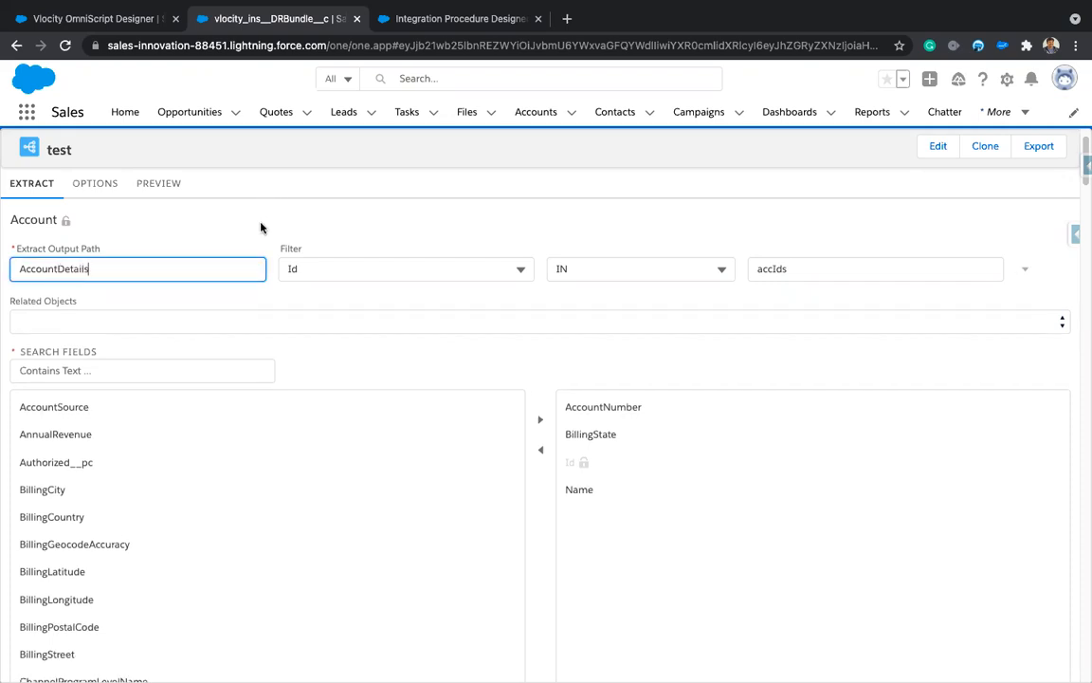
{"action": "left_click", "coordinate": [168, 186]}
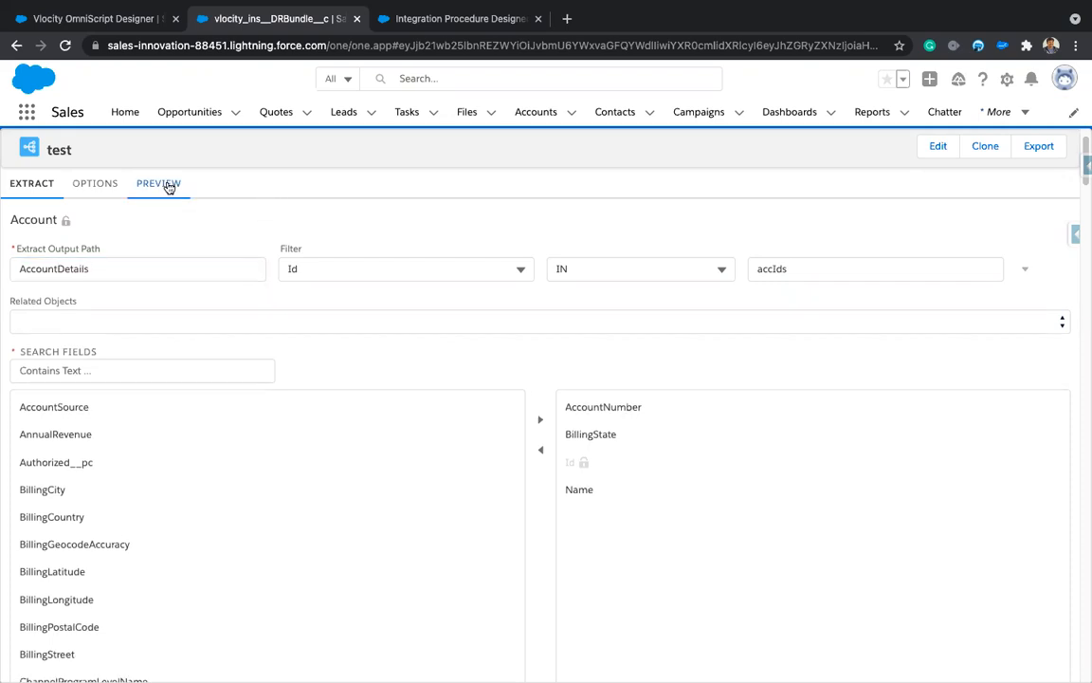
{"action": "left_click", "coordinate": [228, 659]}
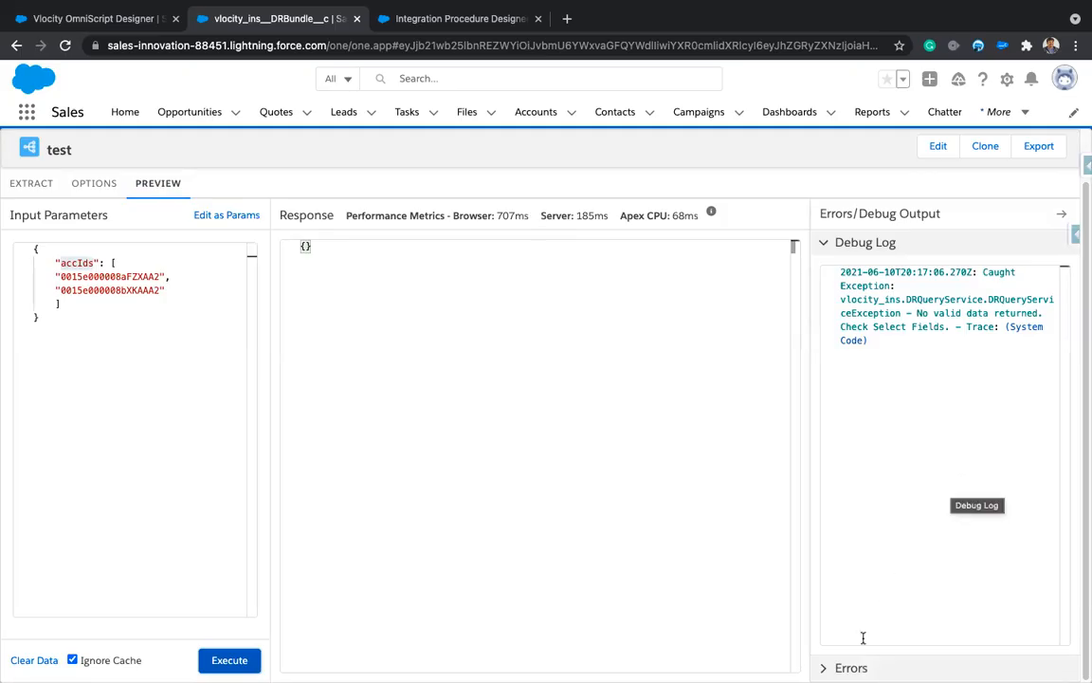
{"action": "left_click", "coordinate": [833, 665]}
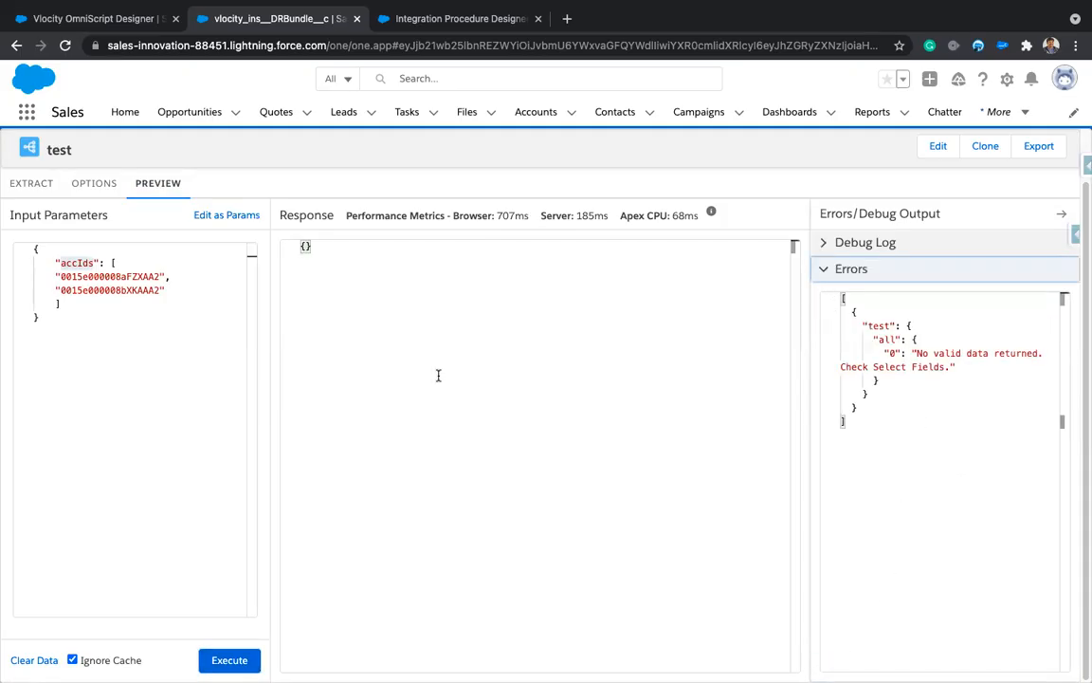
{"action": "left_click", "coordinate": [21, 185]}
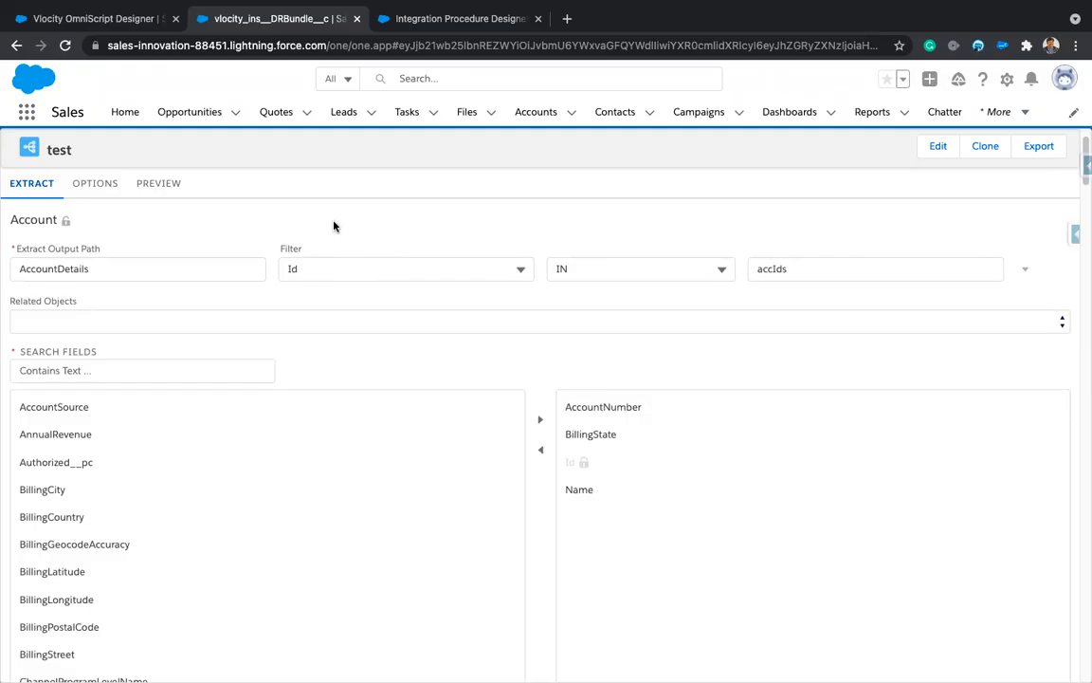
Step: Inspect the preview's accIds input JSON and compare it with the ABC Corp account window
{"action": "left_click", "coordinate": [161, 185]}
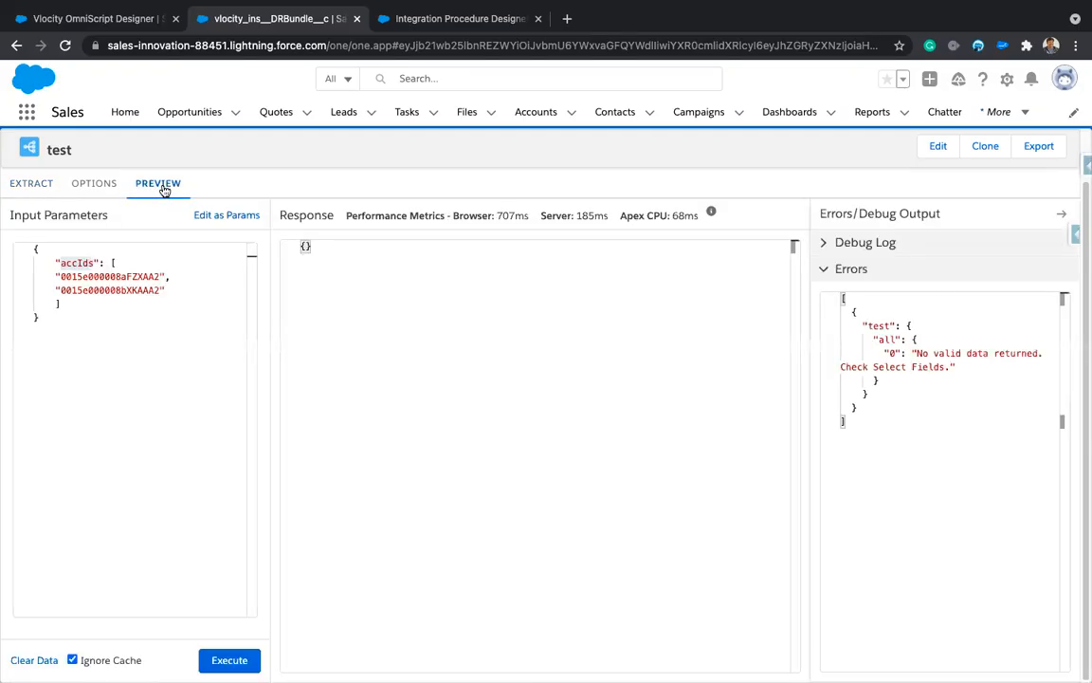
{"action": "left_click", "coordinate": [102, 313]}
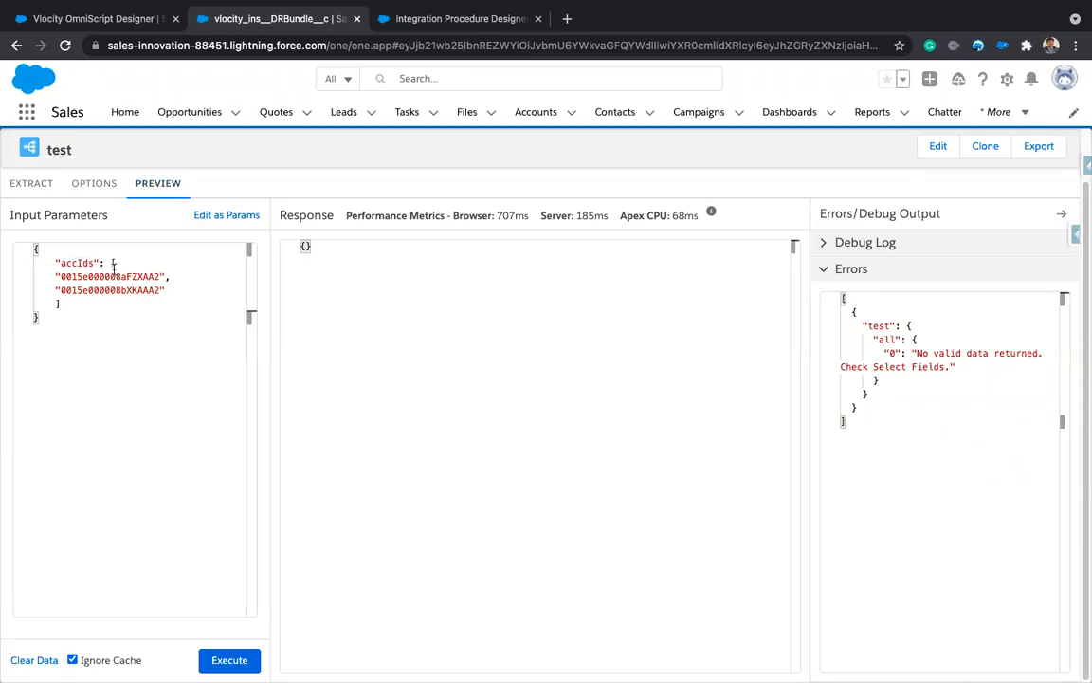
{"action": "key", "text": "ctrl+Right"}
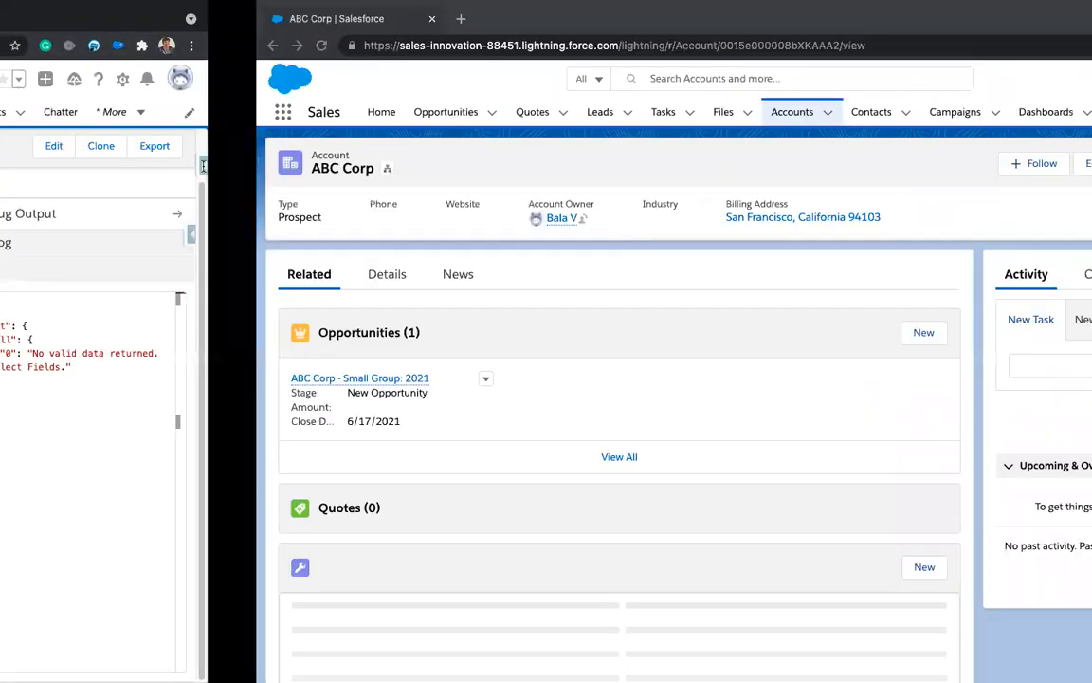
{"action": "key", "text": "ctrl+Left"}
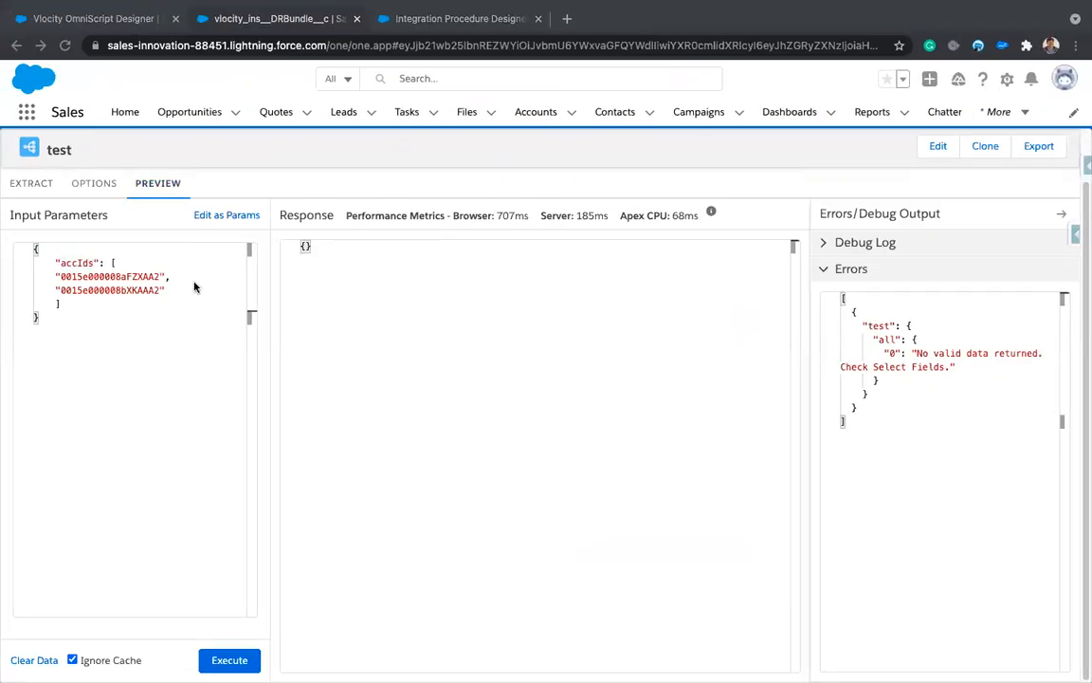
{"action": "double_click", "coordinate": [75, 262]}
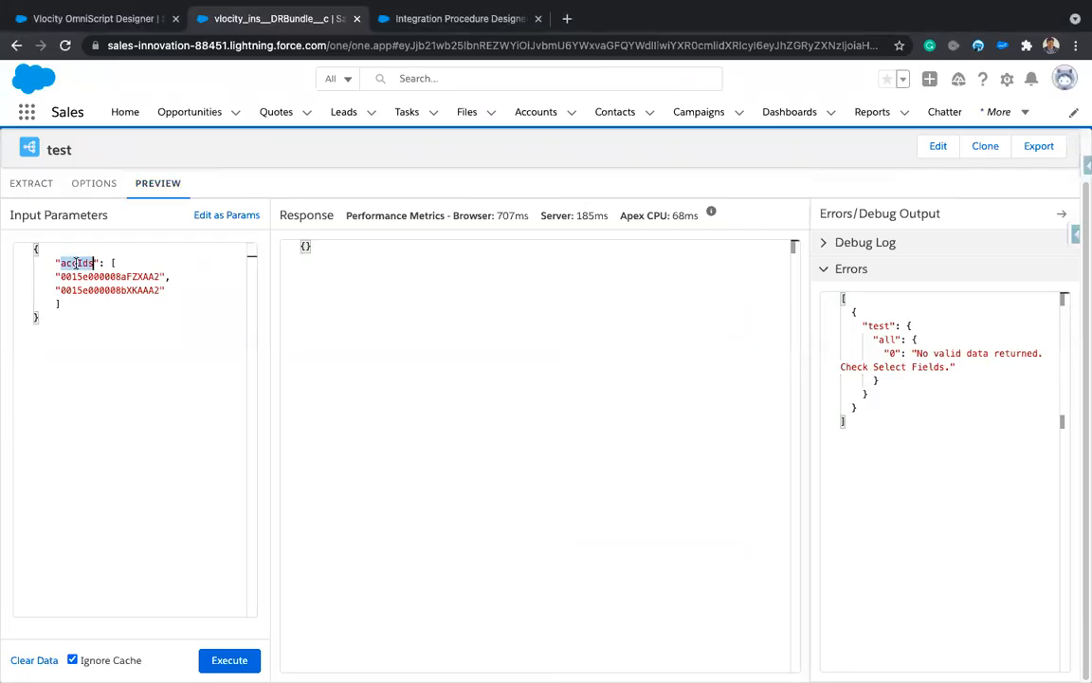
{"action": "left_click", "coordinate": [31, 185]}
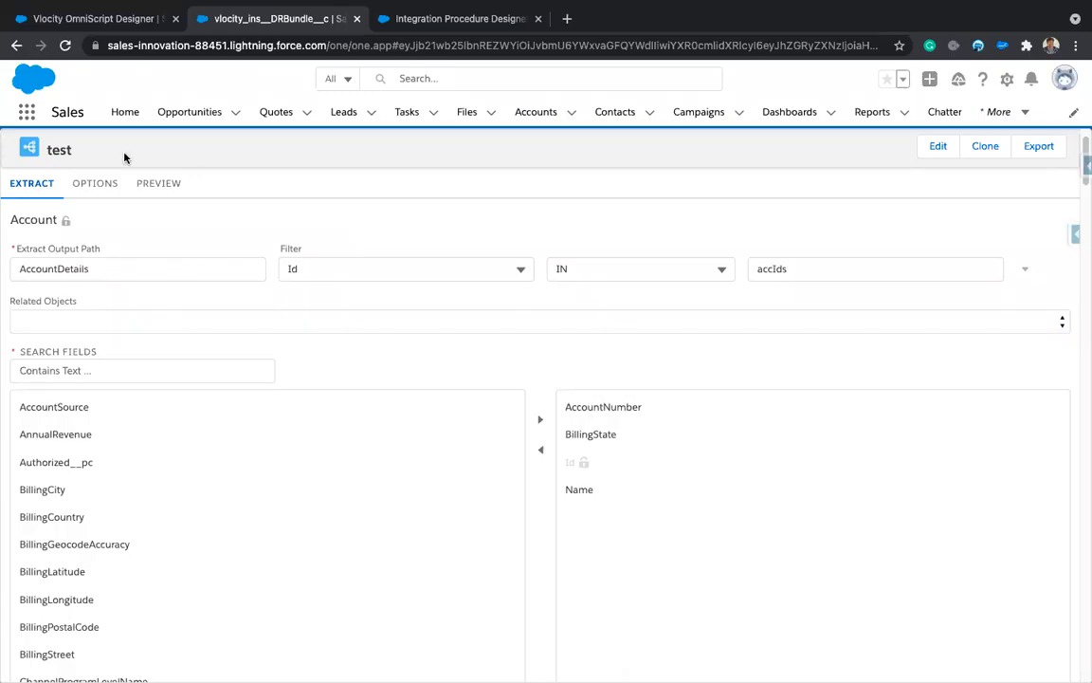
Step: Re-execute the preview with the two account IDs and go back to the extract settings
{"action": "left_click", "coordinate": [158, 183]}
{"action": "left_click", "coordinate": [74, 332]}
{"action": "key", "text": "ctrl+a"}
{"action": "left_click", "coordinate": [101, 343]}
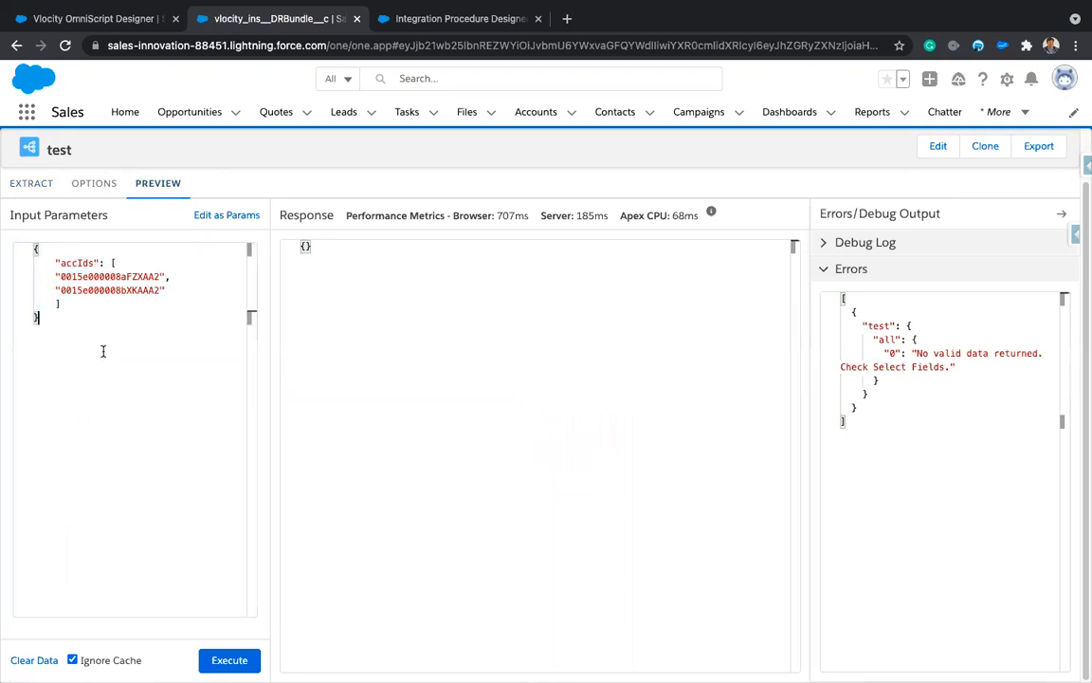
{"action": "left_click", "coordinate": [229, 660]}
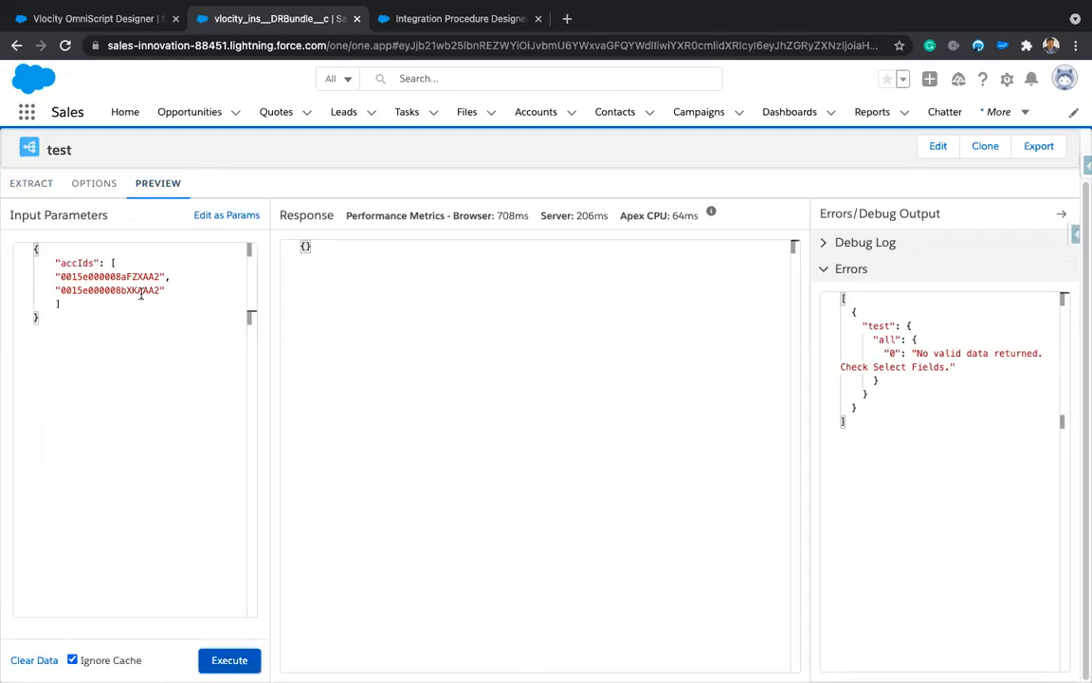
{"action": "left_click", "coordinate": [37, 187]}
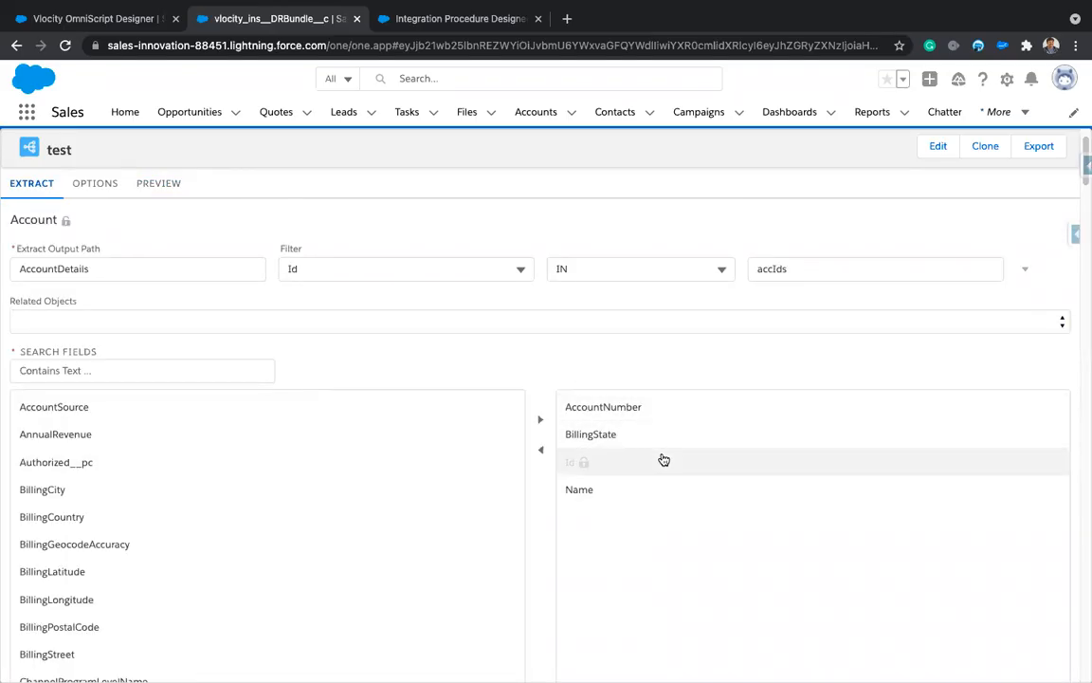
{"action": "double_click", "coordinate": [782, 269]}
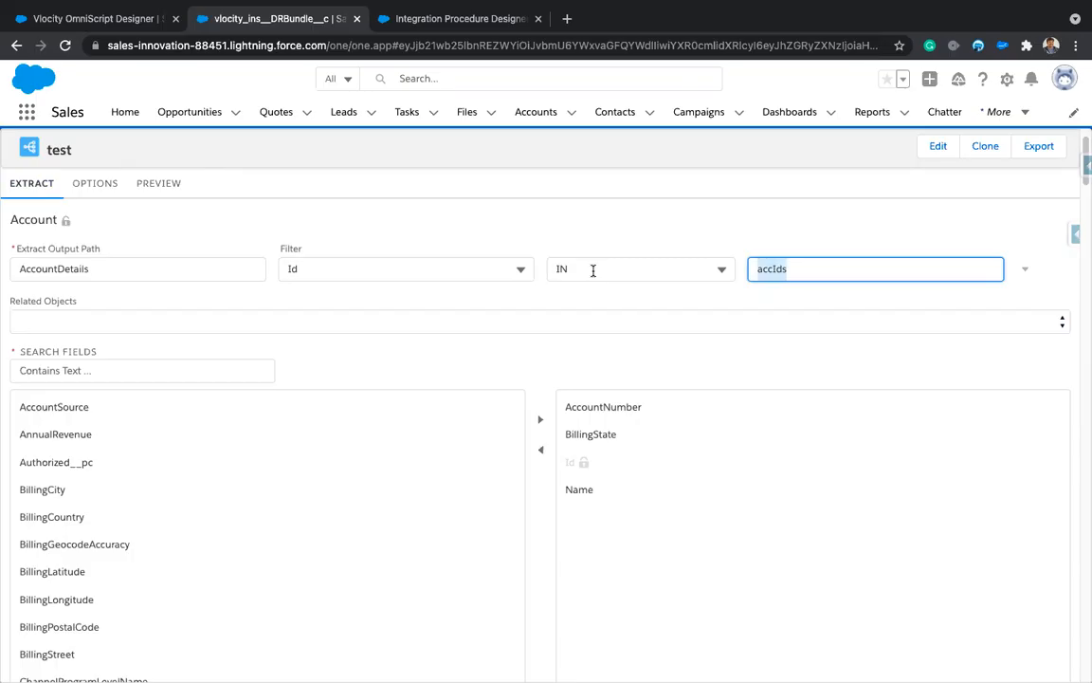
{"action": "left_click", "coordinate": [615, 234]}
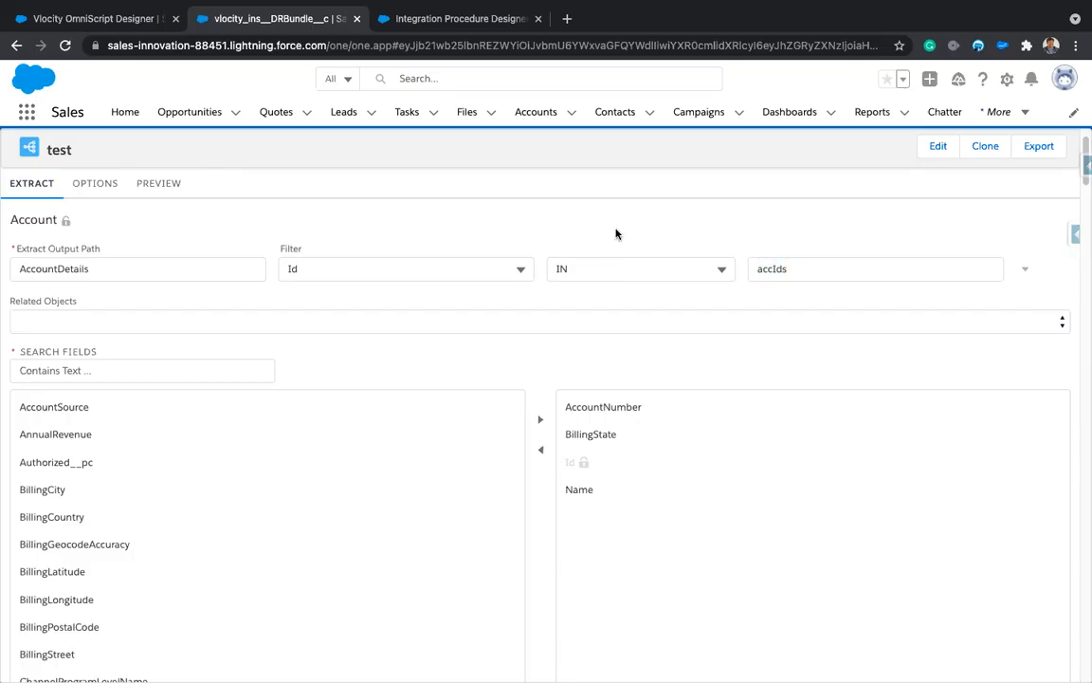
{"action": "key", "text": "ctrl+Right"}
{"action": "key", "text": "ctrl+Left"}
{"action": "left_click", "coordinate": [163, 183]}
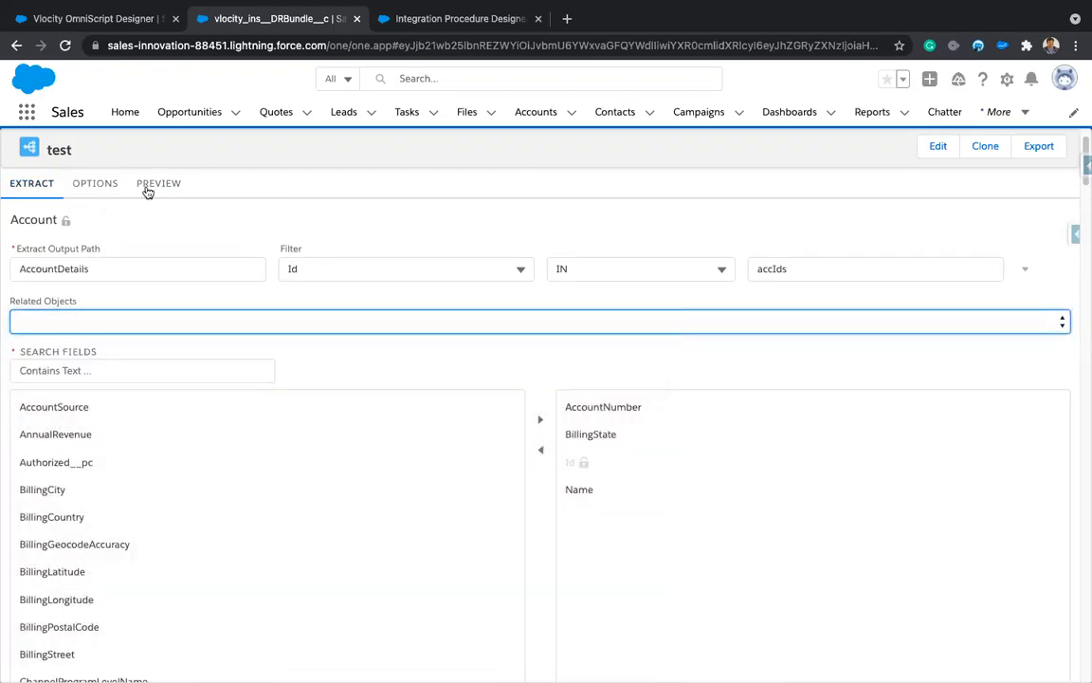
{"action": "left_click", "coordinate": [158, 183]}
{"action": "left_click_drag", "start_coordinate": [73, 317], "coordinate": [8, 231]}
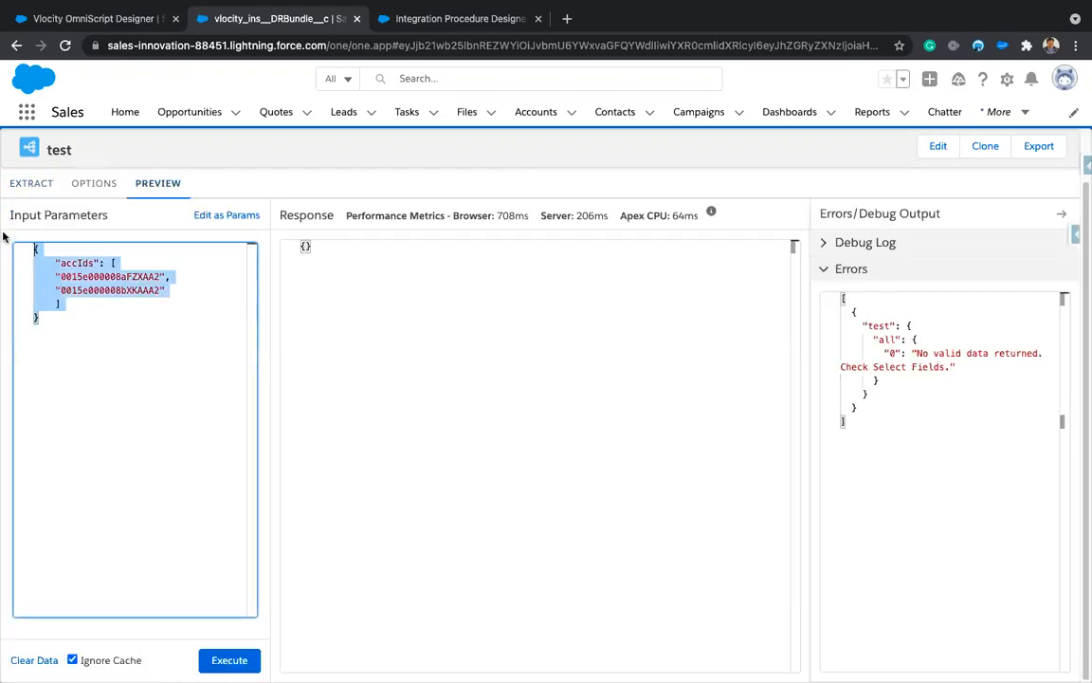
{"action": "left_click", "coordinate": [116, 306]}
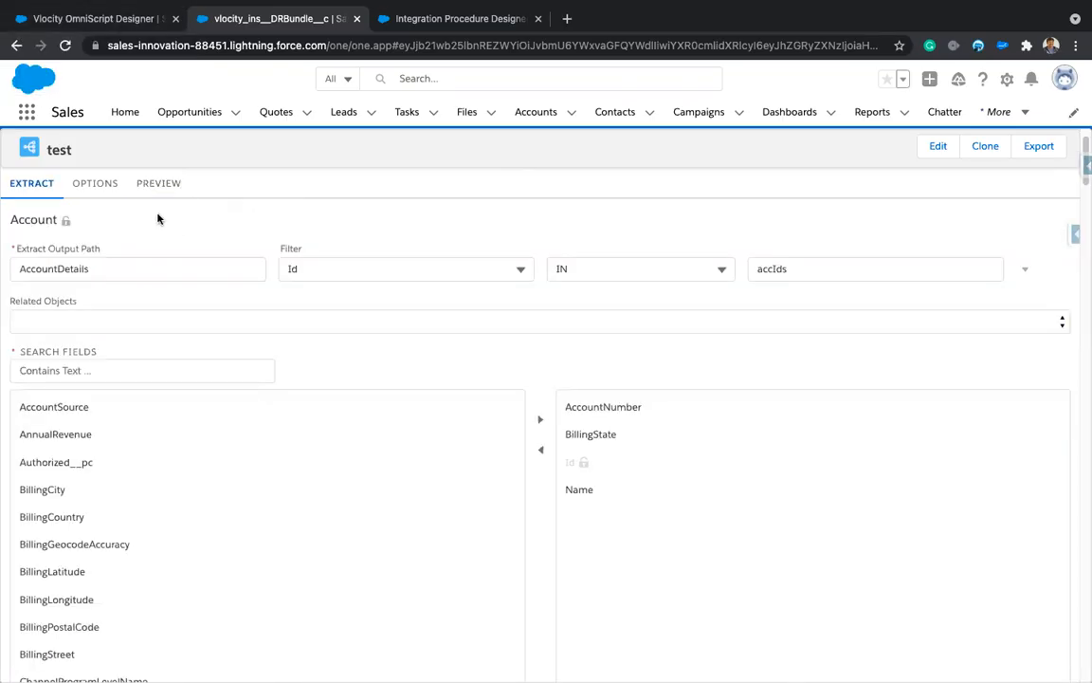
{"action": "left_click", "coordinate": [98, 182]}
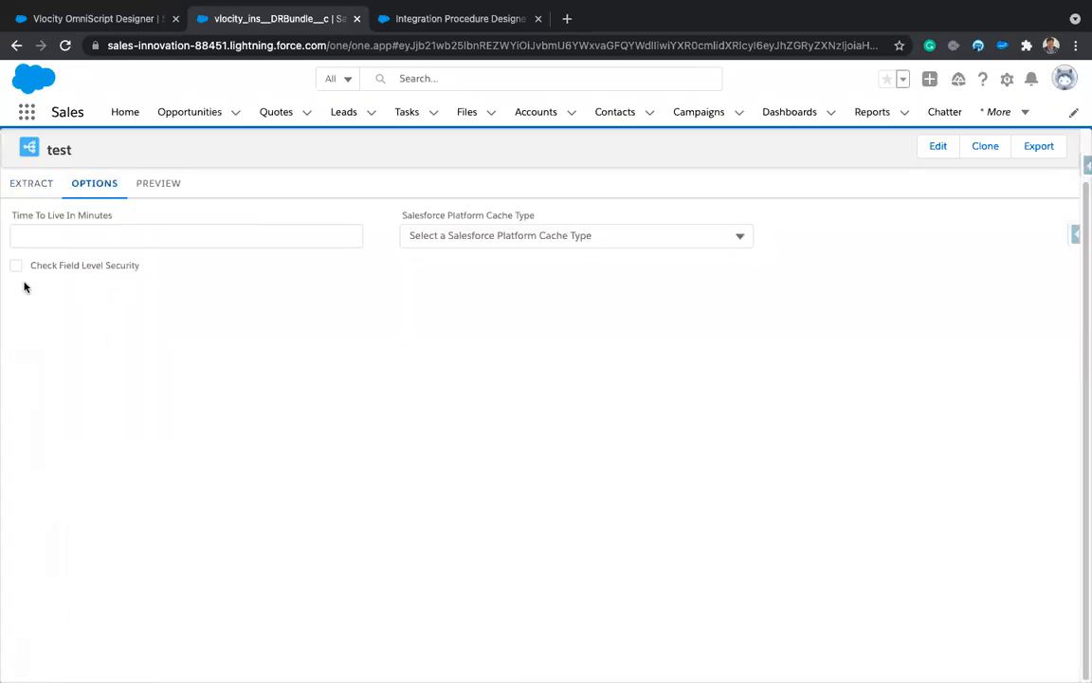
{"action": "left_click", "coordinate": [40, 193]}
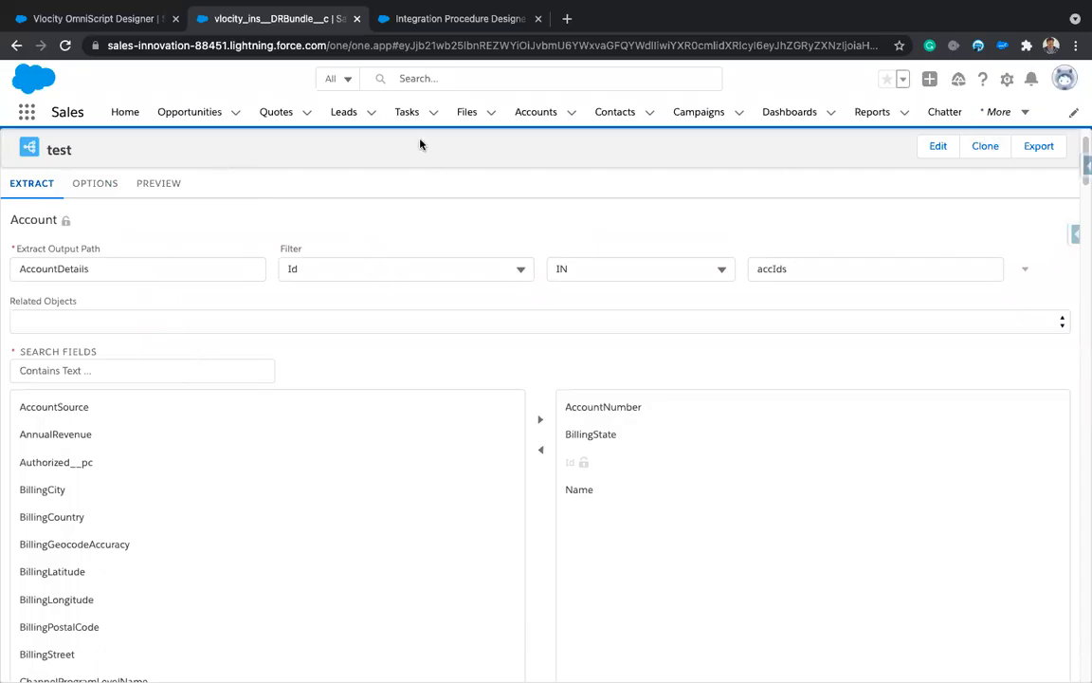
Step: Open DataRaptor Designer from More and save a new Extract bundle test1 with JSON input and output
{"action": "left_click", "coordinate": [26, 116]}
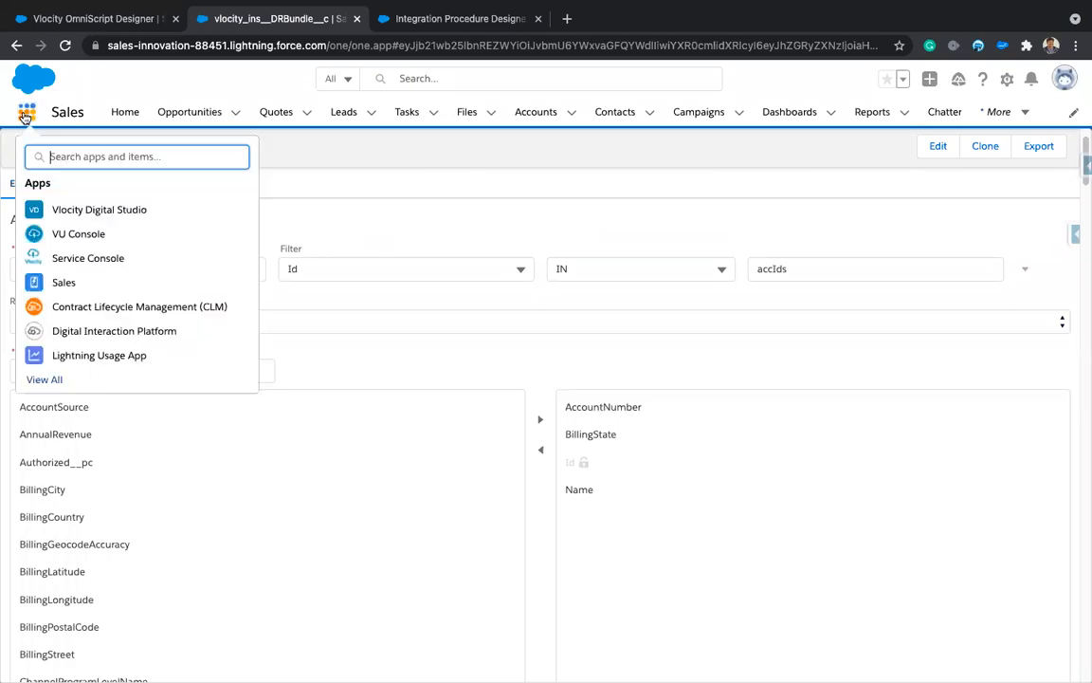
{"action": "left_click", "coordinate": [1015, 116]}
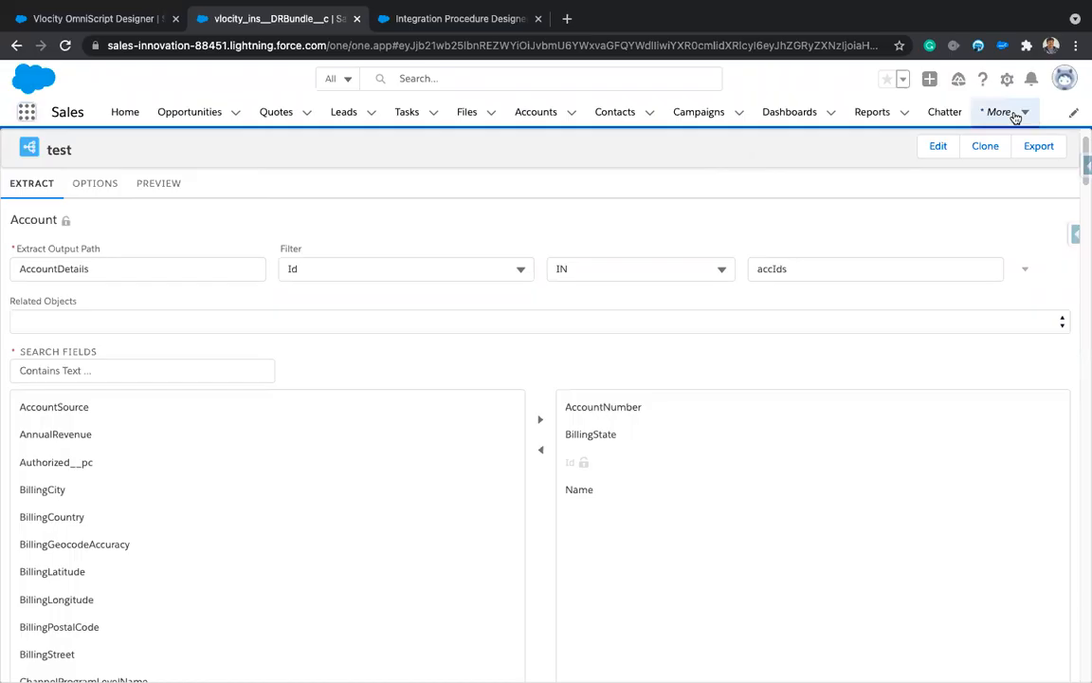
{"action": "left_click", "coordinate": [1024, 115]}
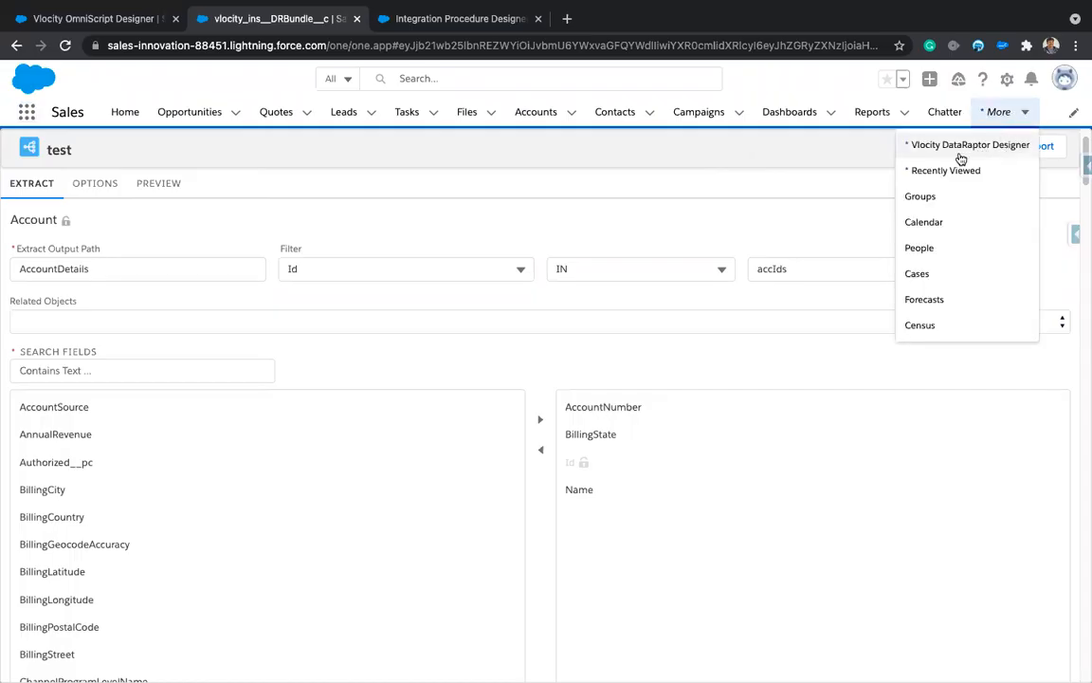
{"action": "left_click", "coordinate": [962, 146]}
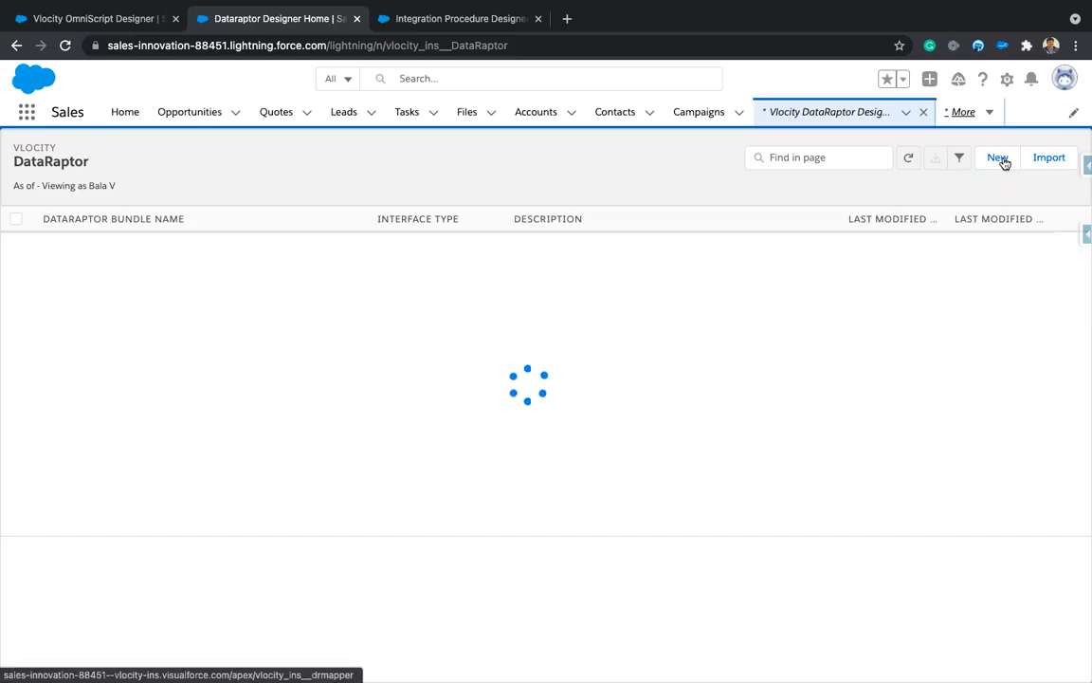
{"action": "left_click", "coordinate": [998, 160]}
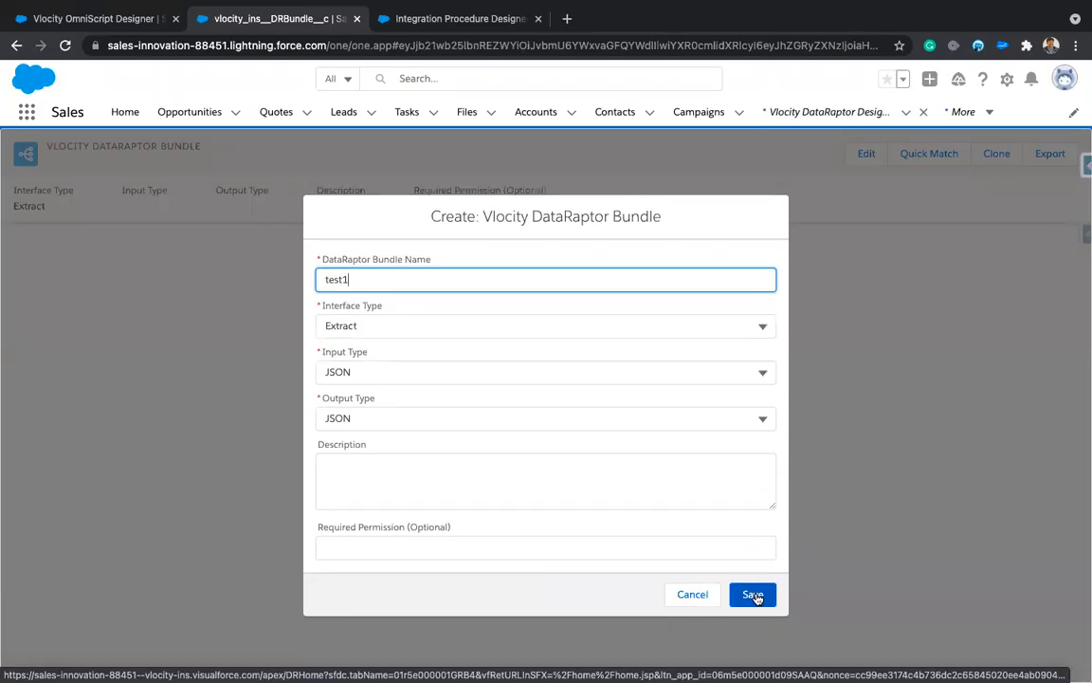
{"action": "left_click", "coordinate": [754, 596]}
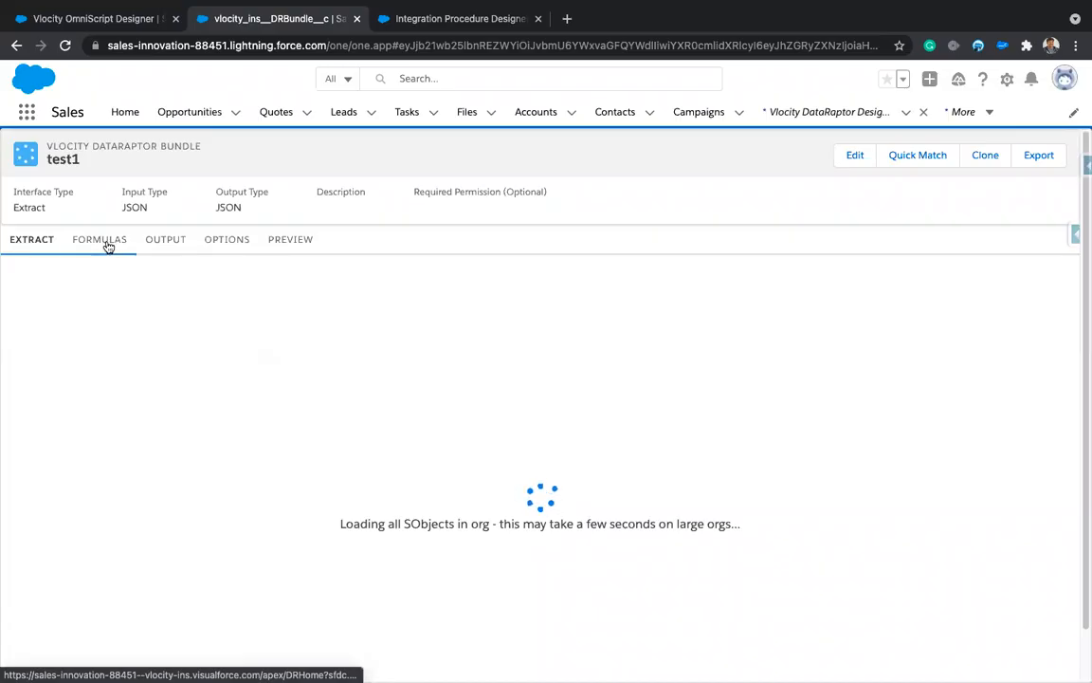
Step: Add an empty first formula row to test1, trying and clearing function autocomplete ('i', 'li', 'is')
{"action": "left_click", "coordinate": [107, 245]}
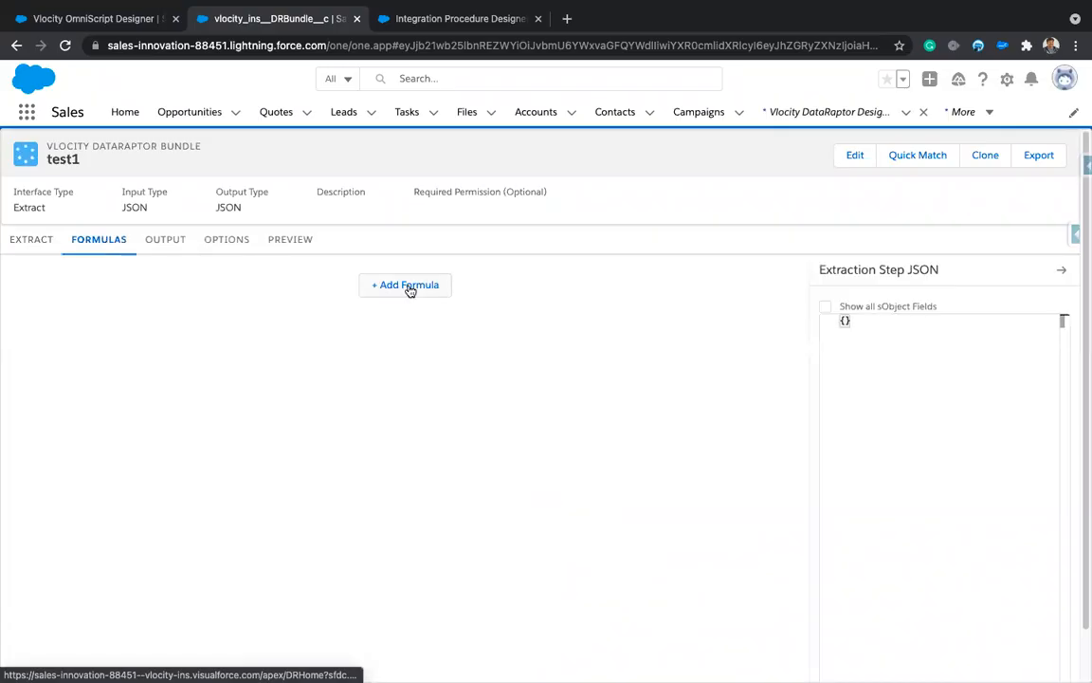
{"action": "left_click", "coordinate": [410, 286]}
{"action": "left_click", "coordinate": [307, 333]}
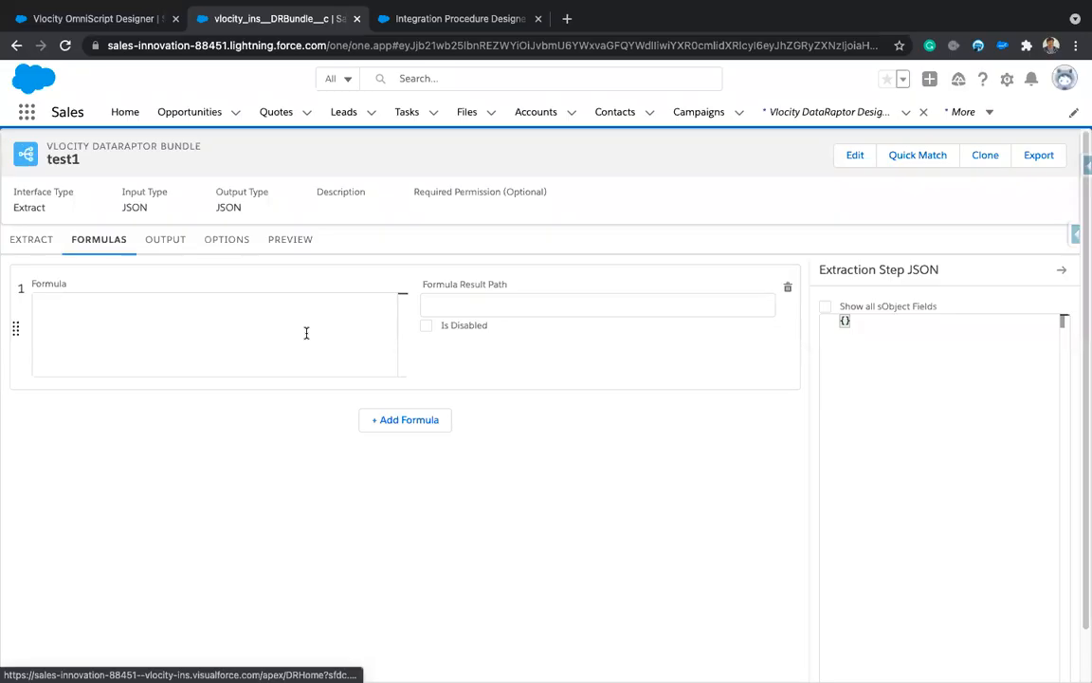
{"action": "type", "text": "i"}
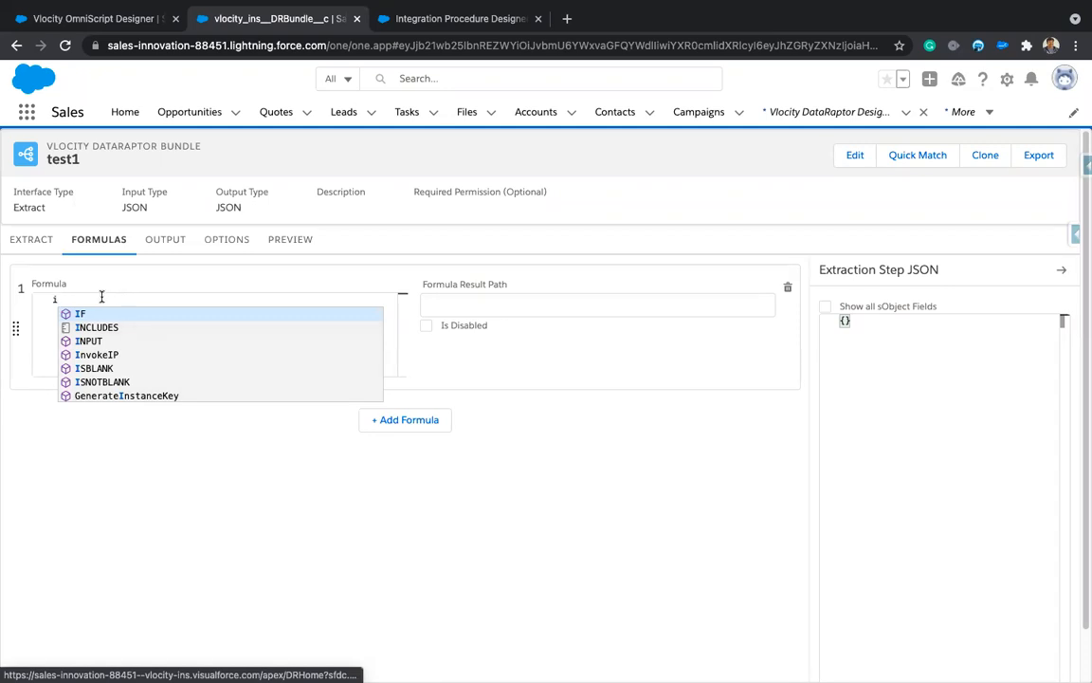
{"action": "key", "text": "BackSpace"}
{"action": "type", "text": "li"}
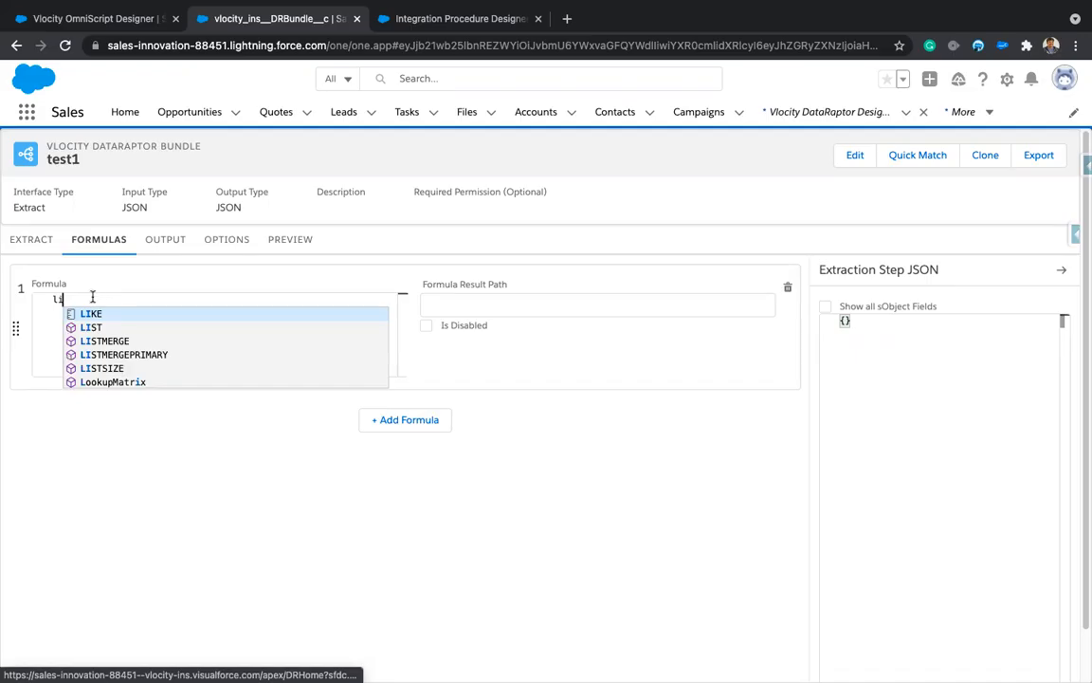
{"action": "key", "text": "BackSpace"}
{"action": "key", "text": "BackSpace"}
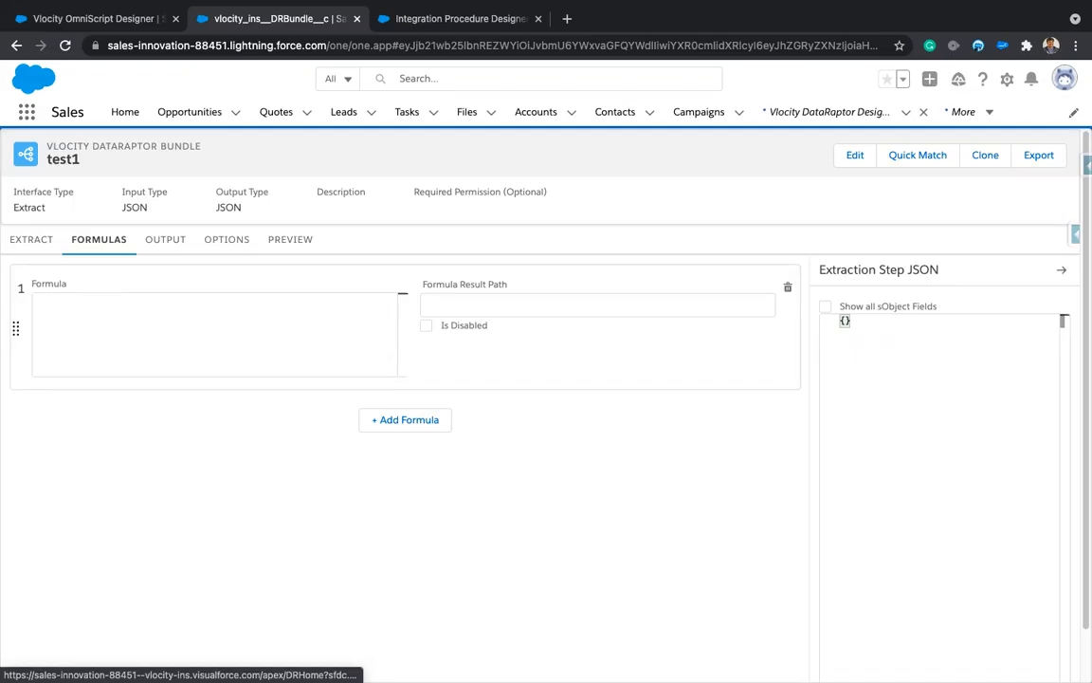
{"action": "type", "text": "is"}
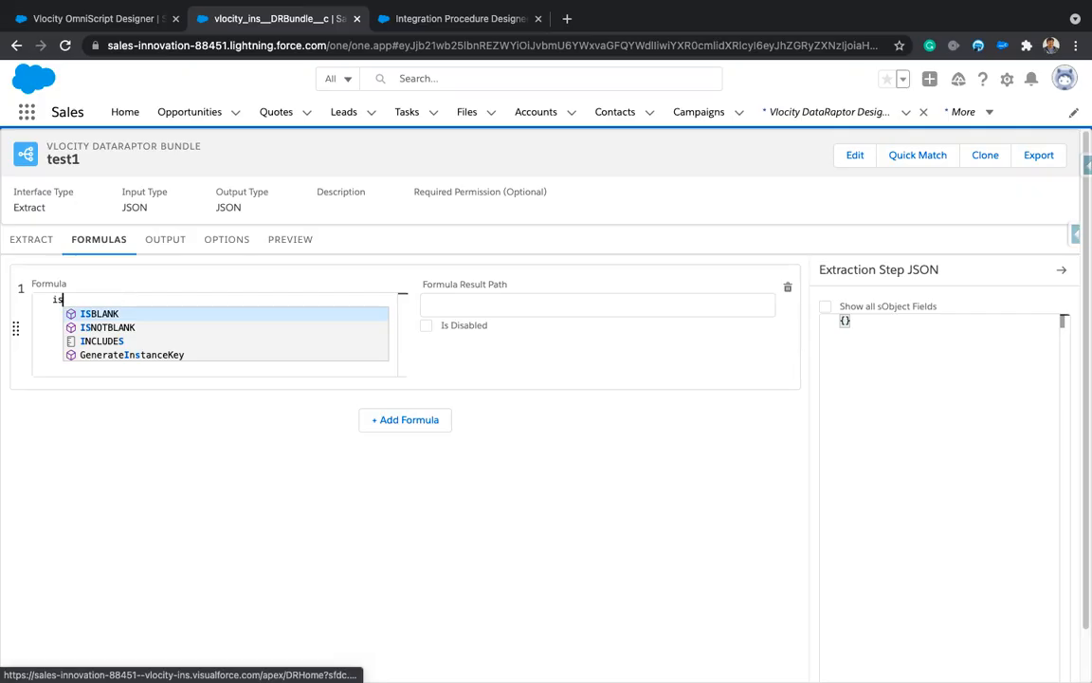
{"action": "key", "text": "BackSpace"}
{"action": "key", "text": "BackSpace"}
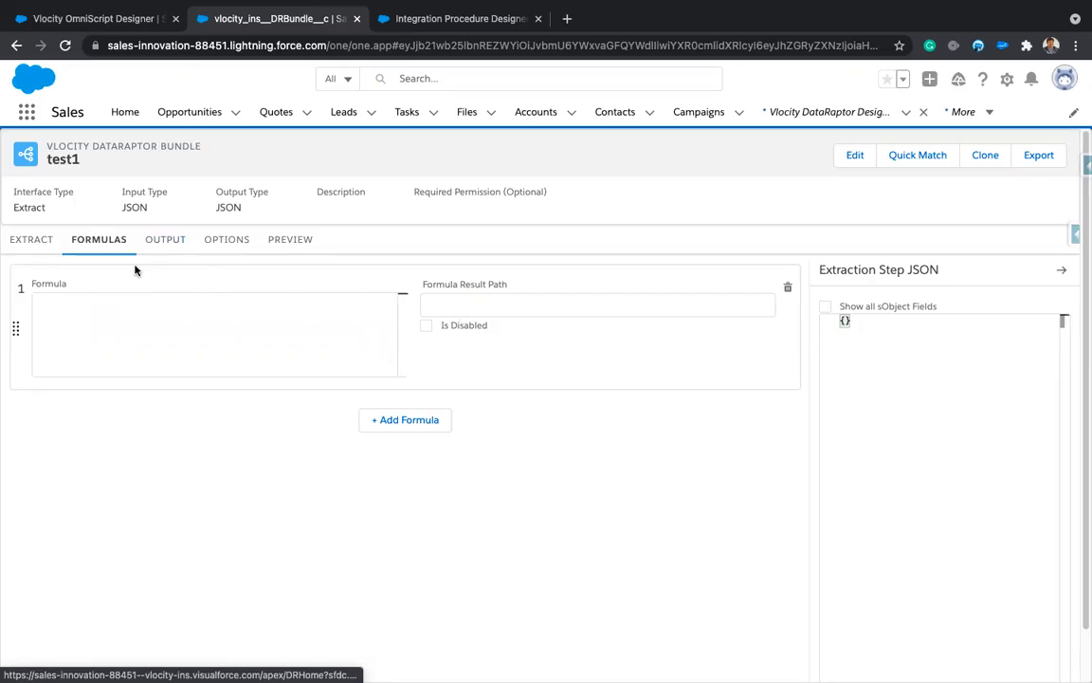
{"action": "left_click", "coordinate": [169, 241]}
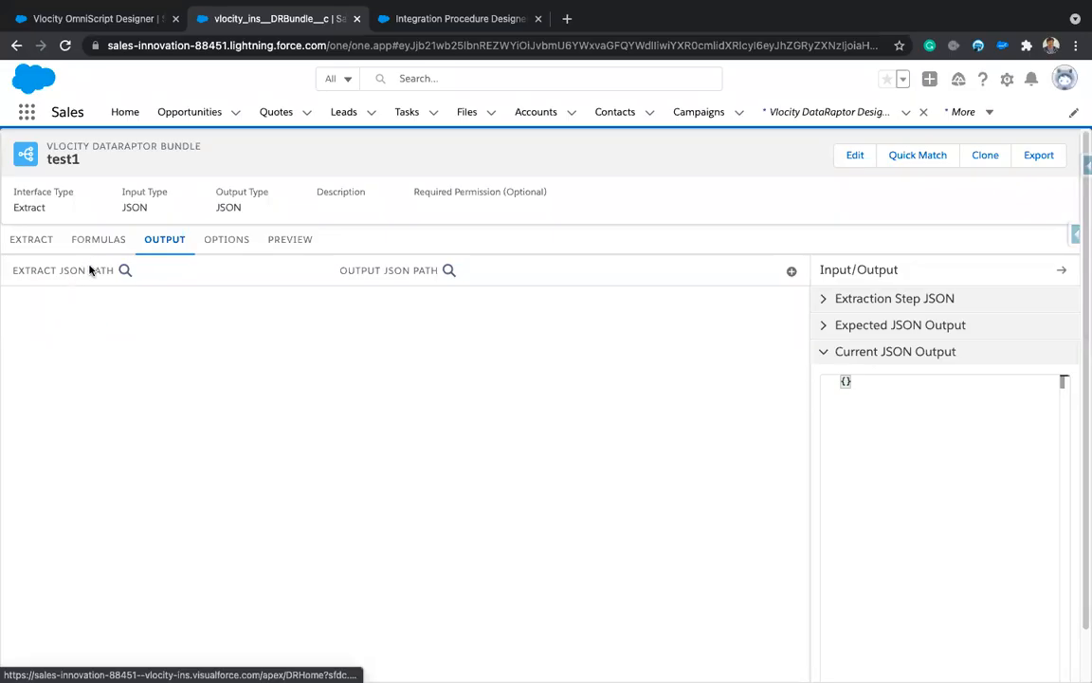
Step: Revisit test1's output mappings, opening and dismissing the Quick Match dialog
{"action": "left_click", "coordinate": [97, 241]}
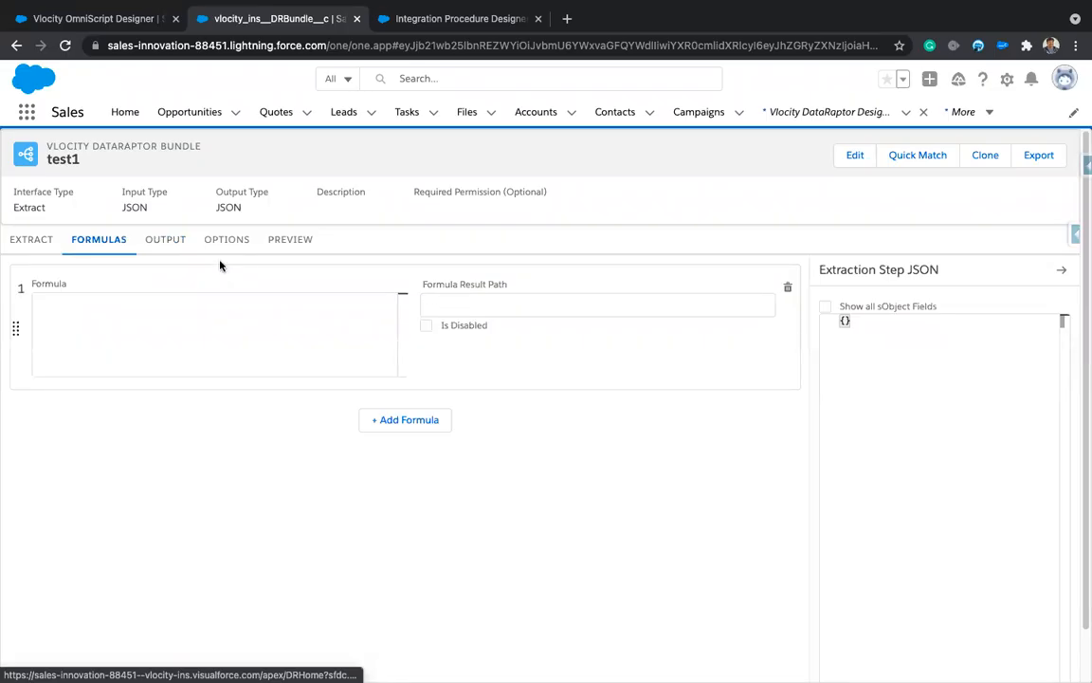
{"action": "left_click", "coordinate": [166, 241]}
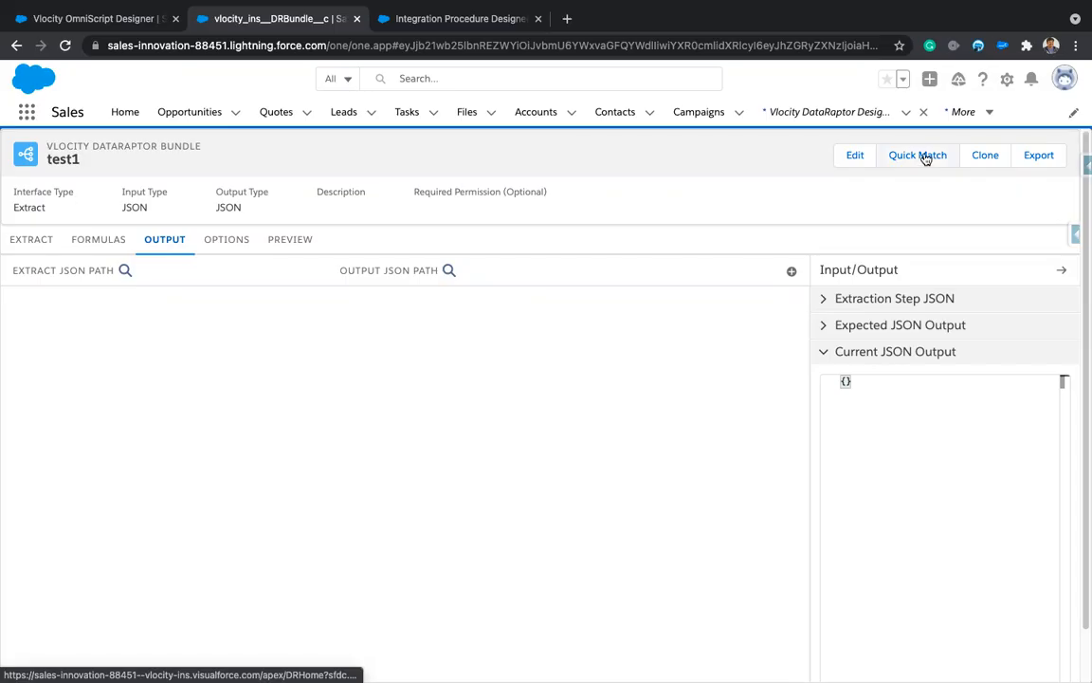
{"action": "left_click", "coordinate": [827, 327]}
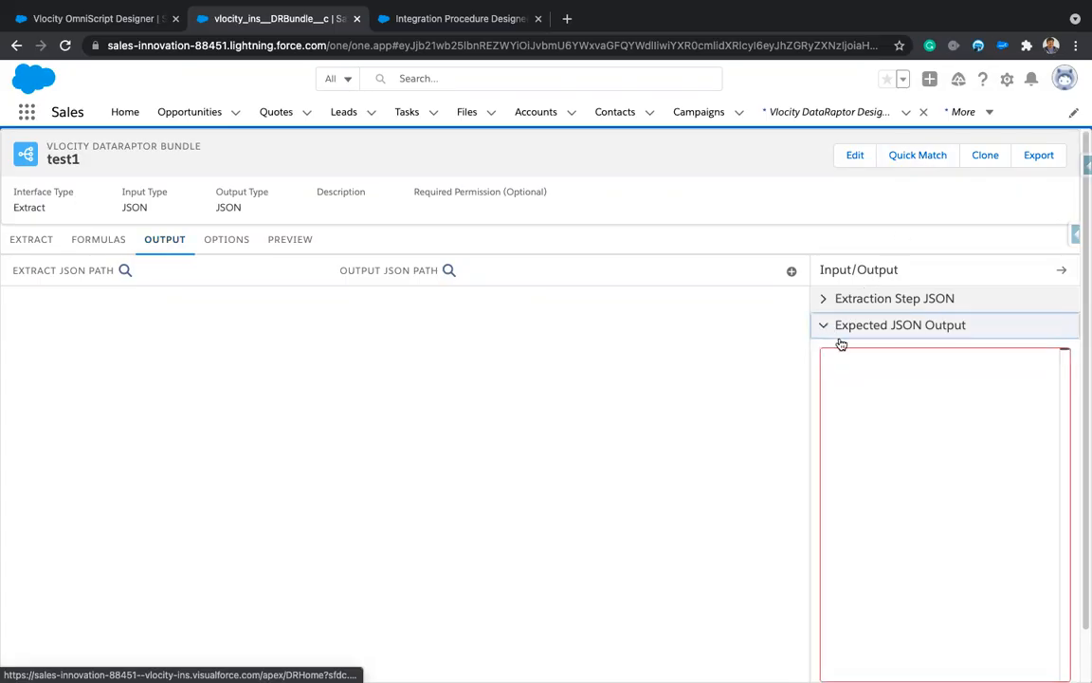
{"action": "left_click", "coordinate": [925, 153]}
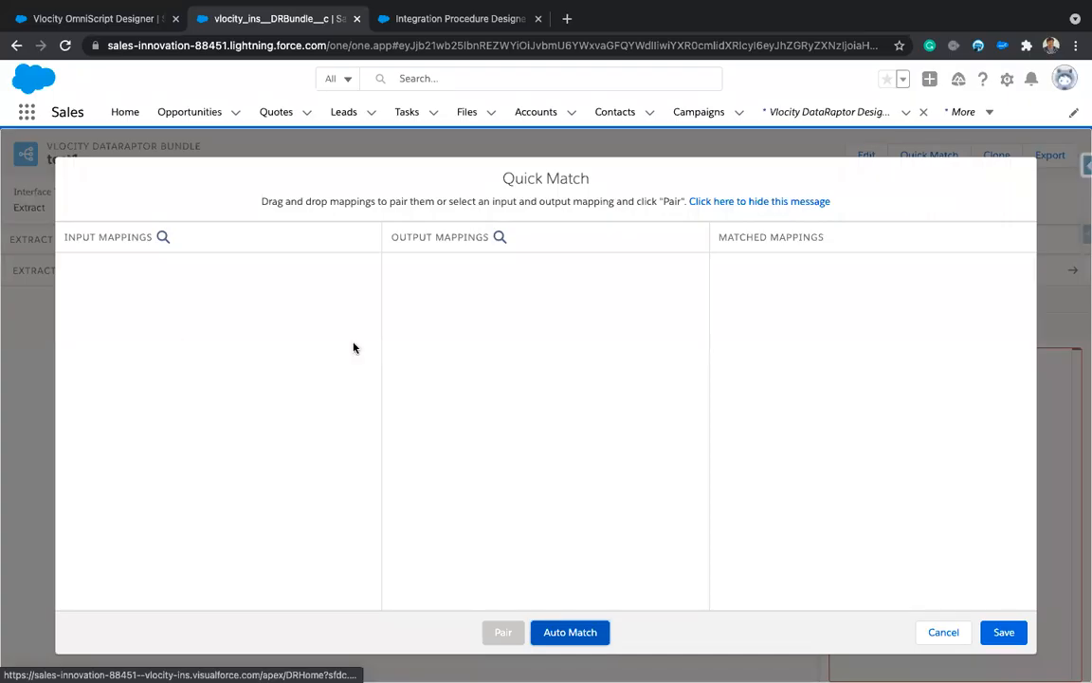
{"action": "left_click", "coordinate": [942, 630]}
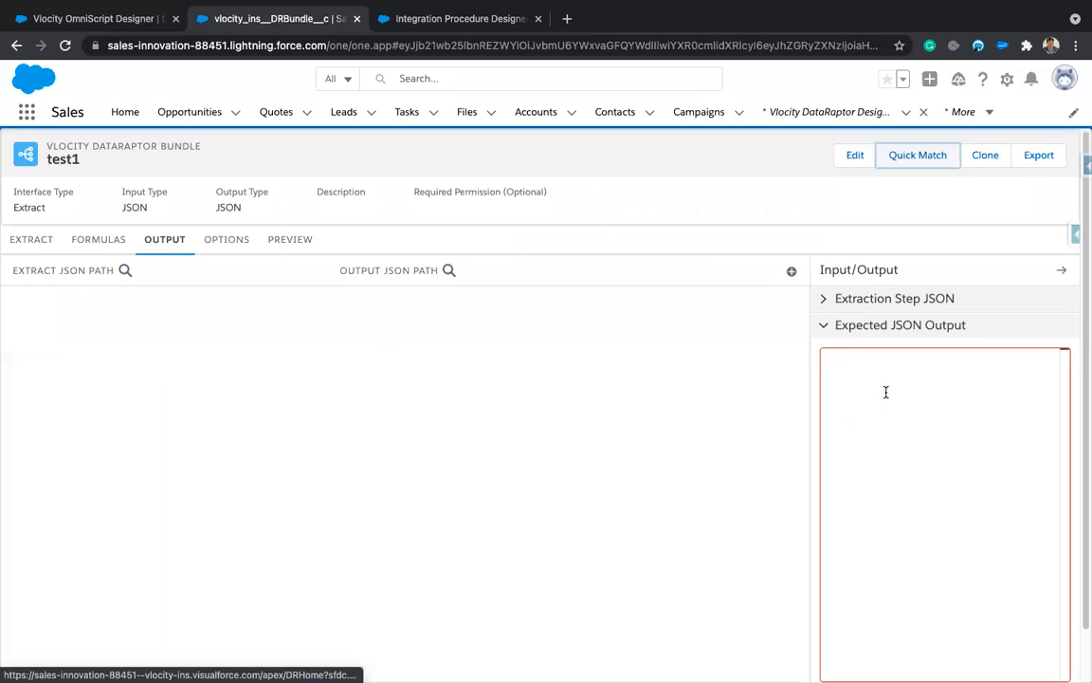
{"action": "scroll", "coordinate": [712, 498], "scroll_direction": "down", "scroll_amount": 1}
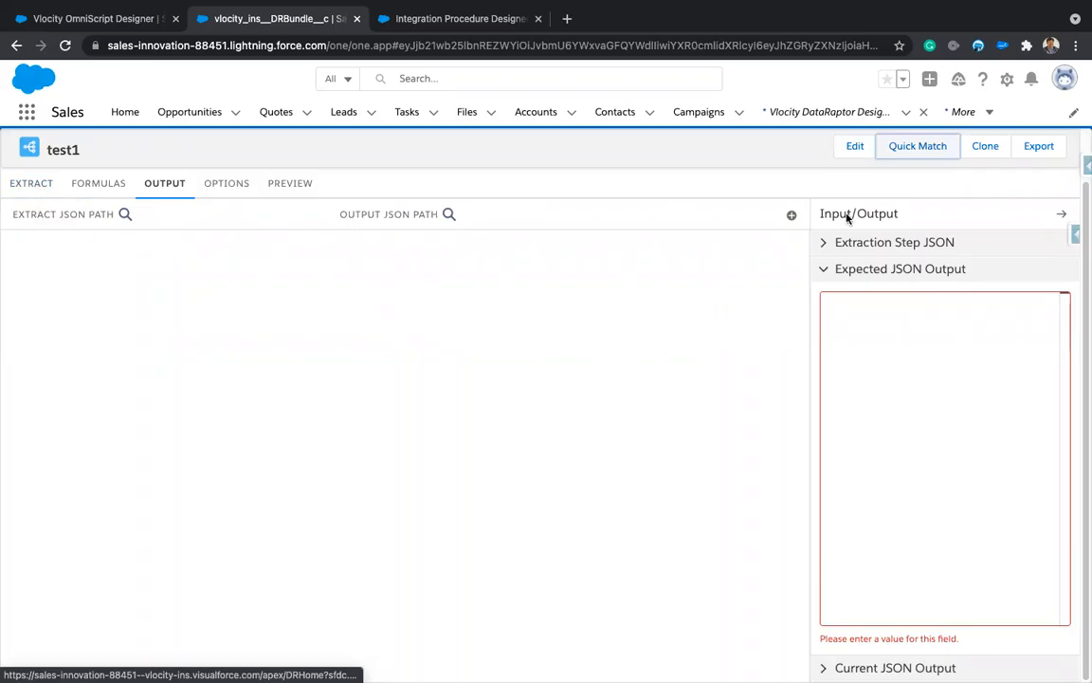
Step: Expand the Current, Expected, Extraction Step and Input JSON panels, then go to Integration Procedures
{"action": "left_click", "coordinate": [825, 269]}
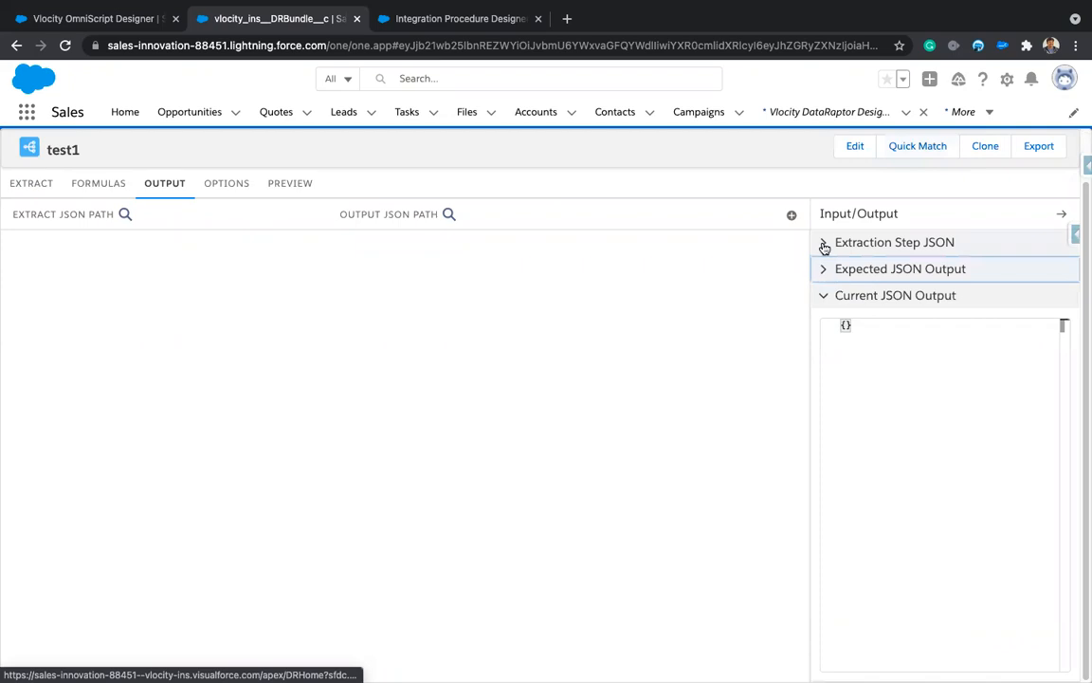
{"action": "left_click", "coordinate": [823, 295]}
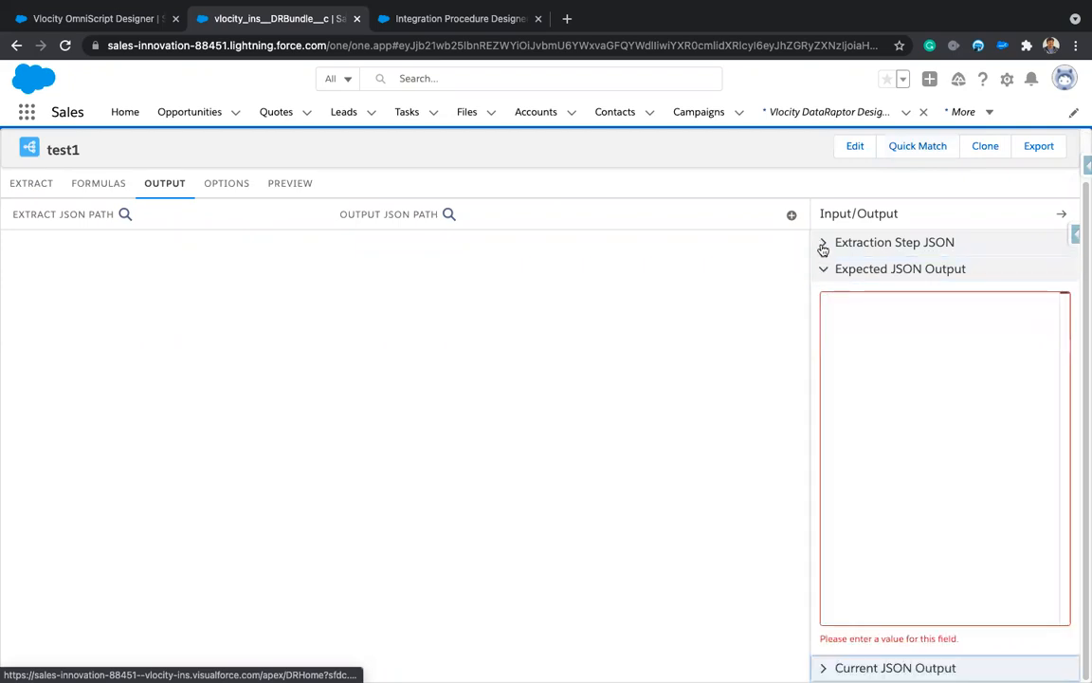
{"action": "left_click", "coordinate": [822, 244]}
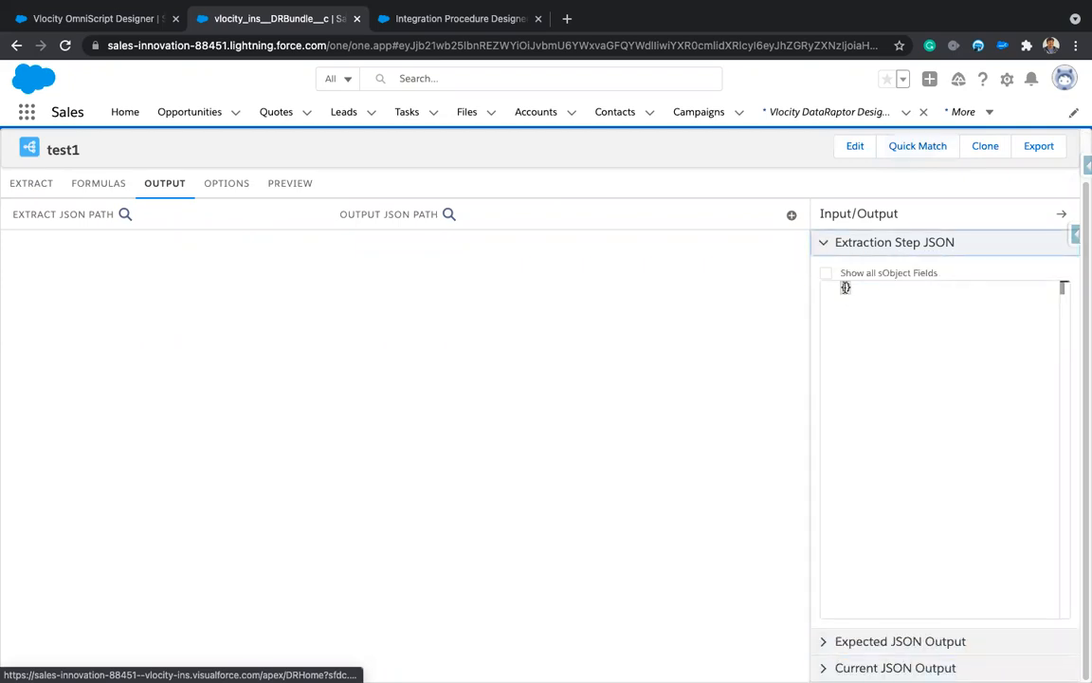
{"action": "left_click", "coordinate": [32, 186]}
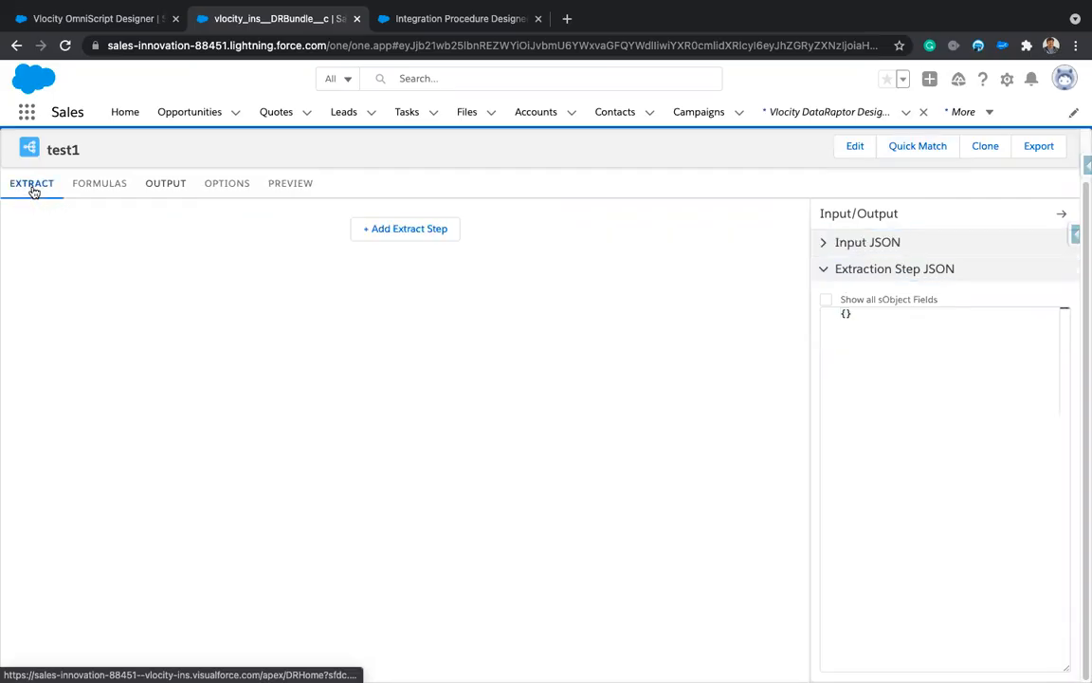
{"action": "left_click", "coordinate": [822, 244]}
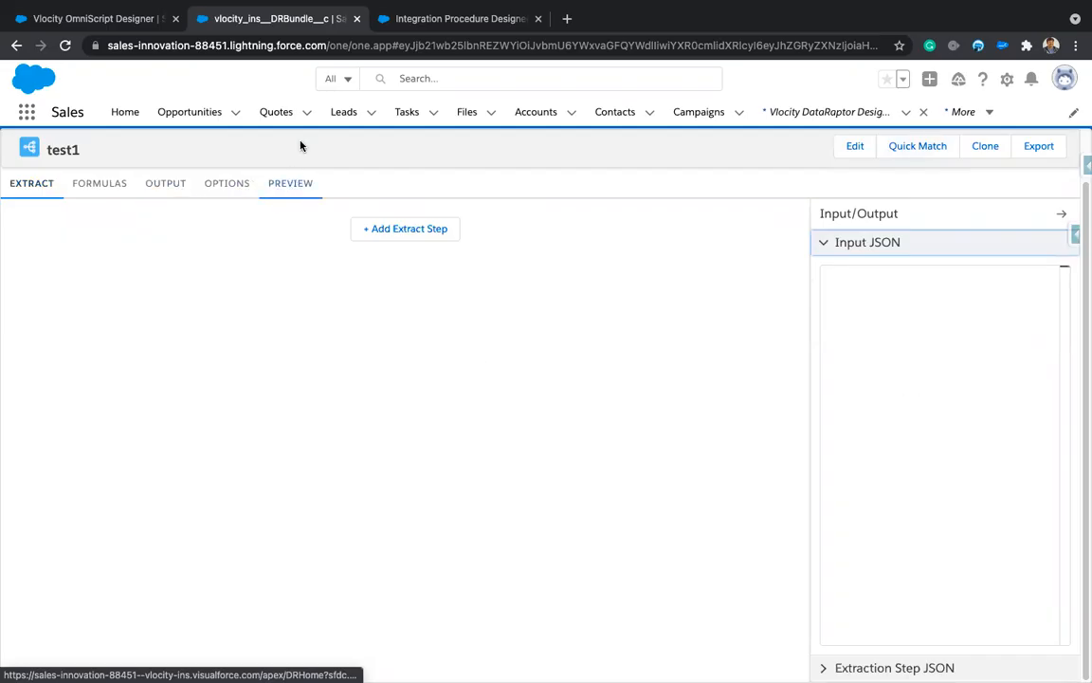
{"action": "left_click", "coordinate": [434, 27]}
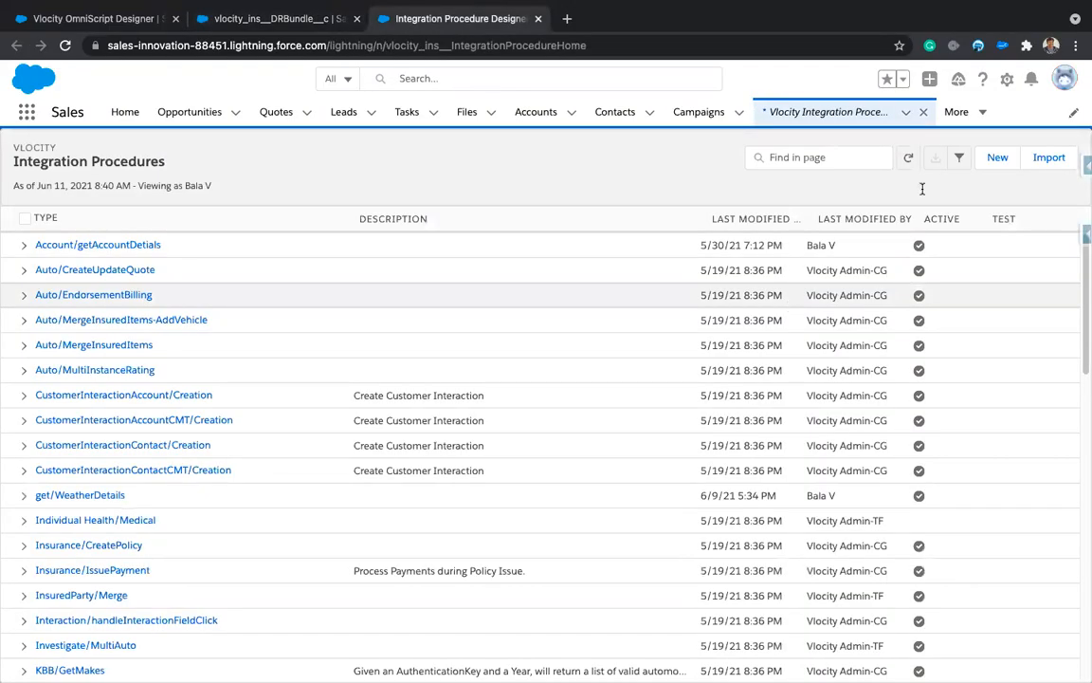
Step: Create a new Integration Procedure with Type 'test' and SubType 'testIp' and save it
{"action": "left_click", "coordinate": [997, 162]}
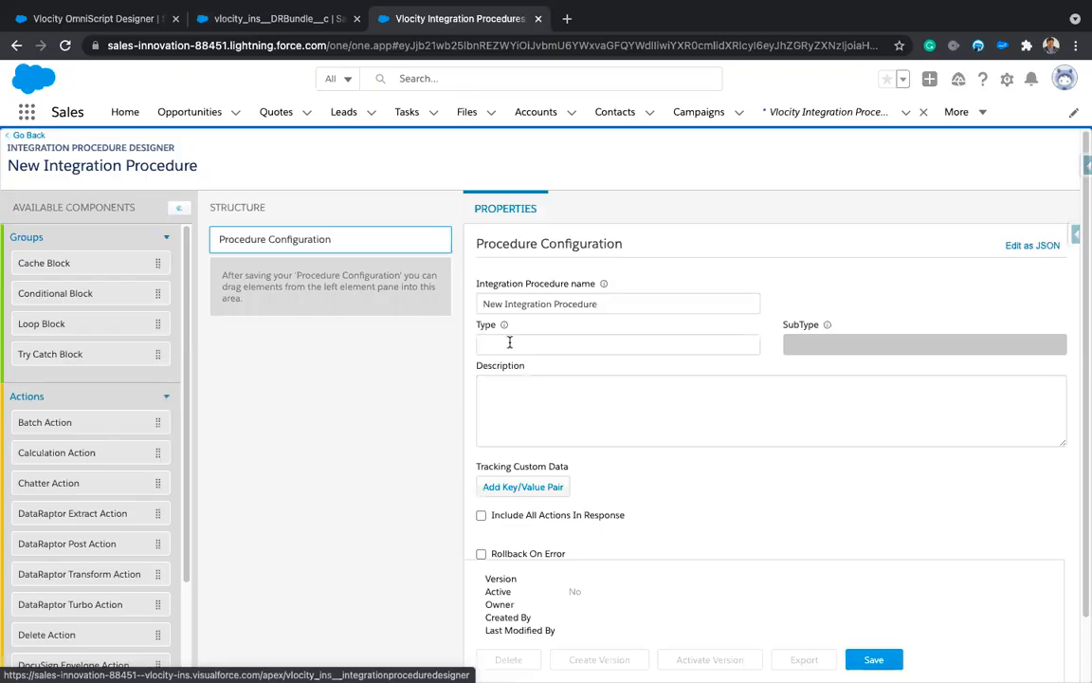
{"action": "left_click", "coordinate": [558, 347]}
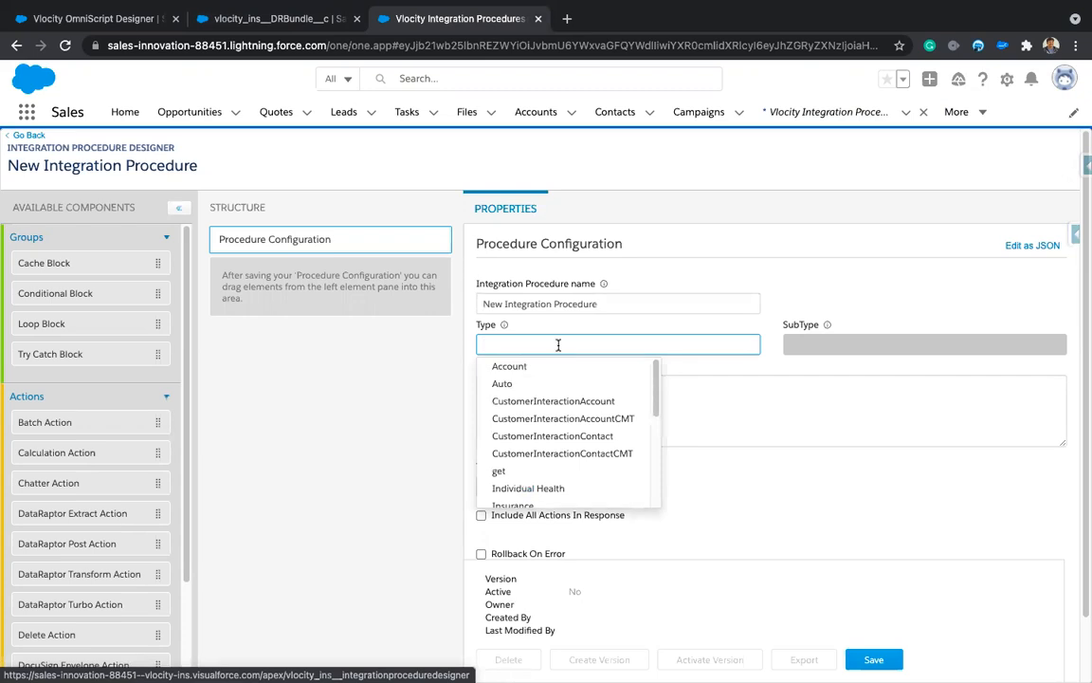
{"action": "type", "text": "test"}
{"action": "key", "text": "Tab"}
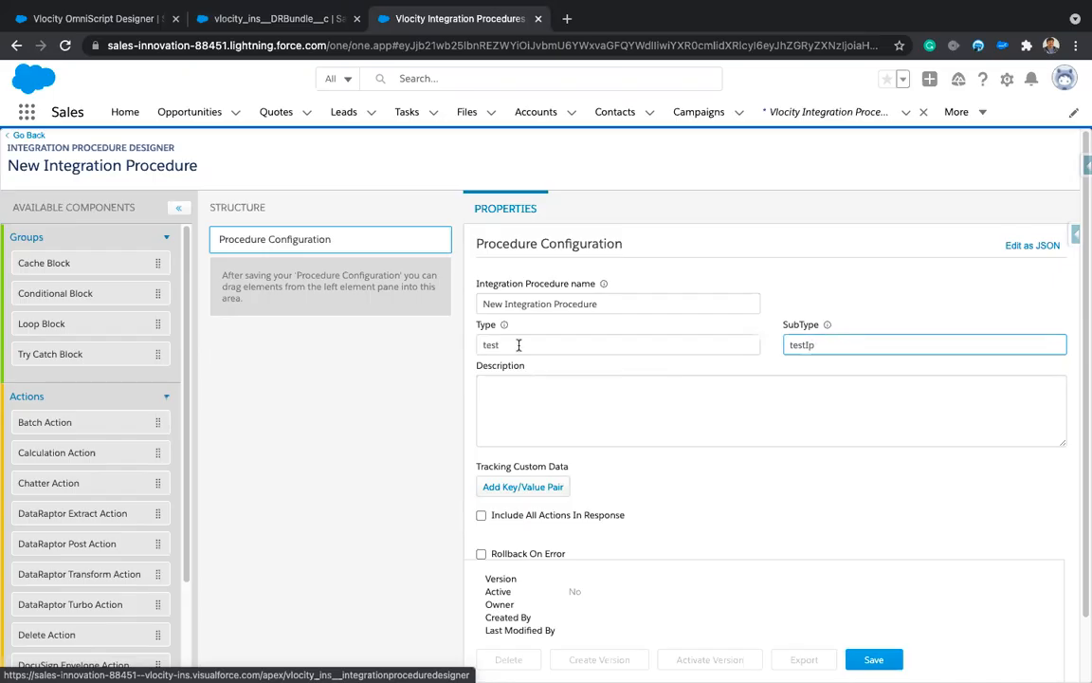
{"action": "left_click", "coordinate": [340, 452]}
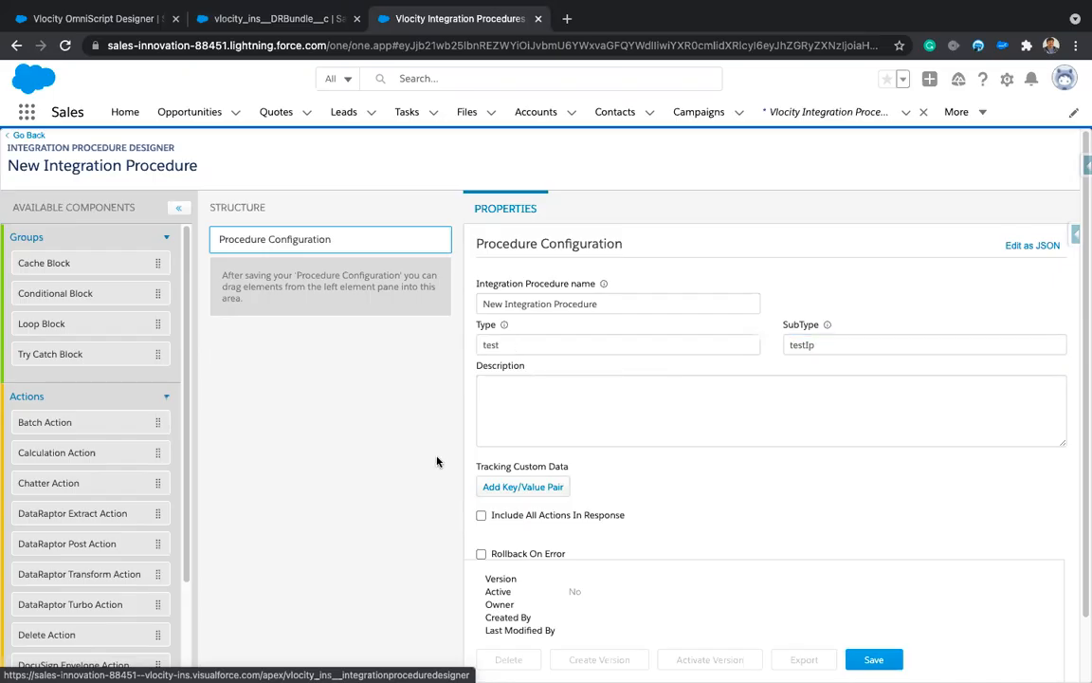
{"action": "left_click", "coordinate": [874, 660]}
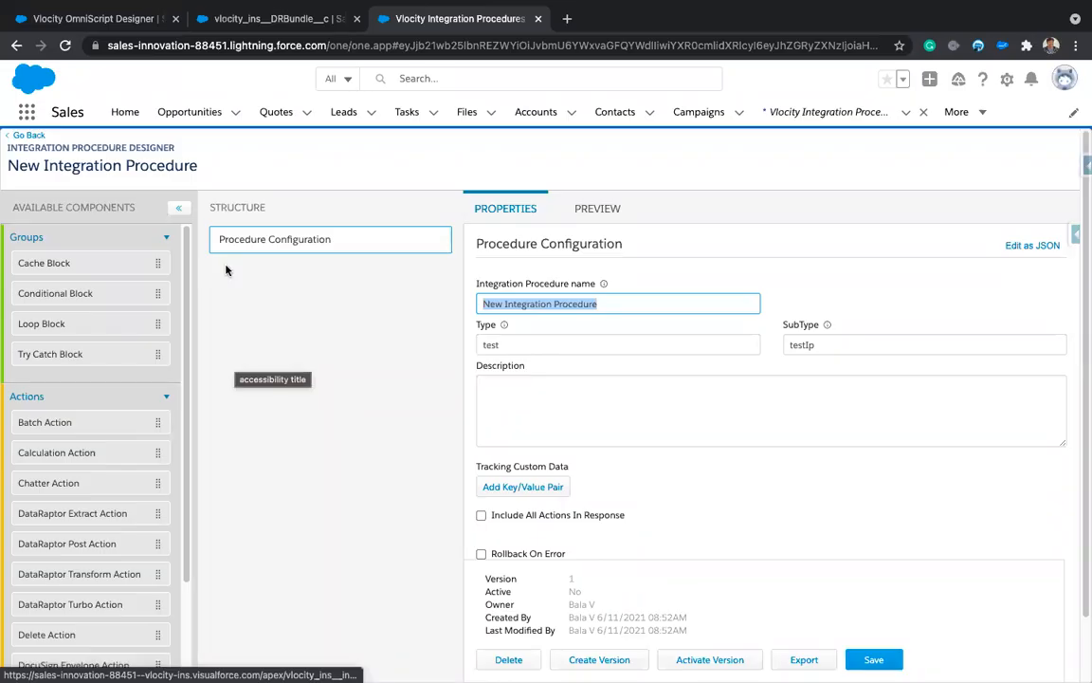
{"action": "key", "text": "ctrl+shift+Tab"}
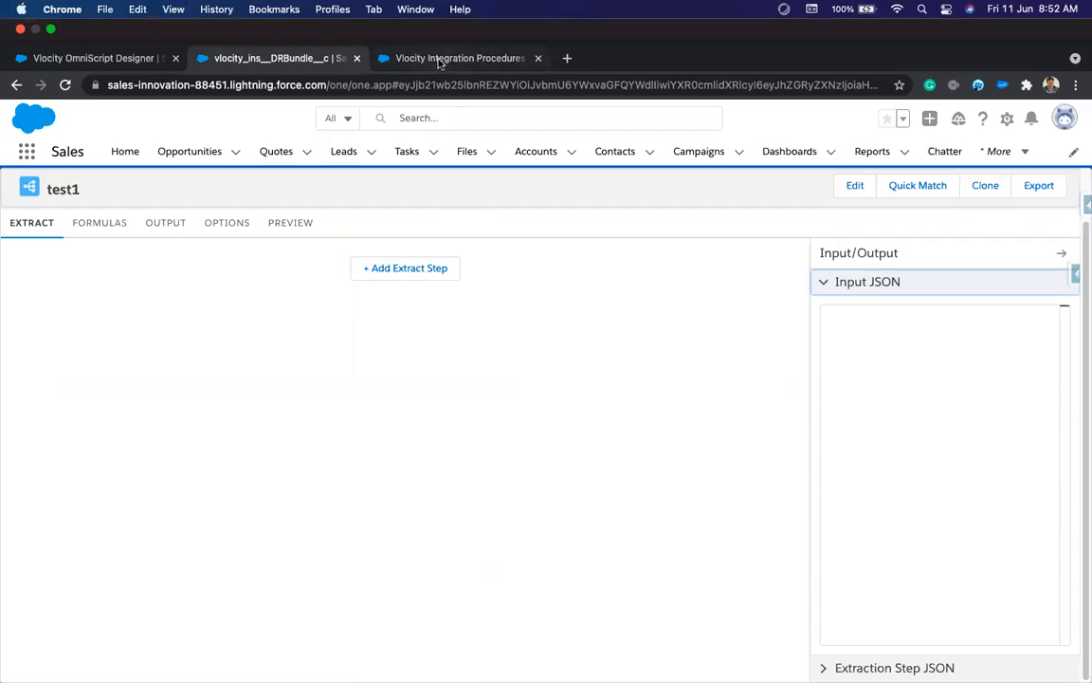
{"action": "left_click", "coordinate": [439, 63]}
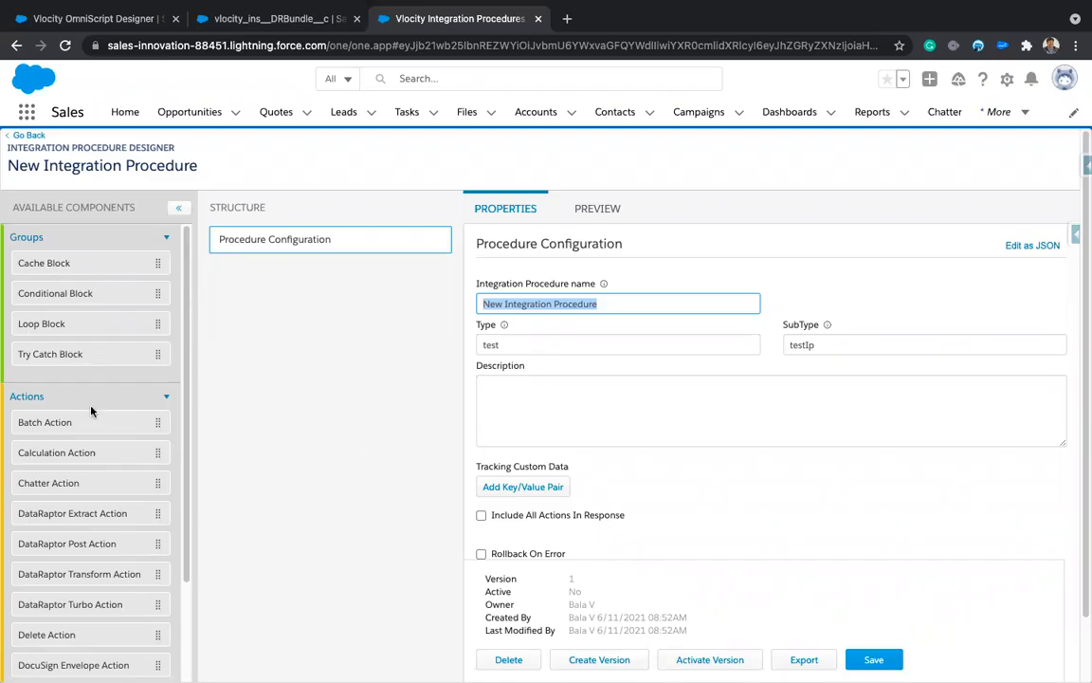
{"action": "scroll", "coordinate": [81, 474], "scroll_direction": "down", "scroll_amount": 4}
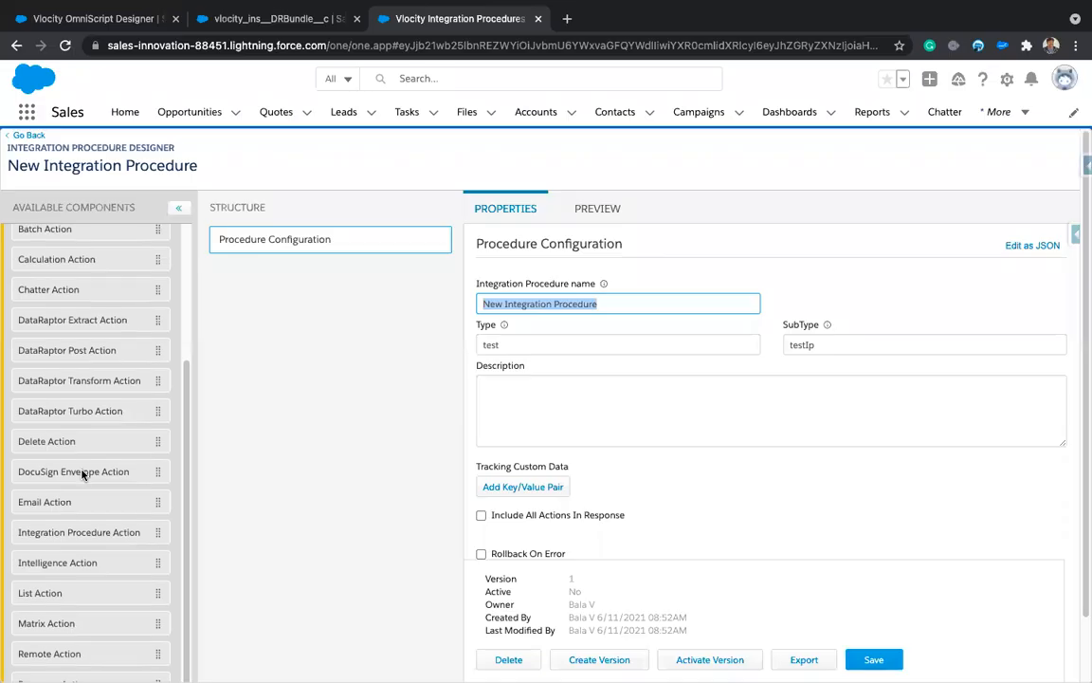
{"action": "scroll", "coordinate": [81, 474], "scroll_direction": "down", "scroll_amount": 1}
{"action": "scroll", "coordinate": [282, 509], "scroll_direction": "down", "scroll_amount": 1}
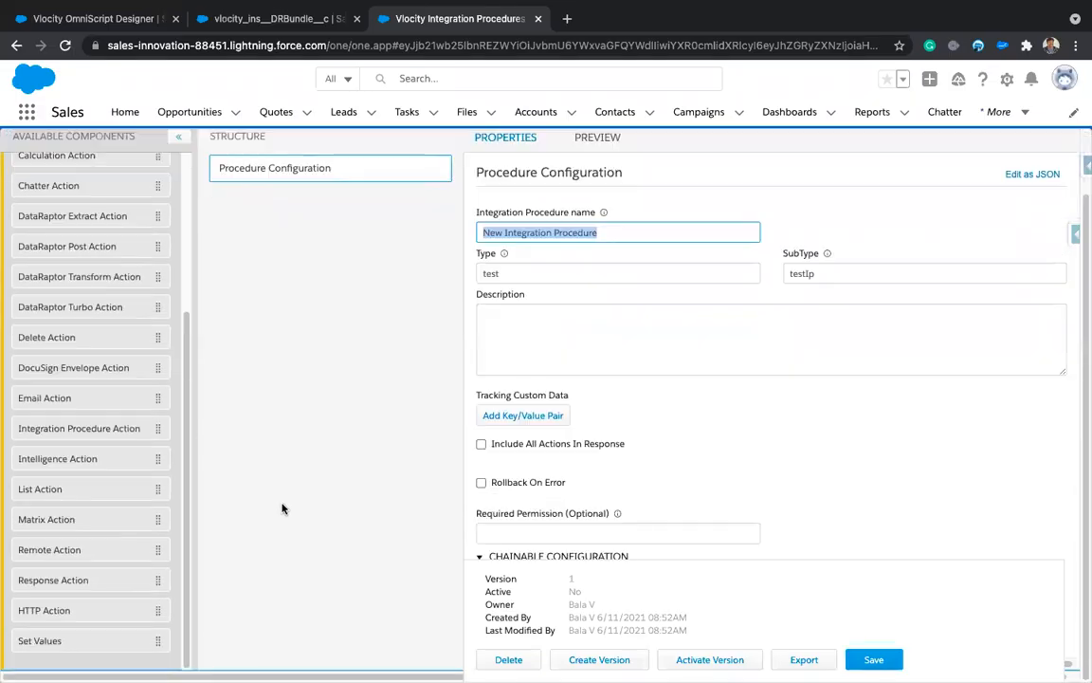
{"action": "scroll", "coordinate": [107, 452], "scroll_direction": "up", "scroll_amount": 3}
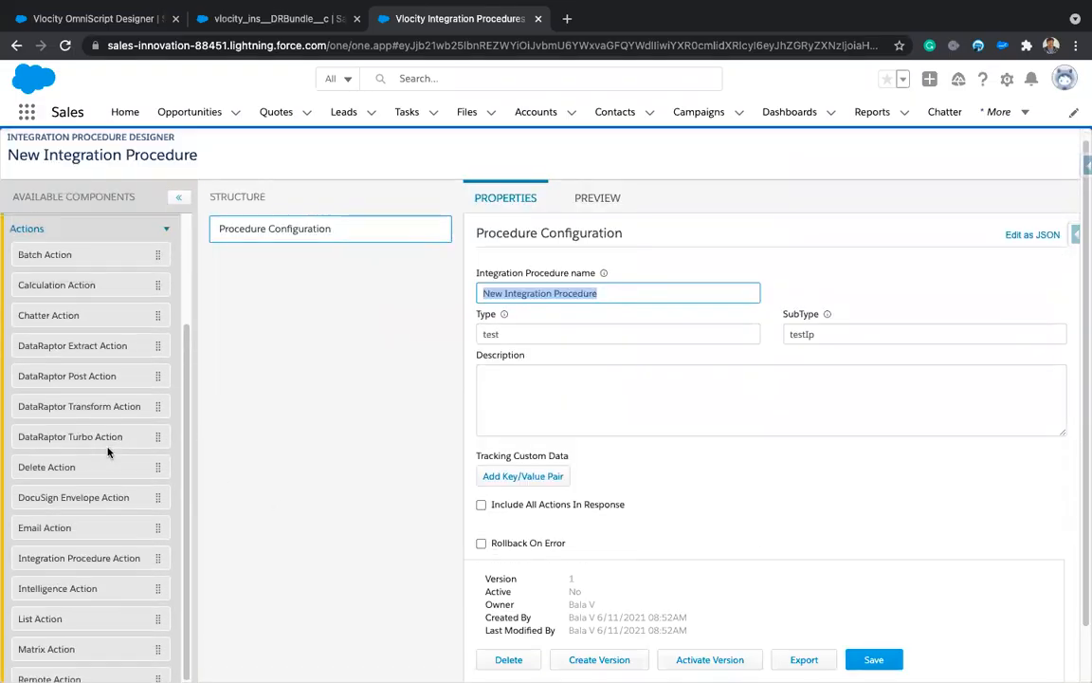
{"action": "scroll", "coordinate": [107, 452], "scroll_direction": "down", "scroll_amount": 1}
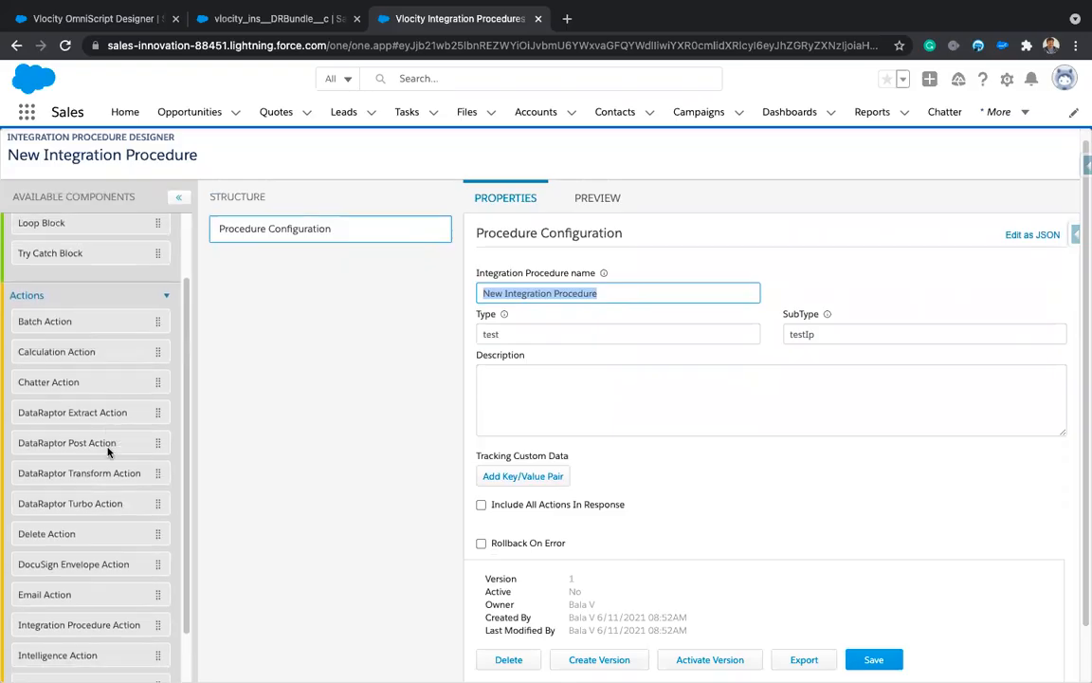
{"action": "scroll", "coordinate": [107, 452], "scroll_direction": "down", "scroll_amount": 1}
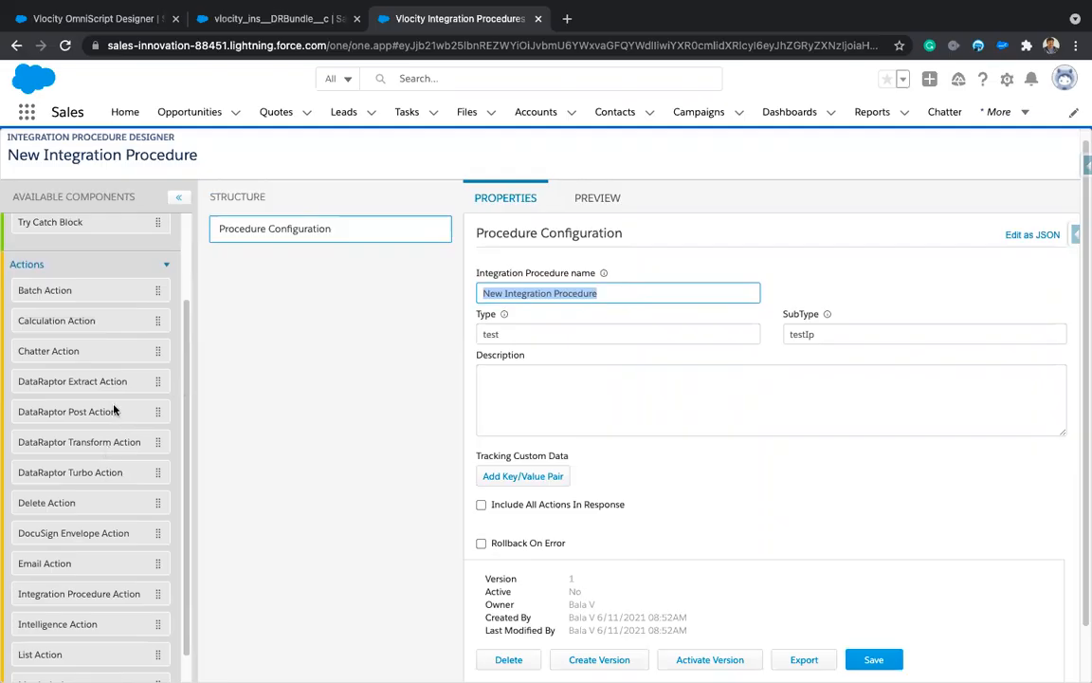
{"action": "scroll", "coordinate": [102, 362], "scroll_direction": "up", "scroll_amount": 4}
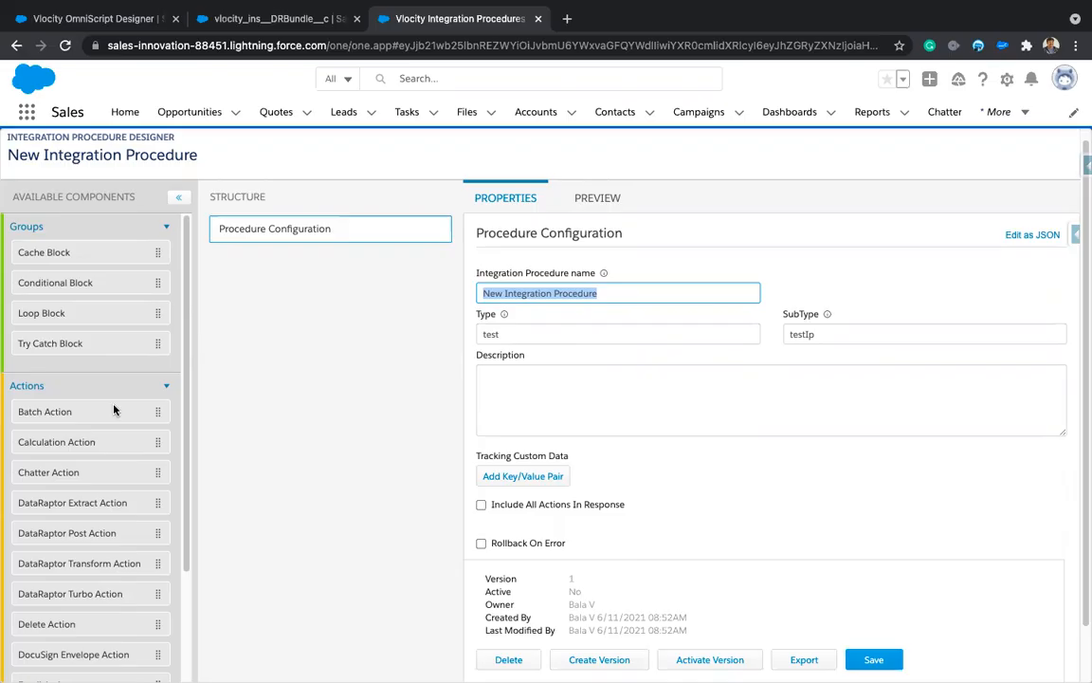
{"action": "scroll", "coordinate": [114, 410], "scroll_direction": "down", "scroll_amount": 3}
{"action": "scroll", "coordinate": [114, 410], "scroll_direction": "down", "scroll_amount": 1}
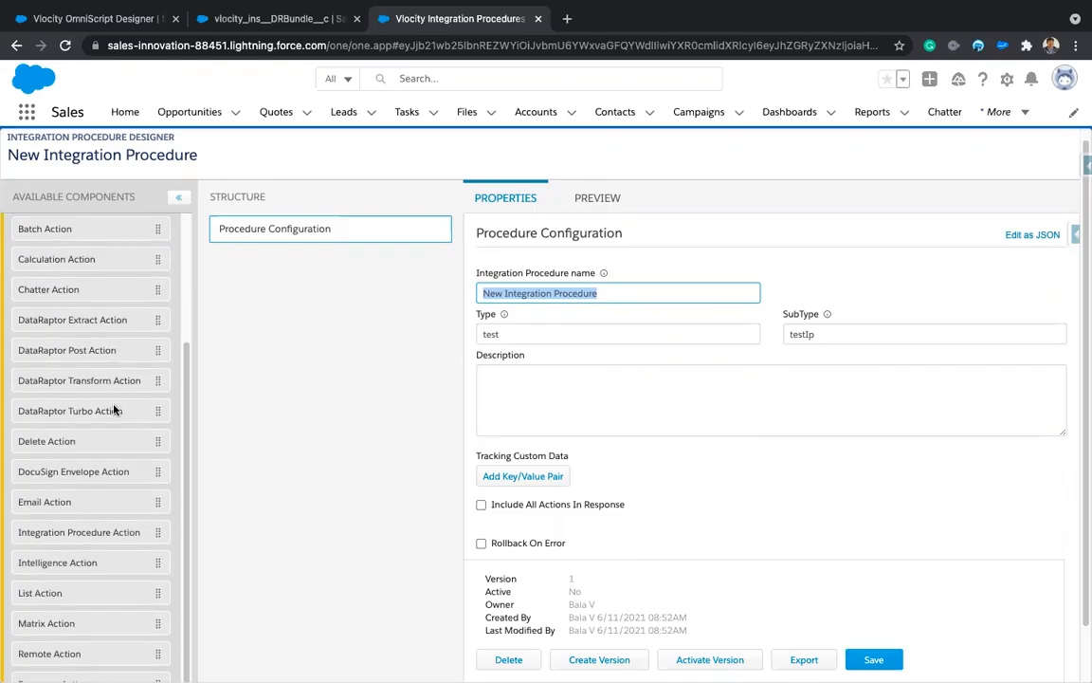
{"action": "scroll", "coordinate": [114, 410], "scroll_direction": "up", "scroll_amount": 1}
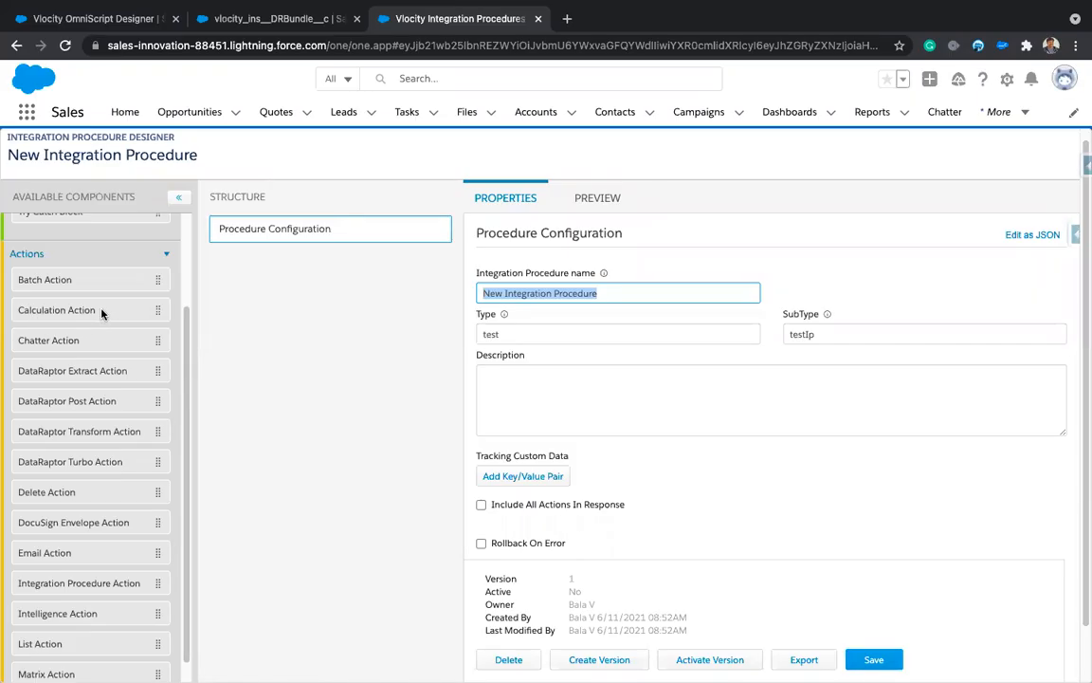
{"action": "scroll", "coordinate": [98, 314], "scroll_direction": "down", "scroll_amount": 2}
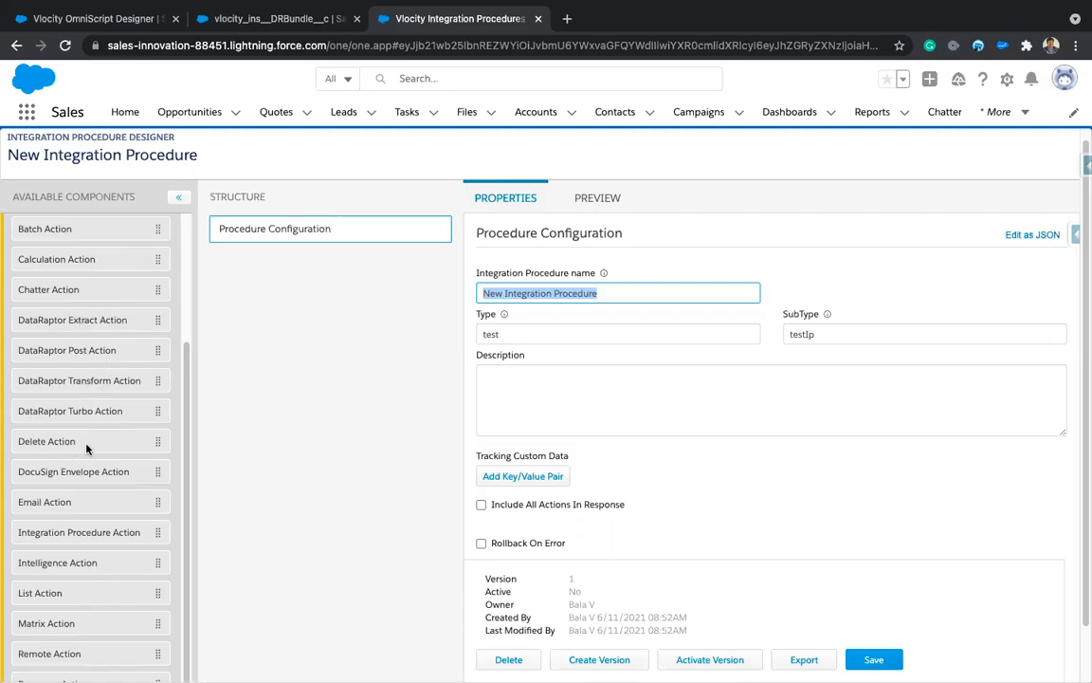
{"action": "scroll", "coordinate": [88, 445], "scroll_direction": "down", "scroll_amount": 1}
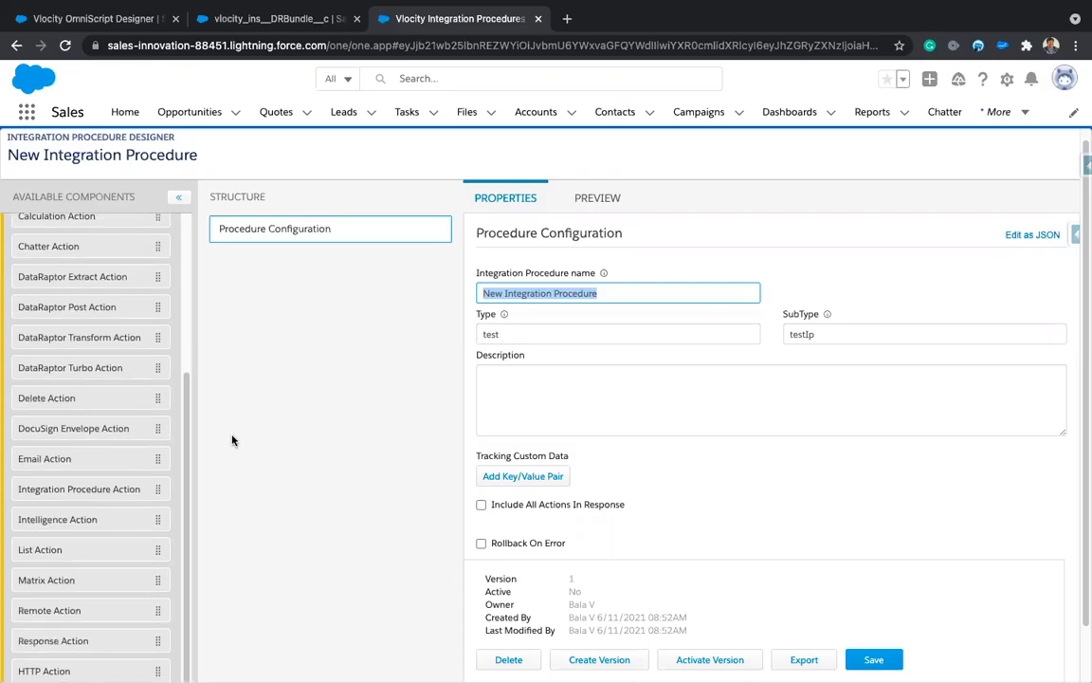
{"action": "scroll", "coordinate": [256, 451], "scroll_direction": "down", "scroll_amount": 1}
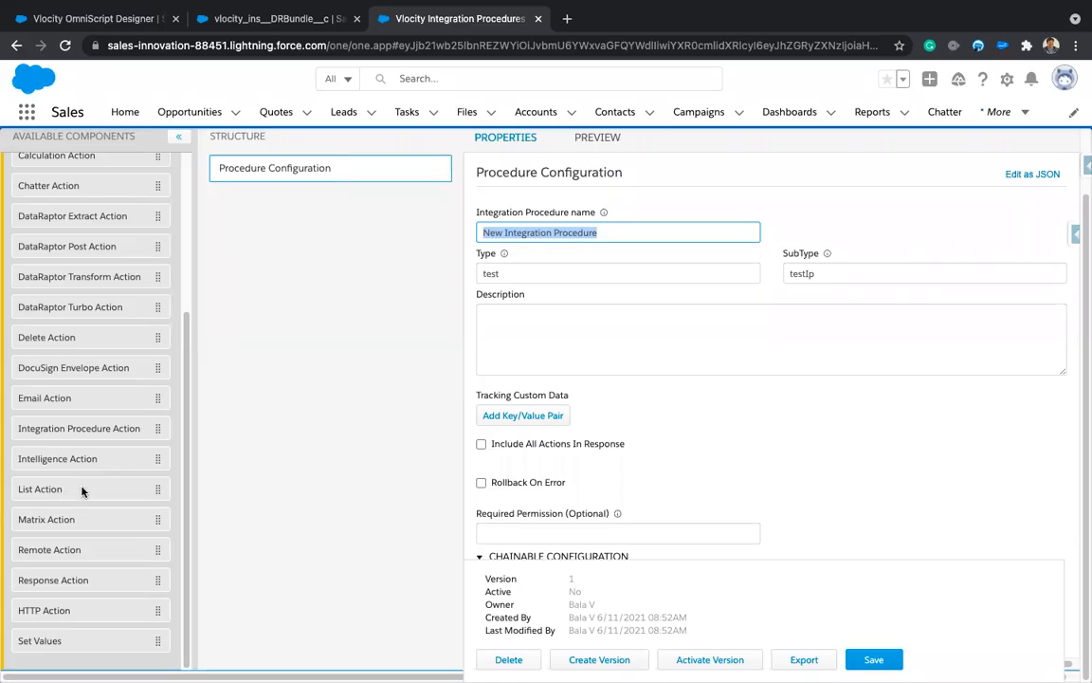
Step: Add ConditionalBlock1 to the procedure structure and select its condition formula
{"action": "left_click", "coordinate": [81, 491]}
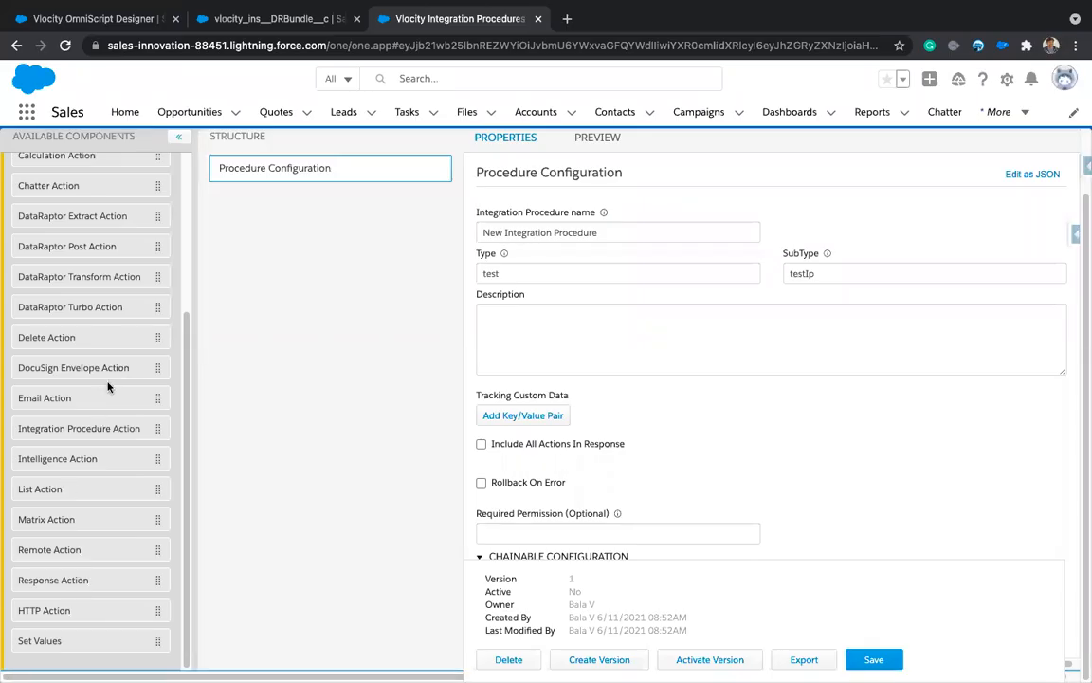
{"action": "scroll", "coordinate": [109, 386], "scroll_direction": "up", "scroll_amount": 6}
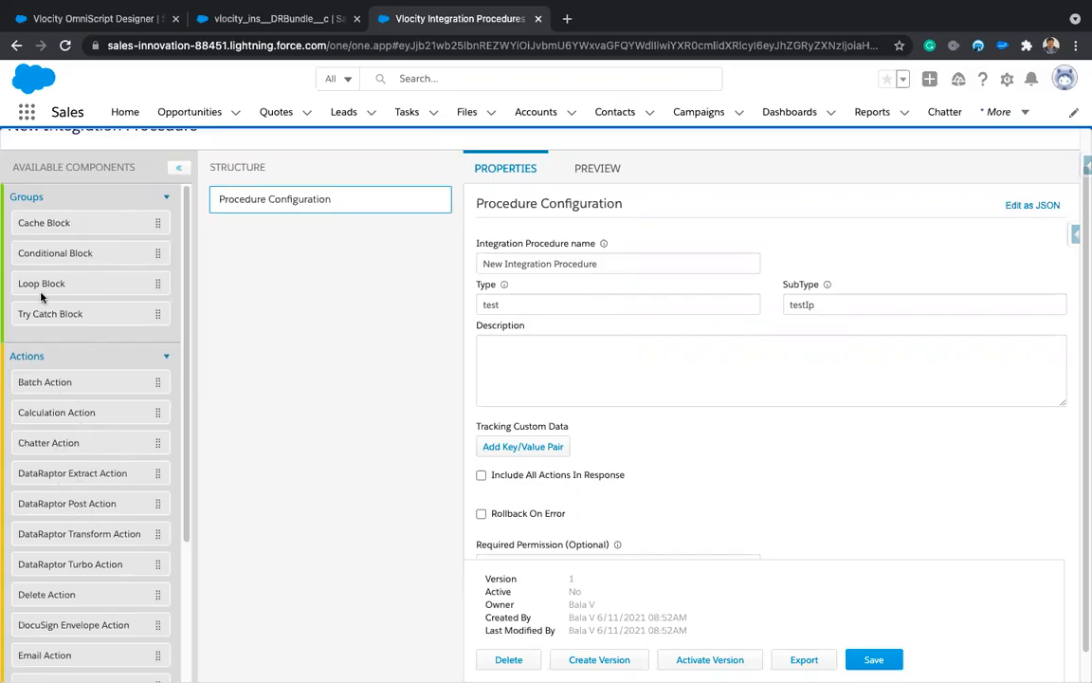
{"action": "left_click_drag", "start_coordinate": [133, 250], "coordinate": [275, 249]}
{"action": "left_click", "coordinate": [273, 251]}
{"action": "left_click", "coordinate": [530, 320]}
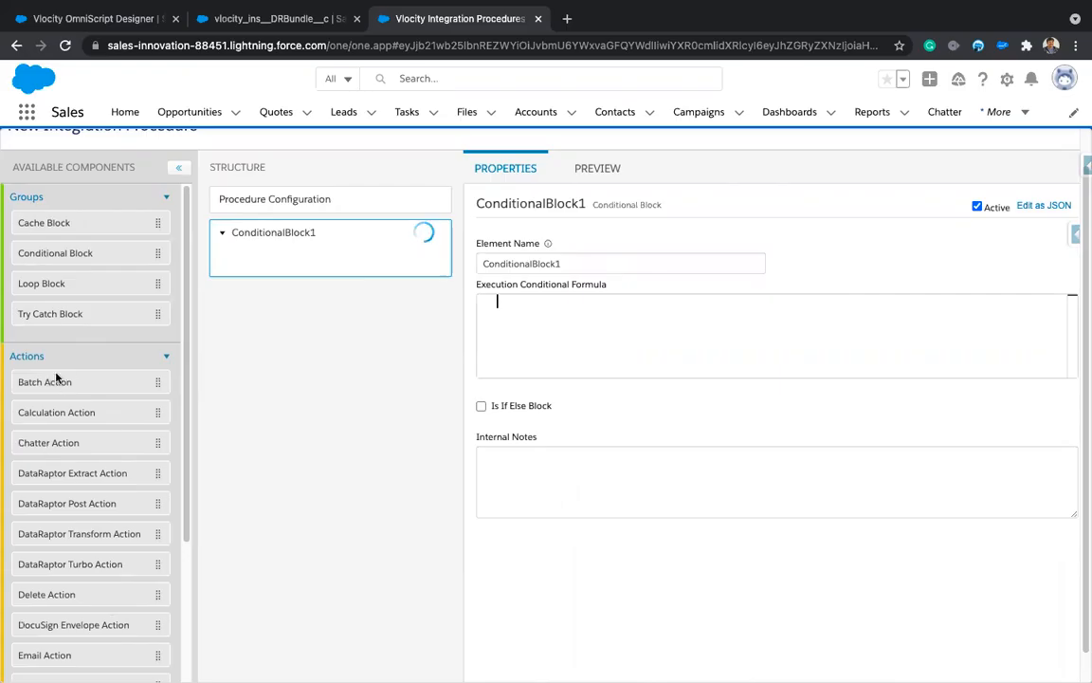
Step: Nest BatchAction1 inside ConditionalBlock1 and review both elements' properties
{"action": "left_click_drag", "start_coordinate": [48, 385], "coordinate": [275, 254]}
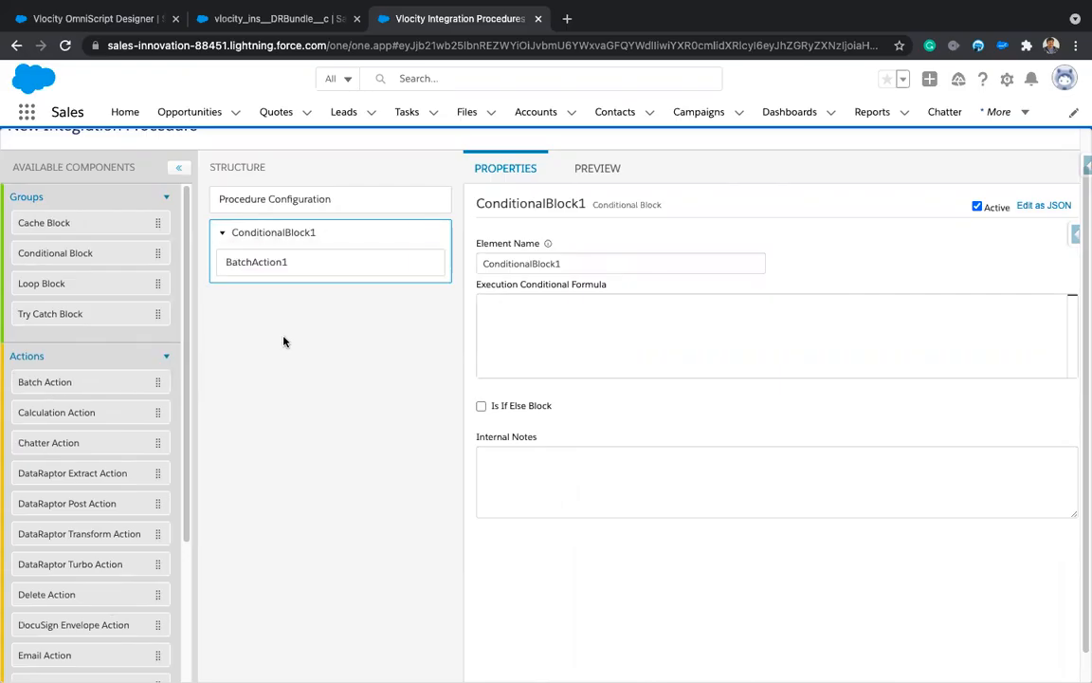
{"action": "left_click", "coordinate": [338, 234]}
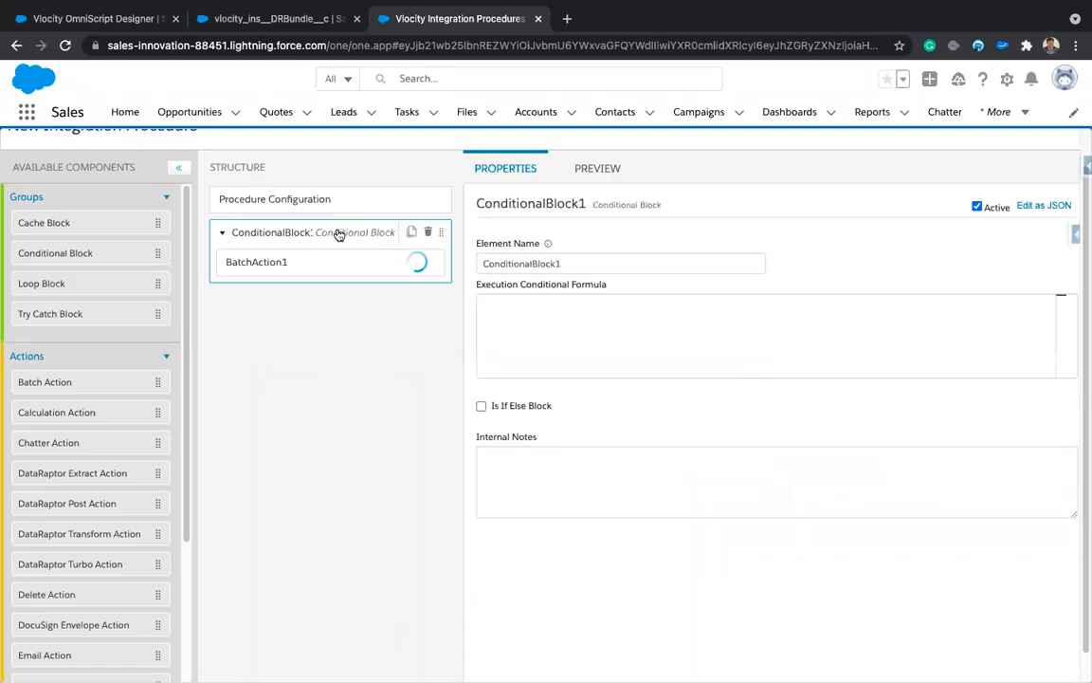
{"action": "left_click", "coordinate": [297, 262]}
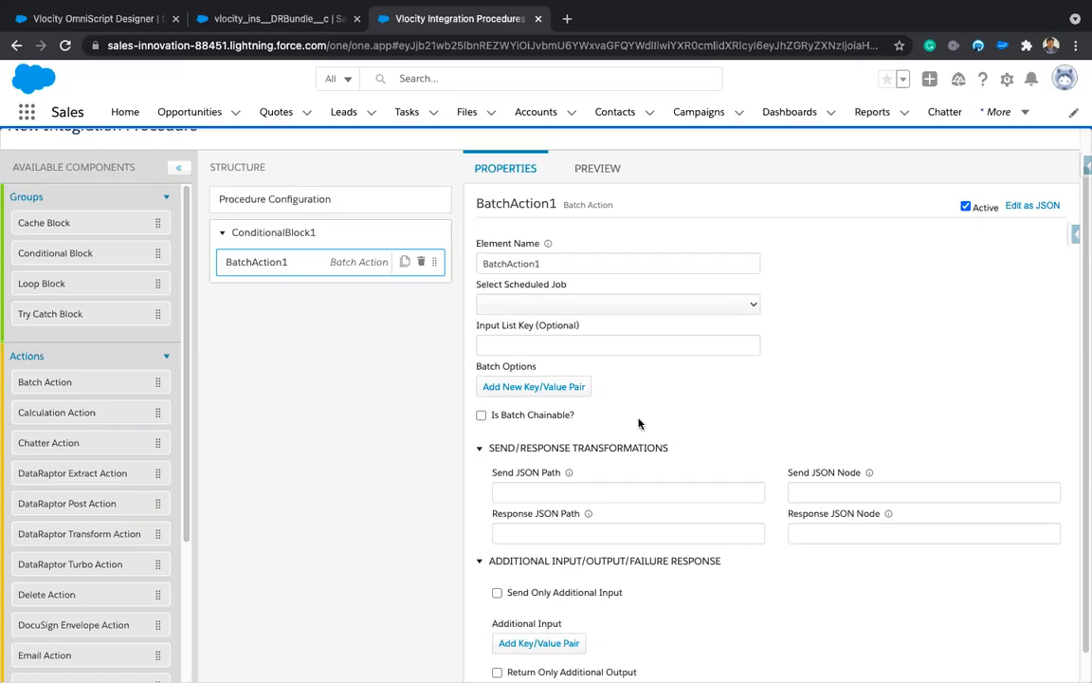
{"action": "scroll", "coordinate": [639, 424], "scroll_direction": "down", "scroll_amount": 1}
{"action": "scroll", "coordinate": [639, 424], "scroll_direction": "down", "scroll_amount": 3}
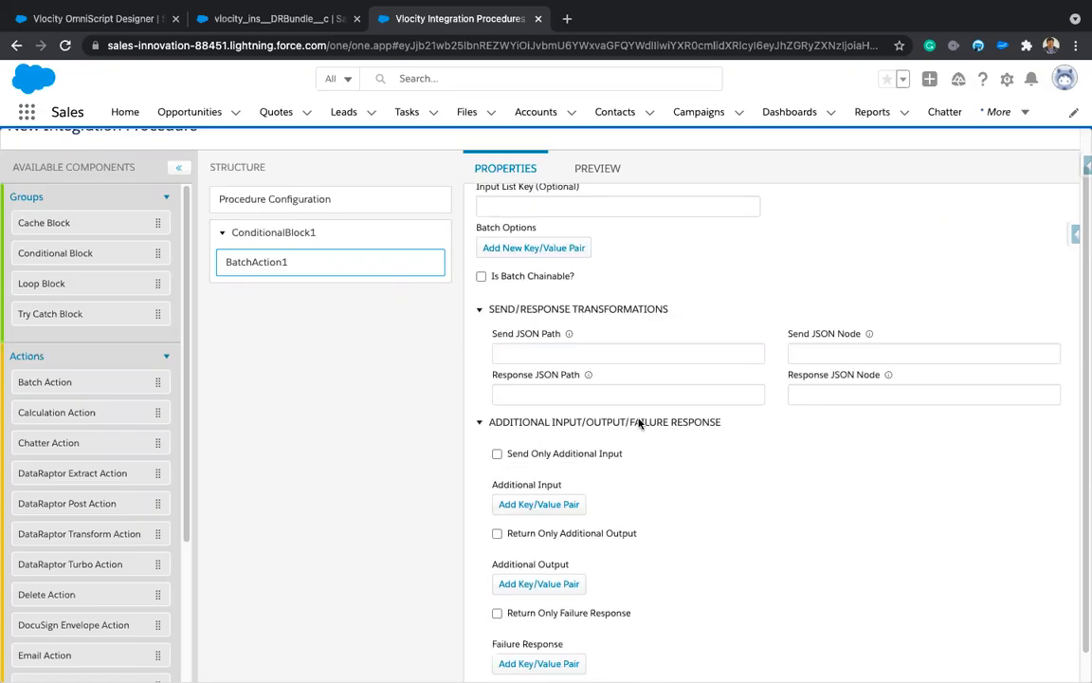
{"action": "scroll", "coordinate": [639, 424], "scroll_direction": "up", "scroll_amount": 3}
{"action": "scroll", "coordinate": [639, 424], "scroll_direction": "up", "scroll_amount": 1}
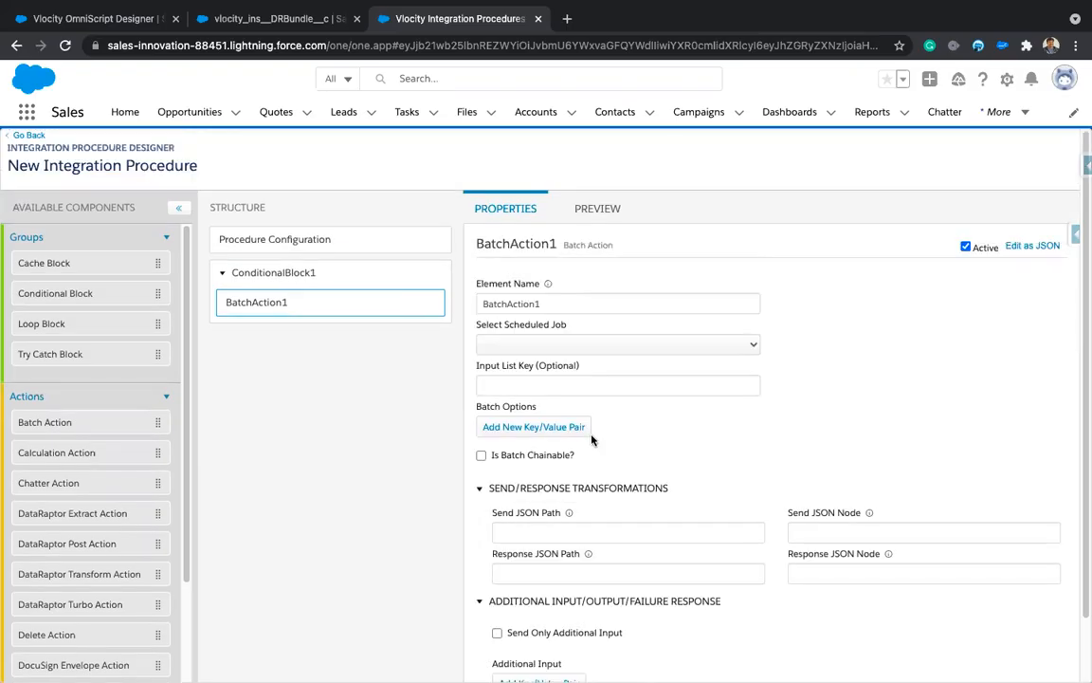
{"action": "scroll", "coordinate": [161, 411], "scroll_direction": "down", "scroll_amount": 1}
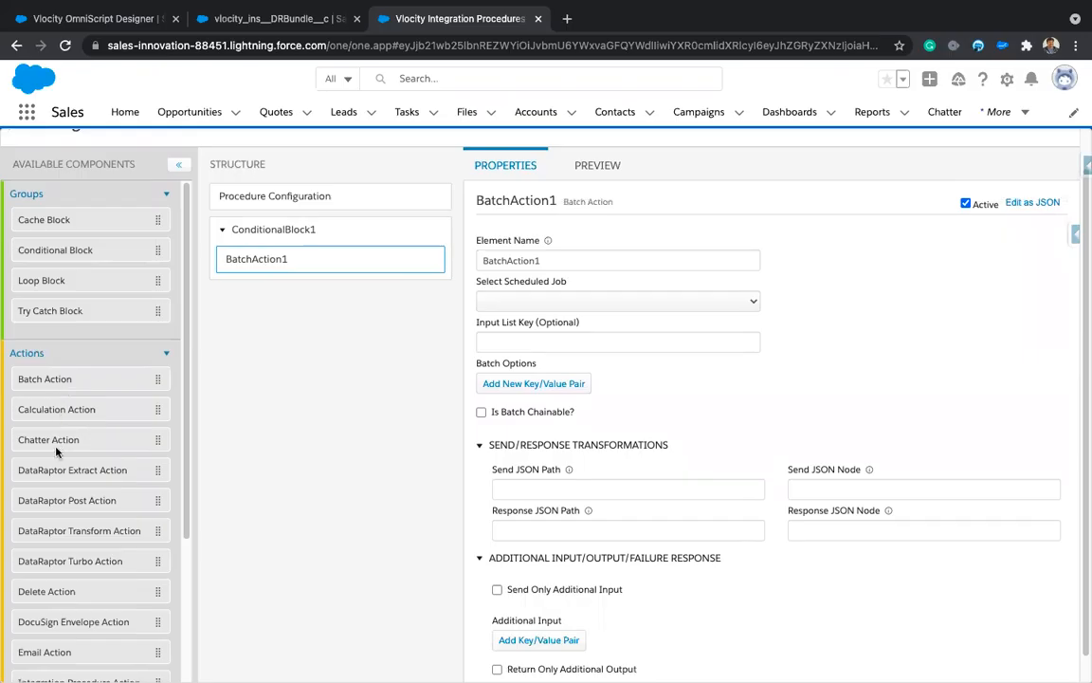
Step: Place ChatterAction1 below ConditionalBlock1 and recheck the block's settings
{"action": "left_click_drag", "start_coordinate": [301, 291], "coordinate": [290, 303]}
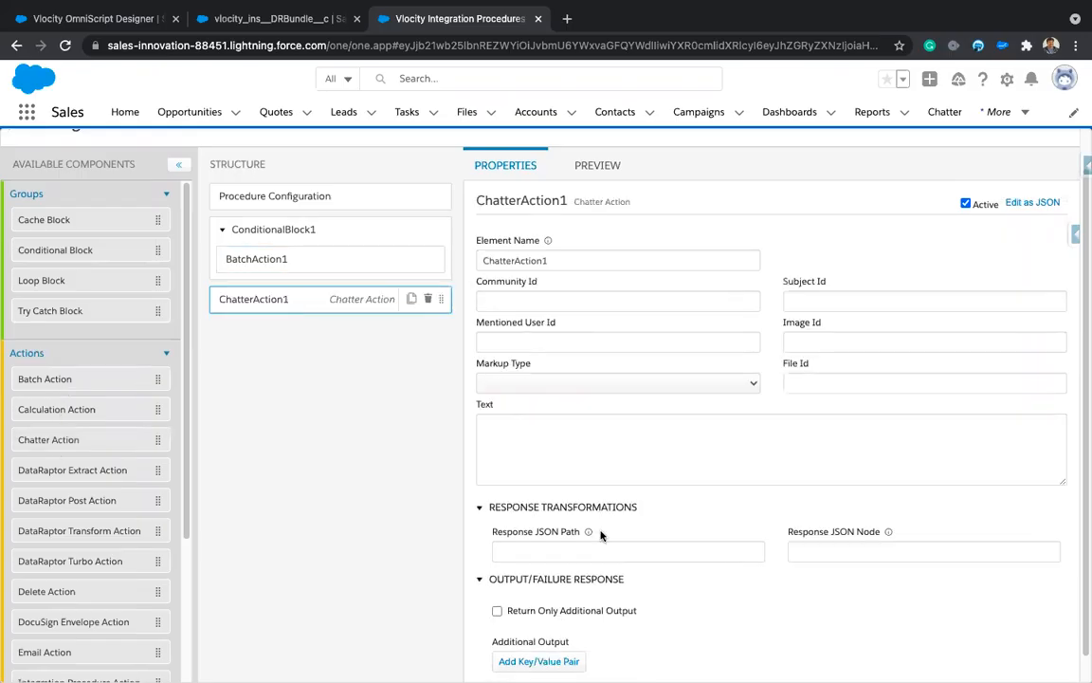
{"action": "scroll", "coordinate": [599, 532], "scroll_direction": "down", "scroll_amount": 1}
{"action": "scroll", "coordinate": [600, 532], "scroll_direction": "down", "scroll_amount": 5}
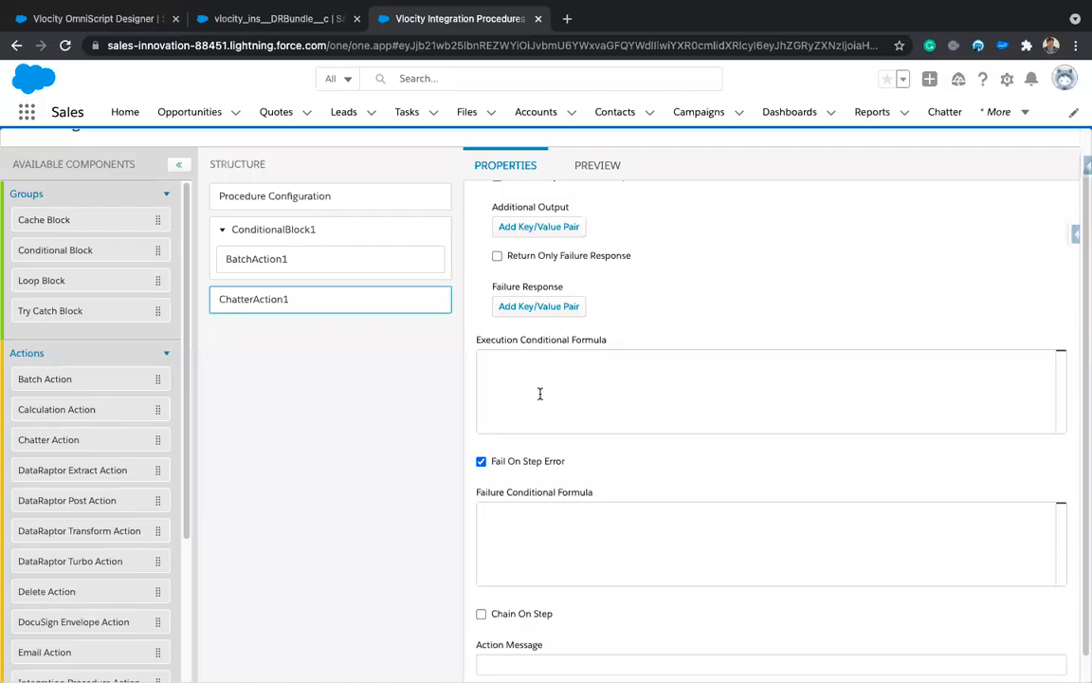
{"action": "left_click", "coordinate": [339, 234]}
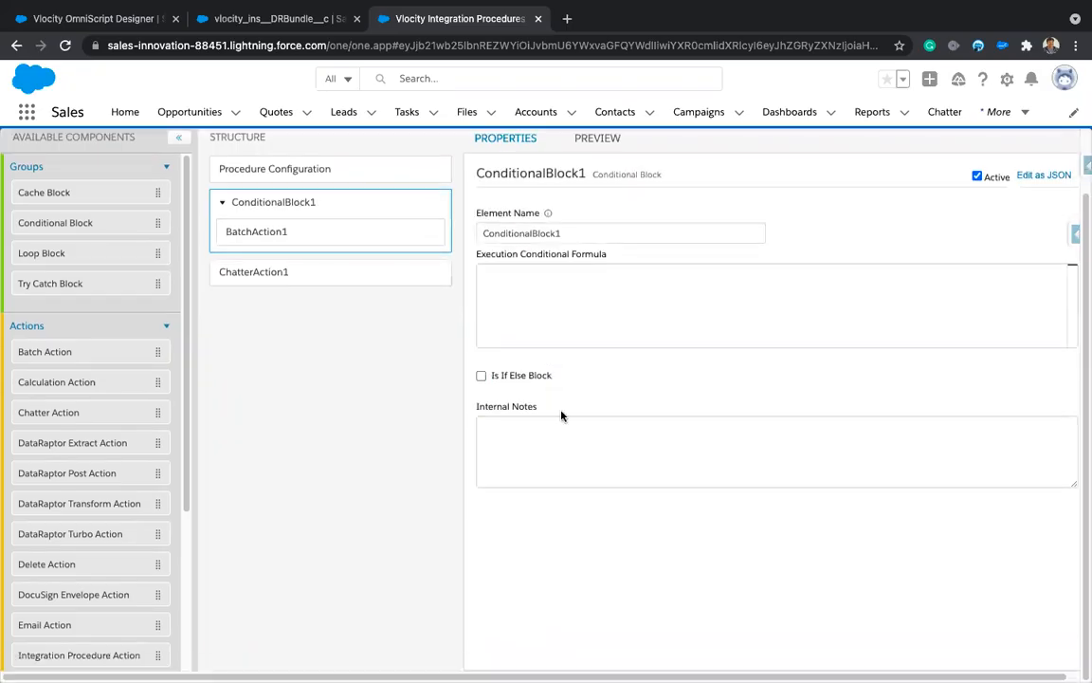
{"action": "scroll", "coordinate": [561, 414], "scroll_direction": "up", "scroll_amount": 1}
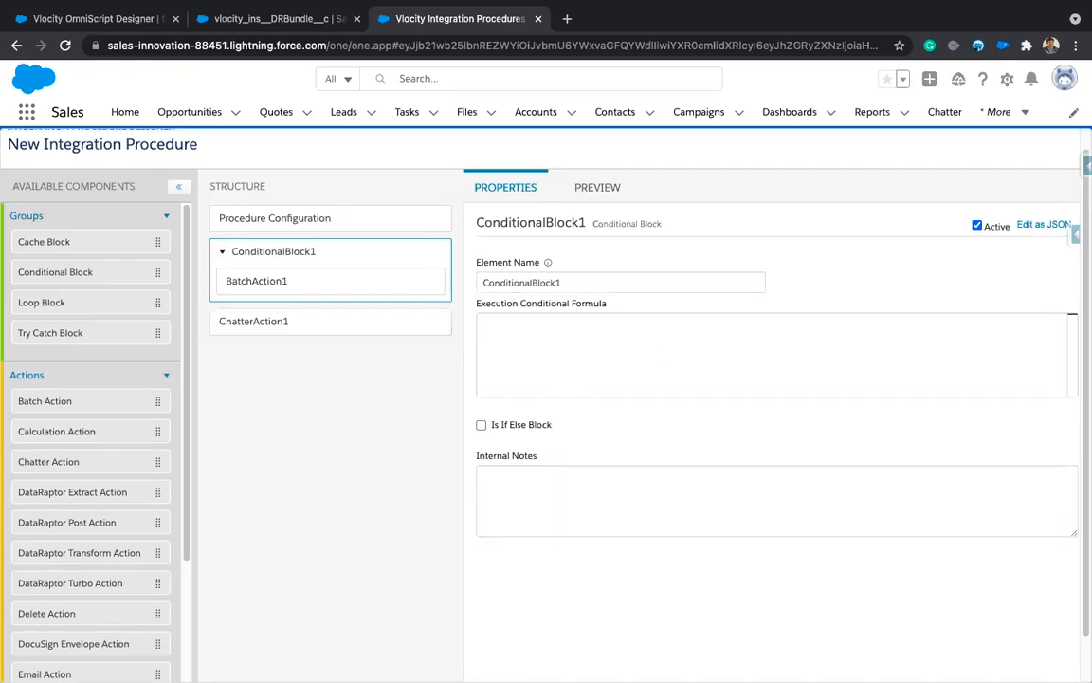
Step: Inspect ChatterAction1's post text and execution condition fields, leaving them empty
{"action": "left_click", "coordinate": [284, 322]}
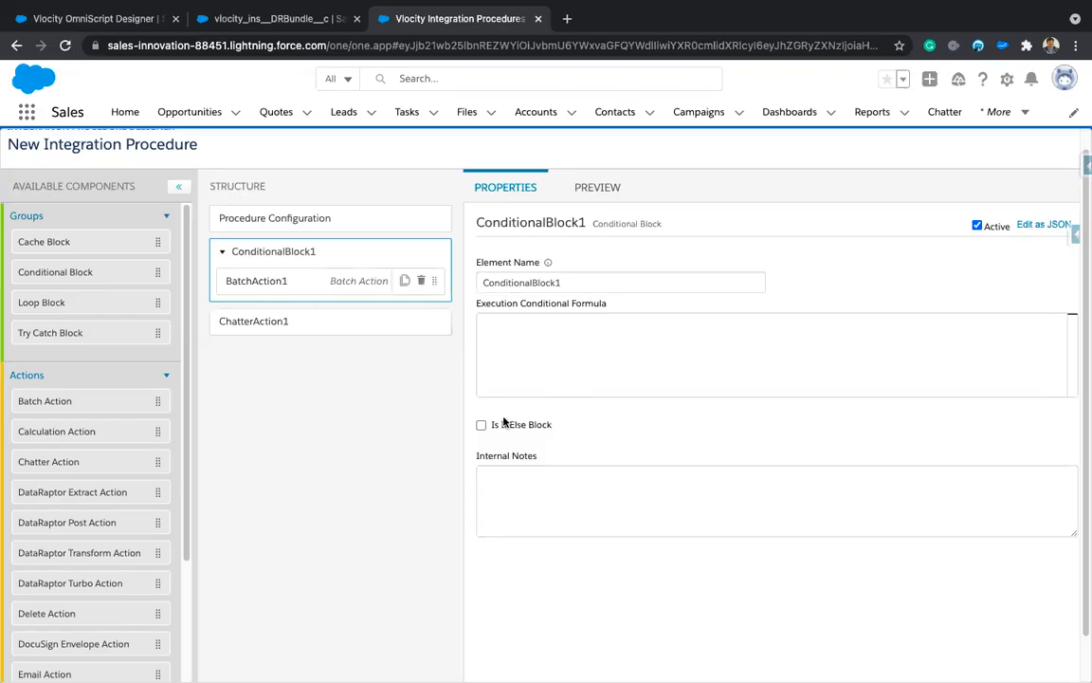
{"action": "left_click", "coordinate": [524, 473]}
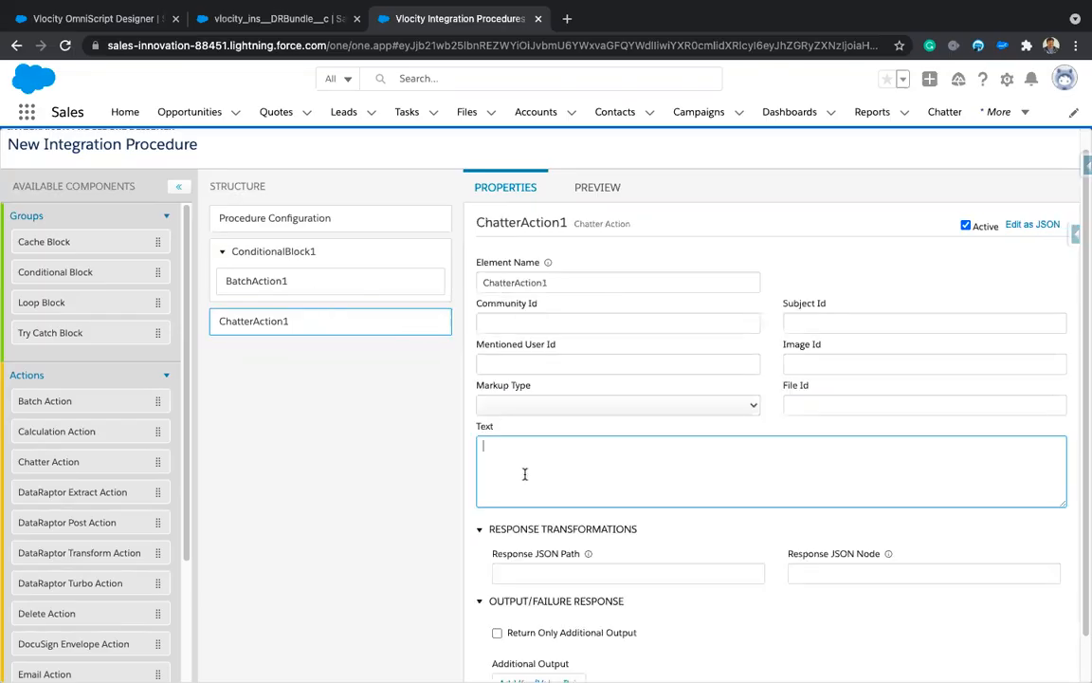
{"action": "scroll", "coordinate": [549, 473], "scroll_direction": "down", "scroll_amount": 5}
{"action": "left_click", "coordinate": [550, 462]}
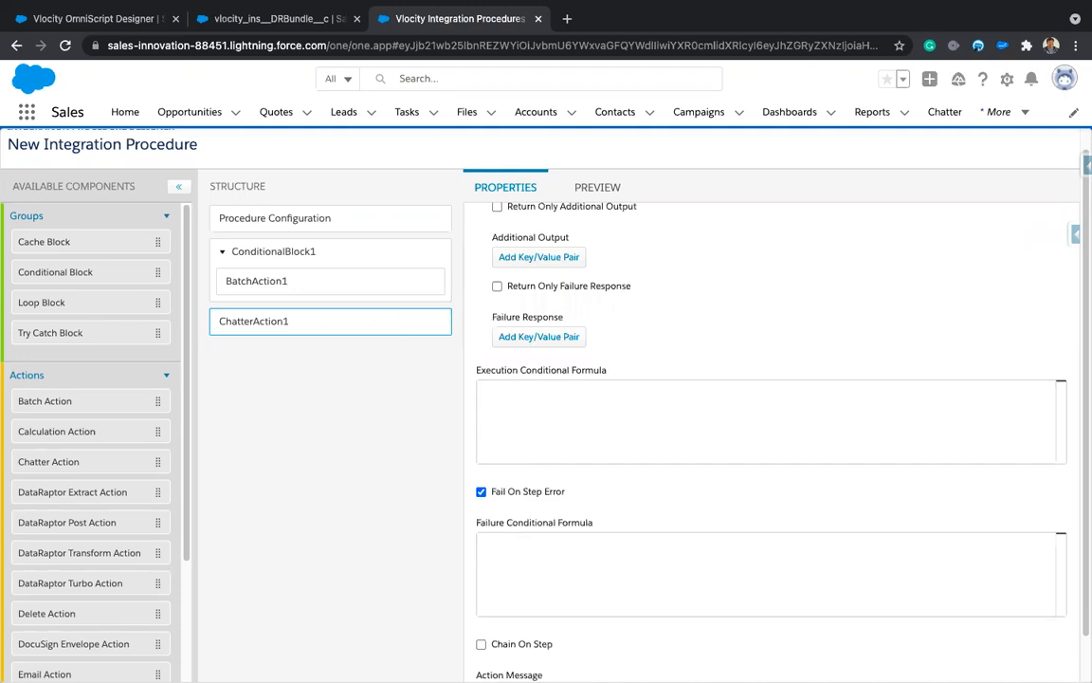
{"action": "scroll", "coordinate": [678, 312], "scroll_direction": "up", "scroll_amount": 3}
{"action": "scroll", "coordinate": [591, 336], "scroll_direction": "up", "scroll_amount": 2}
{"action": "left_click", "coordinate": [563, 350]}
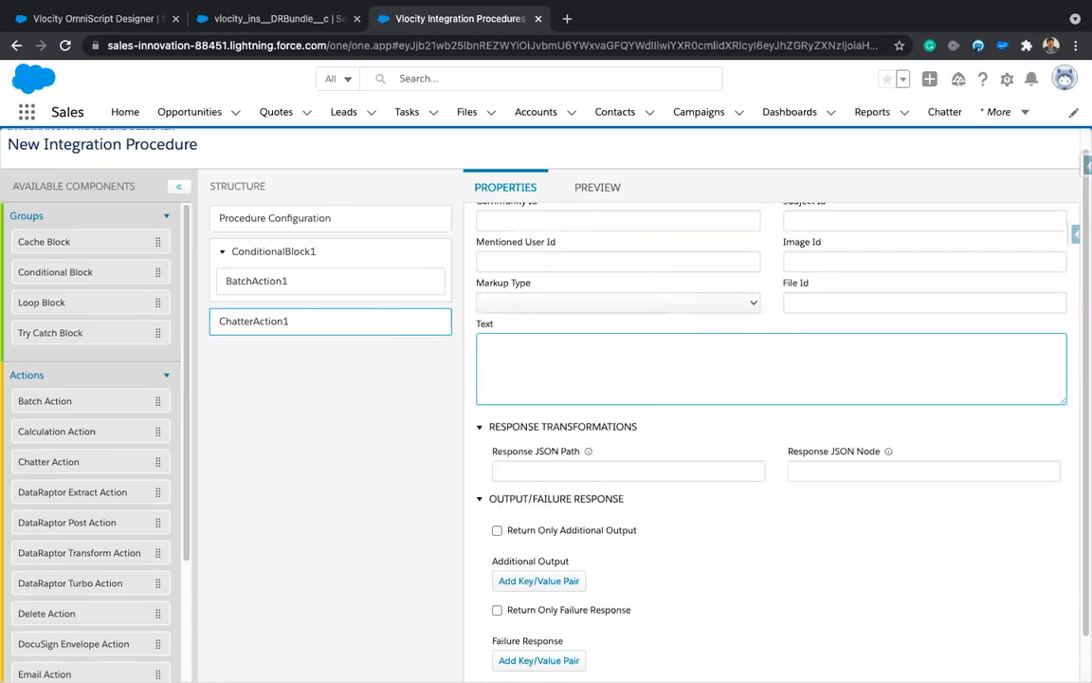
{"action": "scroll", "coordinate": [306, 534], "scroll_direction": "down", "scroll_amount": 1}
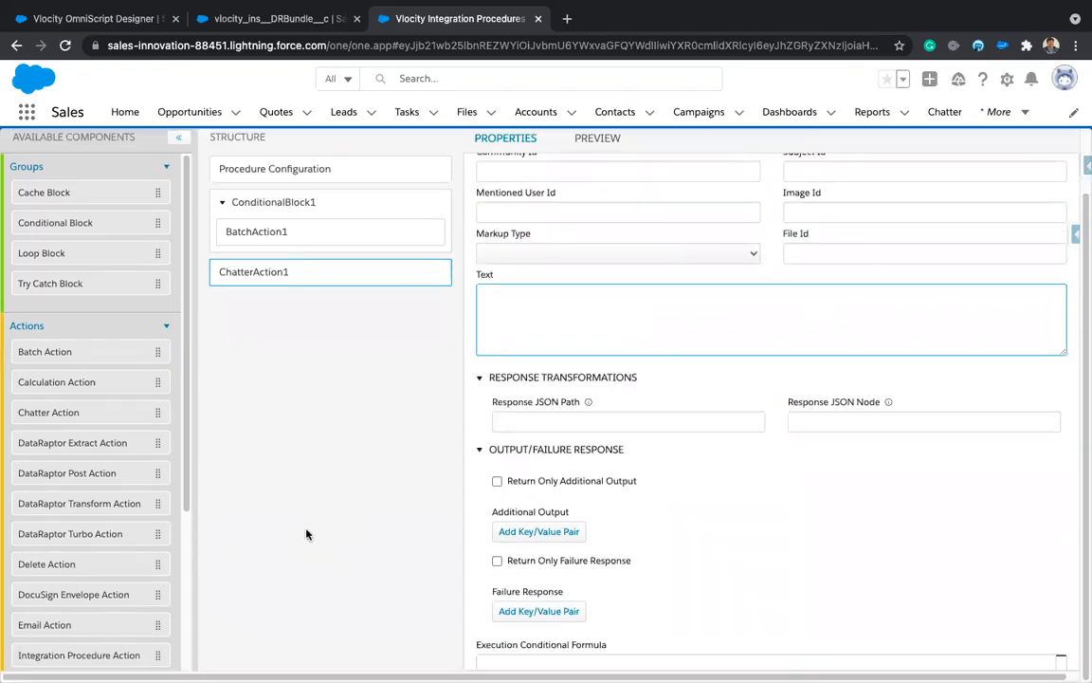
{"action": "scroll", "coordinate": [306, 534], "scroll_direction": "up", "scroll_amount": 1}
{"action": "left_click", "coordinate": [310, 239]}
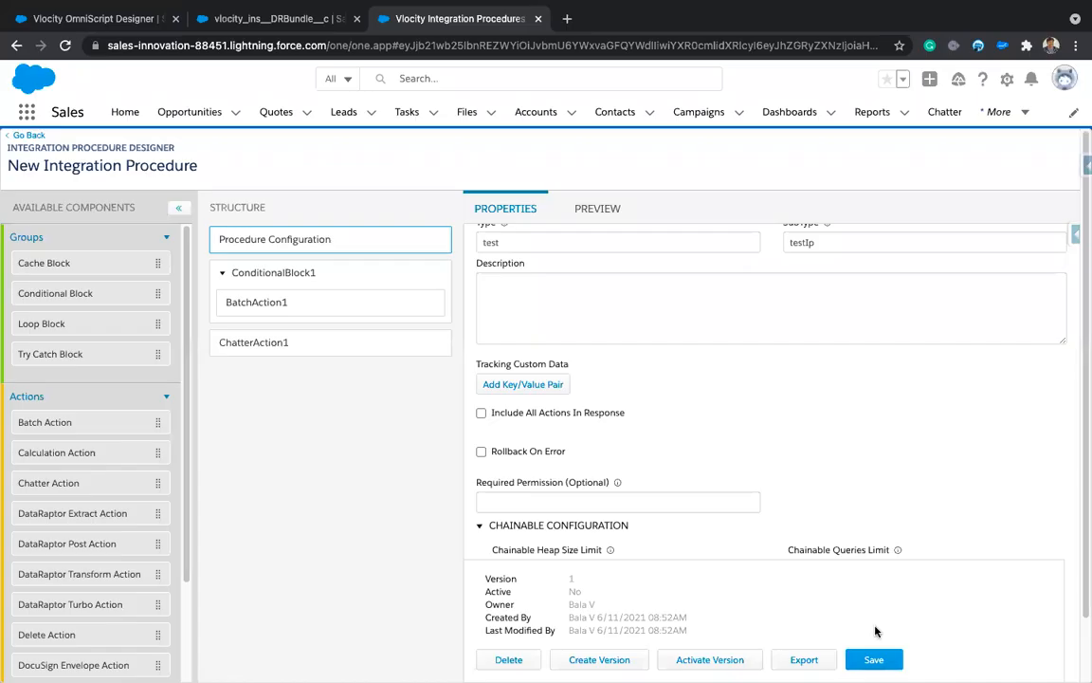
Step: Save the integration procedure and reload the designer page
{"action": "left_click", "coordinate": [873, 658]}
{"action": "left_click", "coordinate": [66, 49]}
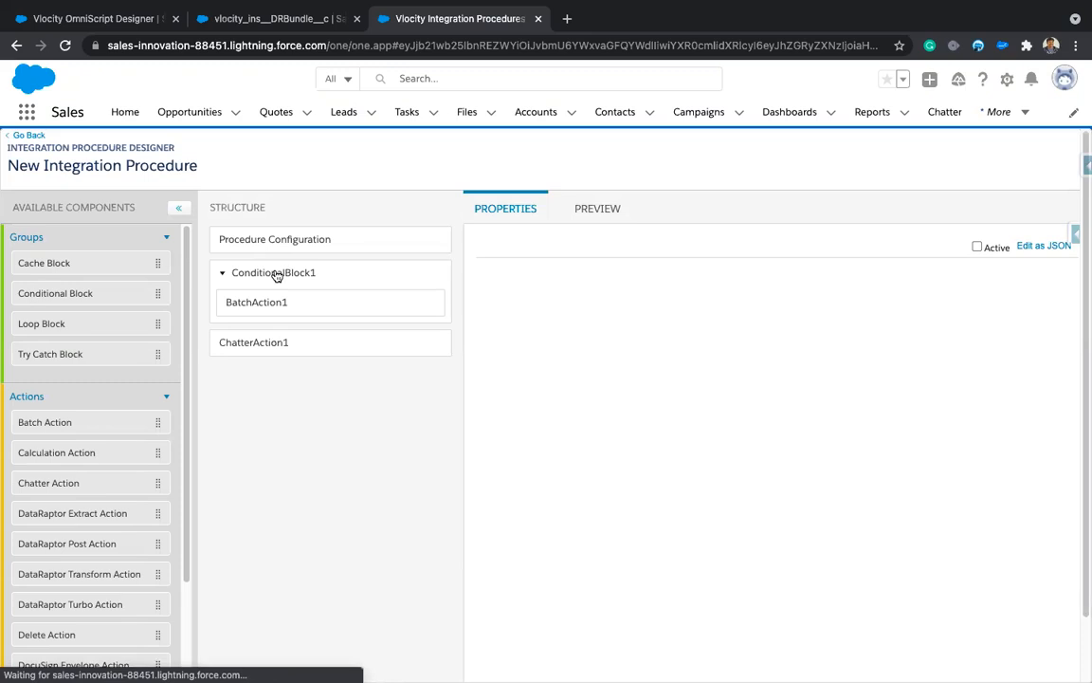
Step: Set ConditionalBlock1's execution condition formula to ISNOTBLANK(%Account:name%) using the autocomplete function
{"action": "left_click", "coordinate": [275, 274]}
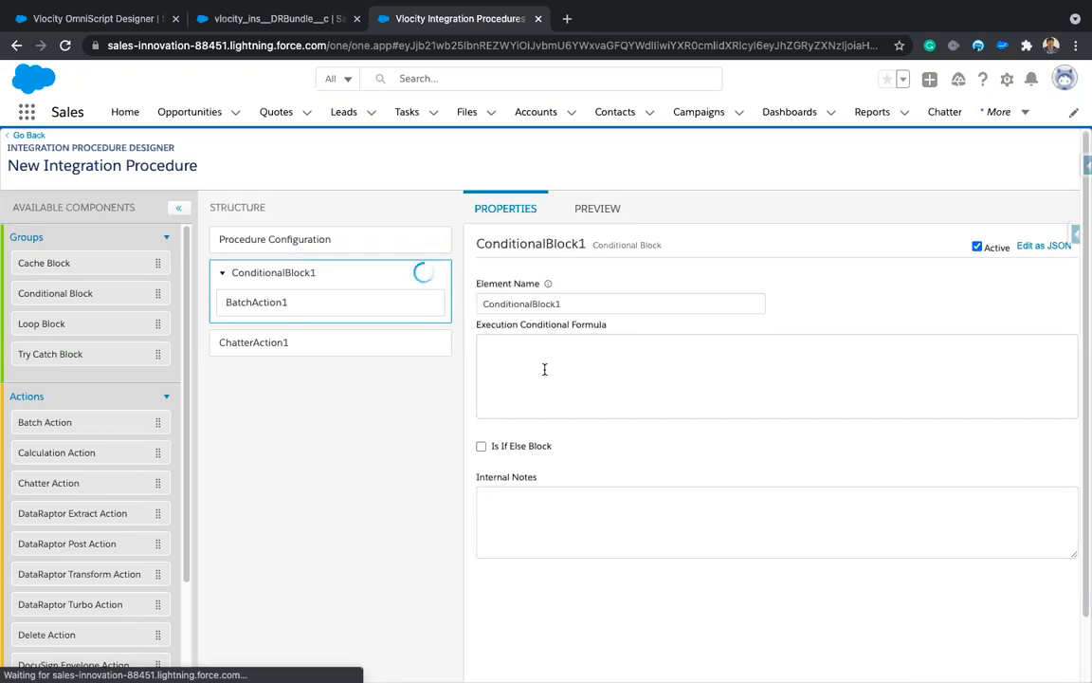
{"action": "left_click", "coordinate": [544, 369]}
{"action": "type", "text": "i"}
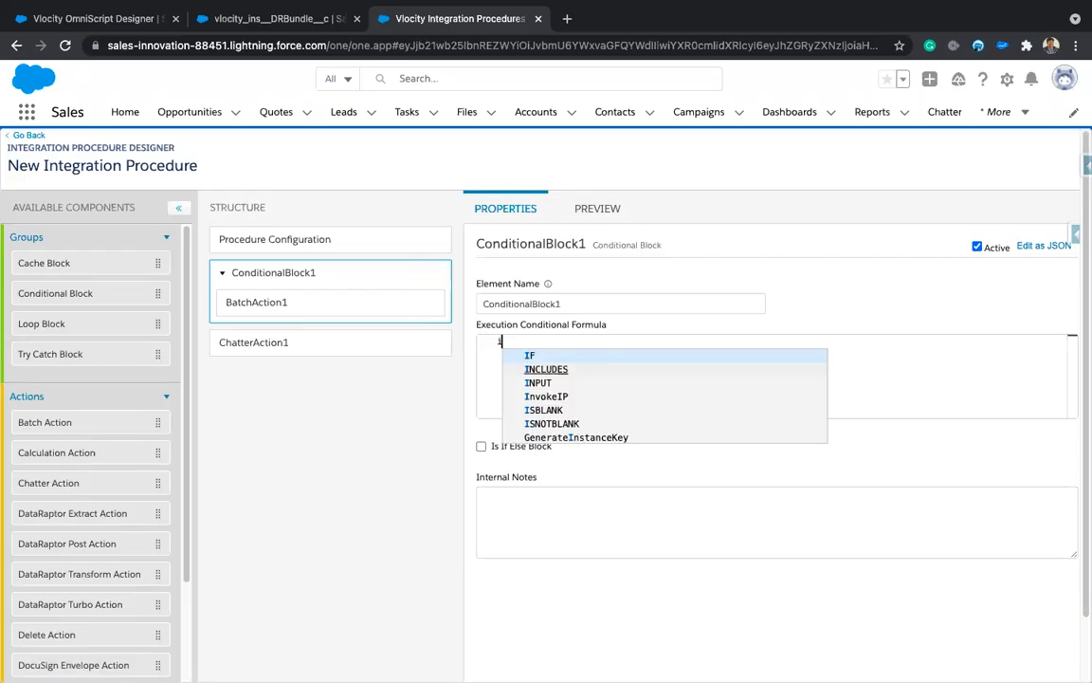
{"action": "type", "text": "f"}
{"action": "key", "text": "BackSpace"}
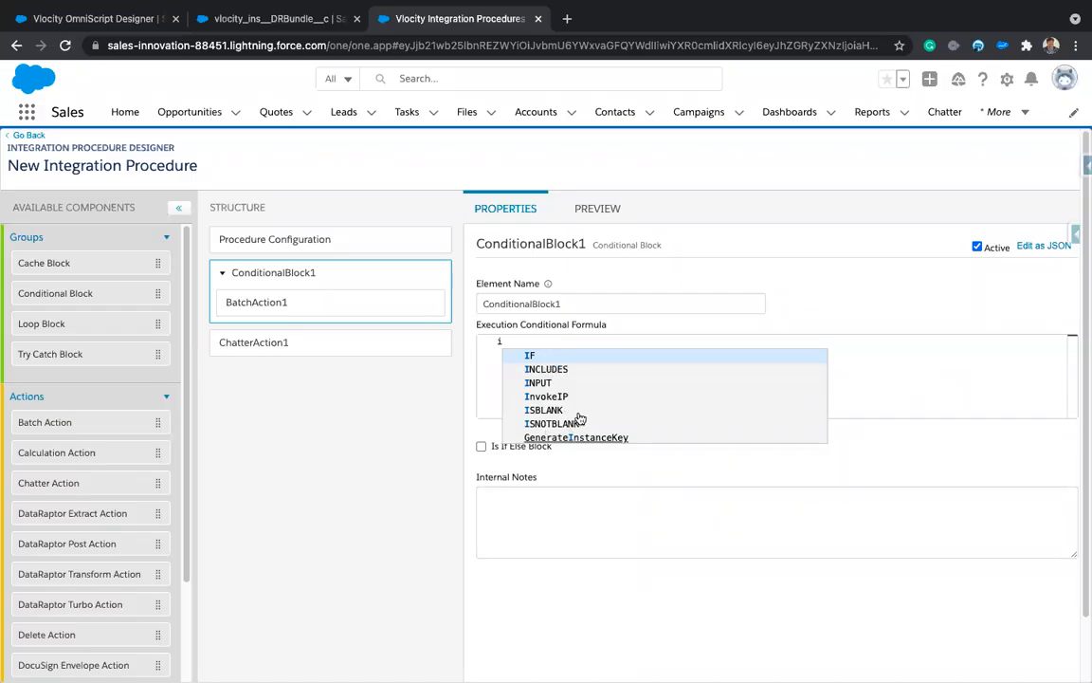
{"action": "left_click", "coordinate": [550, 424]}
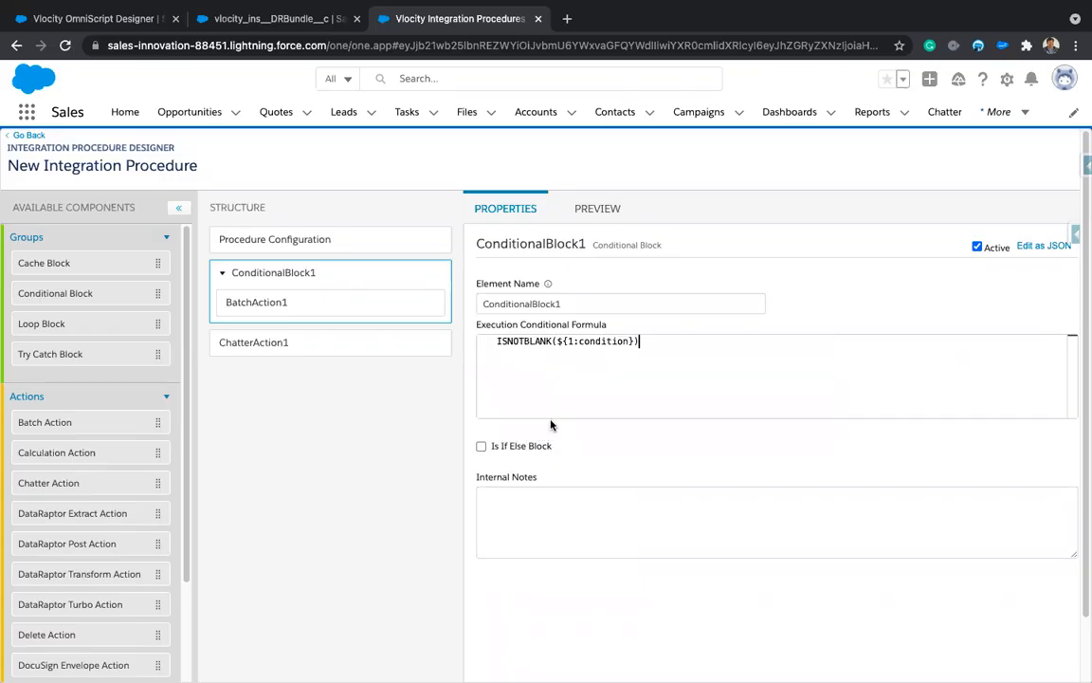
{"action": "double_click", "coordinate": [603, 340]}
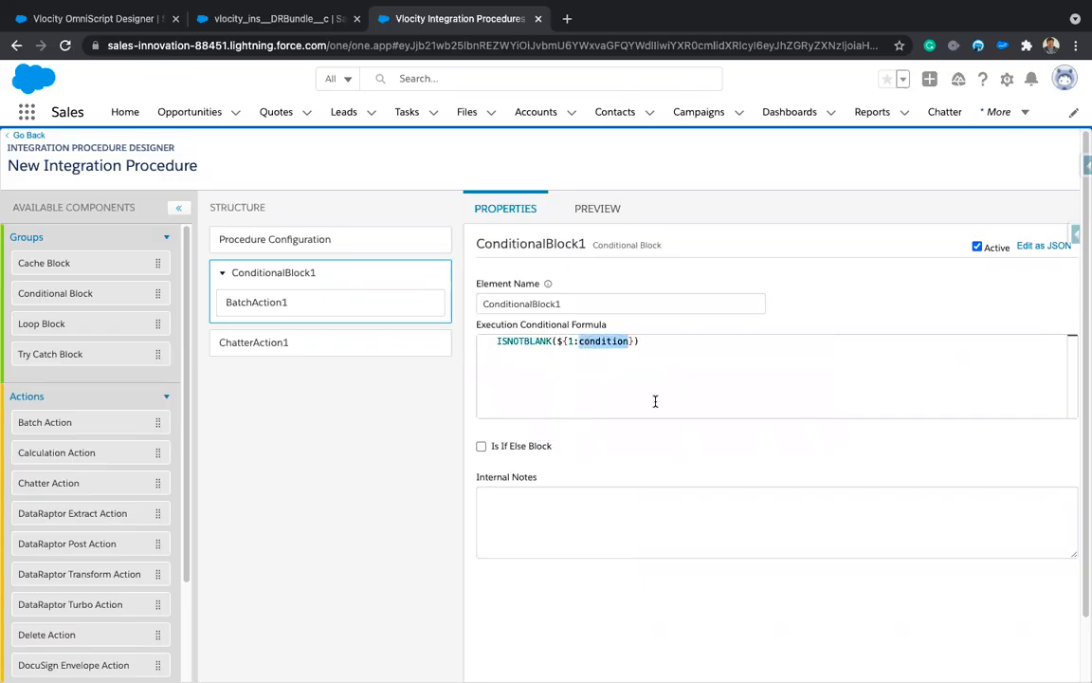
{"action": "key", "text": "BackSpace"}
{"action": "key", "text": "BackSpace"}
{"action": "key", "text": "BackSpace"}
{"action": "key", "text": "BackSpace"}
{"action": "key", "text": "BackSpace"}
{"action": "key", "text": "BackSpace"}
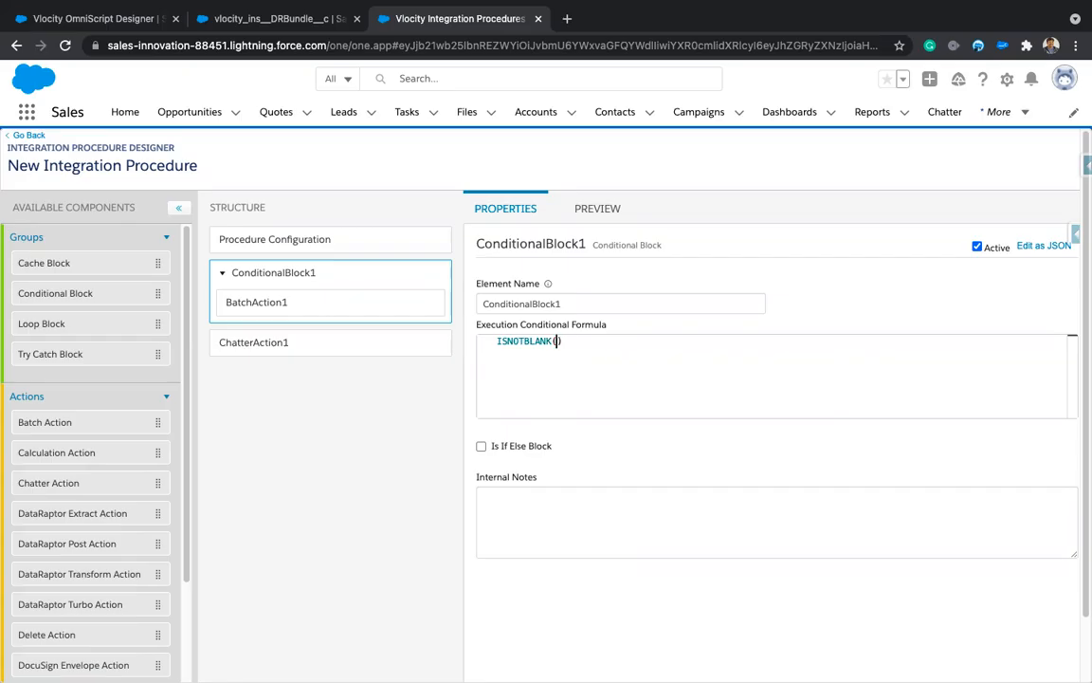
{"action": "type", "text": "%%"}
{"action": "type", "text": "Account:"}
{"action": "type", "text": "name%"}
{"action": "left_click", "coordinate": [609, 340]}
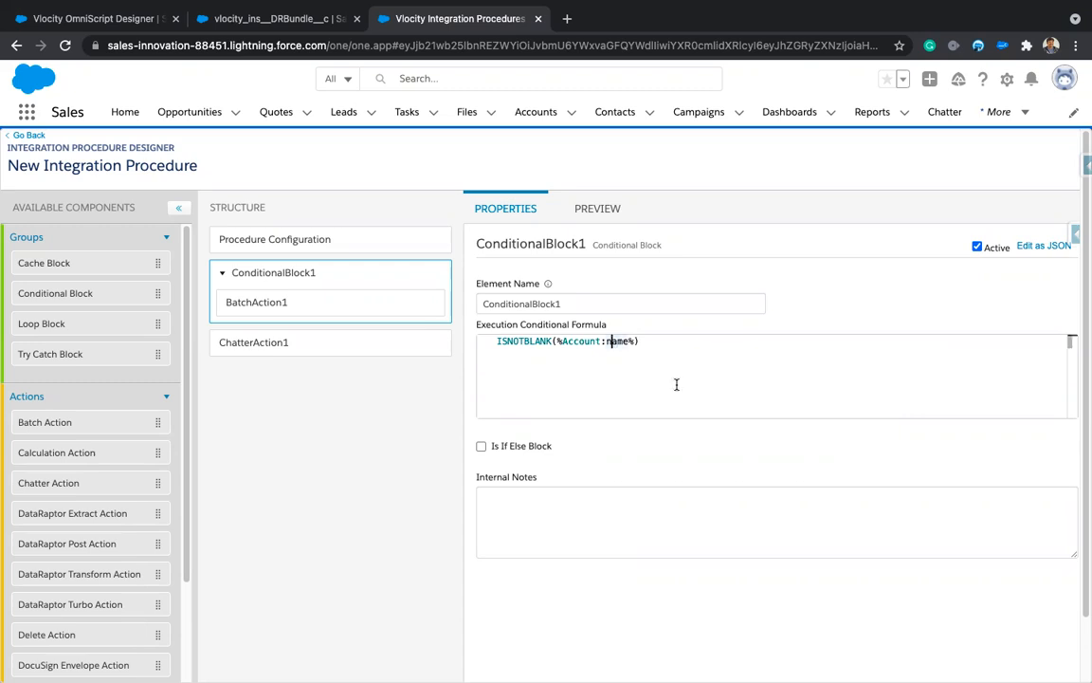
{"action": "left_click", "coordinate": [511, 340]}
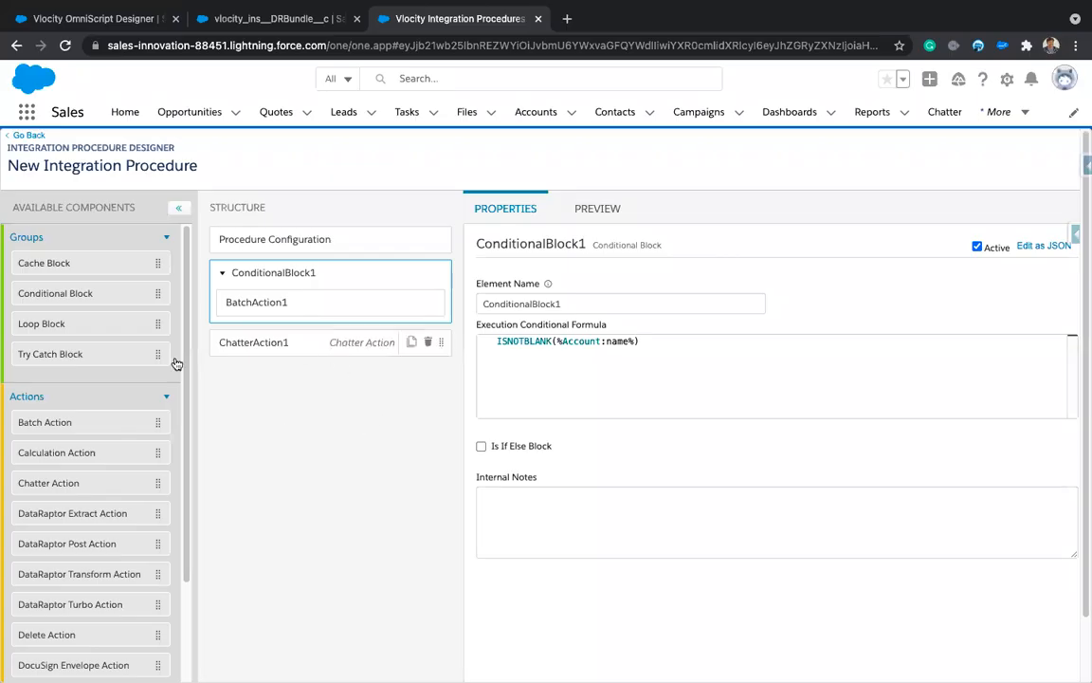
Step: Switch through the DataRaptor and OmniScript Designer tabs and clear the app search text
{"action": "scroll", "coordinate": [113, 554], "scroll_direction": "down", "scroll_amount": 5}
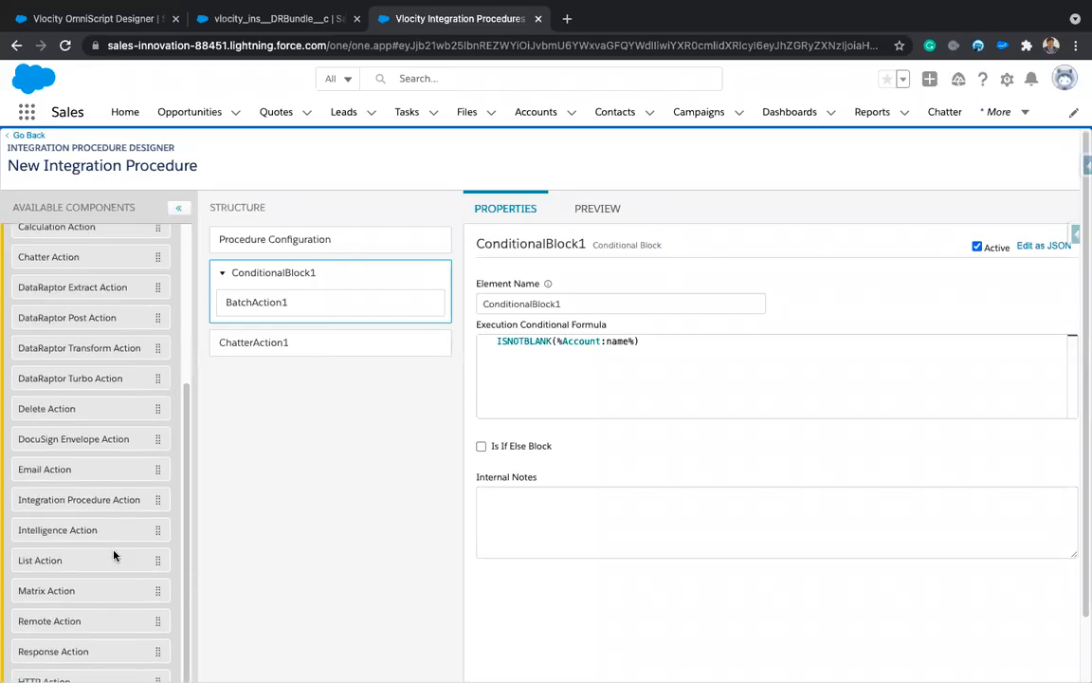
{"action": "scroll", "coordinate": [113, 554], "scroll_direction": "down", "scroll_amount": 2}
{"action": "scroll", "coordinate": [113, 554], "scroll_direction": "up", "scroll_amount": 5}
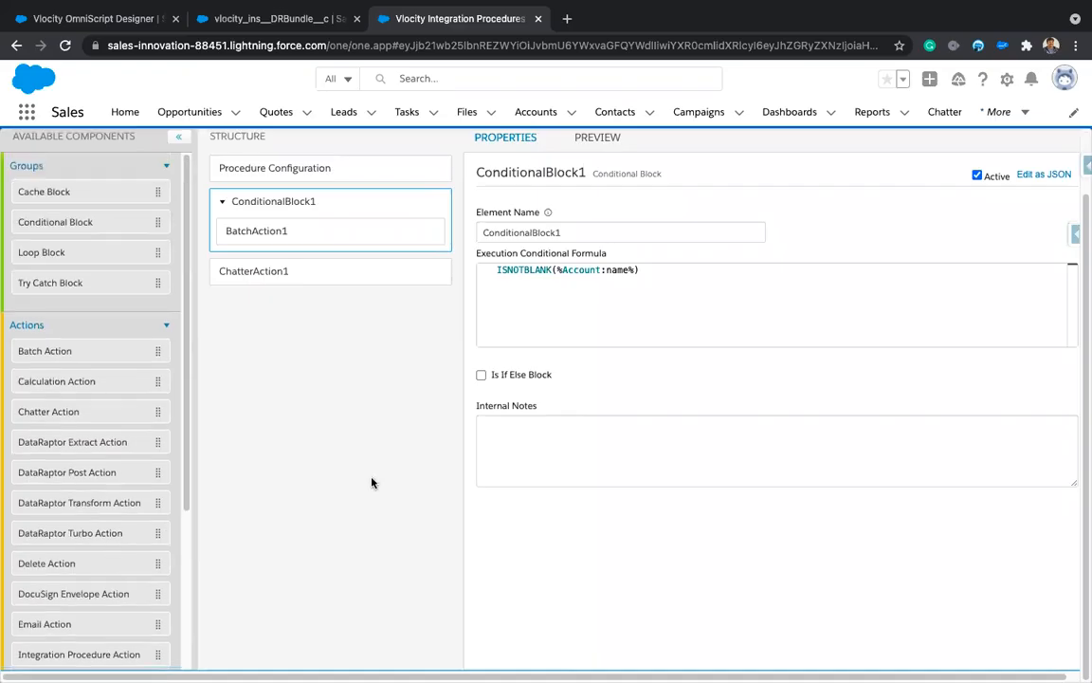
{"action": "scroll", "coordinate": [371, 481], "scroll_direction": "up", "scroll_amount": 2}
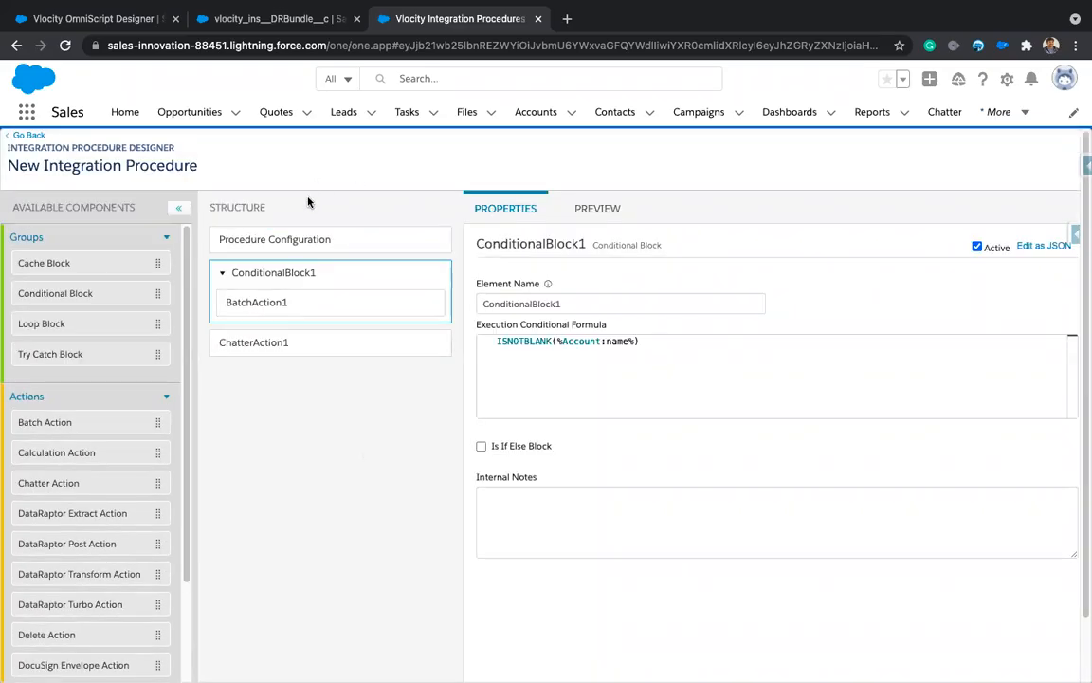
{"action": "left_click", "coordinate": [227, 19]}
{"action": "left_click", "coordinate": [123, 19]}
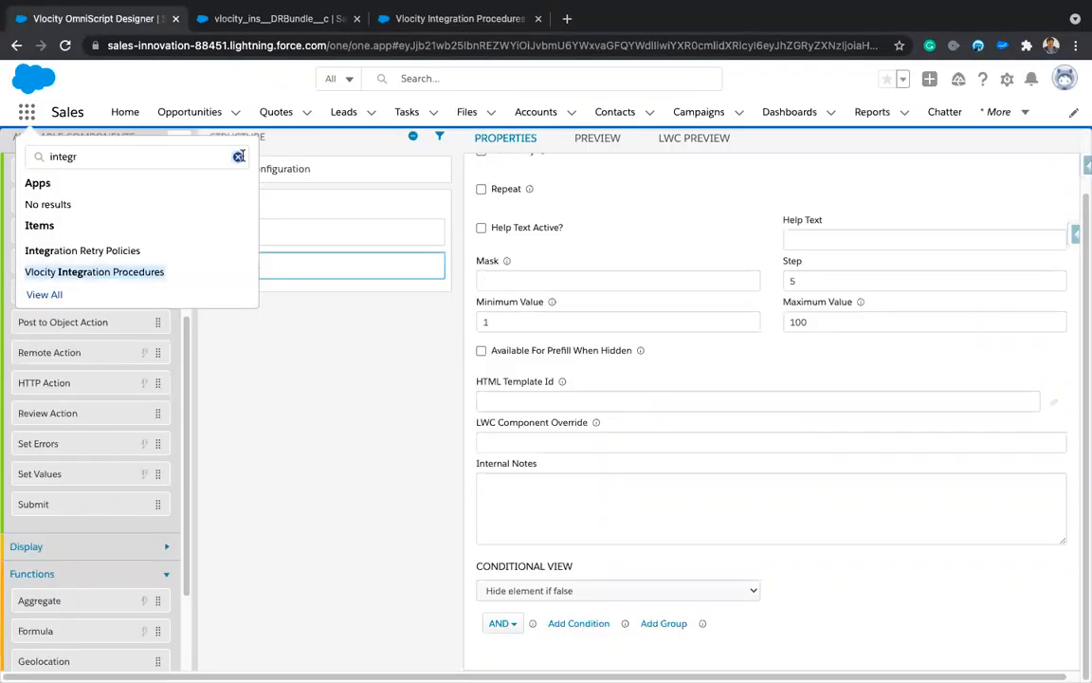
{"action": "left_click", "coordinate": [239, 157]}
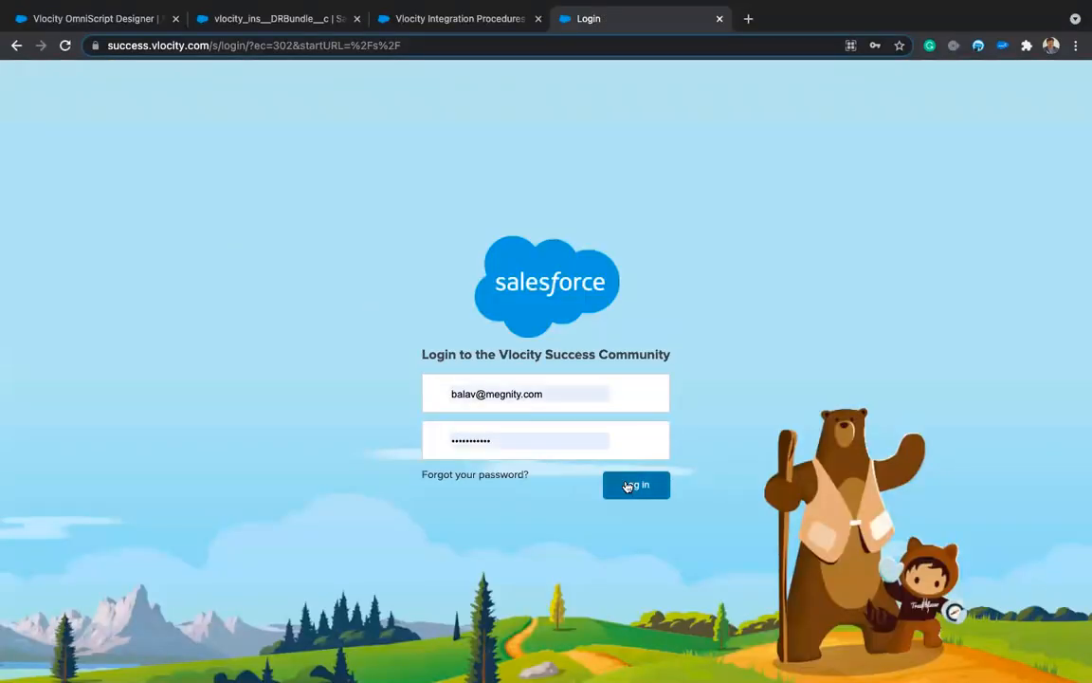
Step: Log in and search 'getquotedetails' to open the InsQuoteService: getQuoteDetail documentation page
{"action": "left_click", "coordinate": [629, 486]}
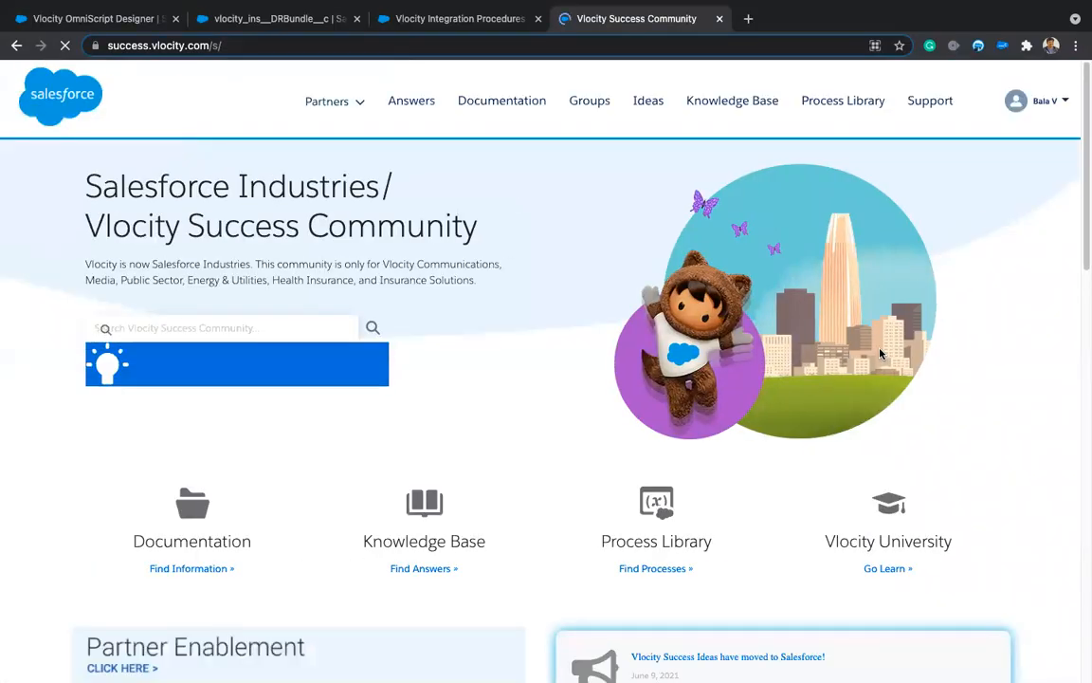
{"action": "left_click", "coordinate": [271, 325]}
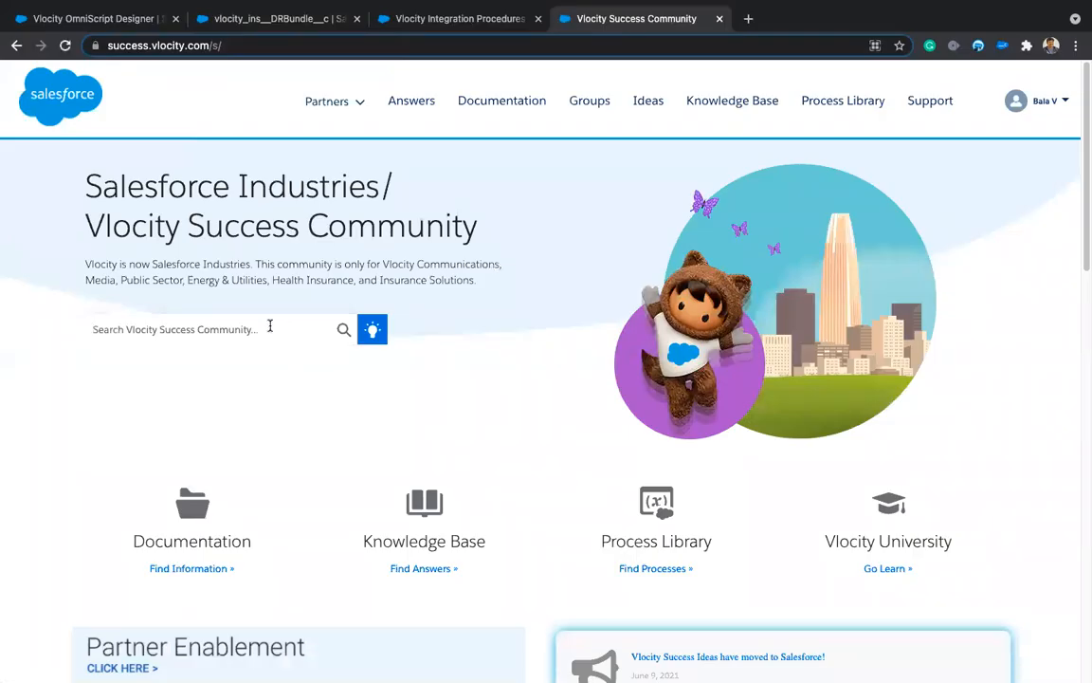
{"action": "type", "text": "getquot"}
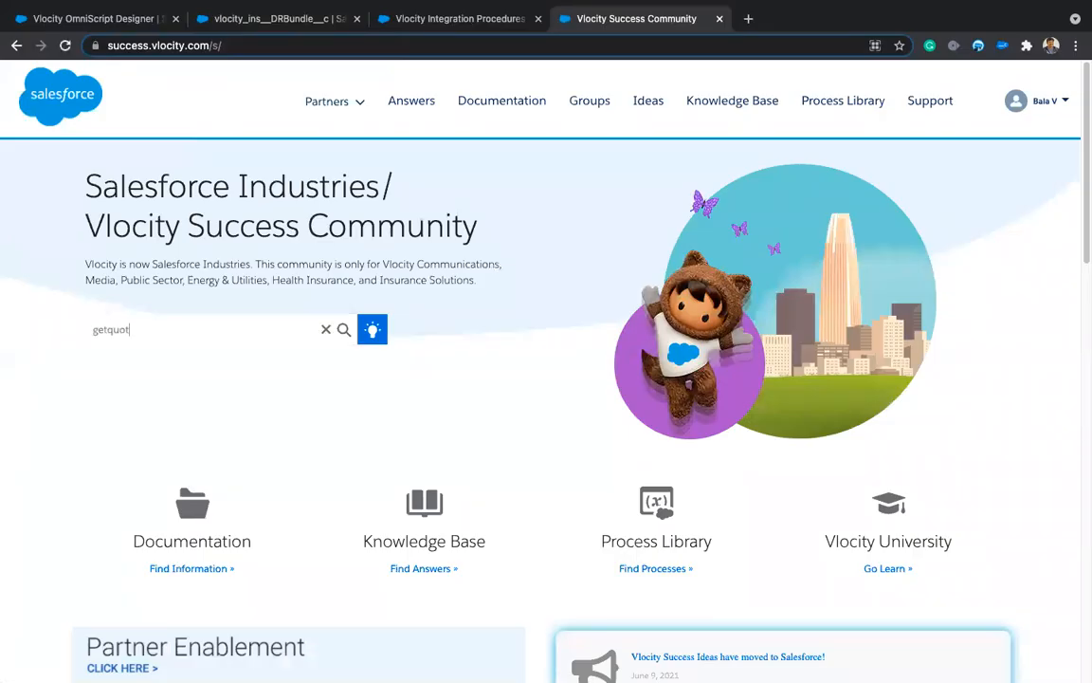
{"action": "type", "text": "edetails"}
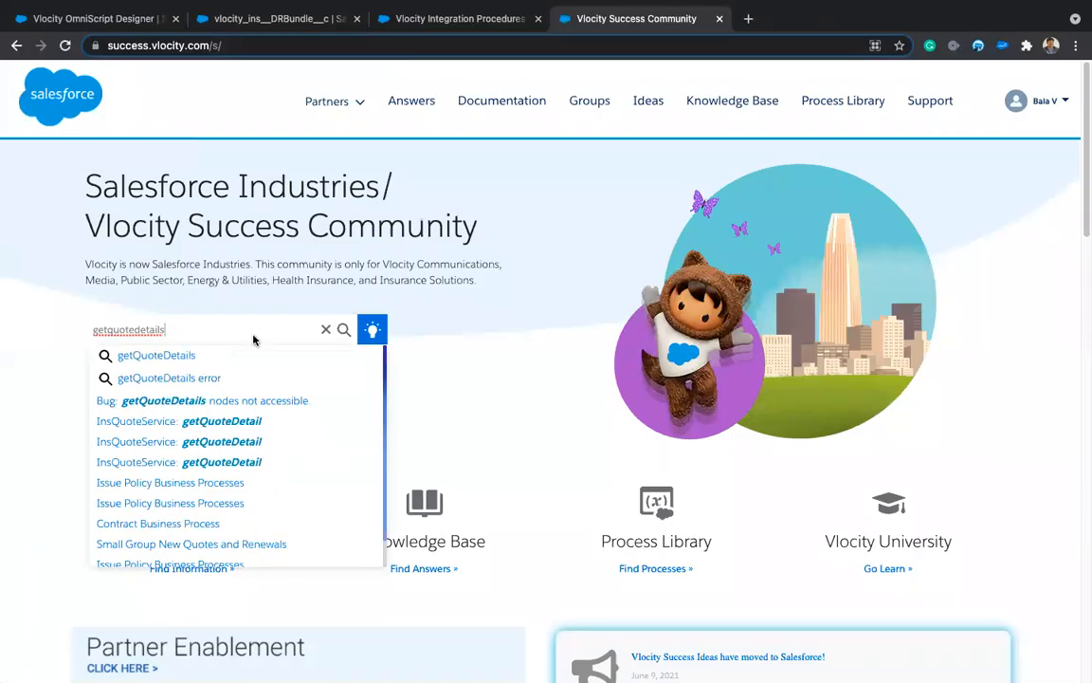
{"action": "left_click", "coordinate": [180, 357]}
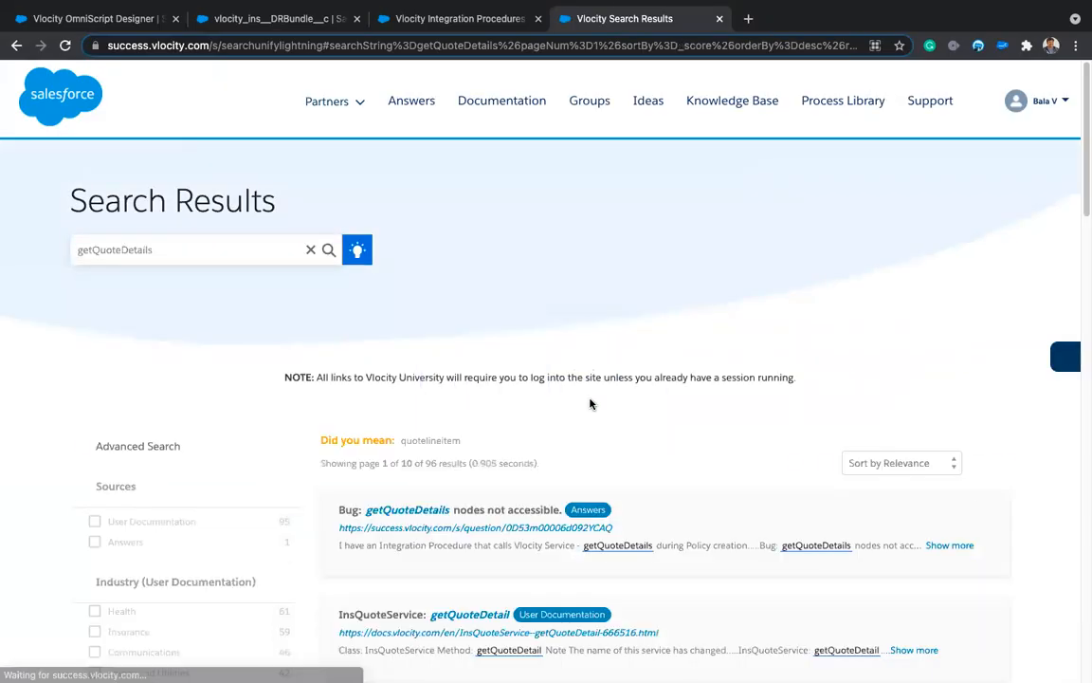
{"action": "scroll", "coordinate": [607, 502], "scroll_direction": "down", "scroll_amount": 5}
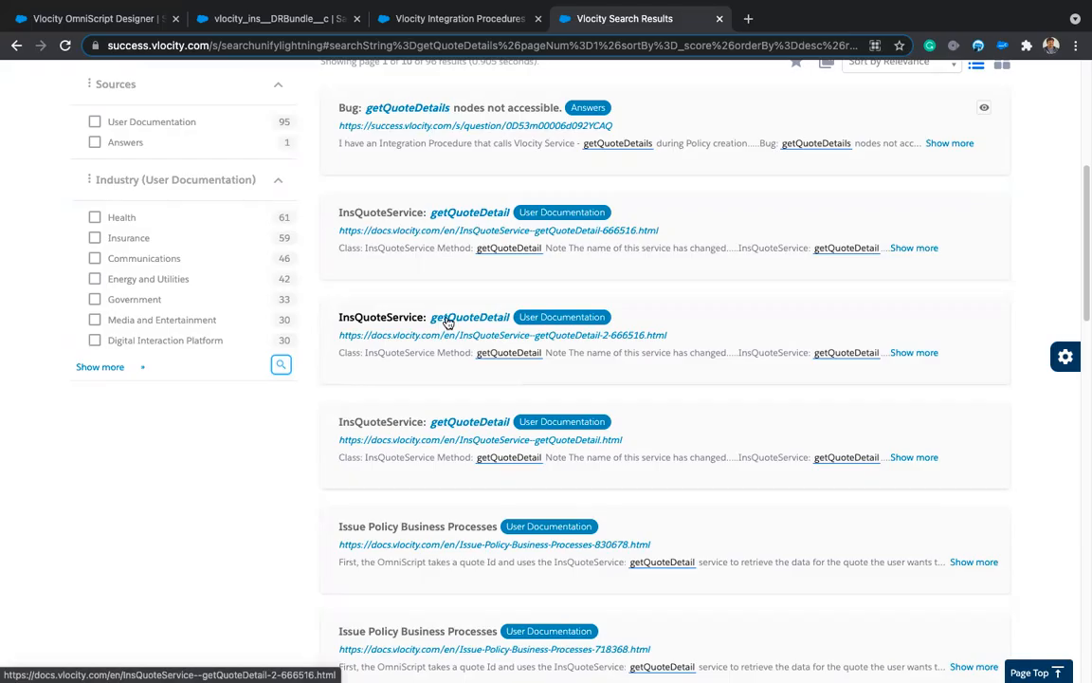
{"action": "left_click", "coordinate": [446, 213]}
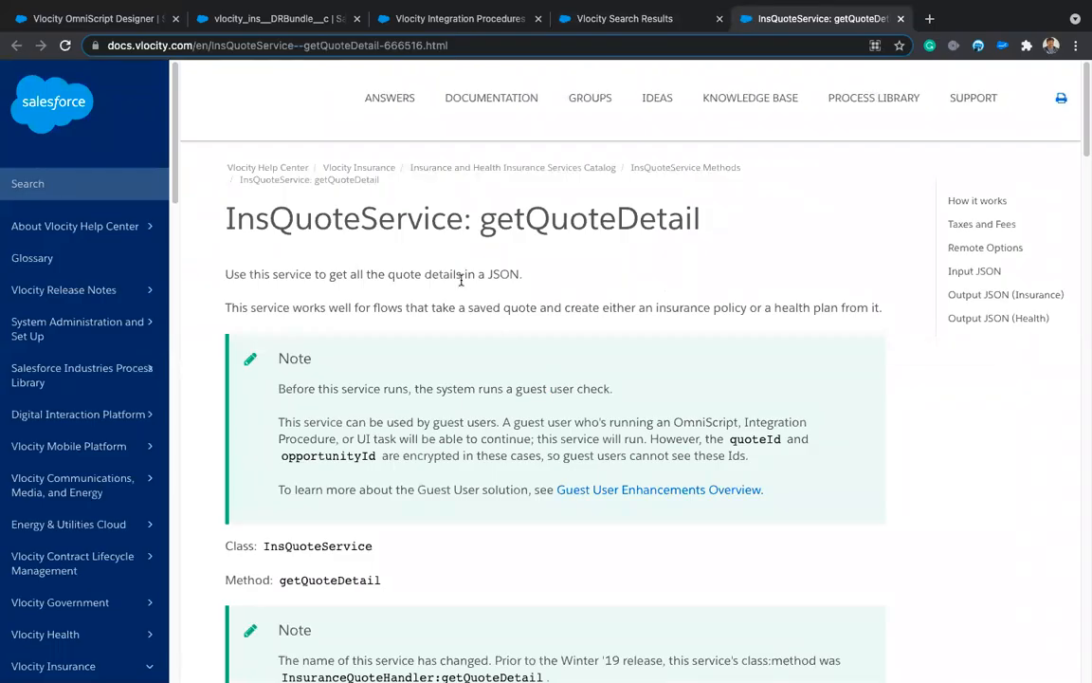
Step: Highlight the InsQuoteService and getQuoteDetail words in the documentation heading
{"action": "double_click", "coordinate": [310, 221]}
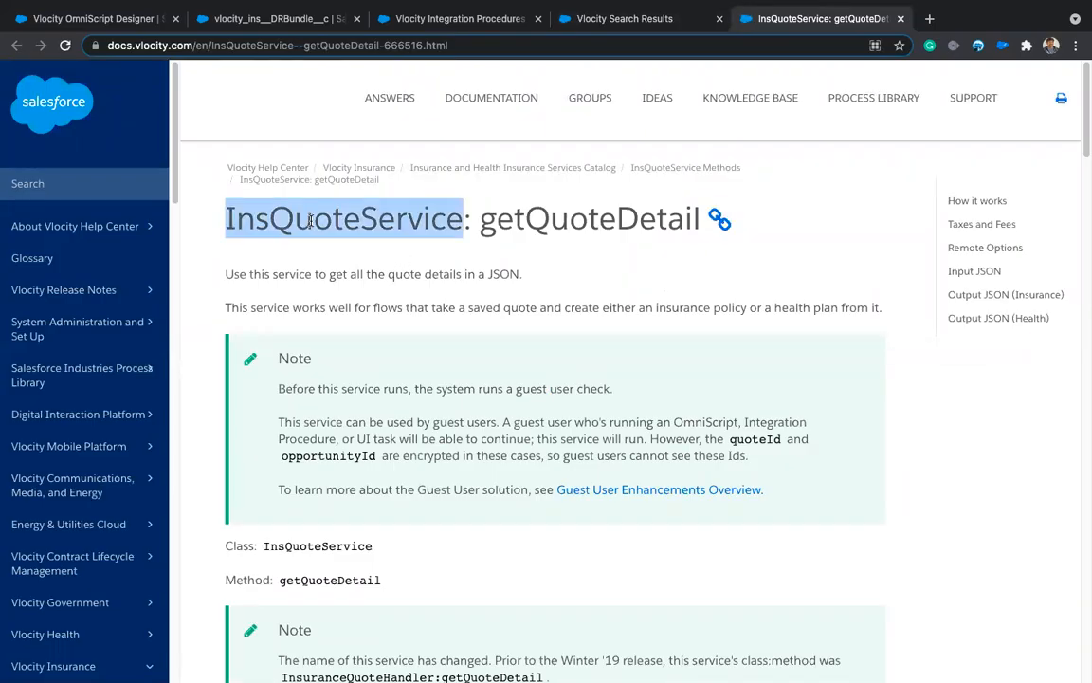
{"action": "double_click", "coordinate": [531, 220]}
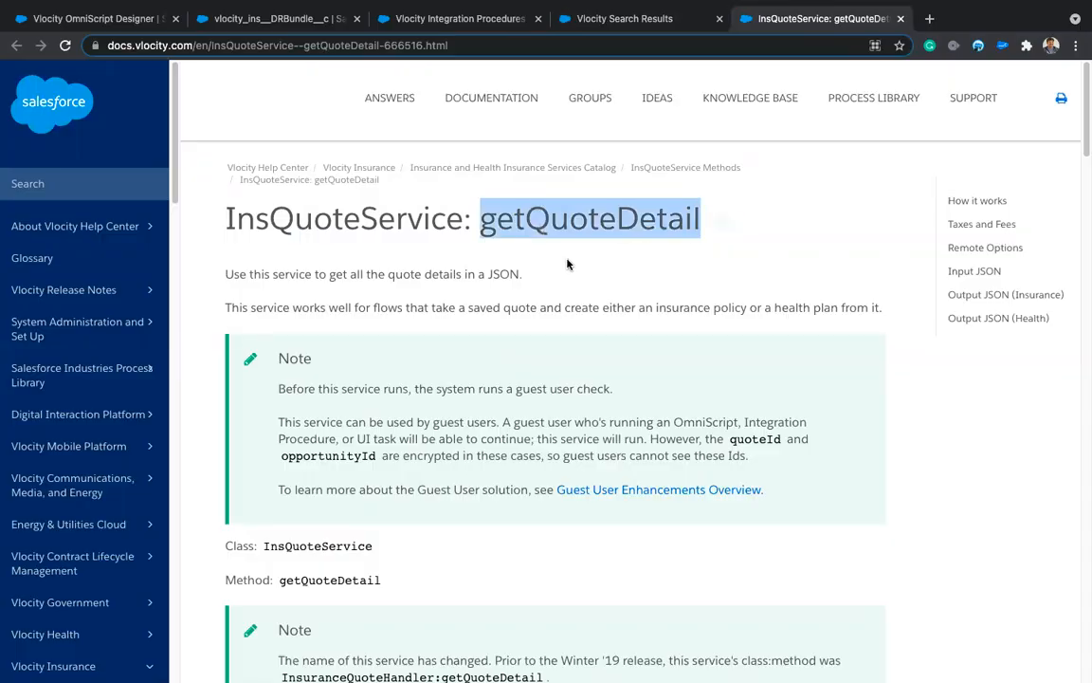
{"action": "left_click", "coordinate": [567, 265]}
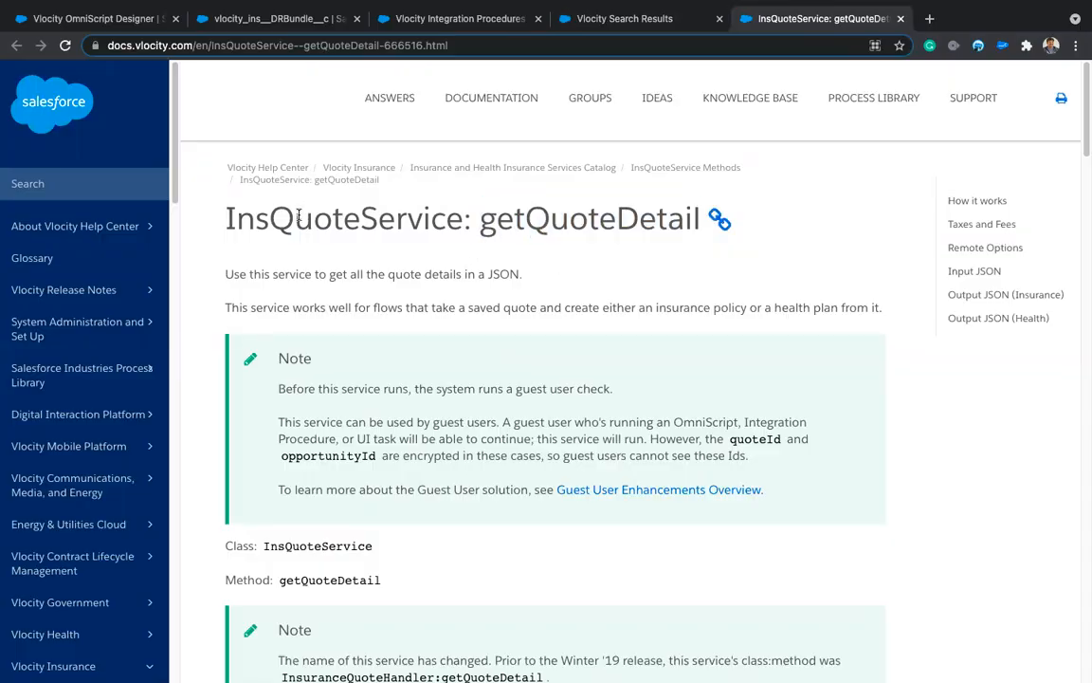
{"action": "double_click", "coordinate": [299, 216]}
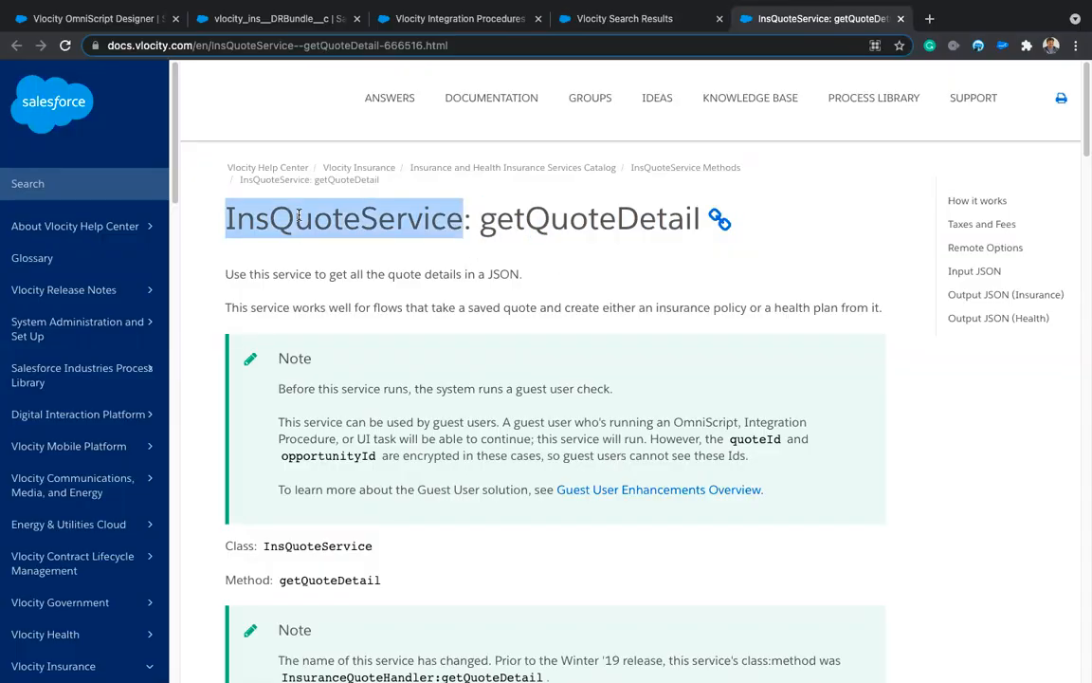
{"action": "double_click", "coordinate": [591, 222]}
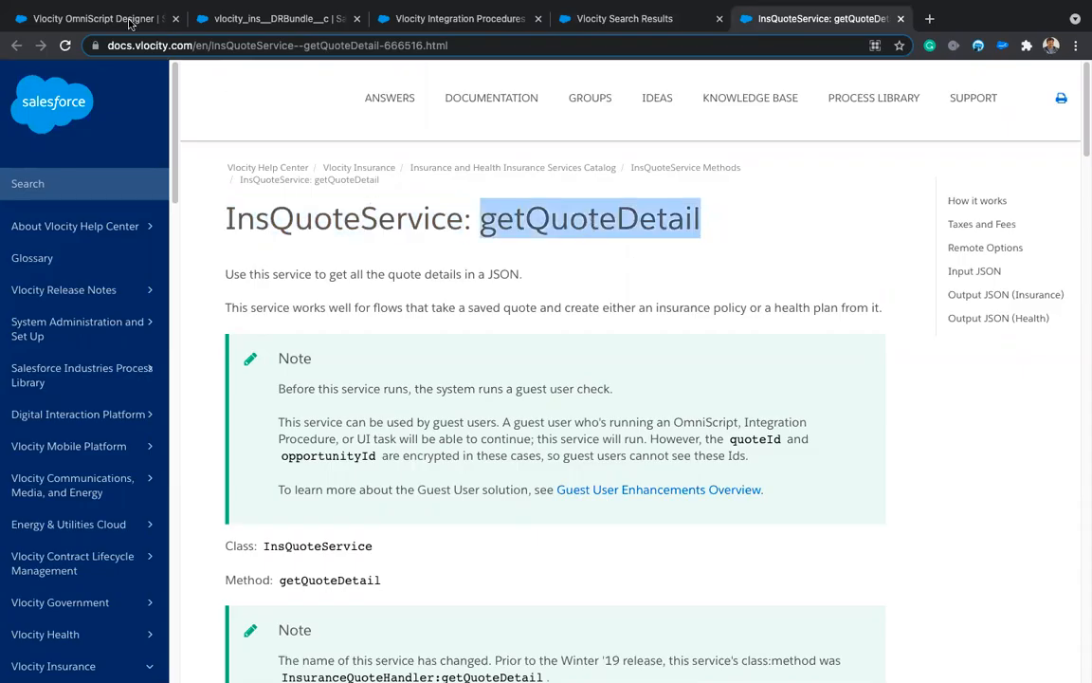
{"action": "left_click", "coordinate": [122, 18]}
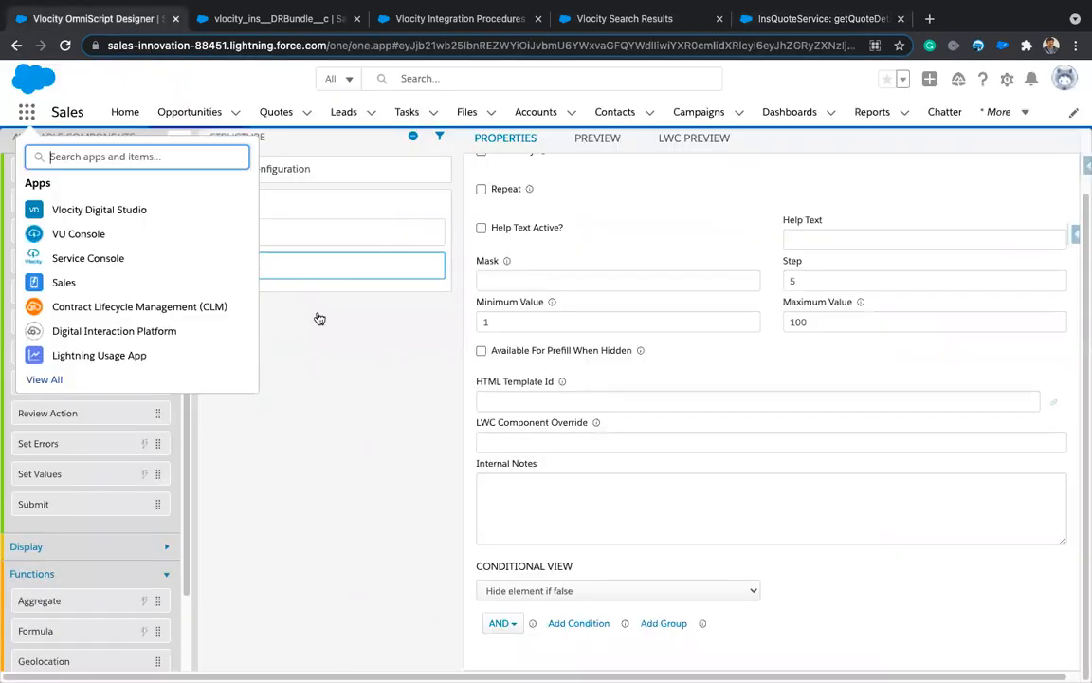
Step: Close the app list and add RemoteAction1 above Step1 in the OmniScript structure
{"action": "left_click", "coordinate": [26, 111]}
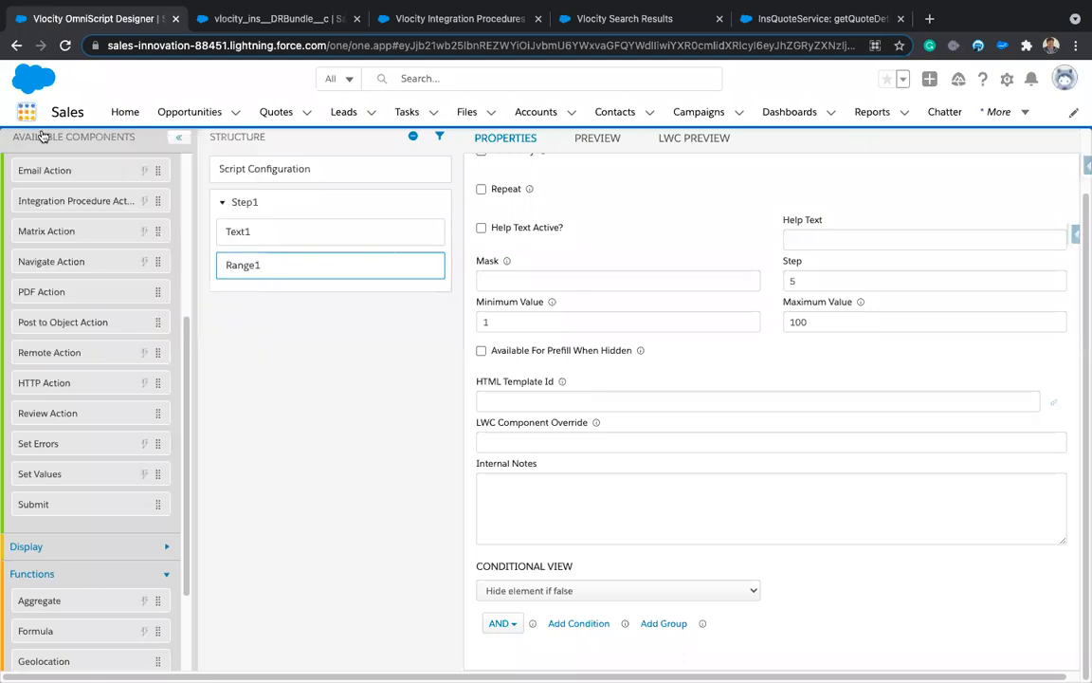
{"action": "left_click", "coordinate": [281, 235]}
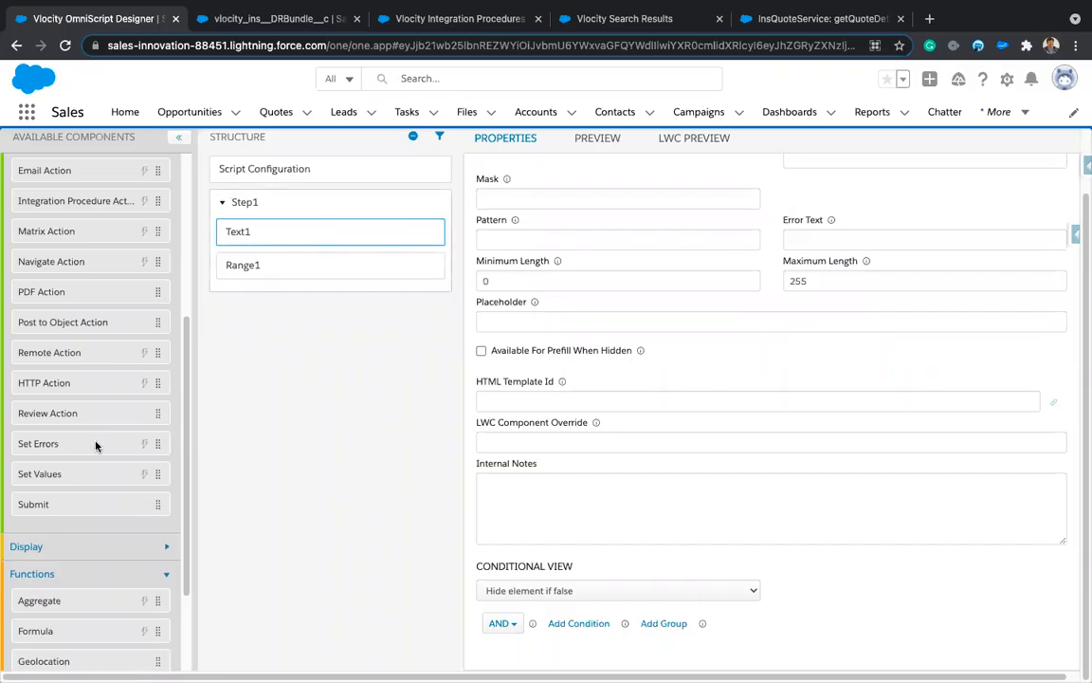
{"action": "scroll", "coordinate": [94, 446], "scroll_direction": "down", "scroll_amount": 3}
{"action": "scroll", "coordinate": [95, 441], "scroll_direction": "up", "scroll_amount": 5}
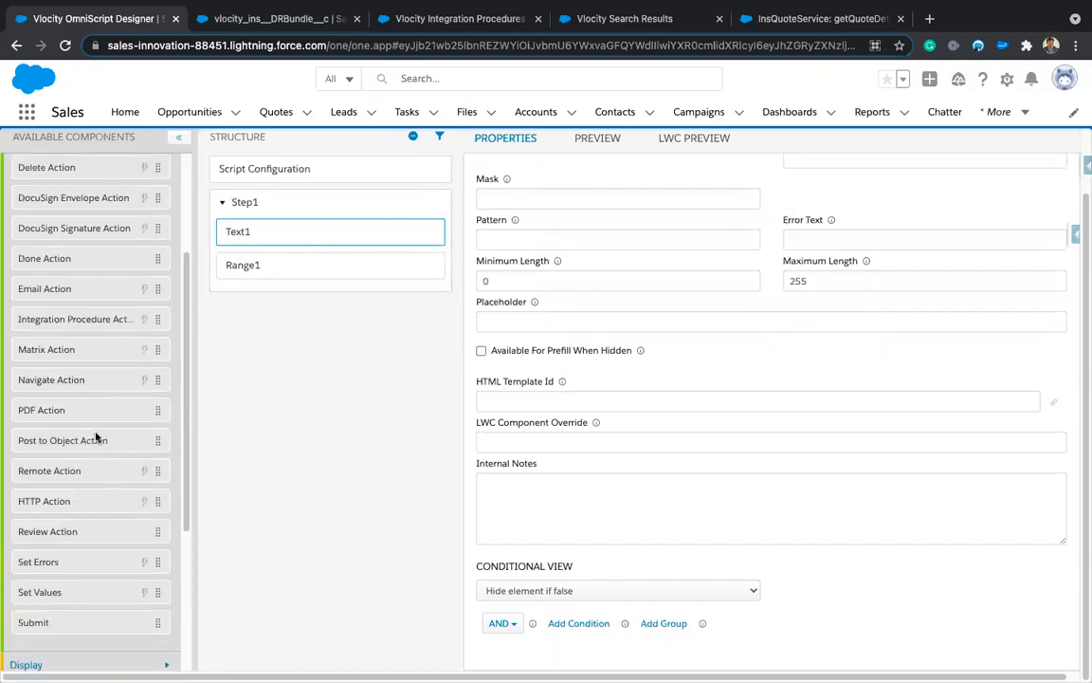
{"action": "scroll", "coordinate": [80, 441], "scroll_direction": "up", "scroll_amount": 1}
{"action": "left_click_drag", "start_coordinate": [63, 486], "coordinate": [304, 197]}
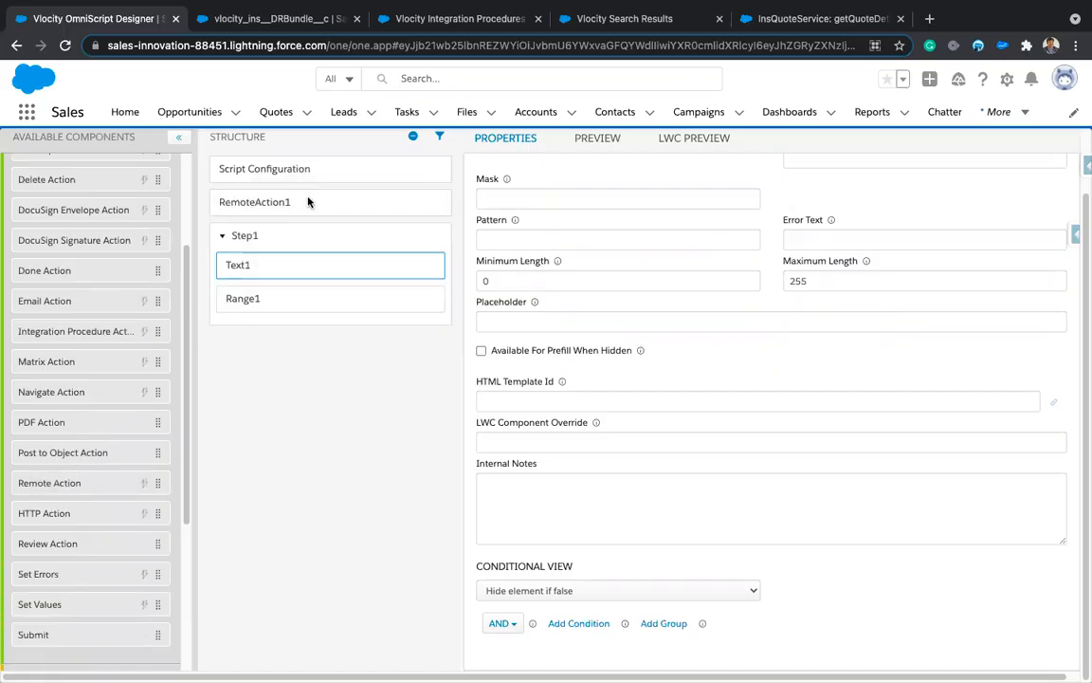
{"action": "left_click", "coordinate": [307, 202]}
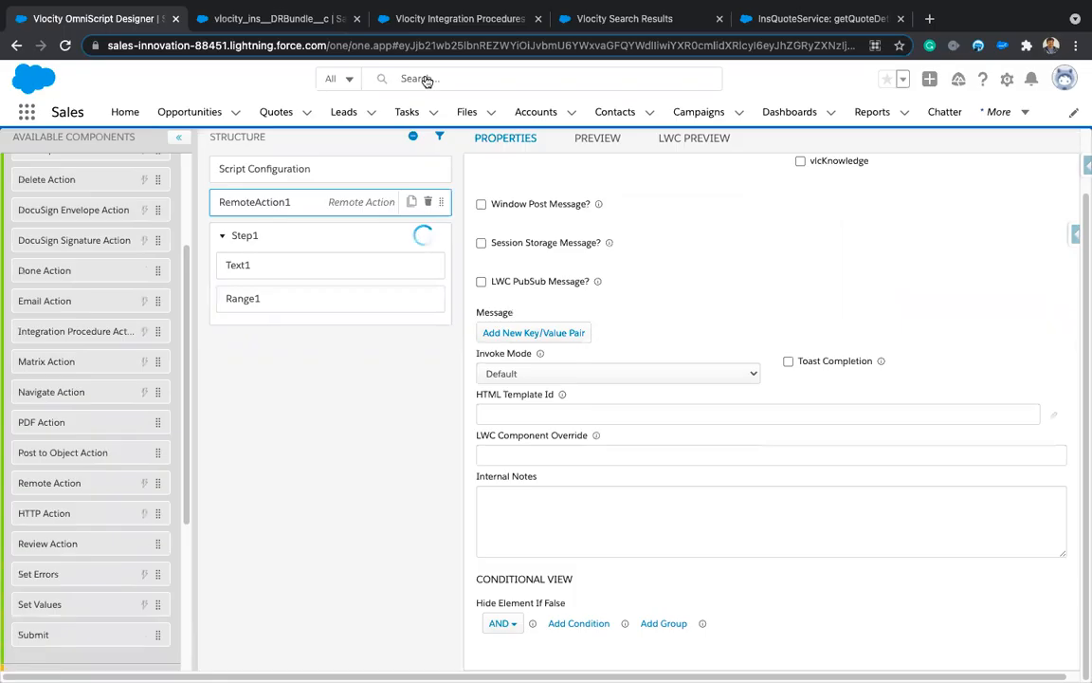
Step: Delete BatchAction1, ConditionalBlock1 and ChatterAction1 from the integration procedure
{"action": "left_click", "coordinate": [397, 25]}
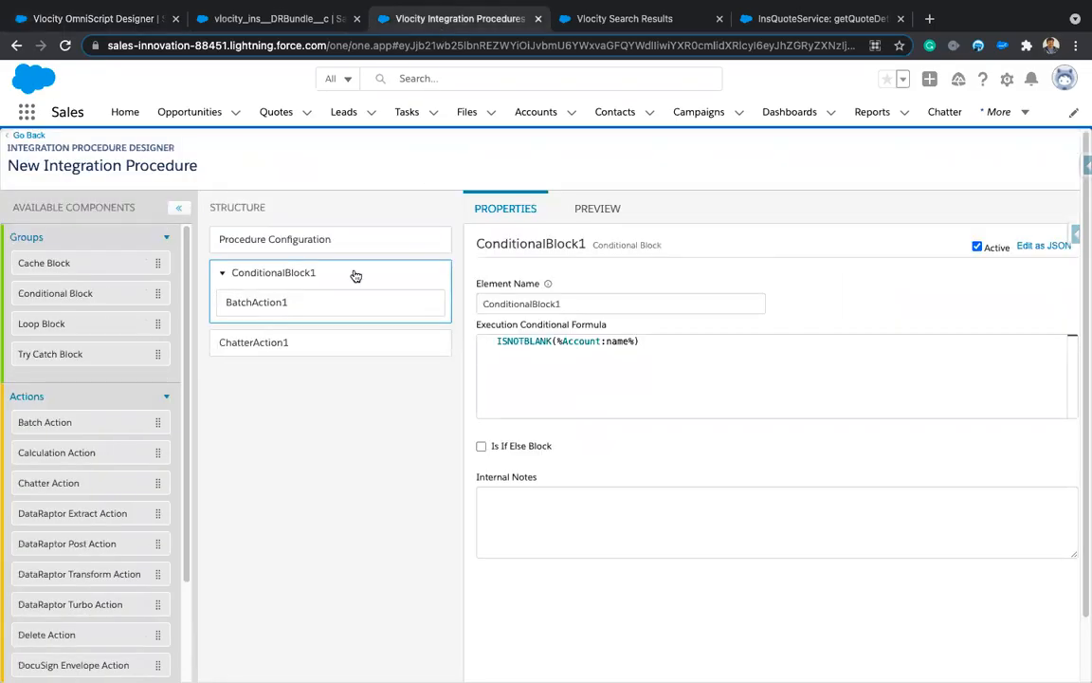
{"action": "left_click", "coordinate": [426, 272]}
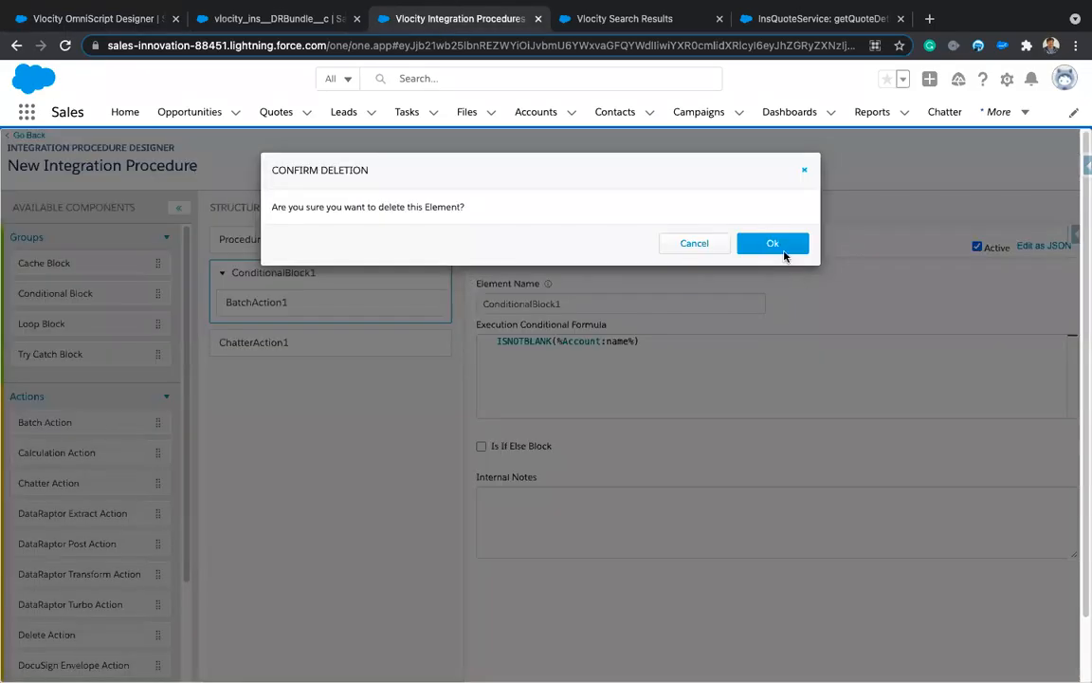
{"action": "left_click", "coordinate": [773, 245]}
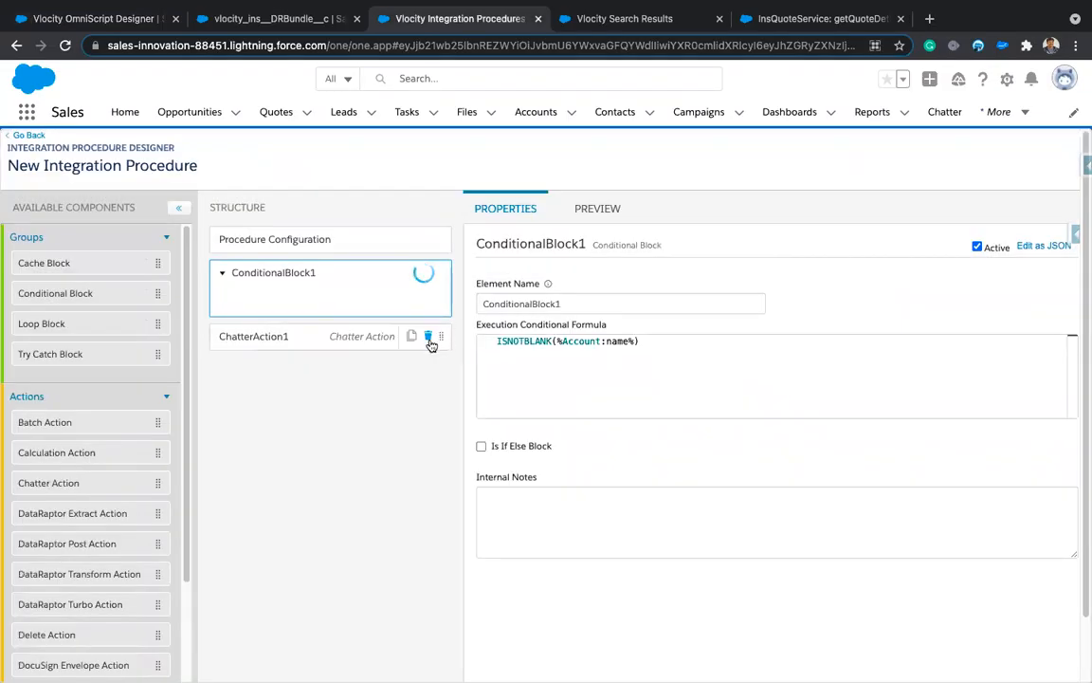
{"action": "left_click", "coordinate": [429, 338]}
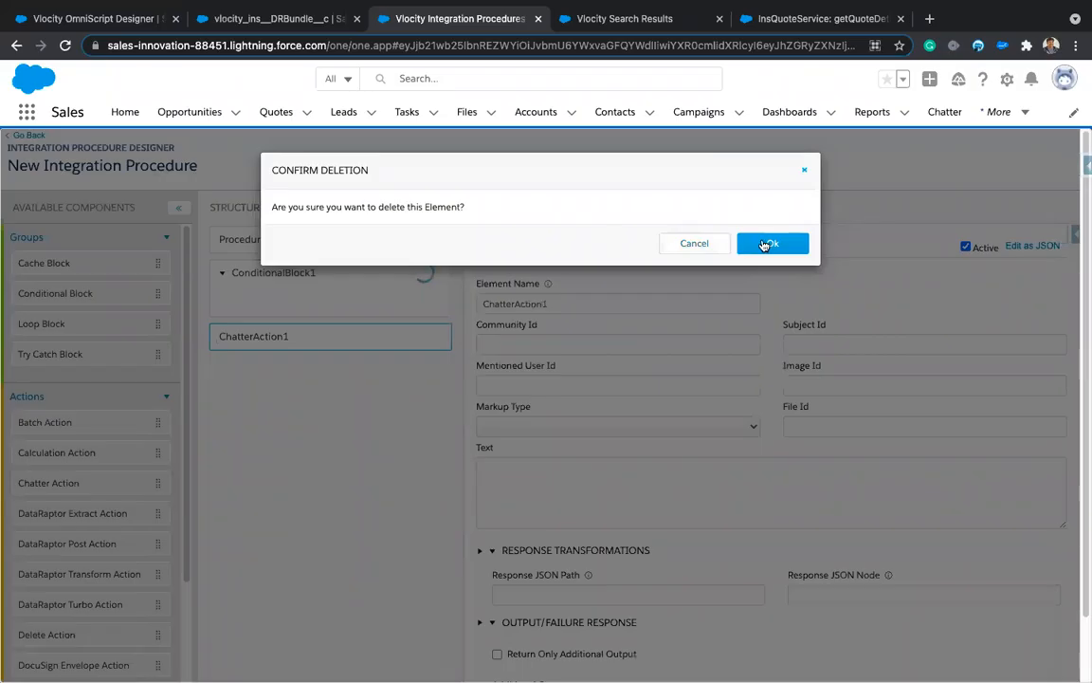
{"action": "left_click", "coordinate": [764, 245]}
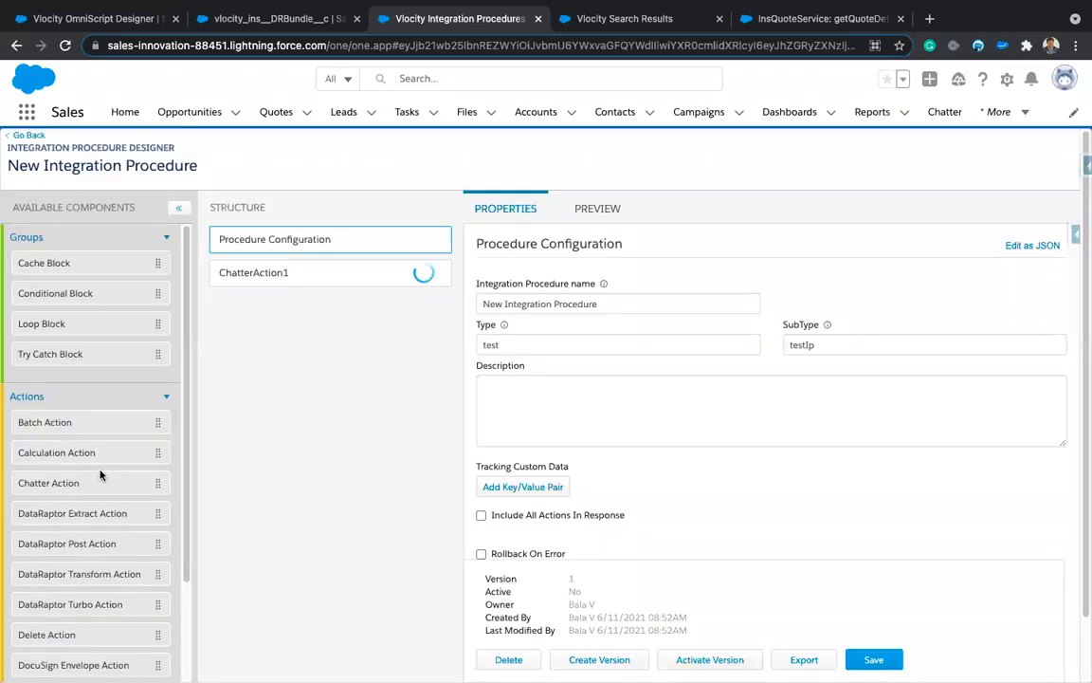
Step: Add ResponseAction1, then RemoteAction1 above it, to the procedure structure
{"action": "scroll", "coordinate": [101, 474], "scroll_direction": "down", "scroll_amount": 5}
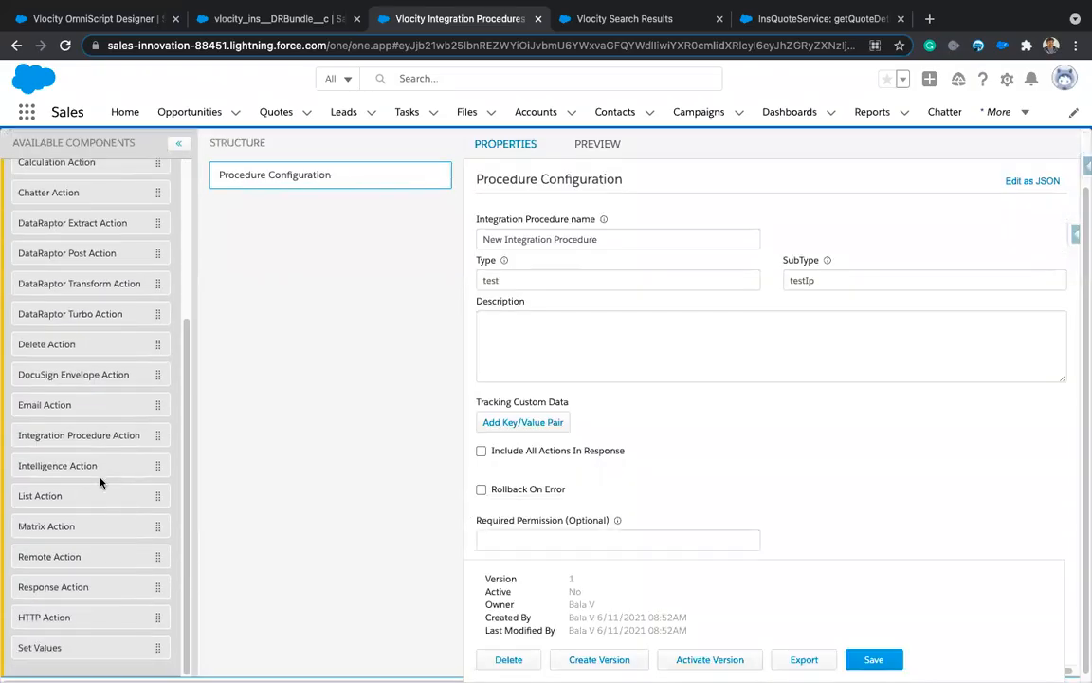
{"action": "left_click_drag", "start_coordinate": [54, 580], "coordinate": [264, 273]}
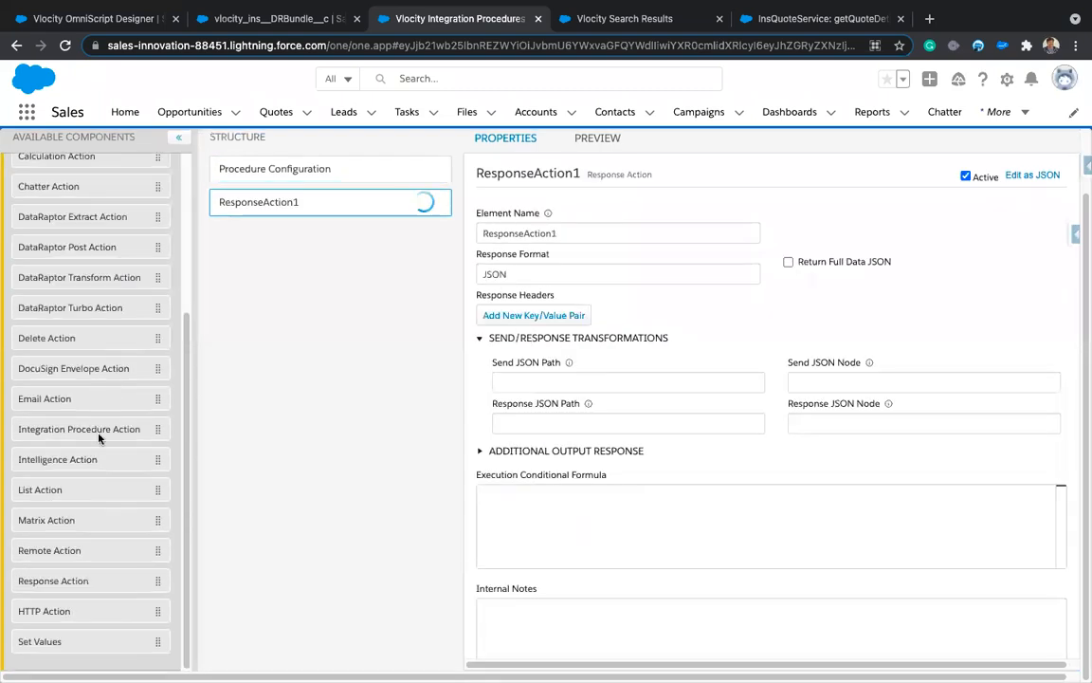
{"action": "left_click_drag", "start_coordinate": [67, 551], "coordinate": [293, 195]}
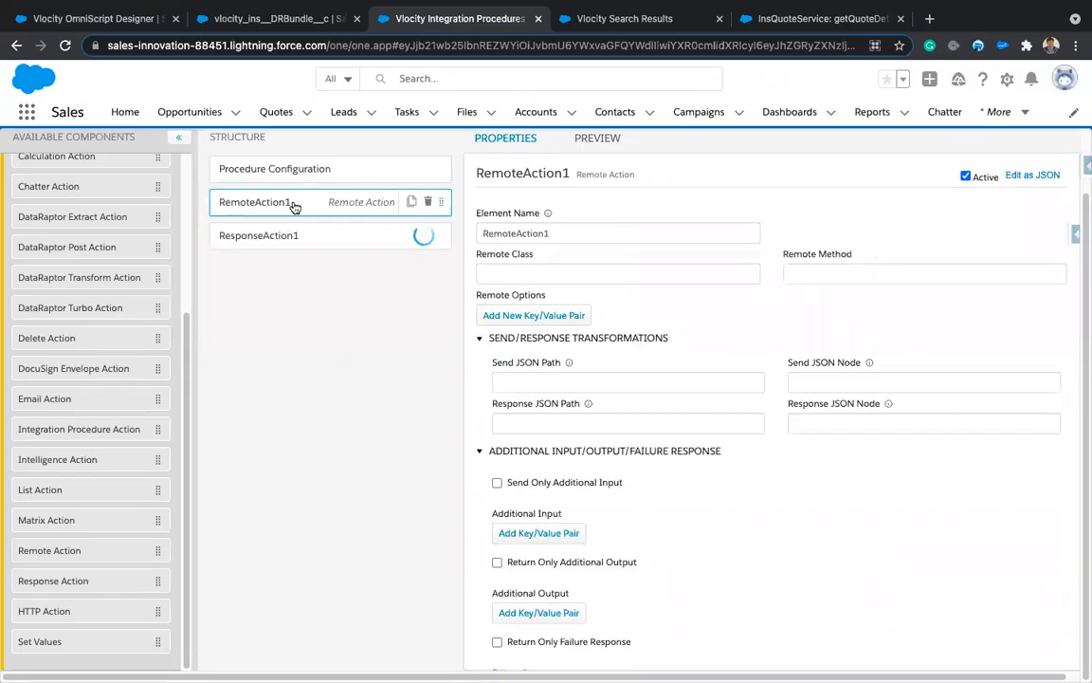
Step: Set RemoteAction1's Remote Class to InsQuoteService, copied from the documentation
{"action": "left_click", "coordinate": [802, 18]}
{"action": "scroll", "coordinate": [494, 324], "scroll_direction": "down", "scroll_amount": 5}
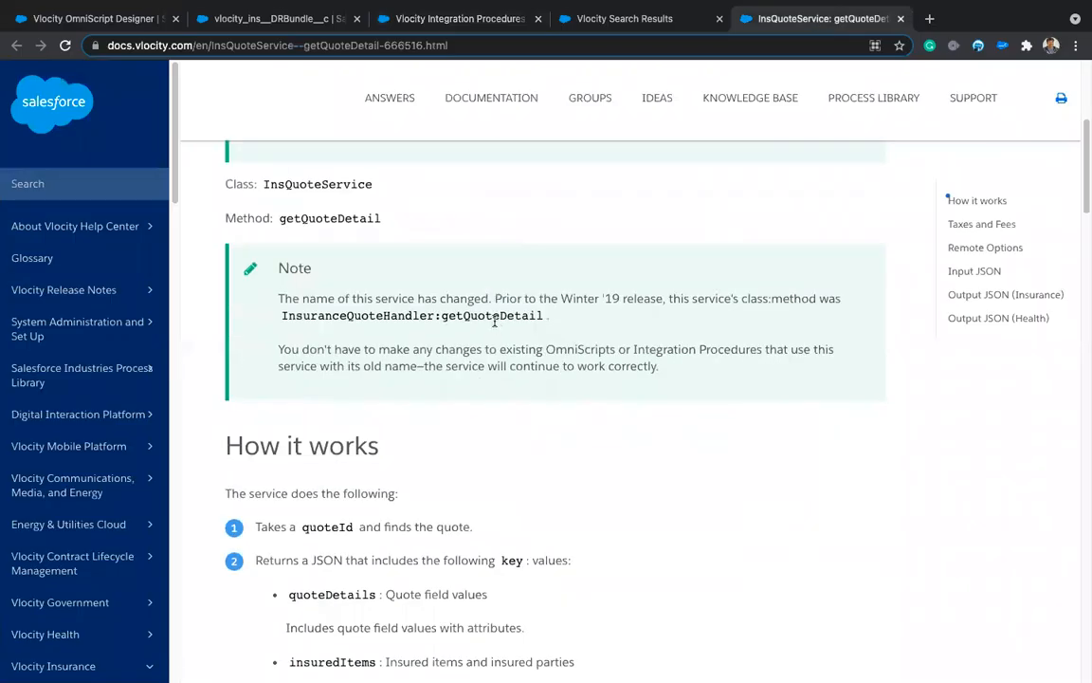
{"action": "scroll", "coordinate": [337, 265], "scroll_direction": "up", "scroll_amount": 1}
{"action": "scroll", "coordinate": [336, 264], "scroll_direction": "up", "scroll_amount": 2}
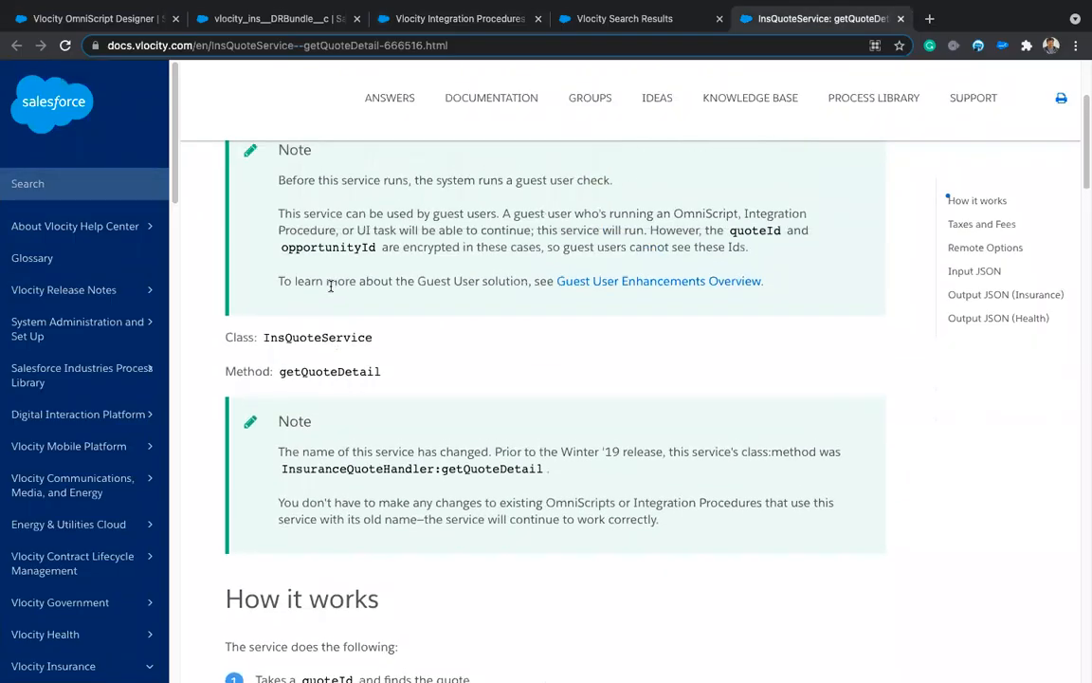
{"action": "double_click", "coordinate": [320, 367]}
{"action": "key", "text": "super+c"}
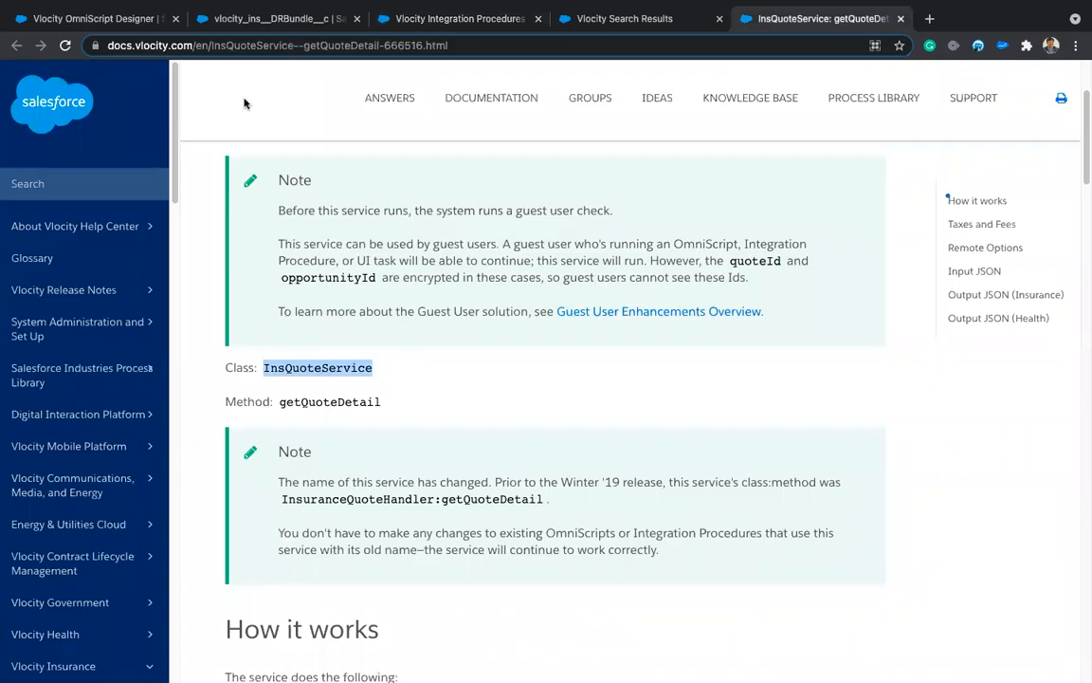
{"action": "left_click", "coordinate": [431, 19]}
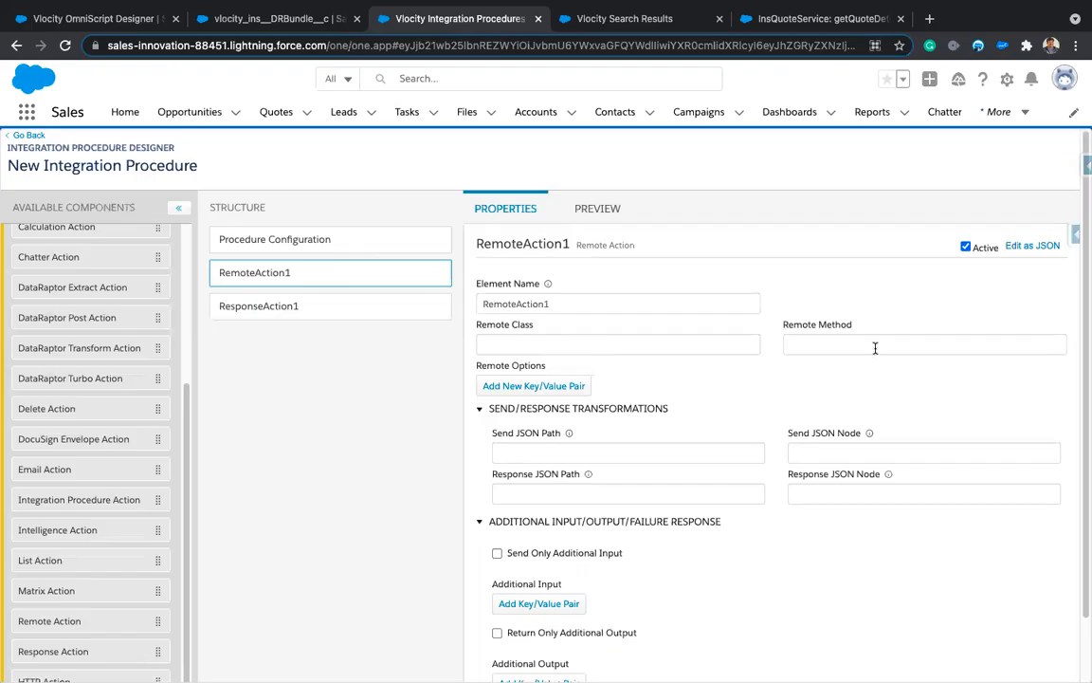
{"action": "left_click", "coordinate": [699, 340]}
{"action": "key", "text": "super+v"}
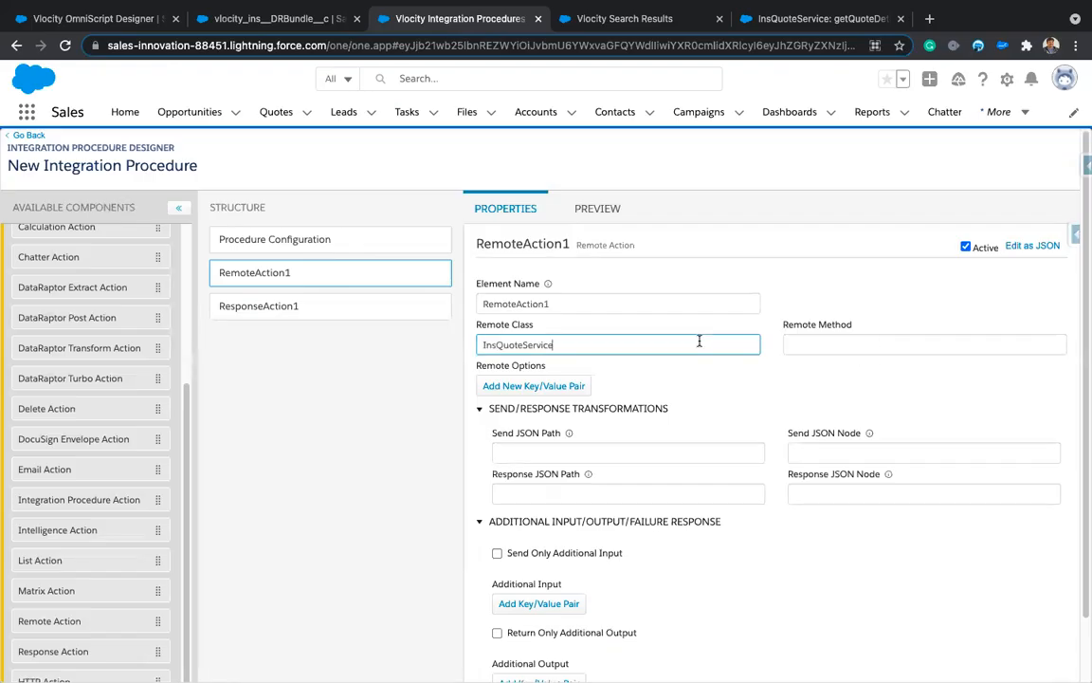
Step: Set RemoteAction1's Remote Method to getQuoteDetail, copied from the documentation
{"action": "left_click", "coordinate": [815, 19]}
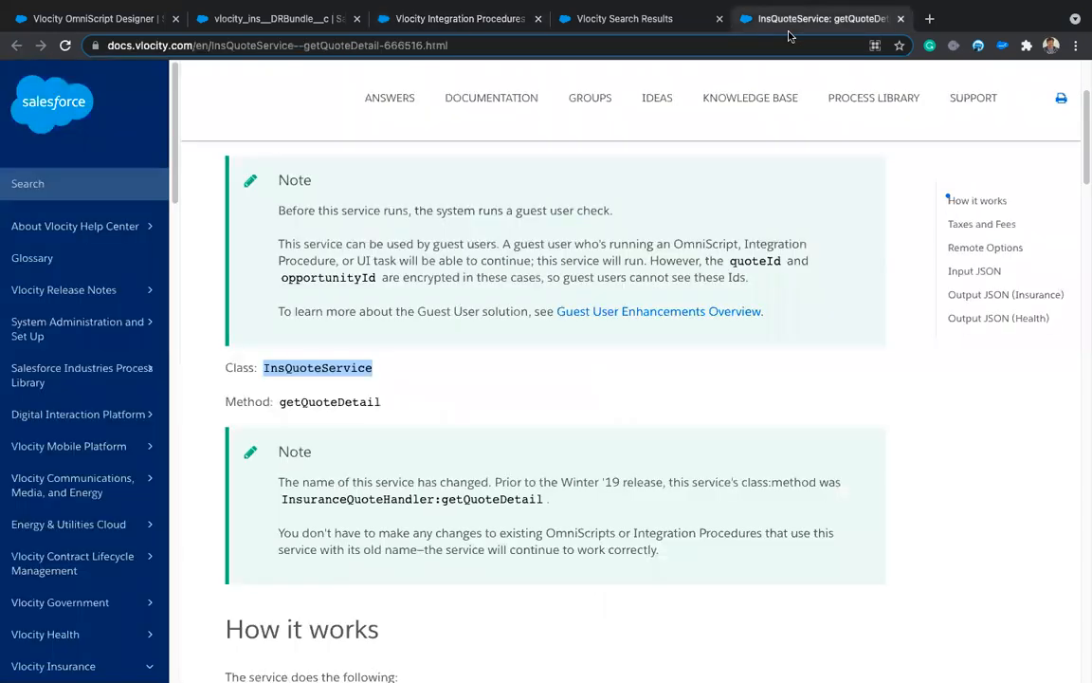
{"action": "double_click", "coordinate": [334, 401]}
{"action": "key", "text": "super+c"}
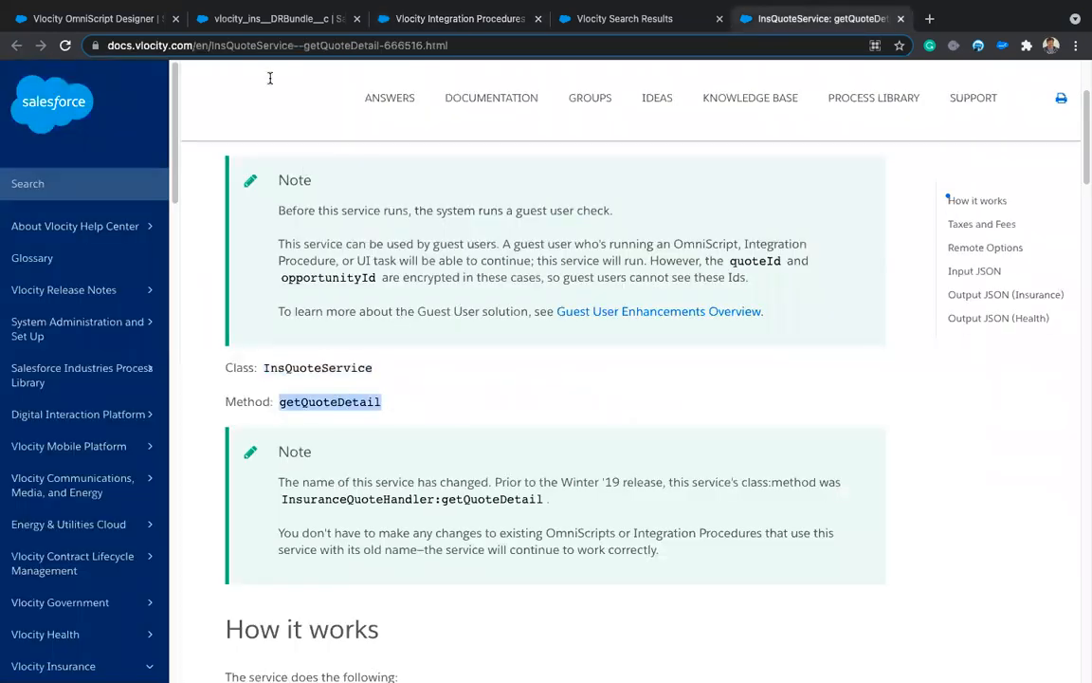
{"action": "left_click", "coordinate": [429, 26]}
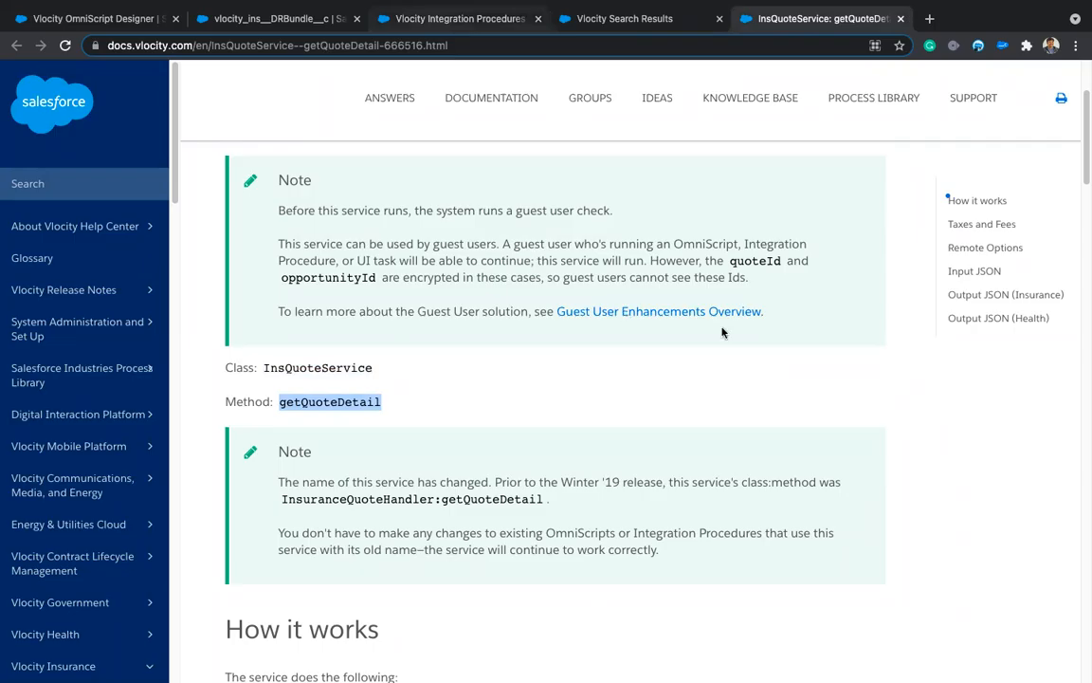
{"action": "left_click", "coordinate": [796, 344]}
{"action": "key", "text": "super+v"}
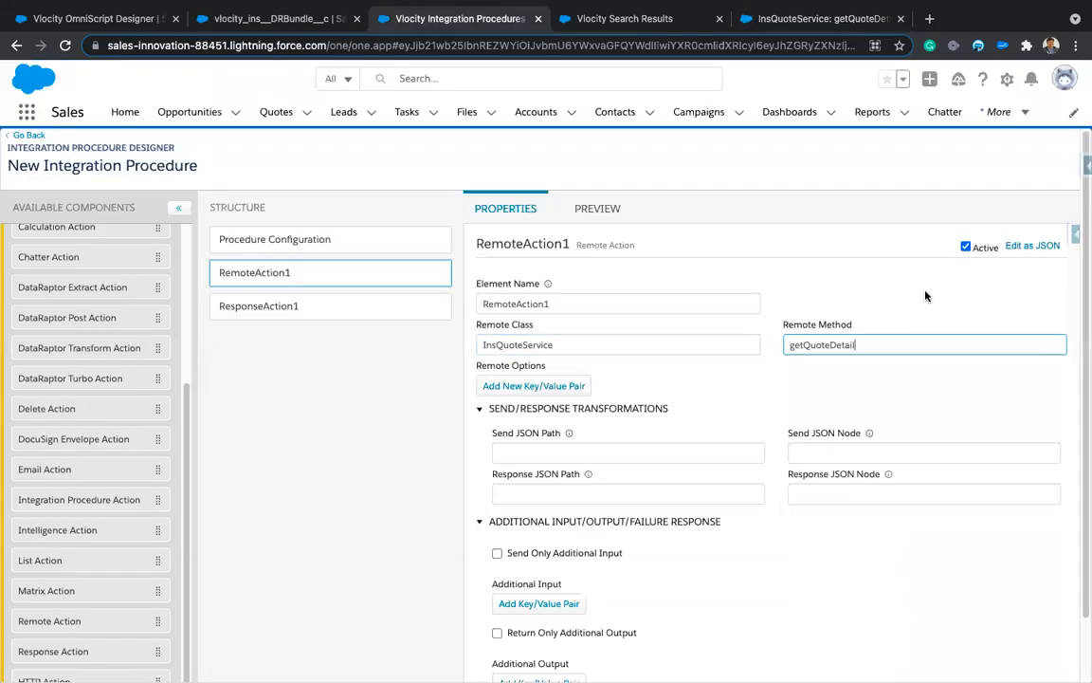
{"action": "left_click", "coordinate": [927, 302]}
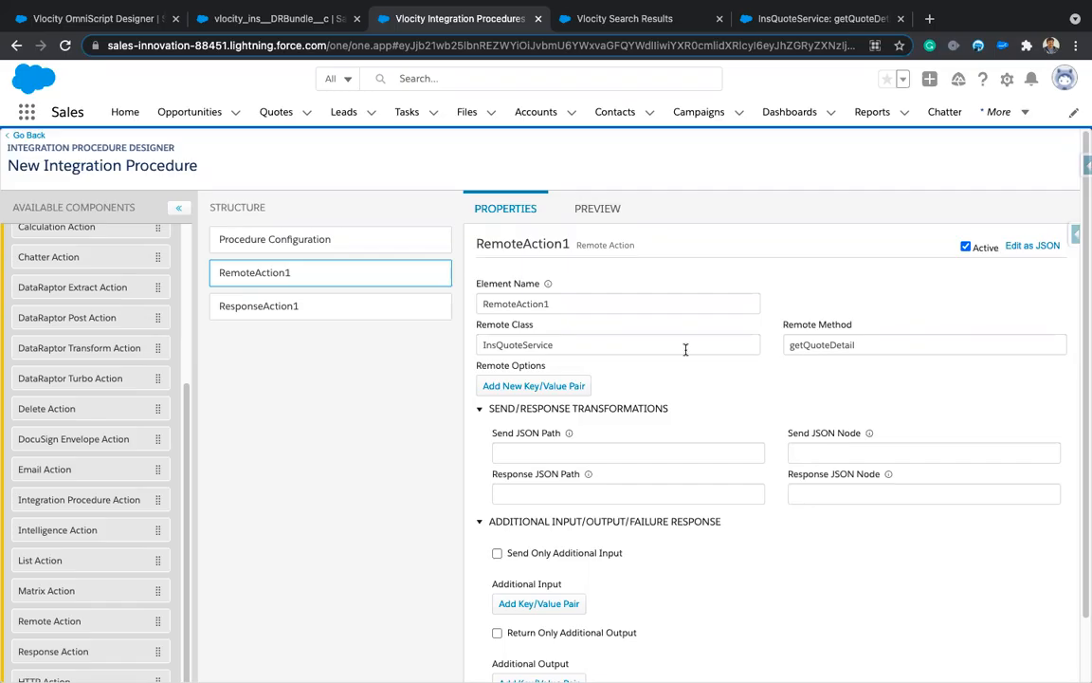
Step: Add a Remote Options row with key quoteId and value %quoteId%
{"action": "left_click", "coordinate": [576, 385]}
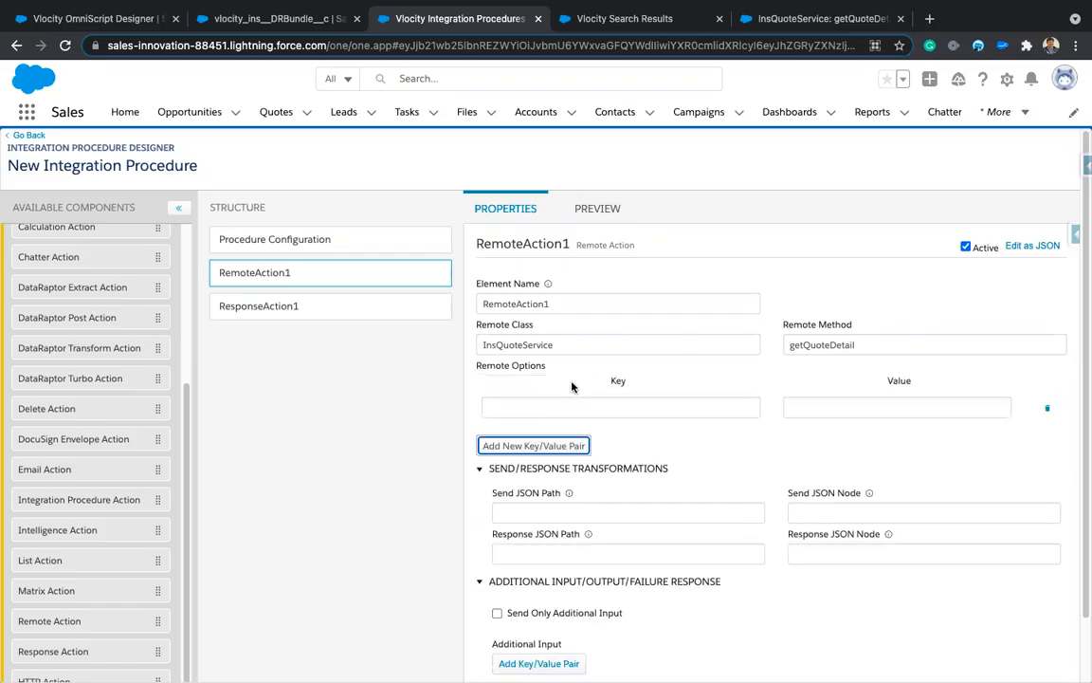
{"action": "left_click", "coordinate": [631, 347]}
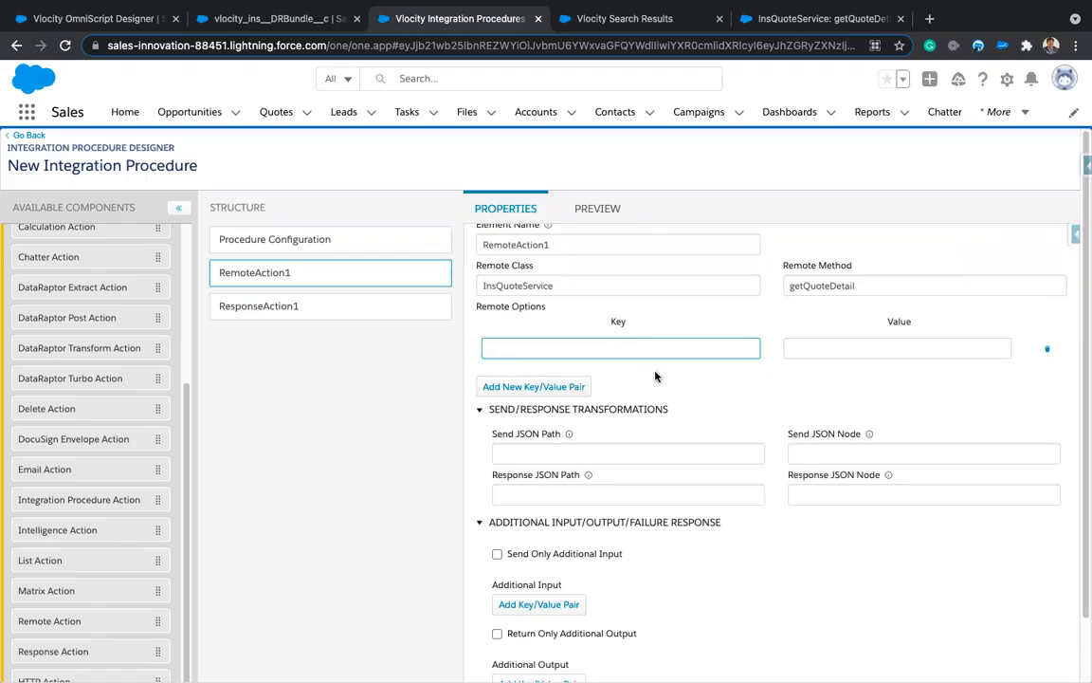
{"action": "scroll", "coordinate": [657, 370], "scroll_direction": "up", "scroll_amount": 1}
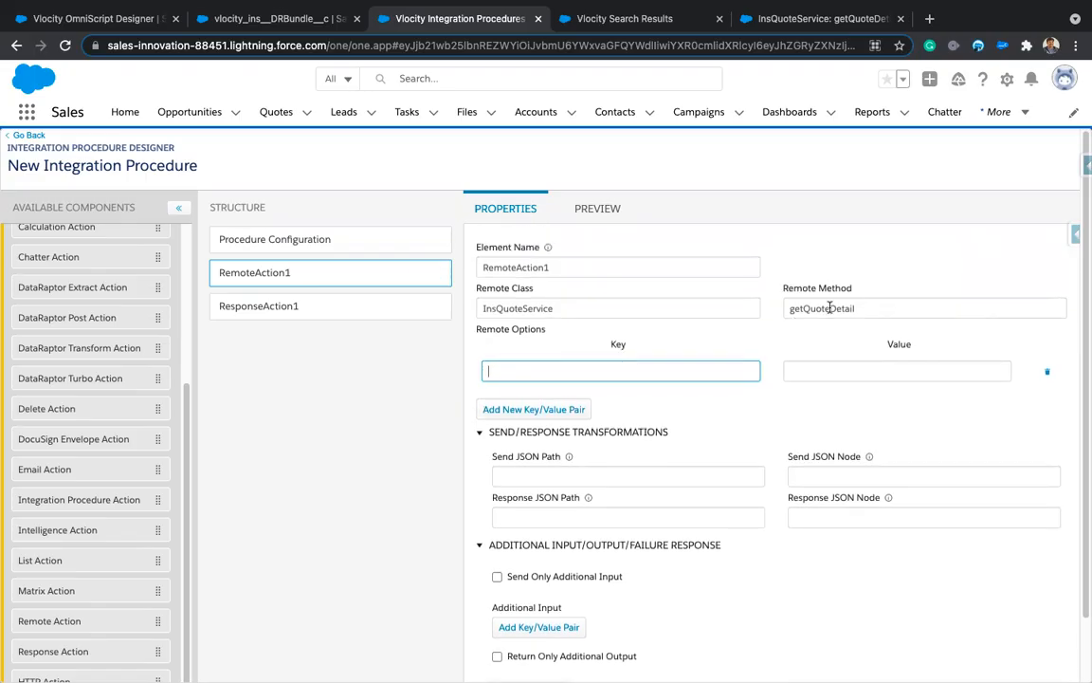
{"action": "left_click", "coordinate": [839, 371]}
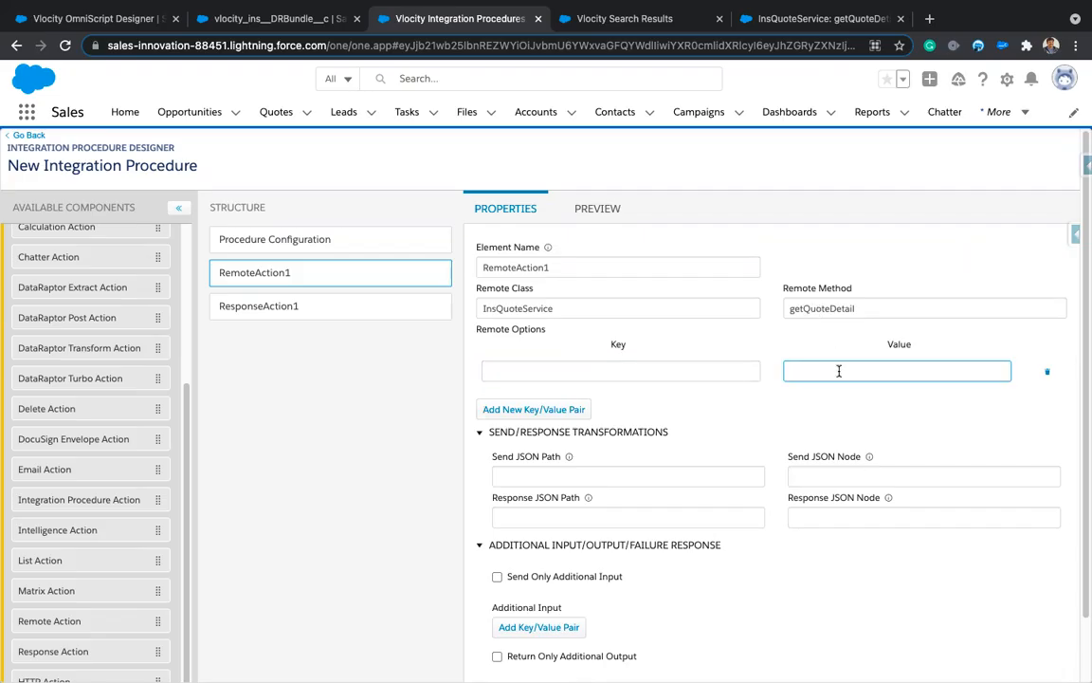
{"action": "type", "text": "%%"}
{"action": "type", "text": "quote"}
{"action": "type", "text": "Id%"}
{"action": "left_click", "coordinate": [635, 371]}
{"action": "type", "text": "quoteId"}
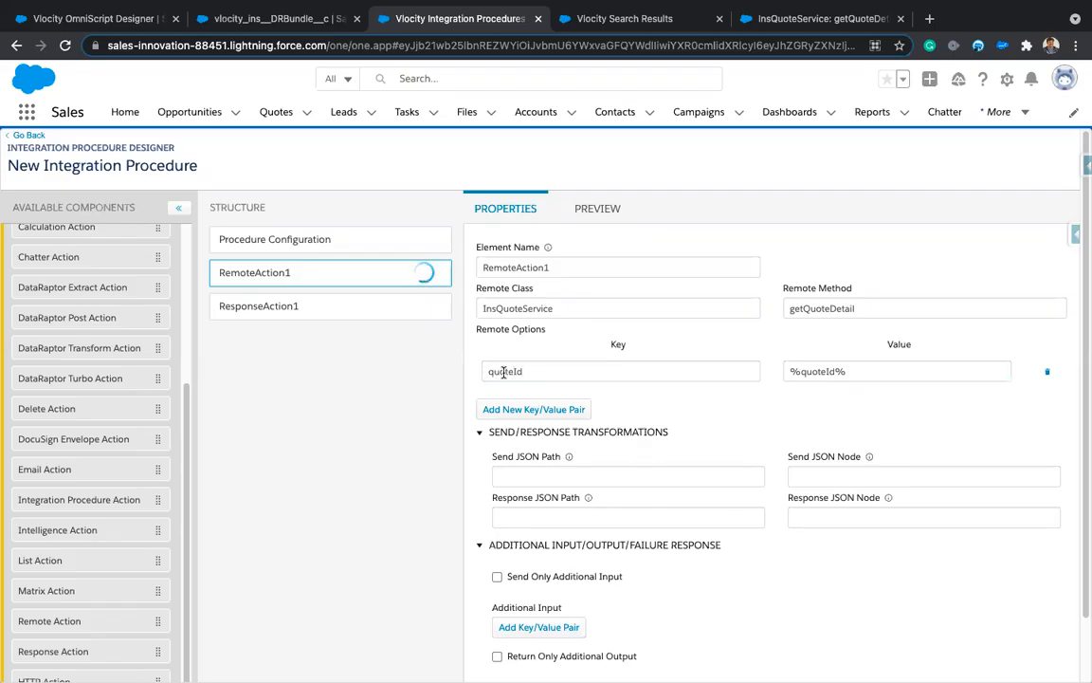
Step: Return to the getQuoteDetail docs and find quoteId in the Remote Options table
{"action": "left_click", "coordinate": [735, 18]}
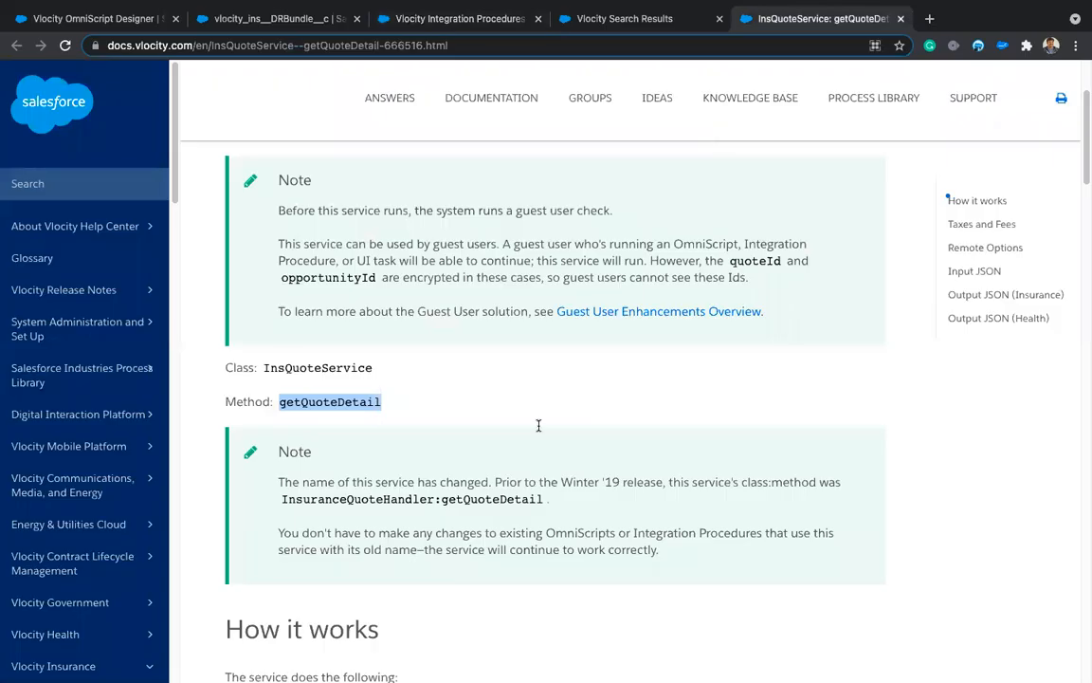
{"action": "scroll", "coordinate": [499, 541], "scroll_direction": "down", "scroll_amount": 5}
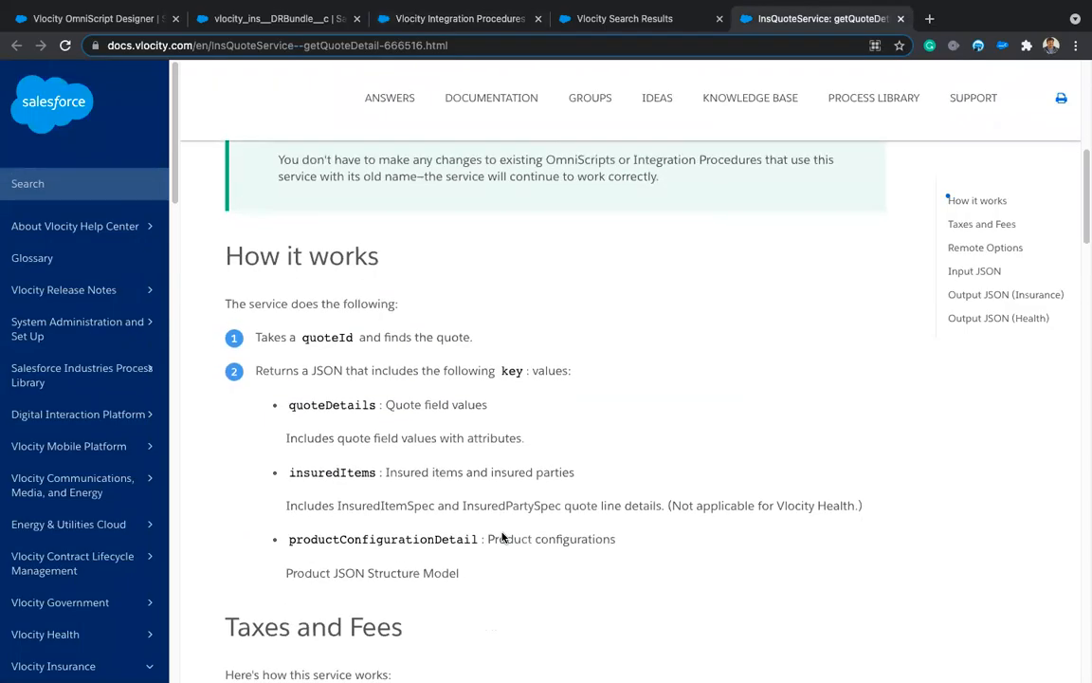
{"action": "double_click", "coordinate": [328, 328]}
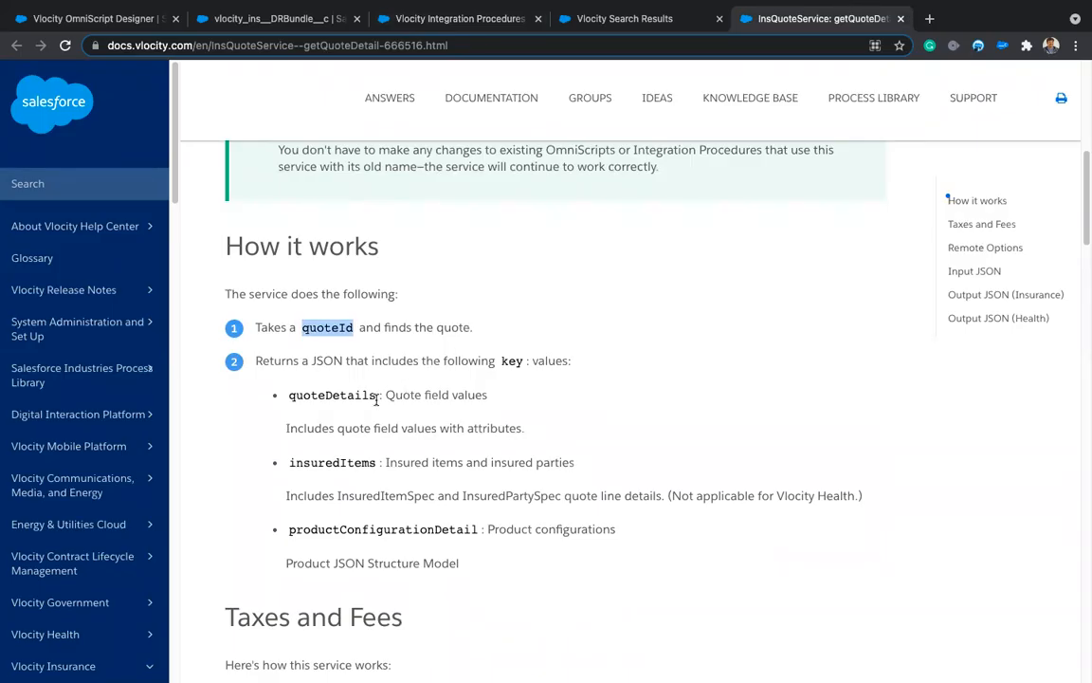
{"action": "scroll", "coordinate": [372, 517], "scroll_direction": "down", "scroll_amount": 5}
{"action": "scroll", "coordinate": [370, 515], "scroll_direction": "down", "scroll_amount": 4}
{"action": "scroll", "coordinate": [369, 515], "scroll_direction": "down", "scroll_amount": 1}
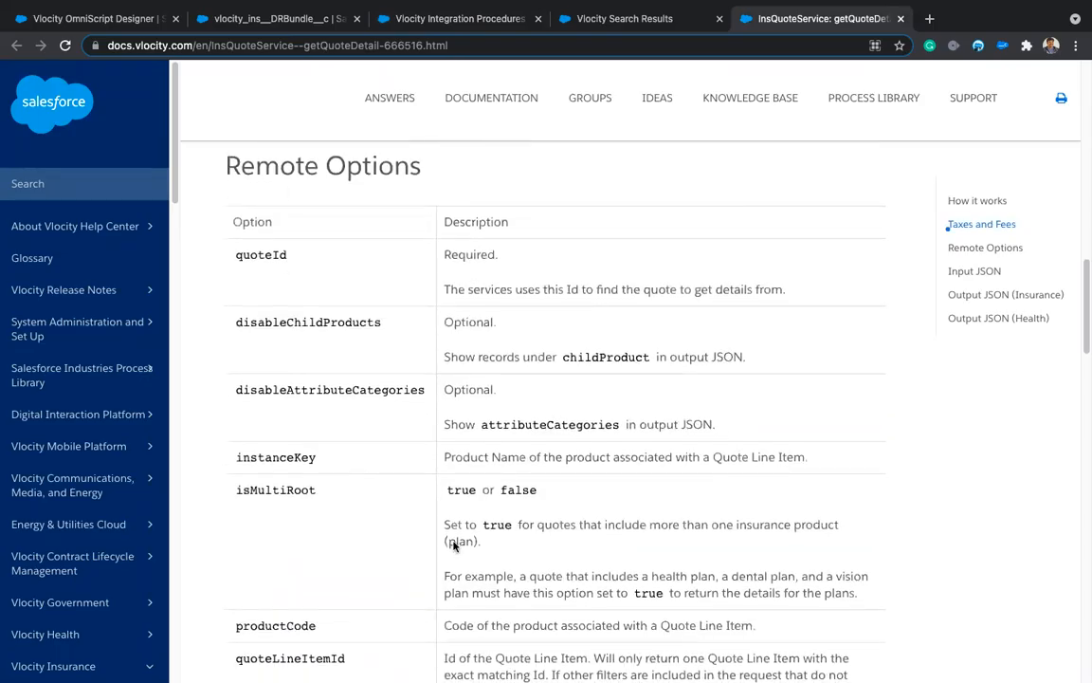
{"action": "double_click", "coordinate": [264, 258]}
{"action": "key", "text": "ctrl+c"}
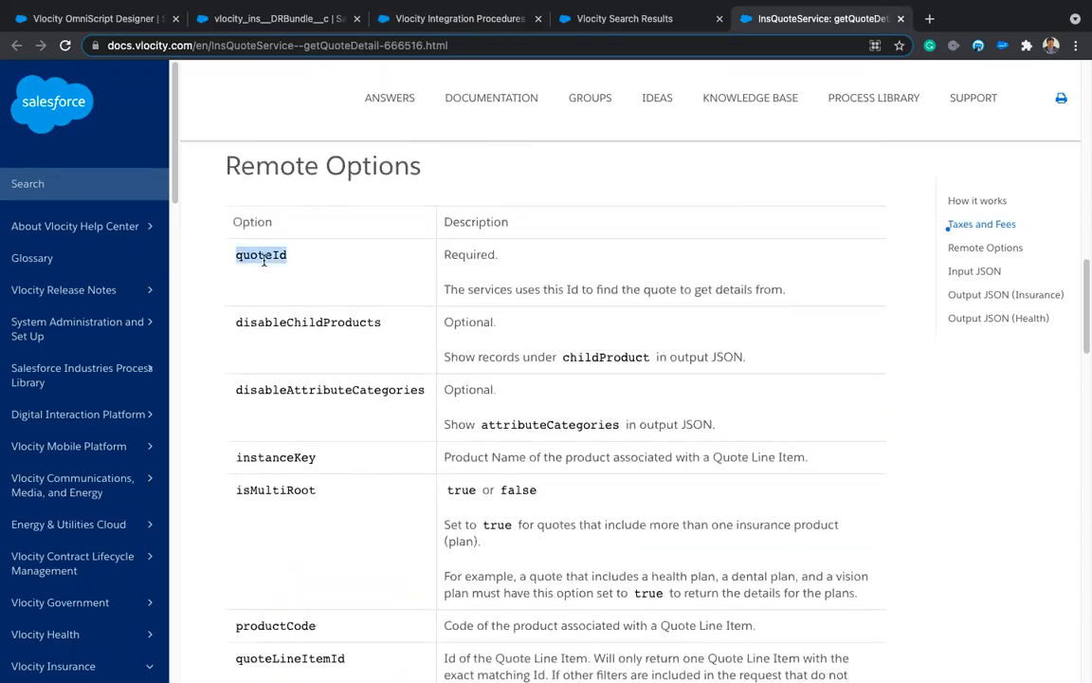
Step: Replace the procedure's quoteId key with the documented quoteId spelling
{"action": "left_click", "coordinate": [439, 29]}
{"action": "double_click", "coordinate": [510, 372]}
{"action": "key", "text": "ctrl+v"}
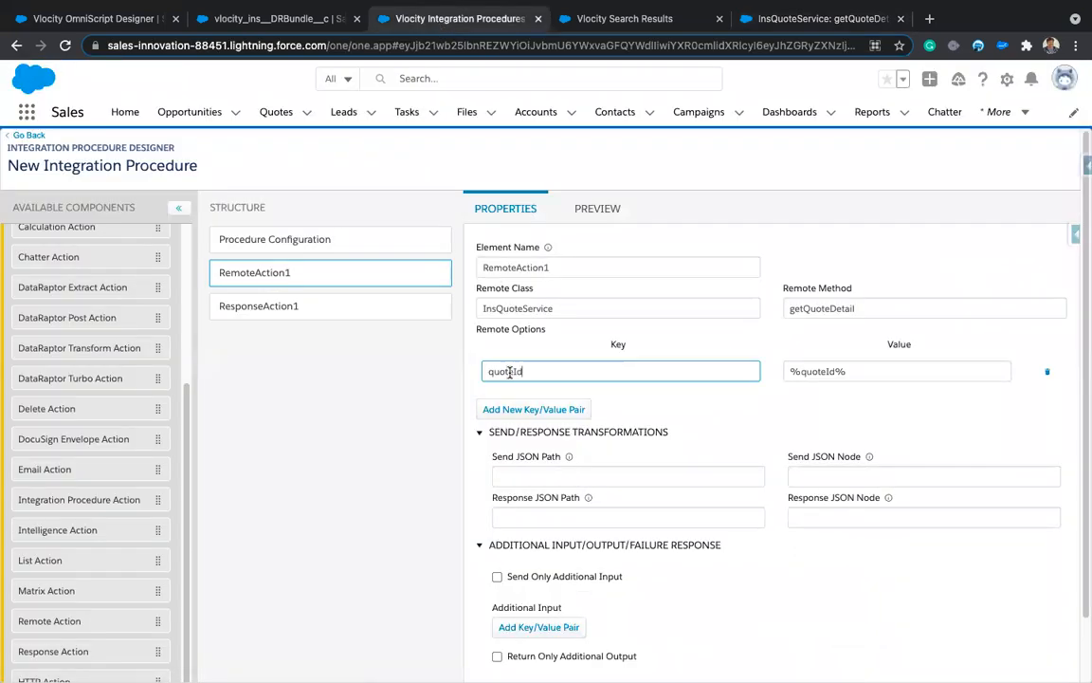
Step: Review the disableChildProducts and disableAttributeCategories remote options in the docs
{"action": "left_click", "coordinate": [787, 18]}
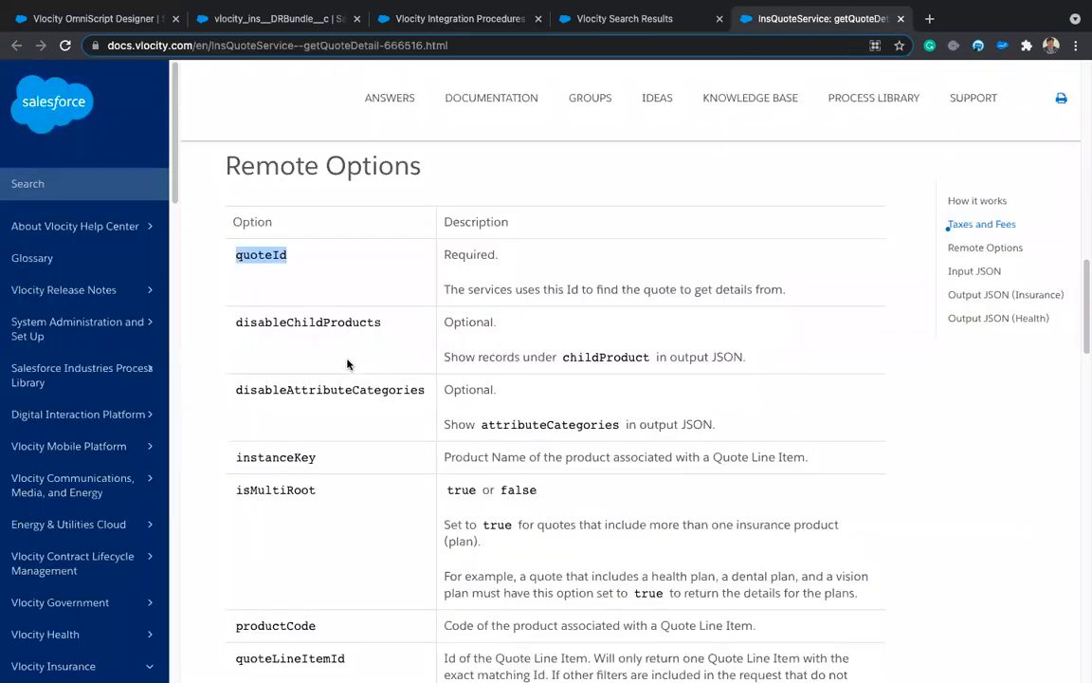
{"action": "scroll", "coordinate": [508, 380], "scroll_direction": "down", "scroll_amount": 1}
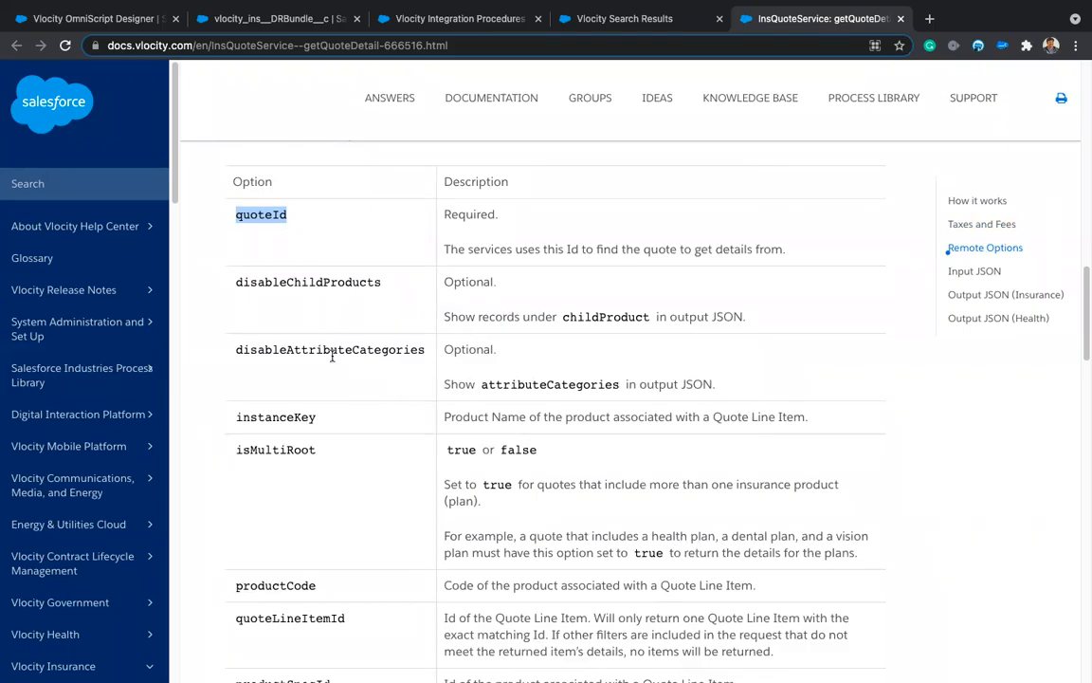
{"action": "double_click", "coordinate": [294, 283]}
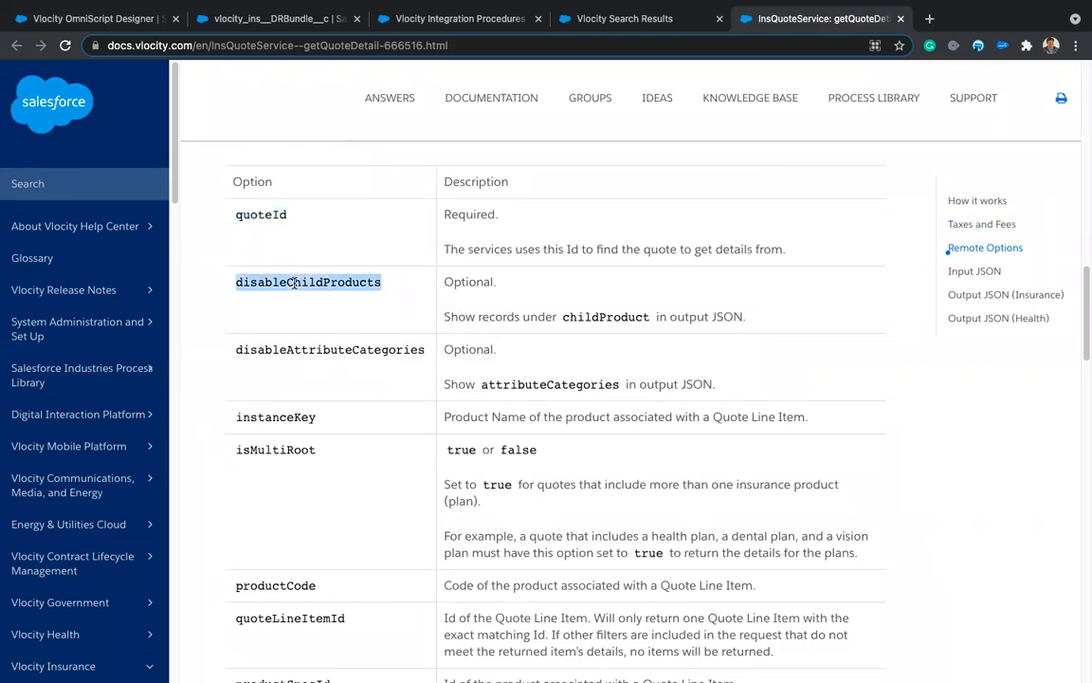
{"action": "double_click", "coordinate": [311, 347]}
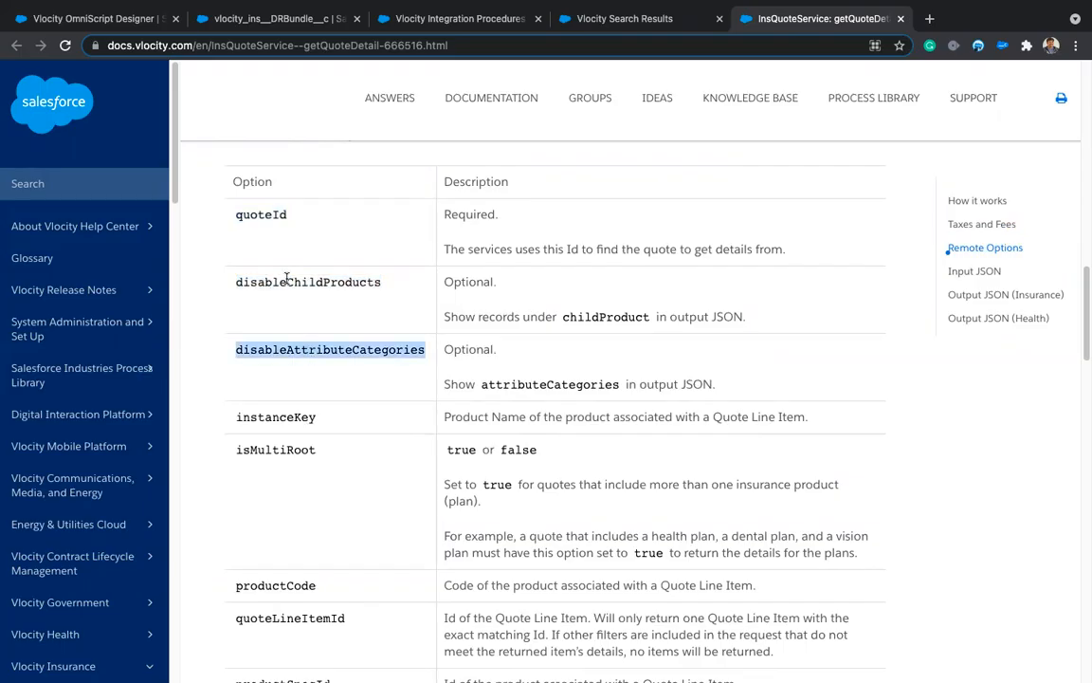
{"action": "scroll", "coordinate": [346, 418], "scroll_direction": "down", "scroll_amount": 2}
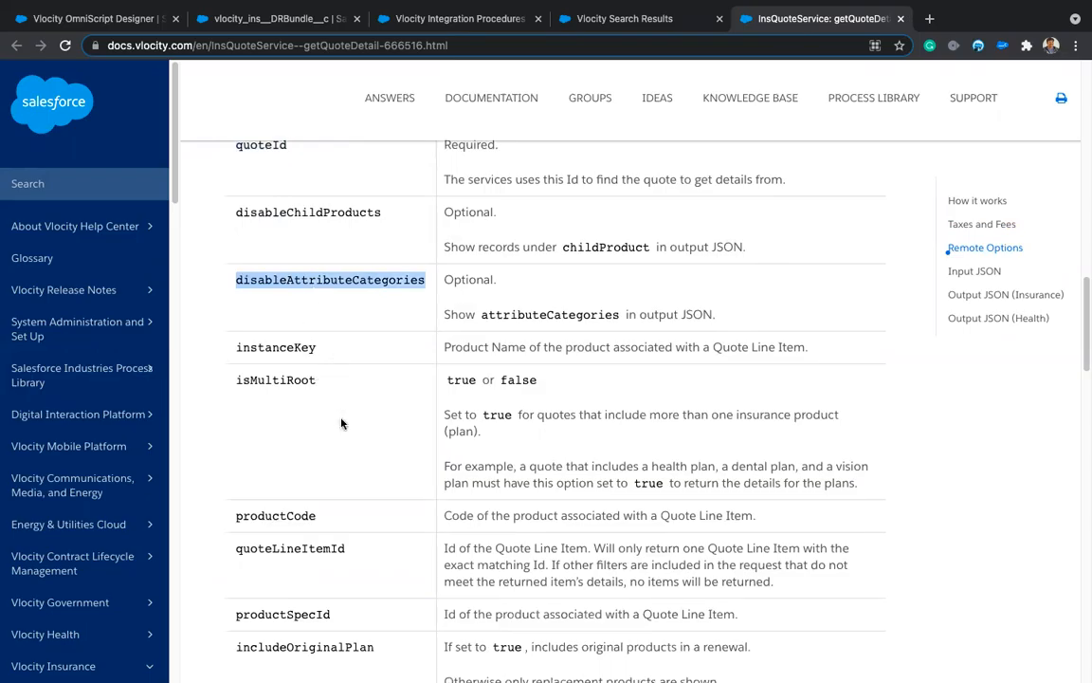
{"action": "scroll", "coordinate": [360, 537], "scroll_direction": "down", "scroll_amount": 2}
{"action": "scroll", "coordinate": [359, 536], "scroll_direction": "down", "scroll_amount": 3}
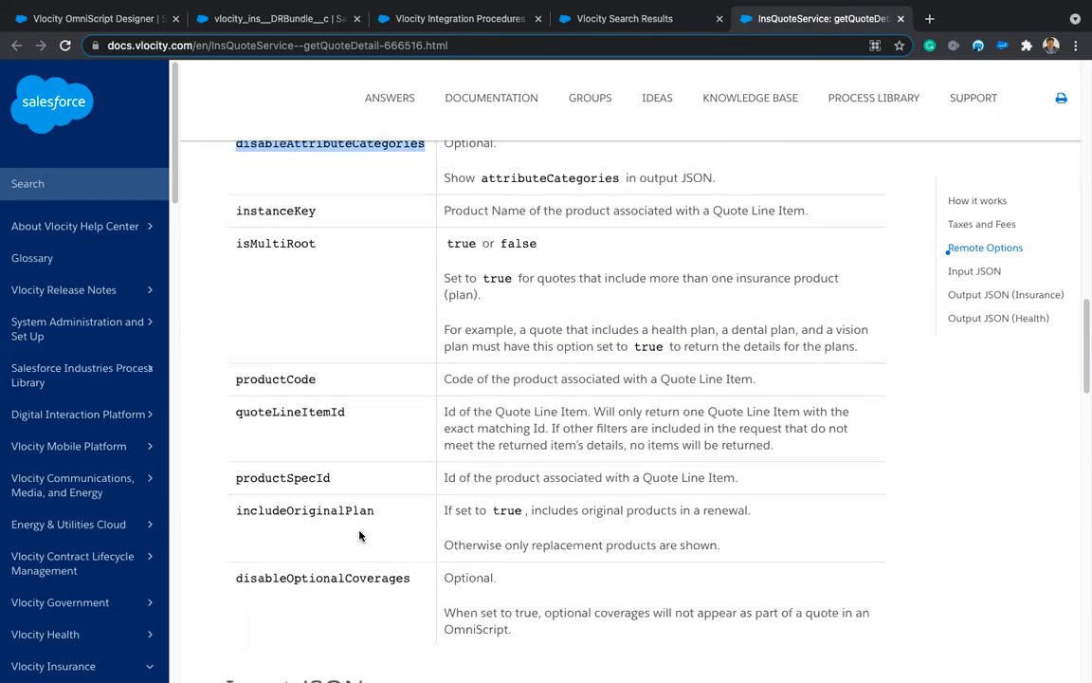
{"action": "scroll", "coordinate": [360, 537], "scroll_direction": "up", "scroll_amount": 1}
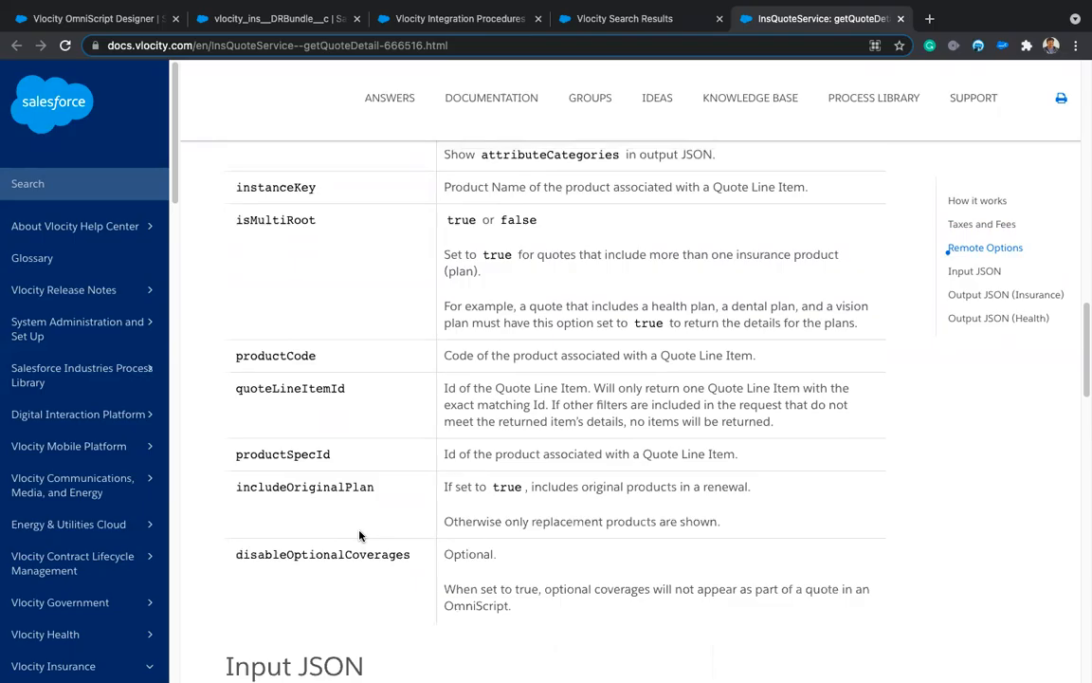
{"action": "scroll", "coordinate": [369, 428], "scroll_direction": "up", "scroll_amount": 5}
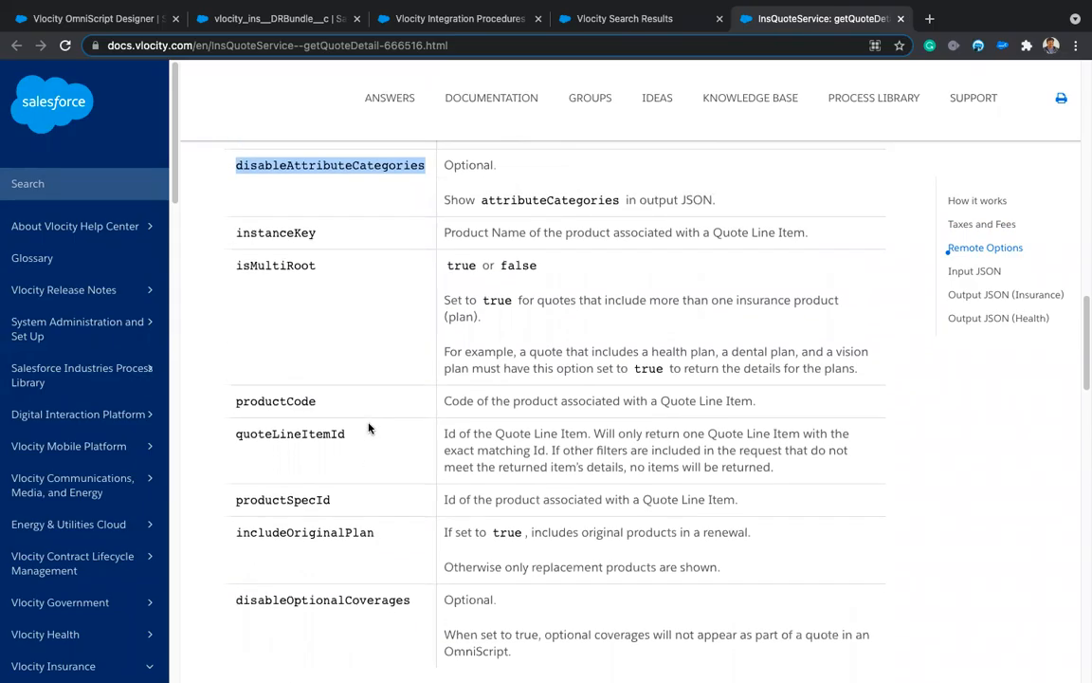
{"action": "scroll", "coordinate": [369, 427], "scroll_direction": "up", "scroll_amount": 2}
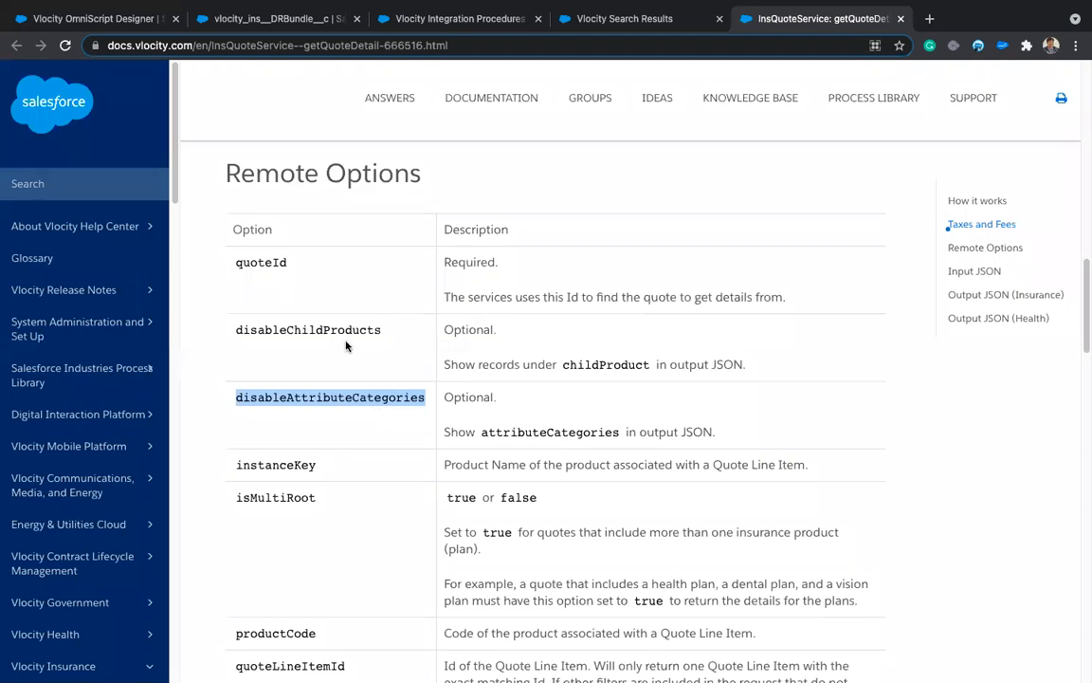
{"action": "scroll", "coordinate": [323, 445], "scroll_direction": "down", "scroll_amount": 1}
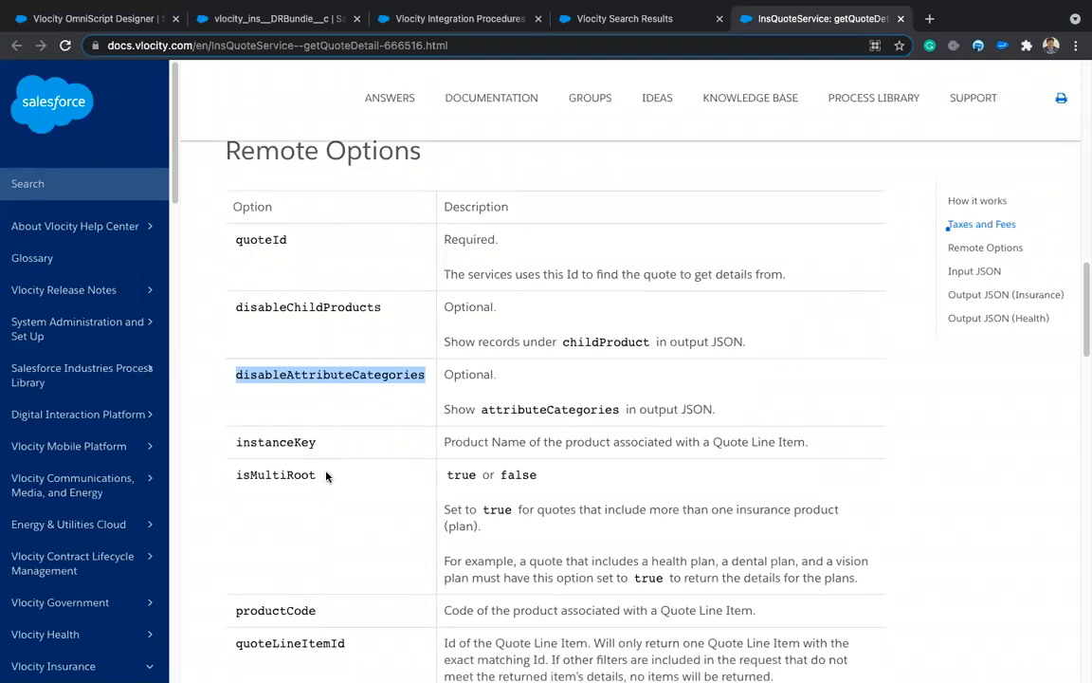
{"action": "double_click", "coordinate": [293, 295]}
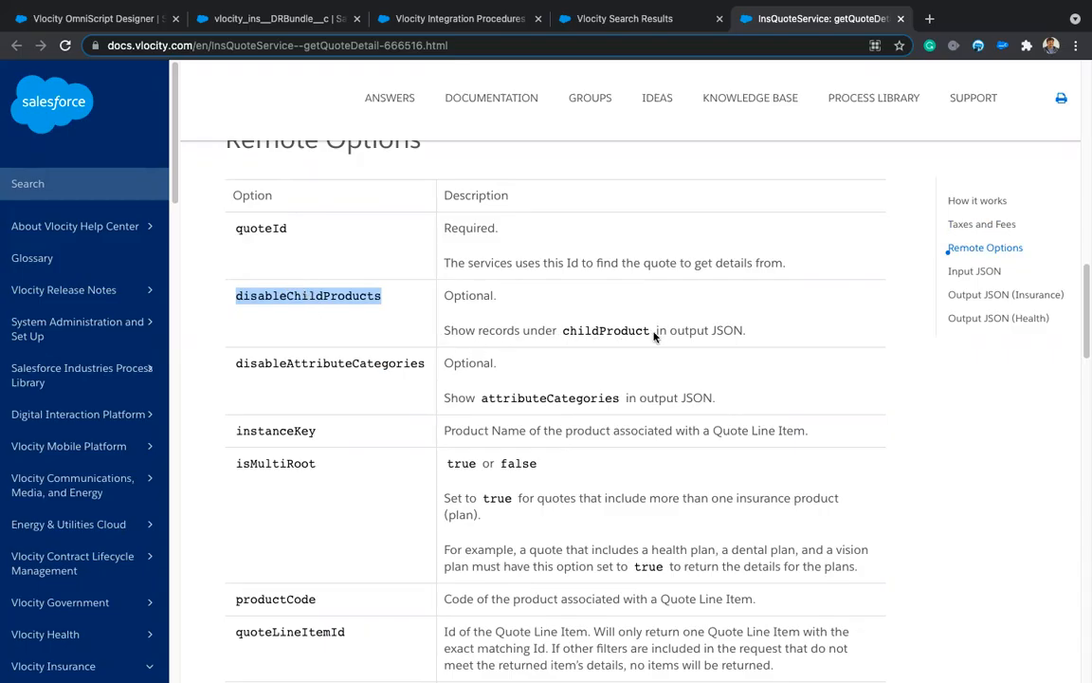
{"action": "scroll", "coordinate": [397, 397], "scroll_direction": "down", "scroll_amount": 10}
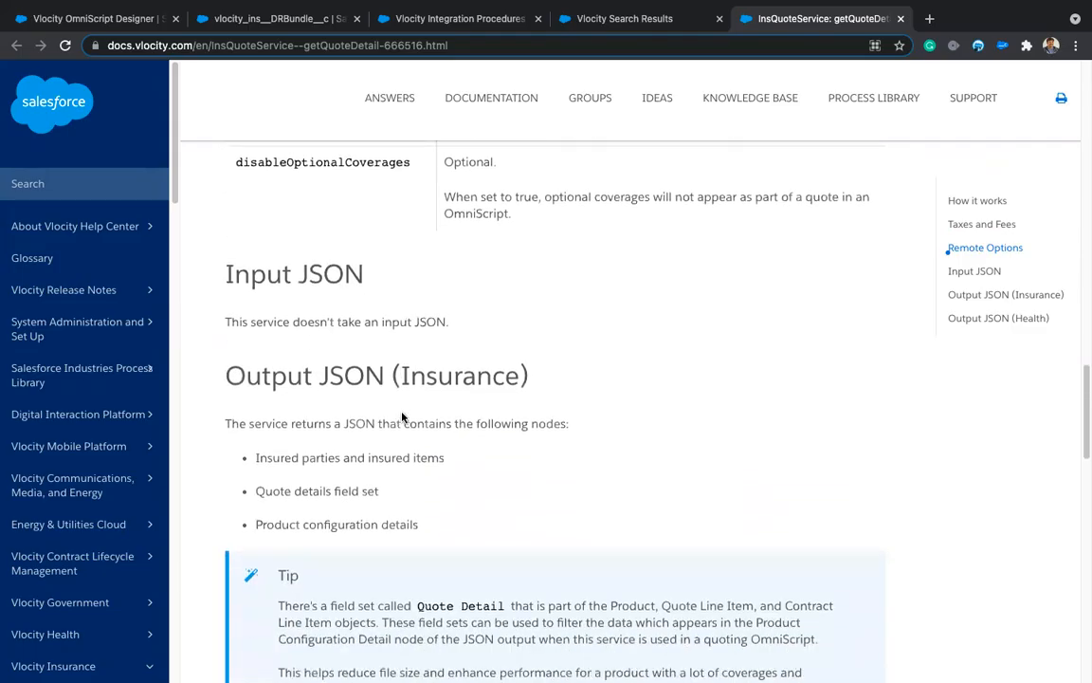
{"action": "scroll", "coordinate": [401, 418], "scroll_direction": "down", "scroll_amount": 2}
{"action": "scroll", "coordinate": [401, 417], "scroll_direction": "down", "scroll_amount": 8}
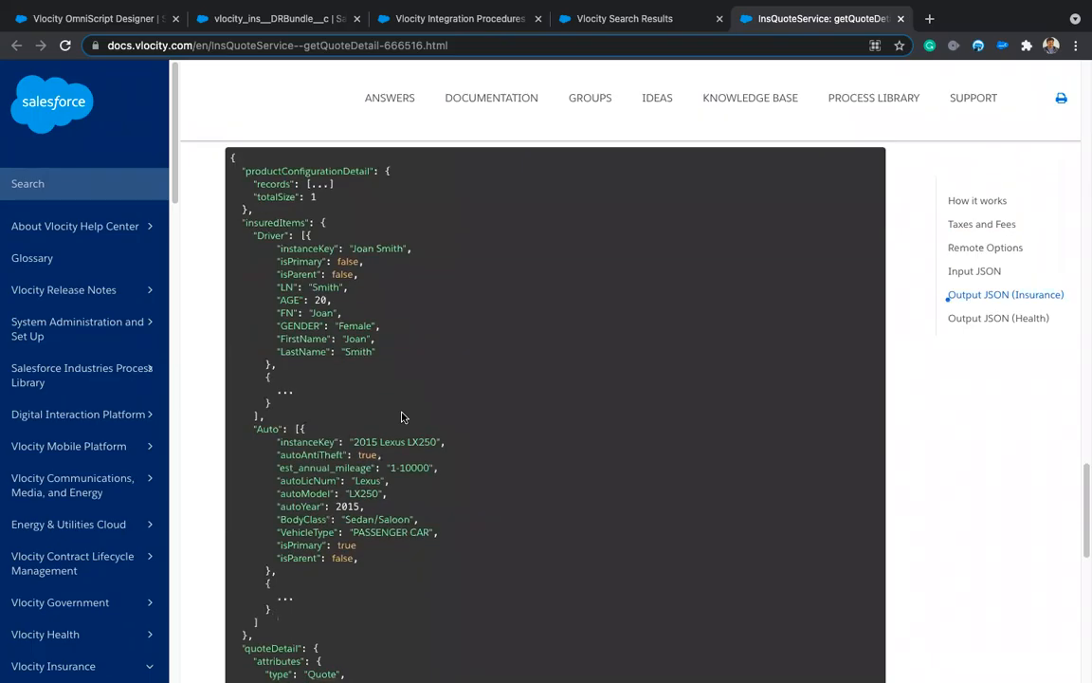
{"action": "scroll", "coordinate": [401, 417], "scroll_direction": "up", "scroll_amount": 2}
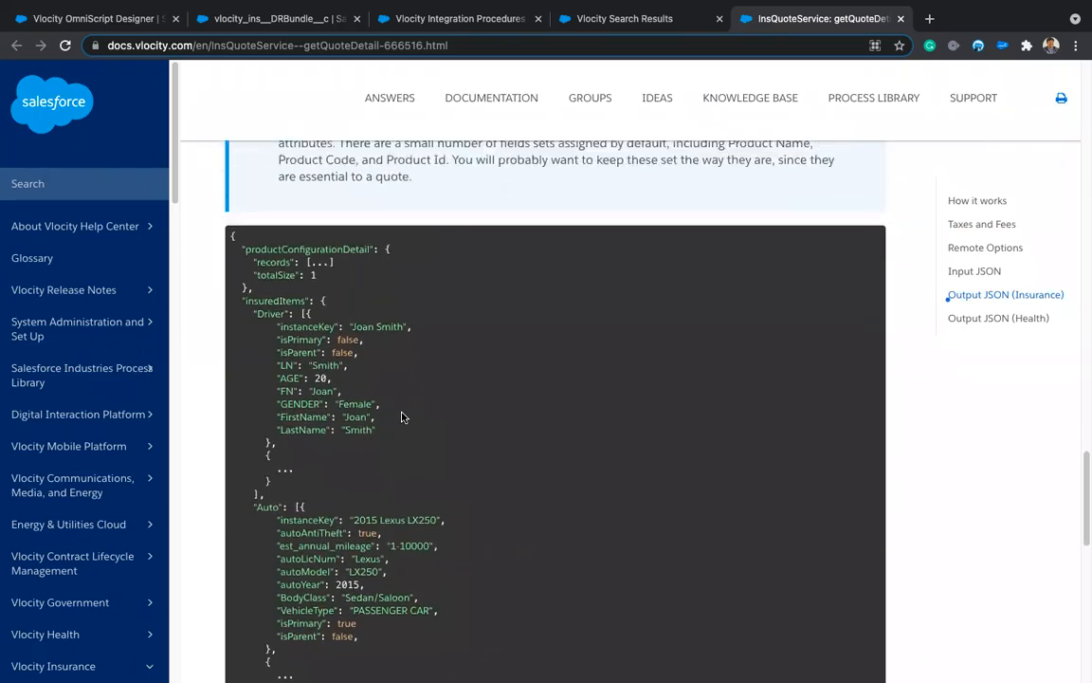
{"action": "scroll", "coordinate": [422, 474], "scroll_direction": "down", "scroll_amount": 7}
{"action": "scroll", "coordinate": [426, 509], "scroll_direction": "up", "scroll_amount": 3}
{"action": "scroll", "coordinate": [427, 435], "scroll_direction": "up", "scroll_amount": 4}
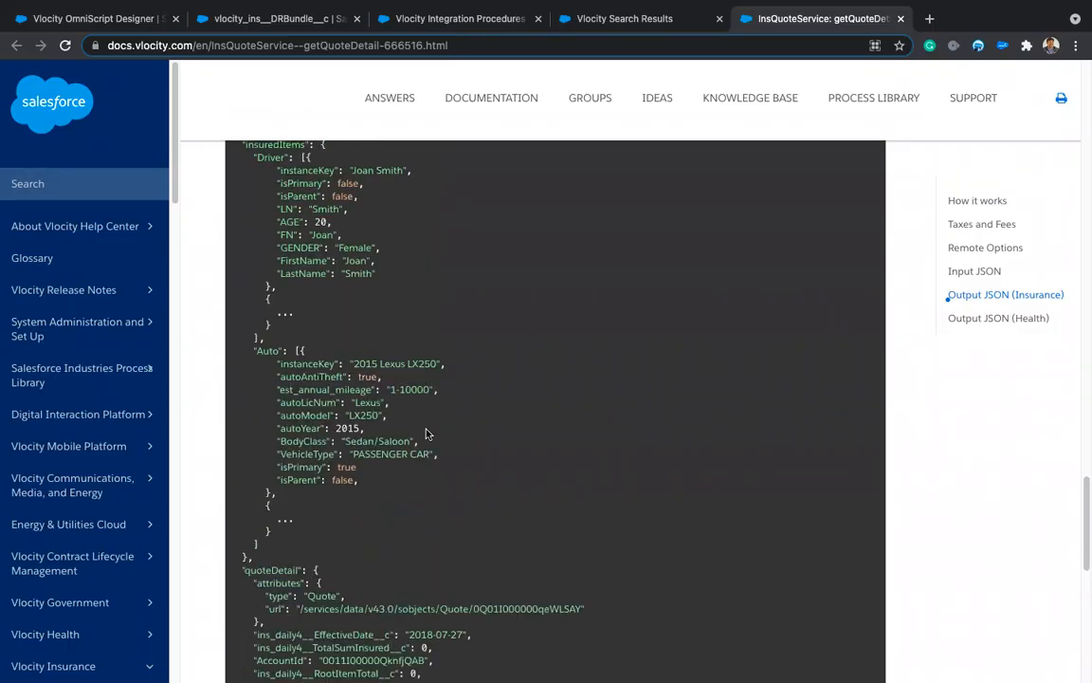
{"action": "scroll", "coordinate": [426, 433], "scroll_direction": "down", "scroll_amount": 3}
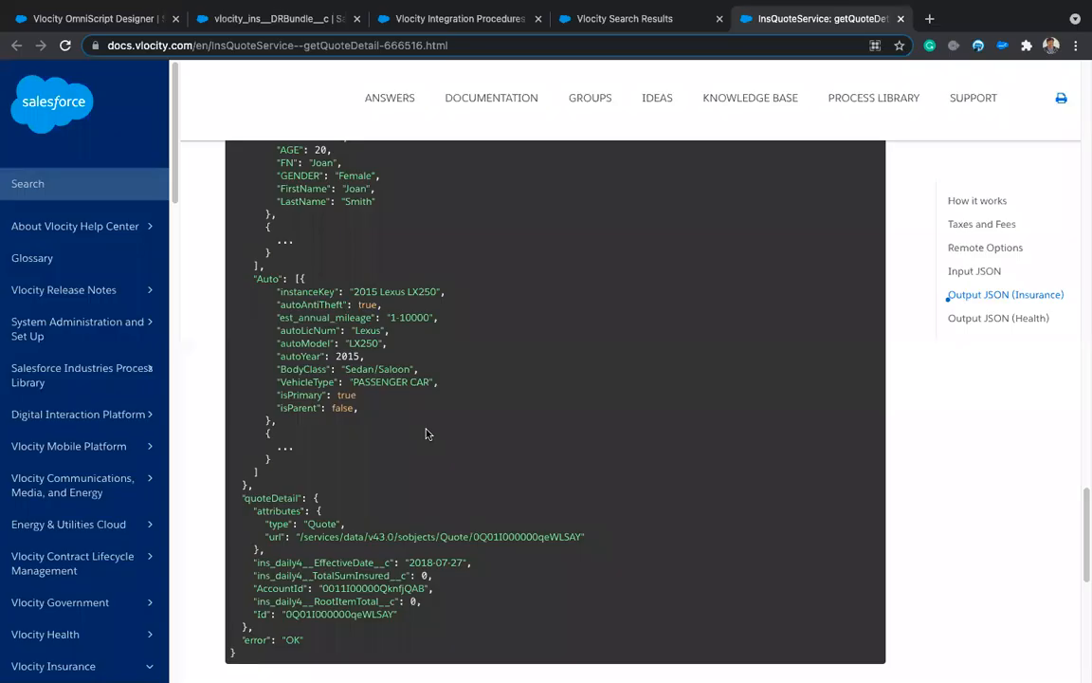
{"action": "scroll", "coordinate": [426, 434], "scroll_direction": "up", "scroll_amount": 5}
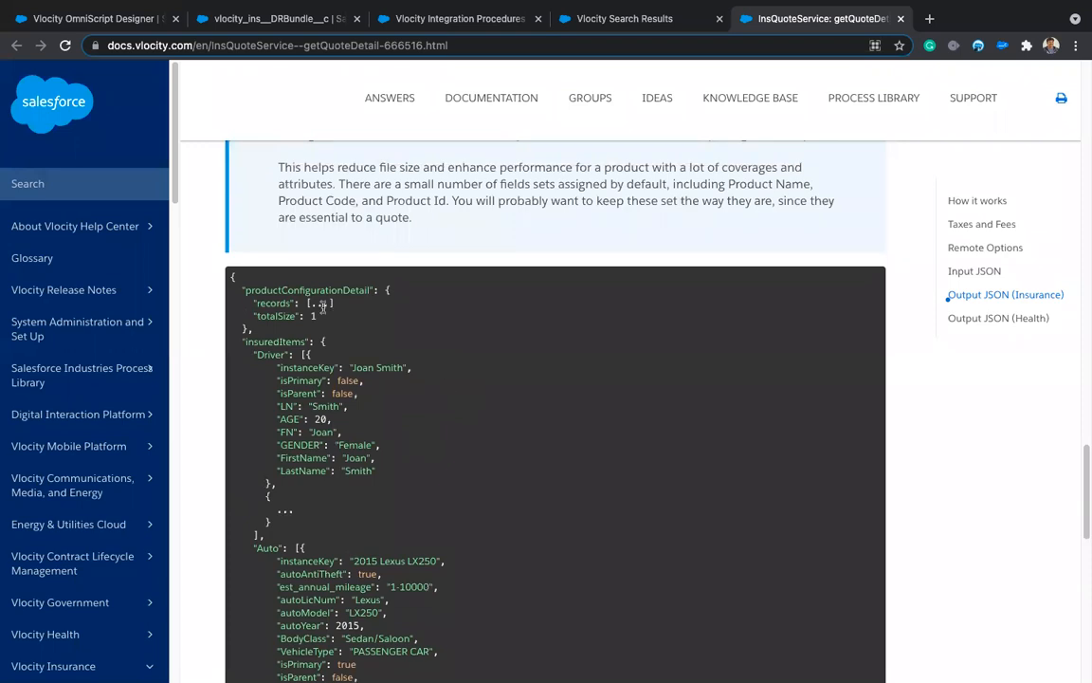
{"action": "scroll", "coordinate": [458, 367], "scroll_direction": "down", "scroll_amount": 8}
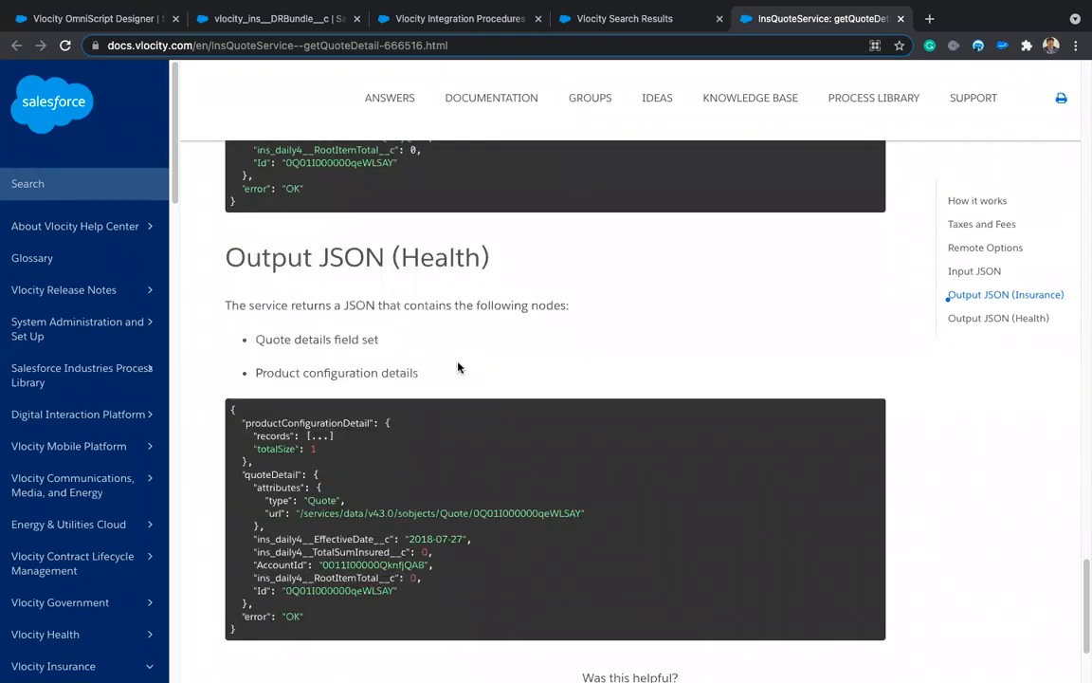
{"action": "scroll", "coordinate": [458, 367], "scroll_direction": "down", "scroll_amount": 2}
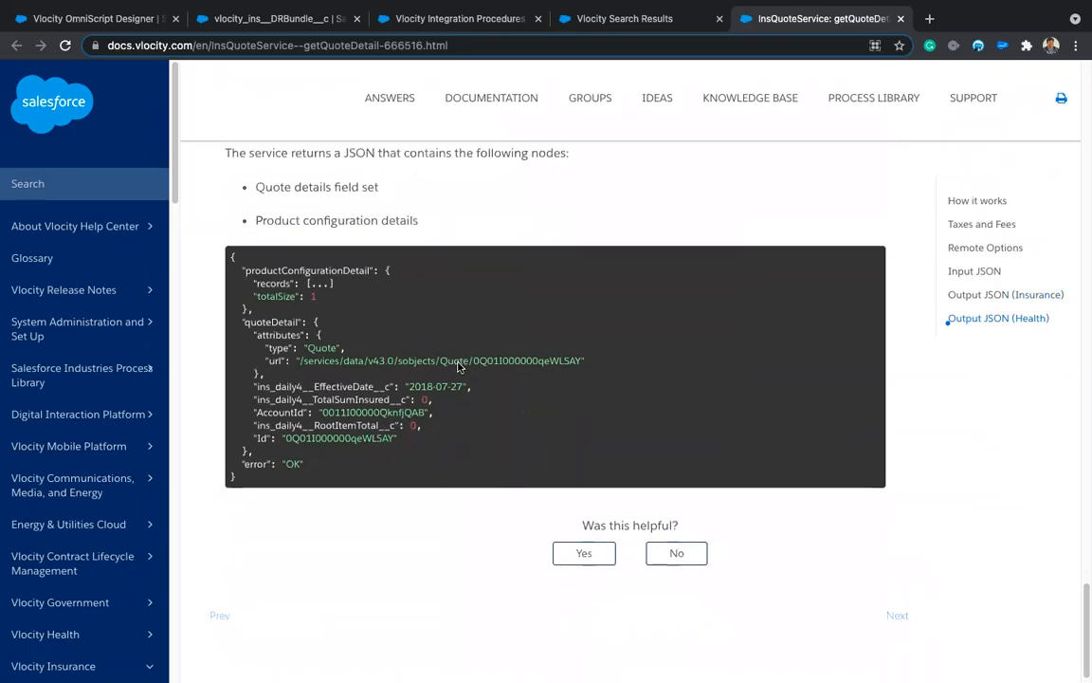
{"action": "scroll", "coordinate": [458, 367], "scroll_direction": "up", "scroll_amount": 8}
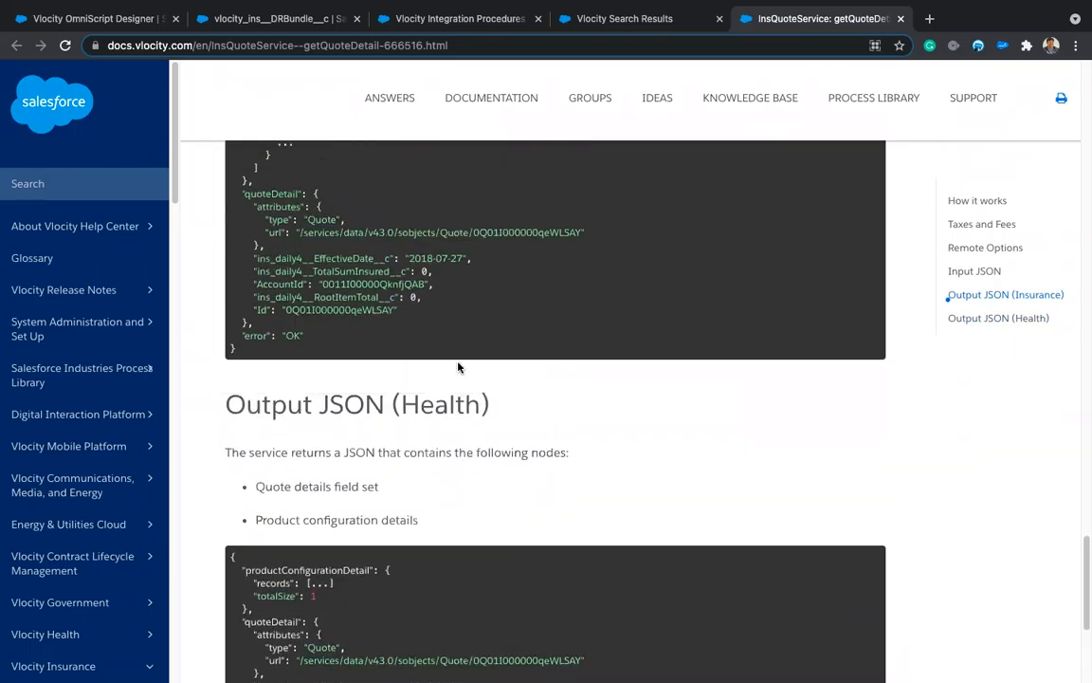
{"action": "scroll", "coordinate": [458, 367], "scroll_direction": "up", "scroll_amount": 6}
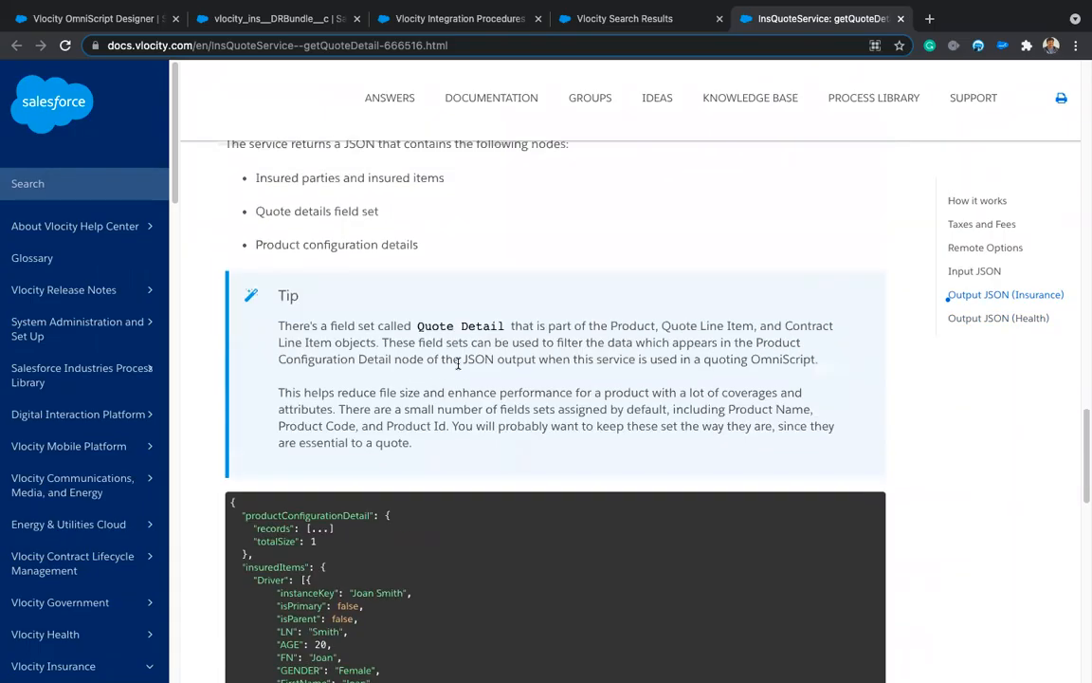
{"action": "scroll", "coordinate": [465, 453], "scroll_direction": "down", "scroll_amount": 6}
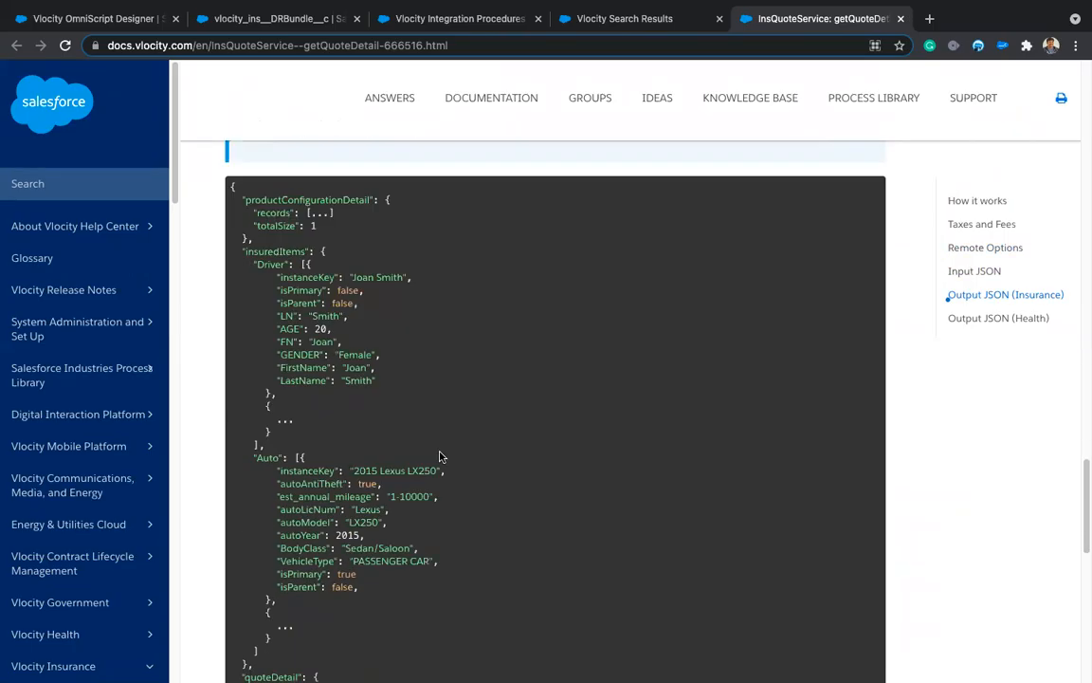
{"action": "scroll", "coordinate": [473, 533], "scroll_direction": "down", "scroll_amount": 8}
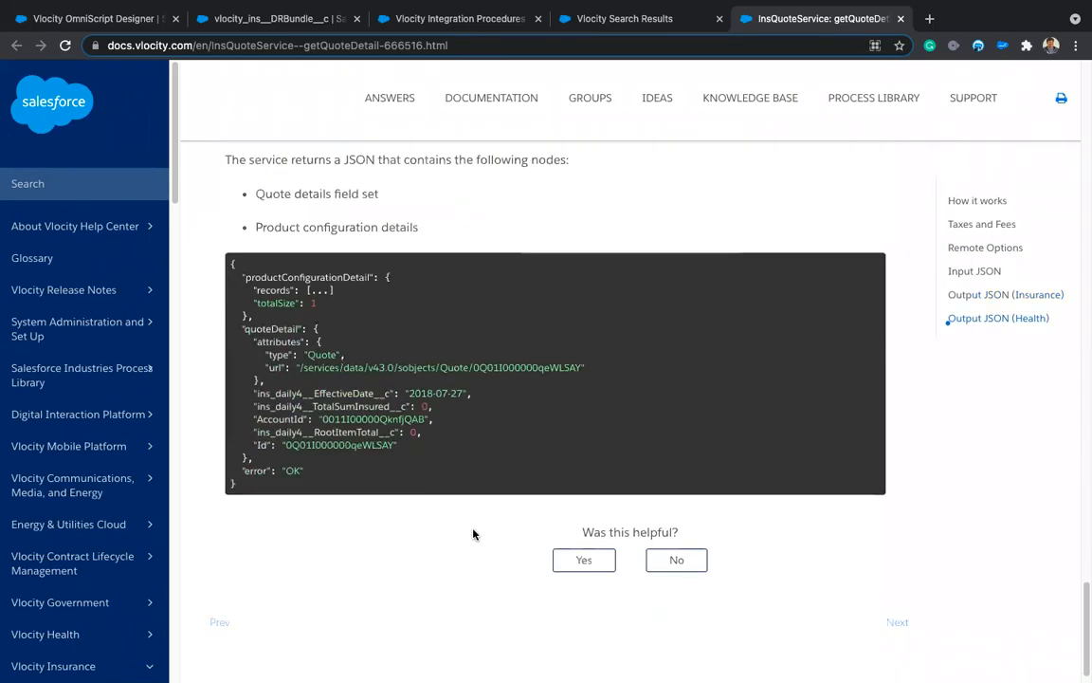
{"action": "scroll", "coordinate": [473, 532], "scroll_direction": "up", "scroll_amount": 1}
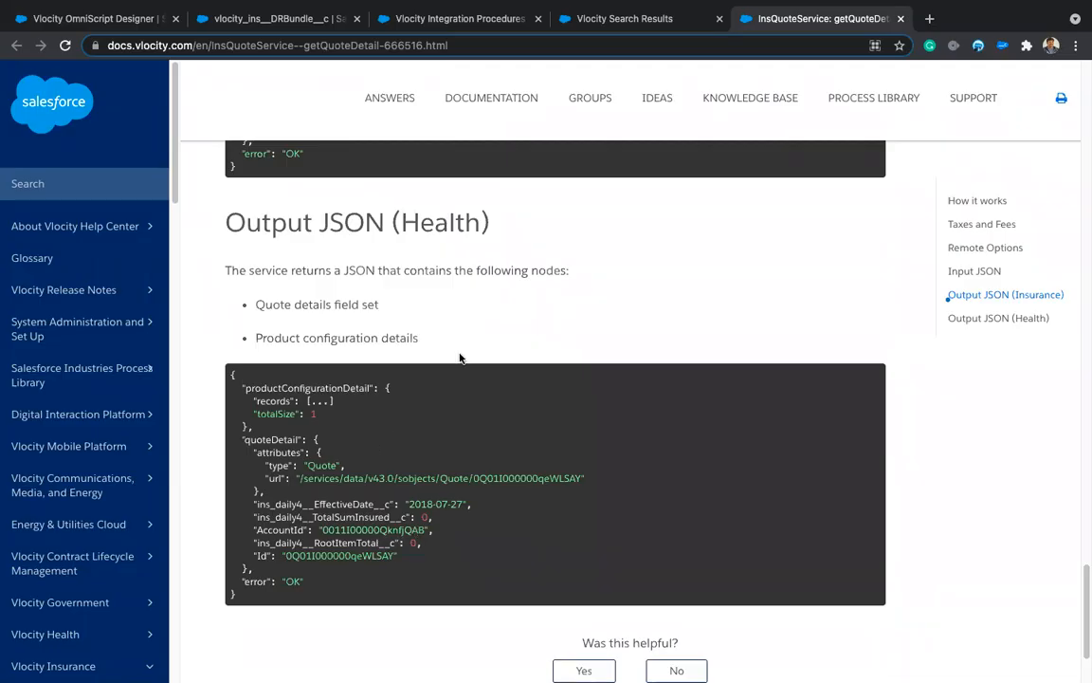
{"action": "scroll", "coordinate": [524, 295], "scroll_direction": "up", "scroll_amount": 12}
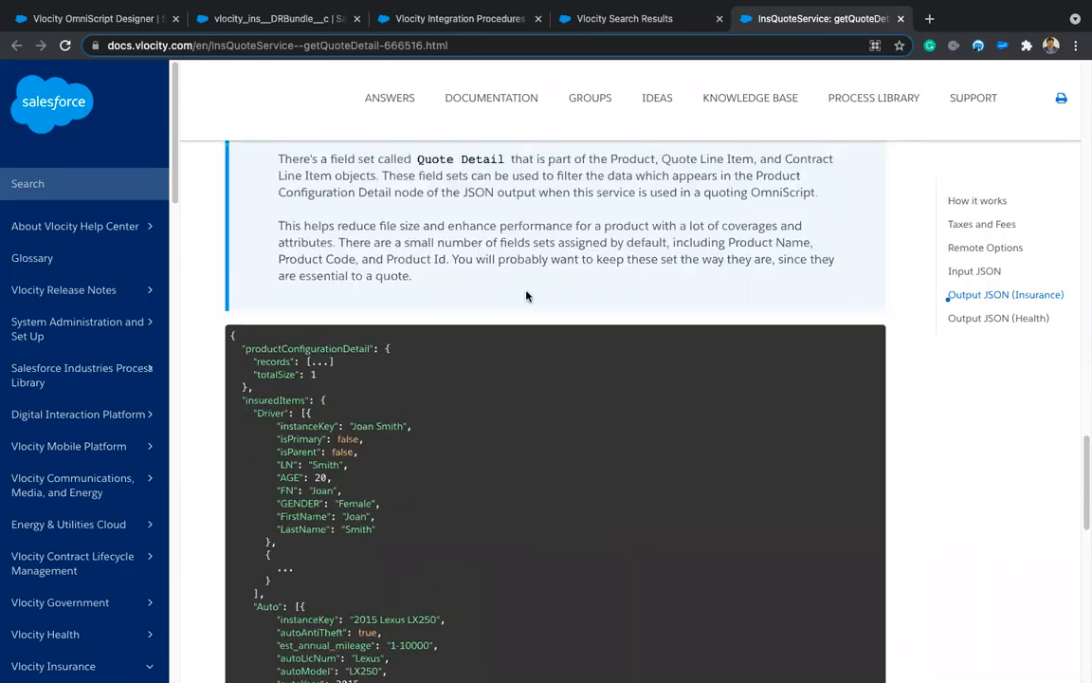
{"action": "scroll", "coordinate": [526, 296], "scroll_direction": "up", "scroll_amount": 5}
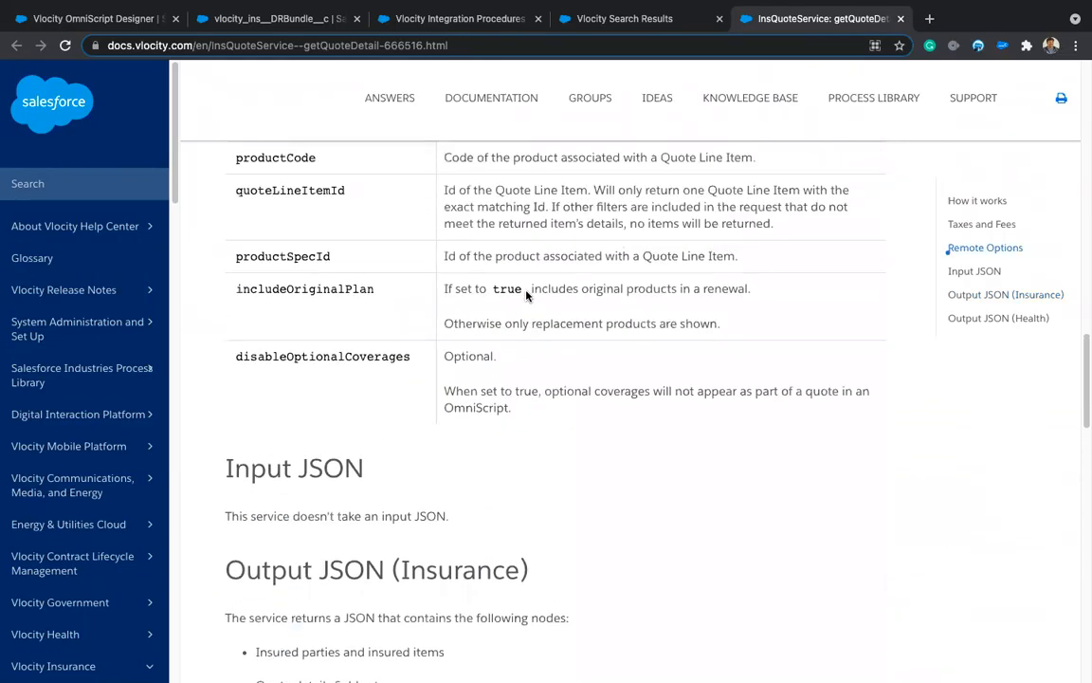
Step: Highlight disableChildProducts in Remote Options, then go back to the Vlocity Integration Procedures tab
{"action": "scroll", "coordinate": [526, 296], "scroll_direction": "up", "scroll_amount": 5}
{"action": "double_click", "coordinate": [349, 273]}
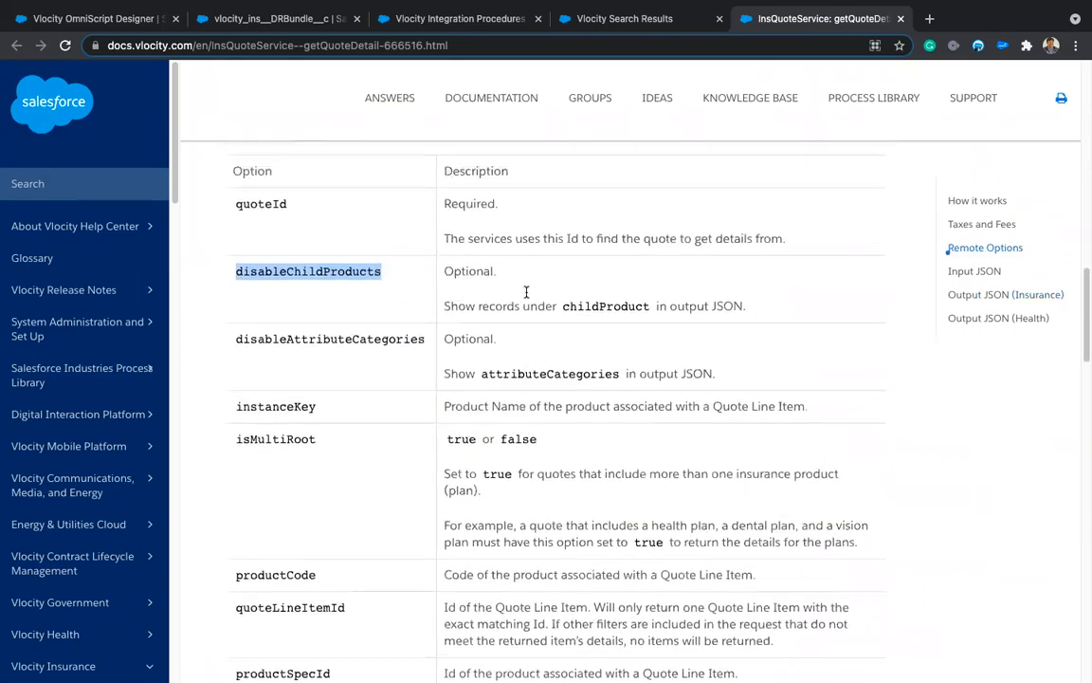
{"action": "double_click", "coordinate": [349, 284]}
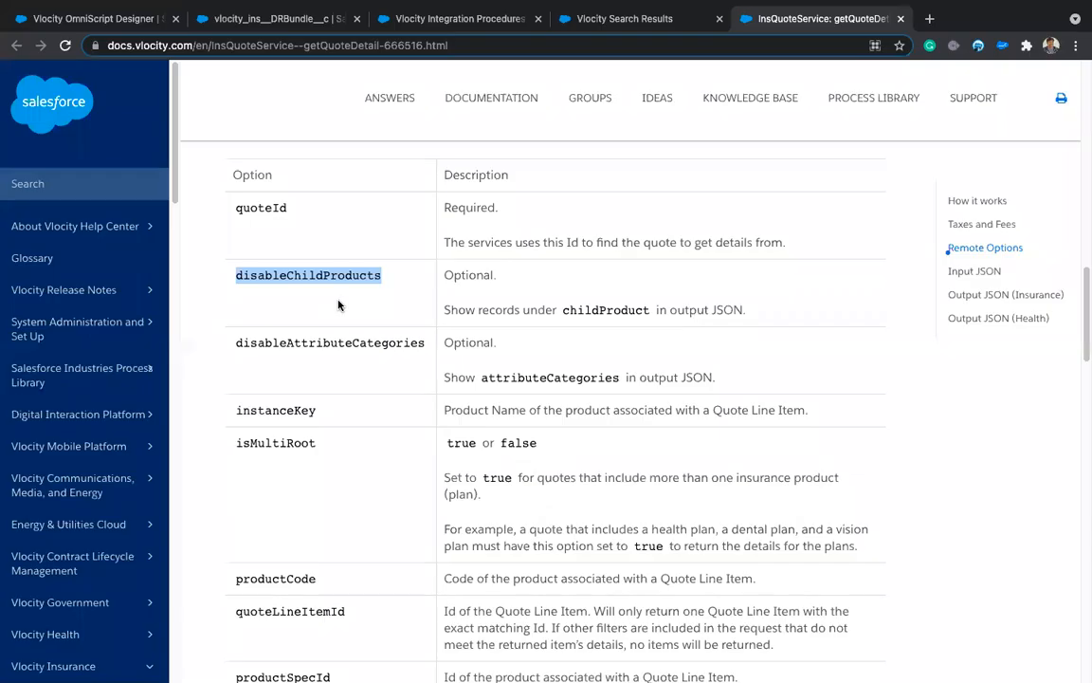
{"action": "left_click", "coordinate": [446, 442]}
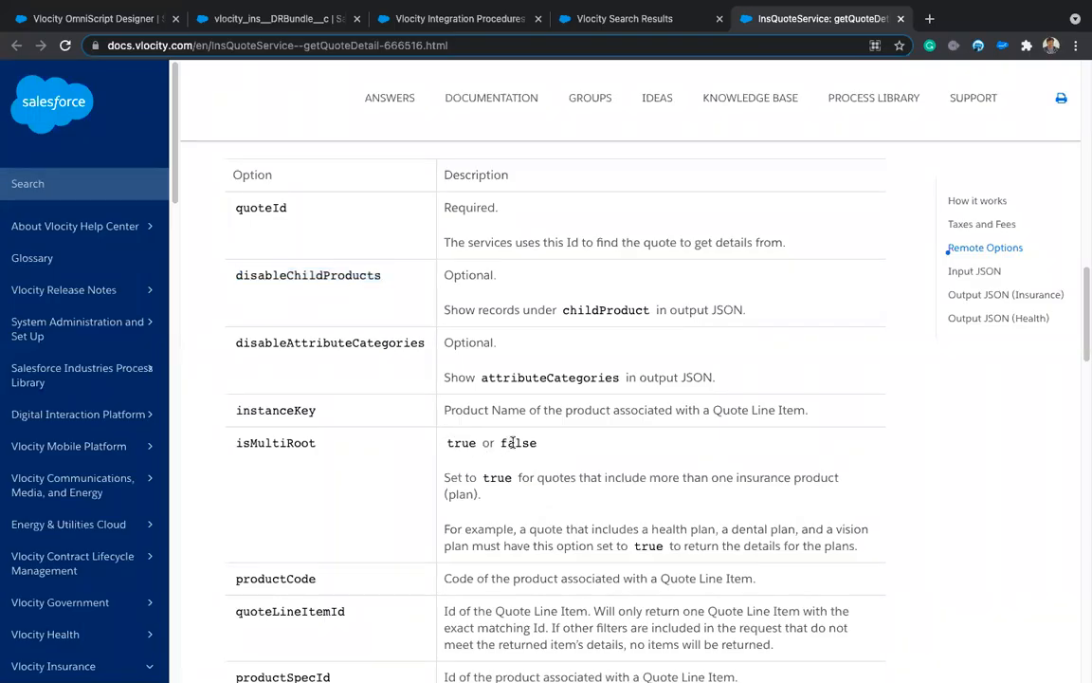
{"action": "double_click", "coordinate": [302, 275]}
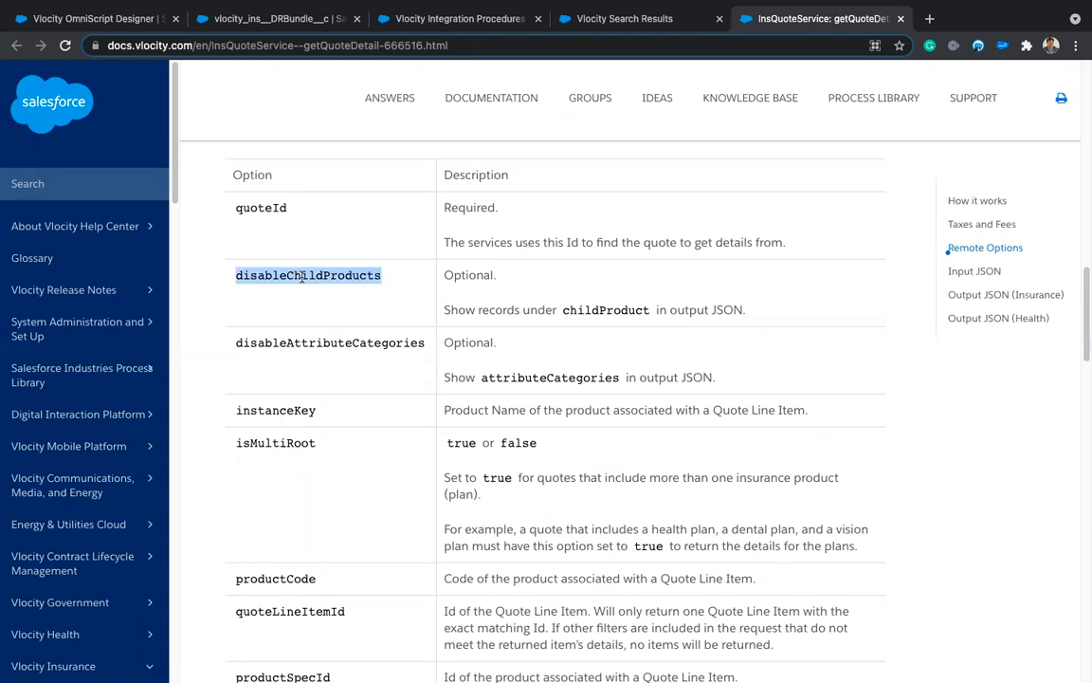
{"action": "left_click", "coordinate": [283, 275]}
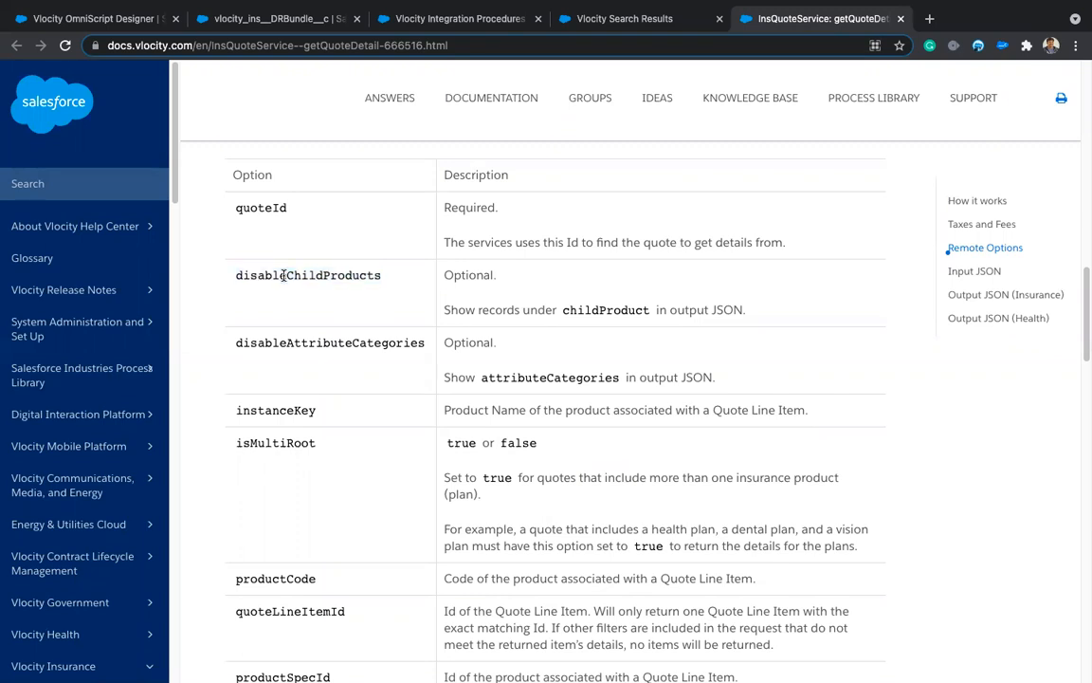
{"action": "left_click_drag", "start_coordinate": [236, 277], "coordinate": [425, 275]}
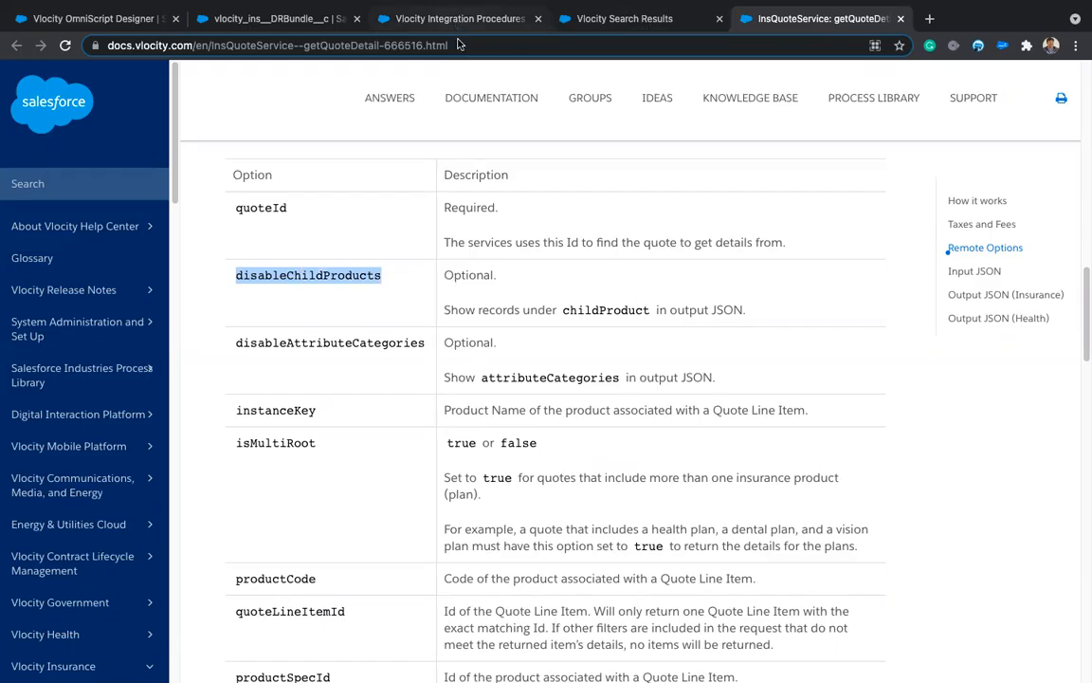
{"action": "left_click", "coordinate": [417, 19]}
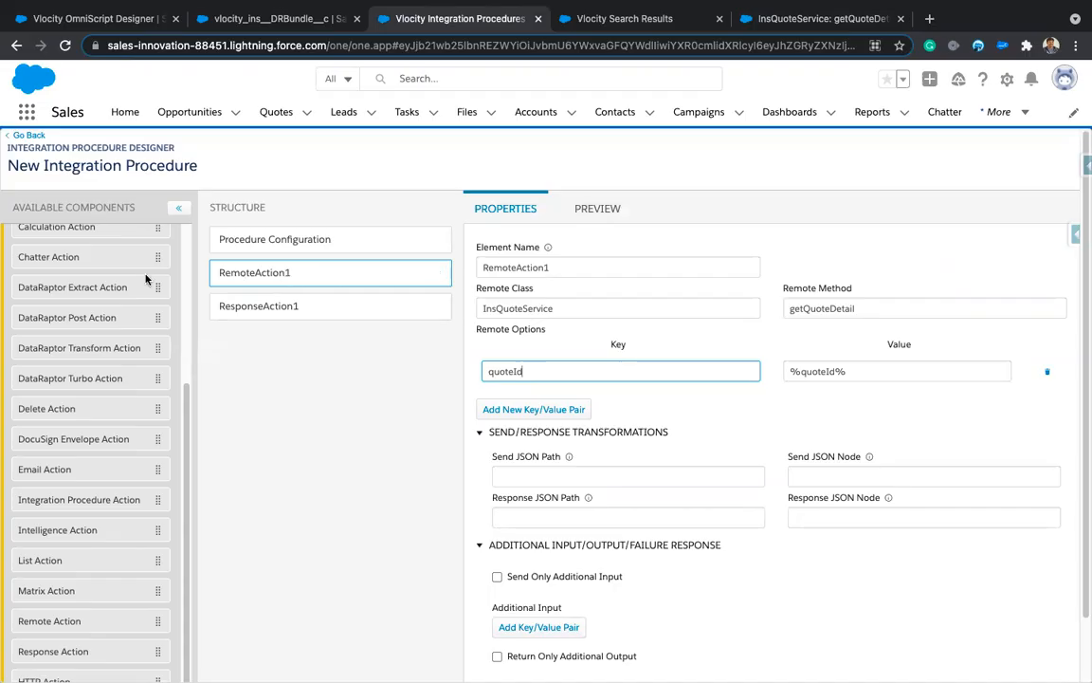
Step: Insert a Set Values element above RemoteAction1 and name it SVSetQuoteId
{"action": "scroll", "coordinate": [90, 311], "scroll_direction": "up", "scroll_amount": 2}
{"action": "scroll", "coordinate": [98, 343], "scroll_direction": "down", "scroll_amount": 2}
{"action": "scroll", "coordinate": [95, 347], "scroll_direction": "down", "scroll_amount": 2}
{"action": "left_click_drag", "start_coordinate": [41, 645], "coordinate": [281, 191]}
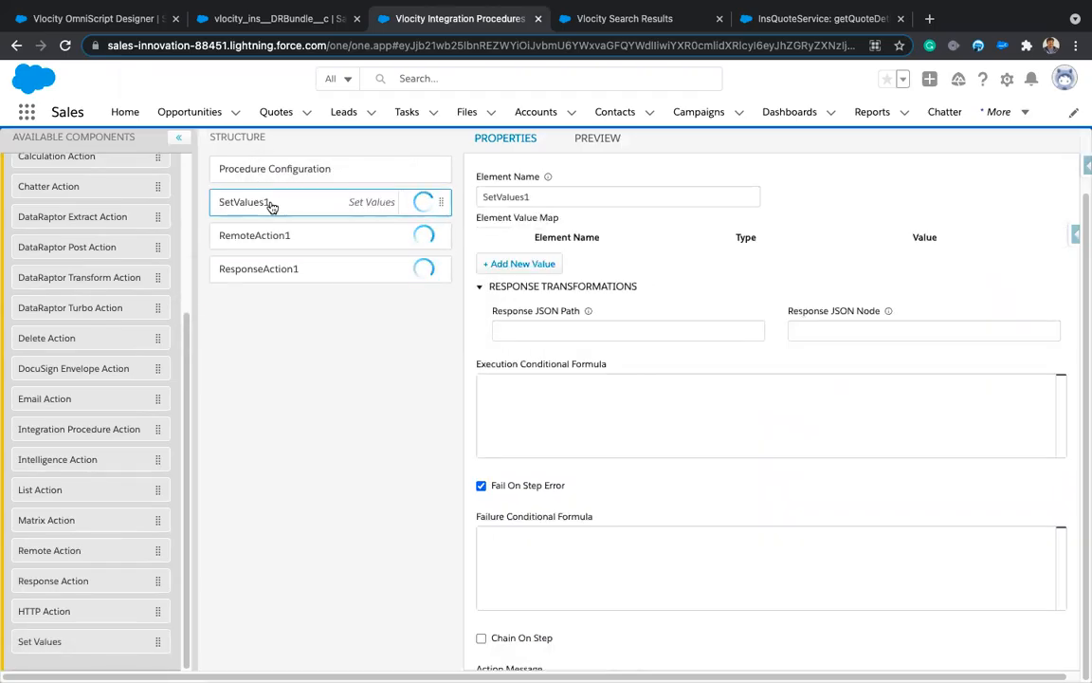
{"action": "left_click", "coordinate": [543, 333]}
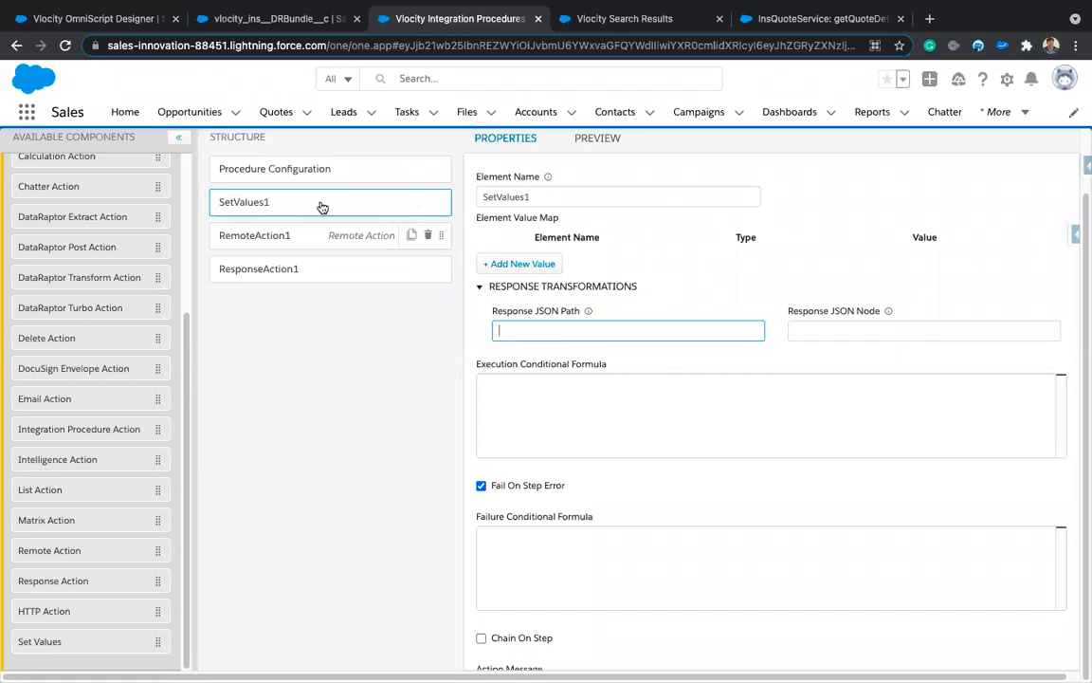
{"action": "double_click", "coordinate": [546, 197]}
{"action": "type", "text": "SV"}
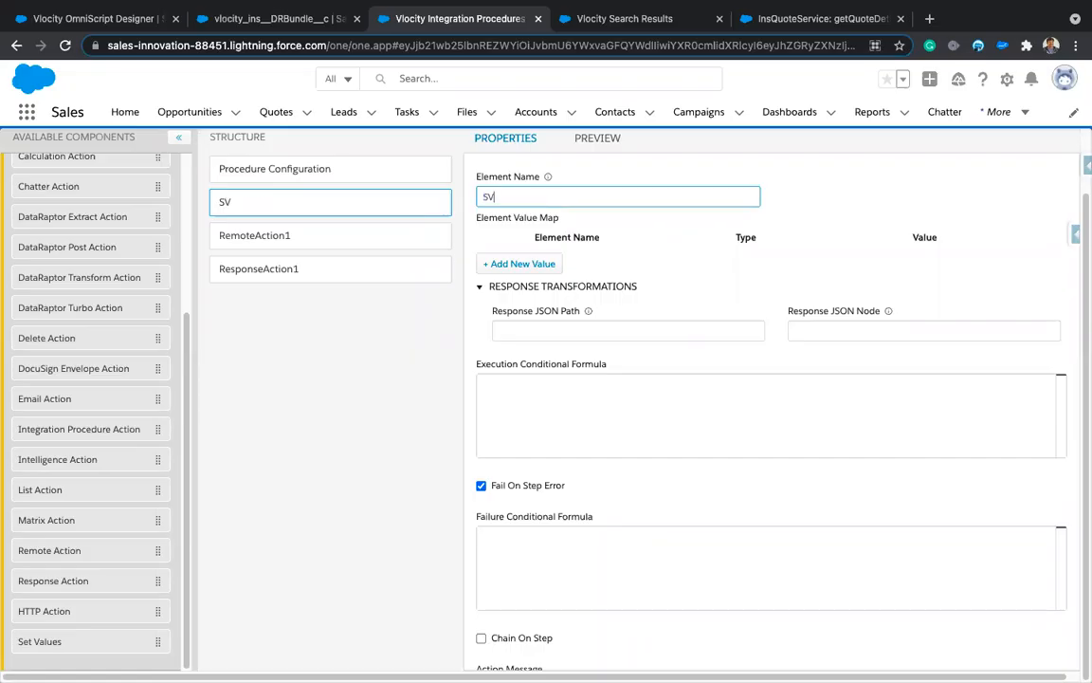
{"action": "type", "text": "SetQuoteId"}
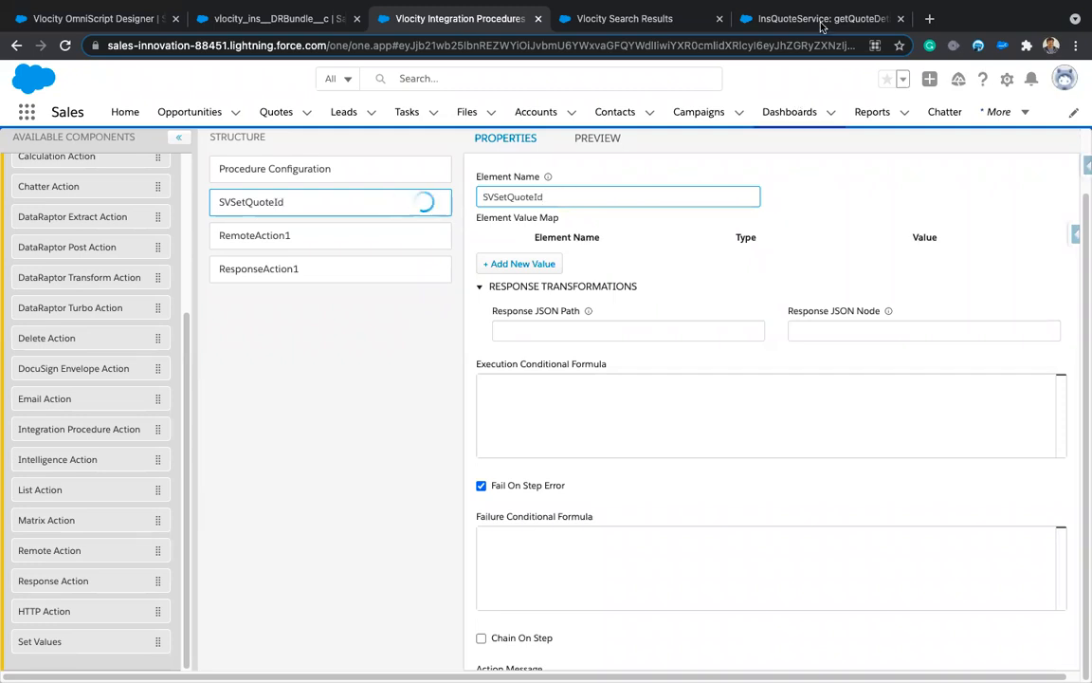
Step: Open the HMO 25 quote from recently viewed Quotes and copy its record ID from the URL
{"action": "left_click", "coordinate": [626, 19]}
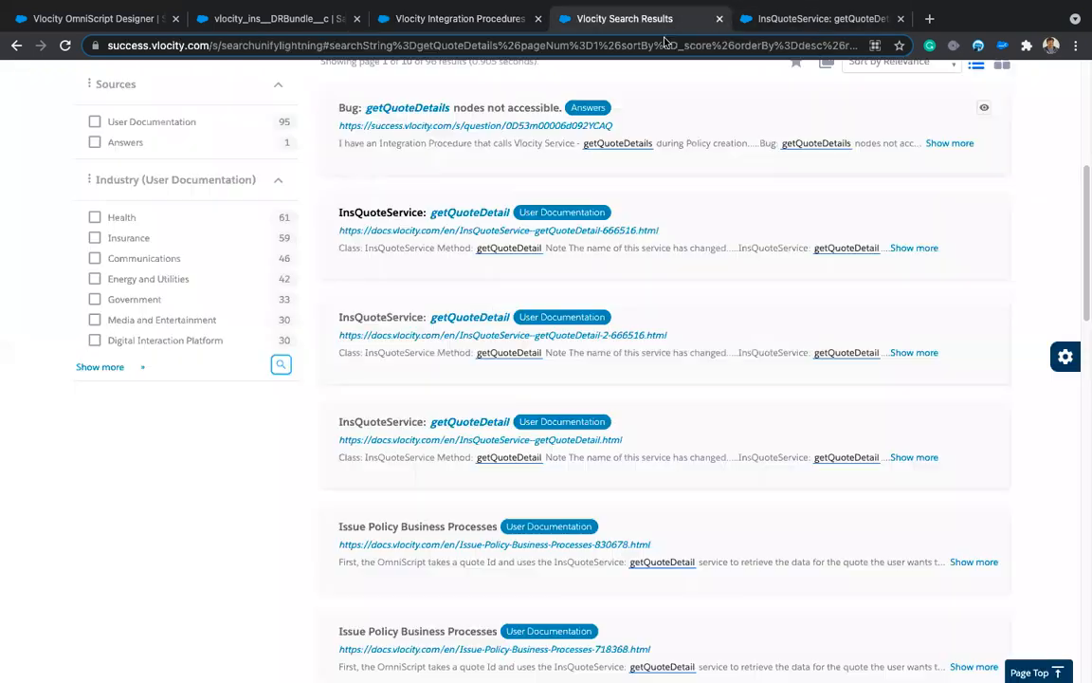
{"action": "left_click", "coordinate": [819, 21]}
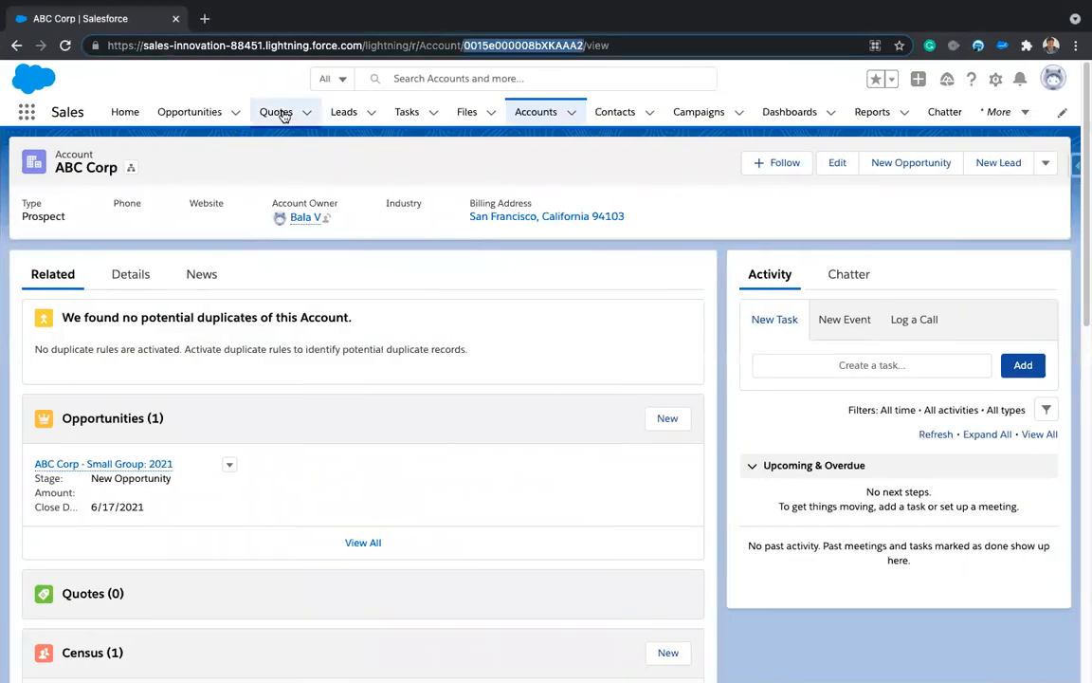
{"action": "left_click", "coordinate": [276, 112]}
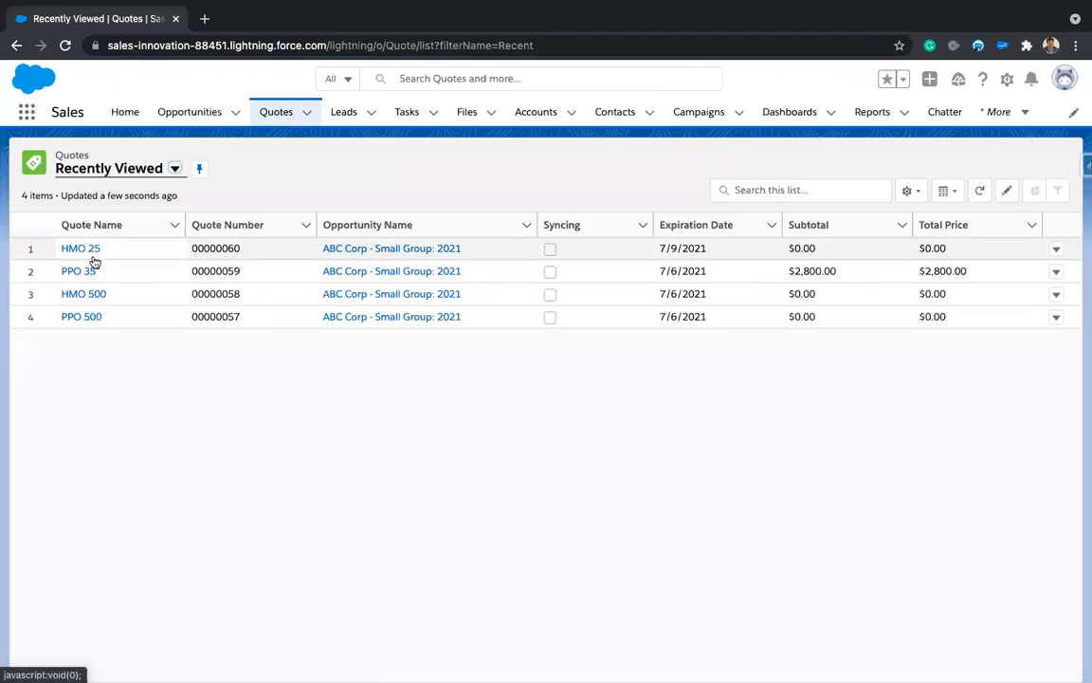
{"action": "left_click", "coordinate": [85, 249]}
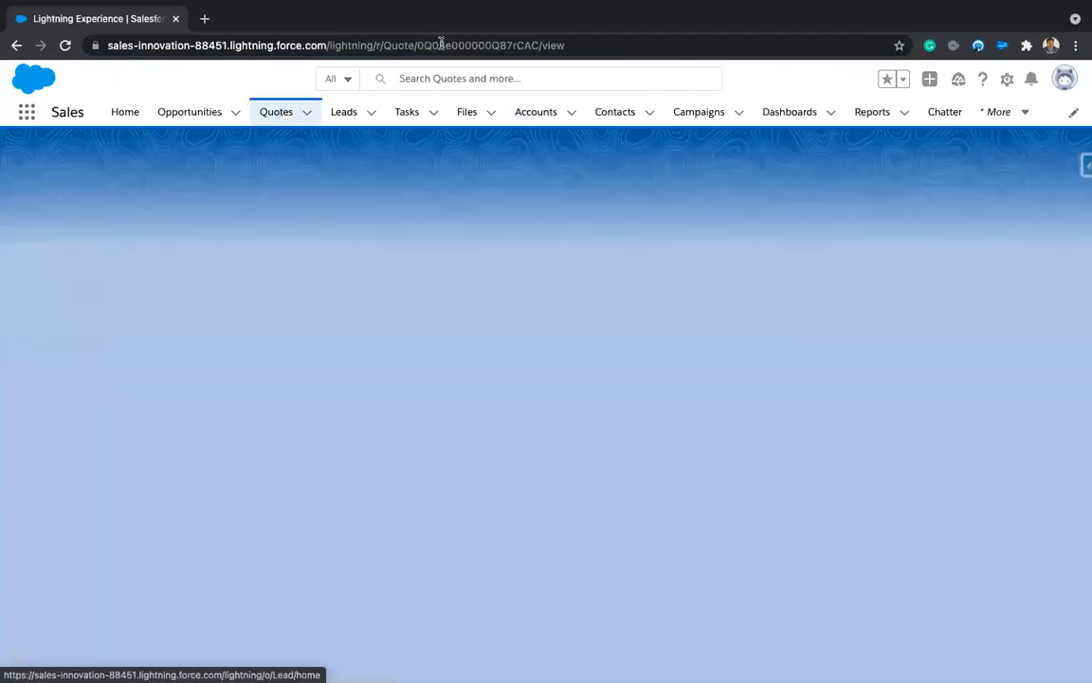
{"action": "double_click", "coordinate": [443, 44]}
{"action": "key", "text": "ctrl+c"}
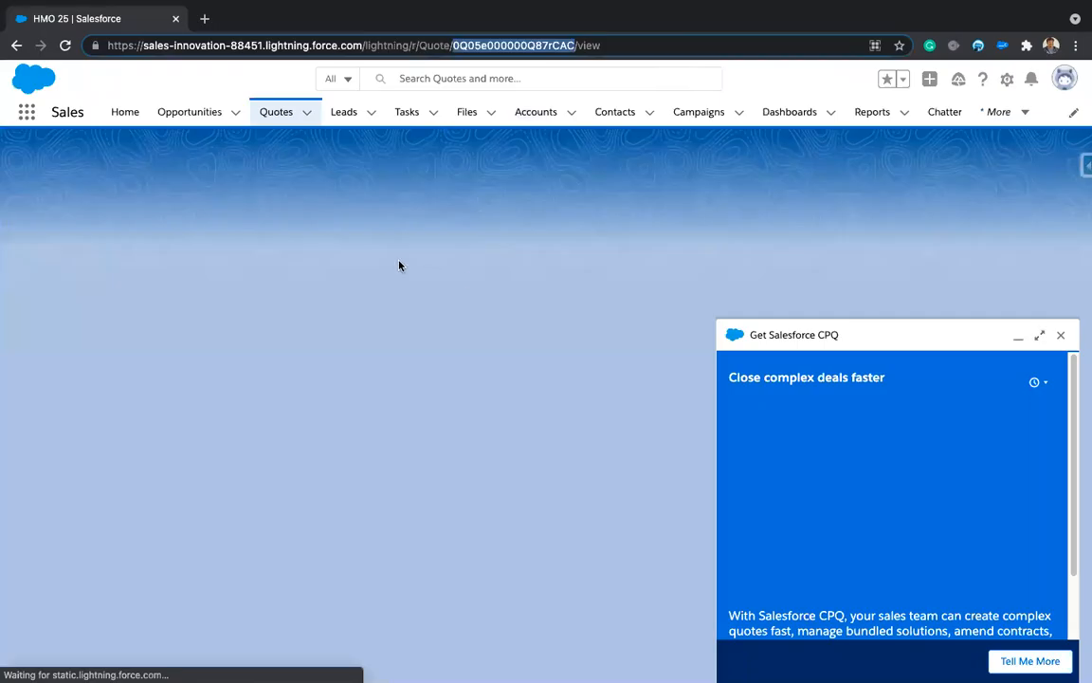
{"action": "key", "text": "ctrl+Left"}
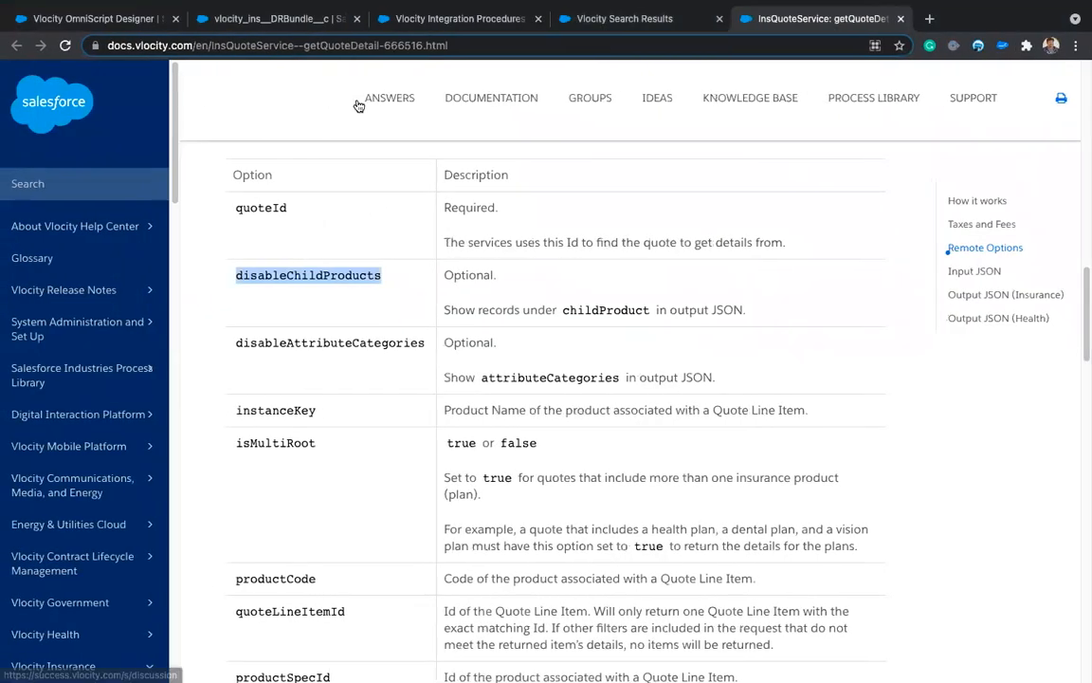
Step: Add a quoteId value to SVSetQuoteId holding the pasted HMO 25 quote record ID
{"action": "left_click", "coordinate": [465, 19]}
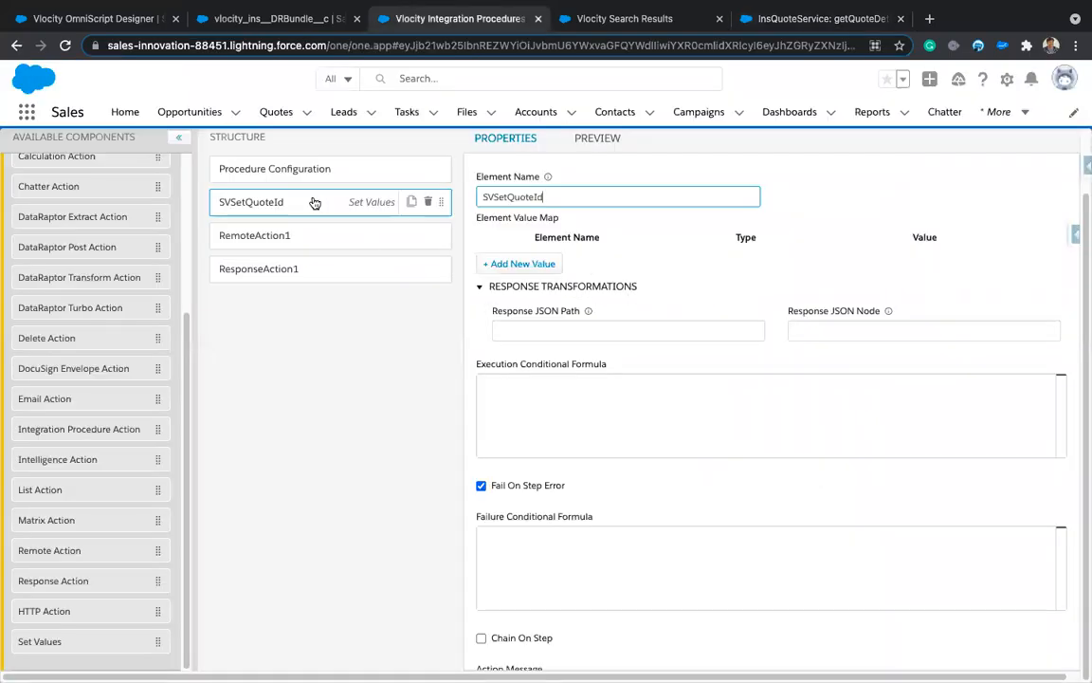
{"action": "left_click", "coordinate": [662, 360]}
{"action": "left_click", "coordinate": [525, 264]}
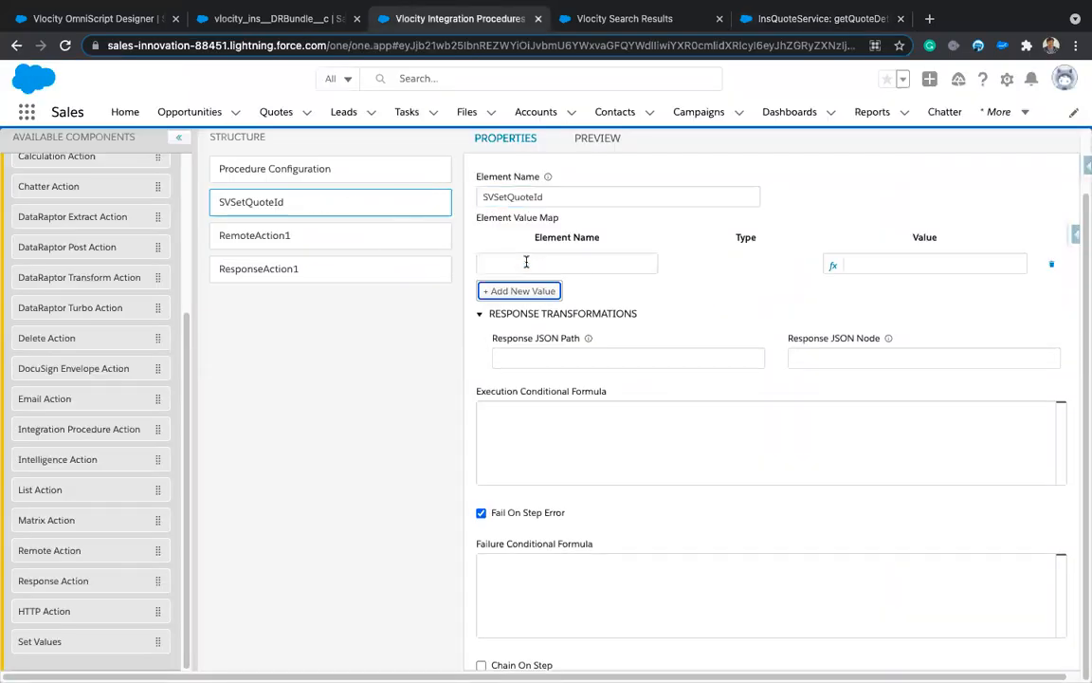
{"action": "left_click", "coordinate": [822, 280]}
{"action": "key", "text": "ctrl+v"}
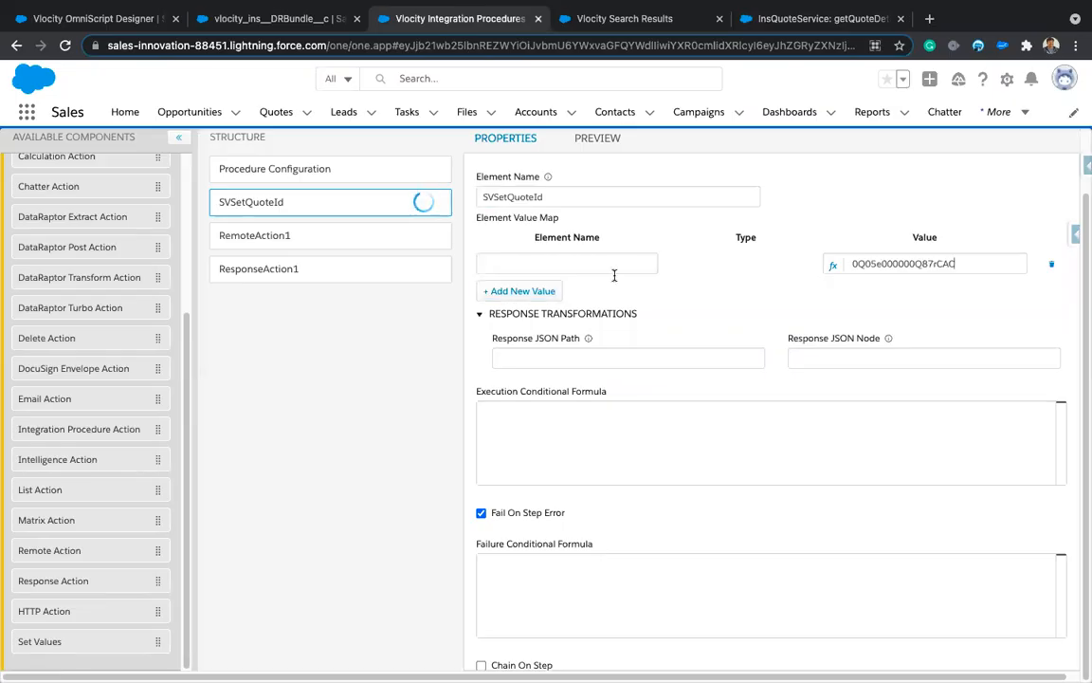
{"action": "left_click", "coordinate": [561, 263]}
{"action": "type", "text": "quoteId"}
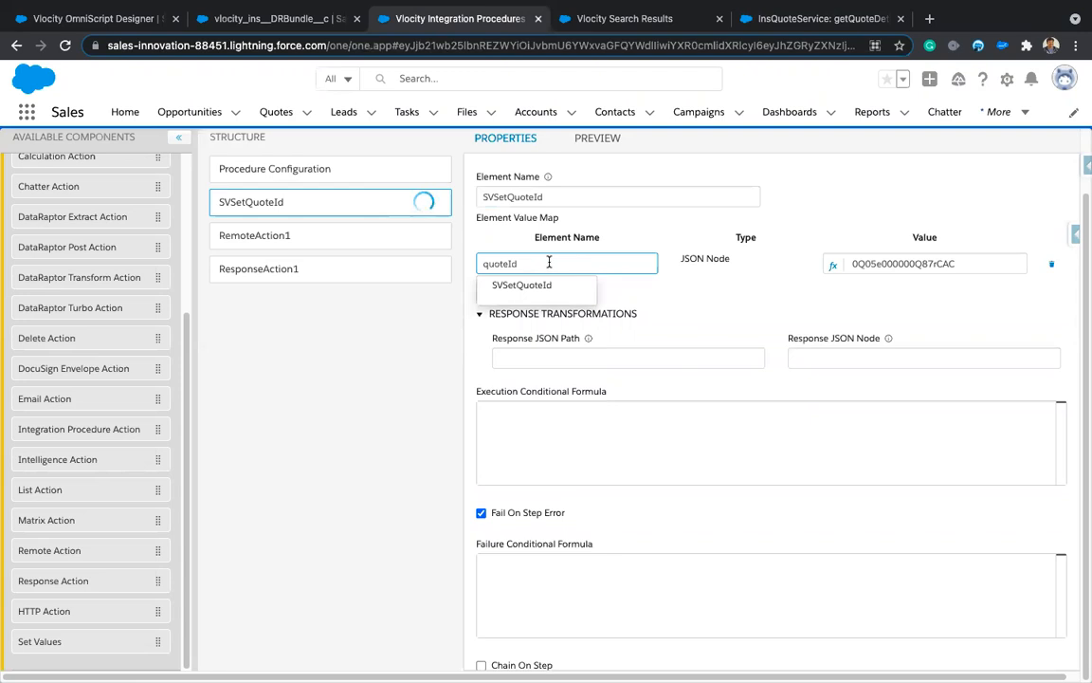
{"action": "left_click", "coordinate": [616, 288]}
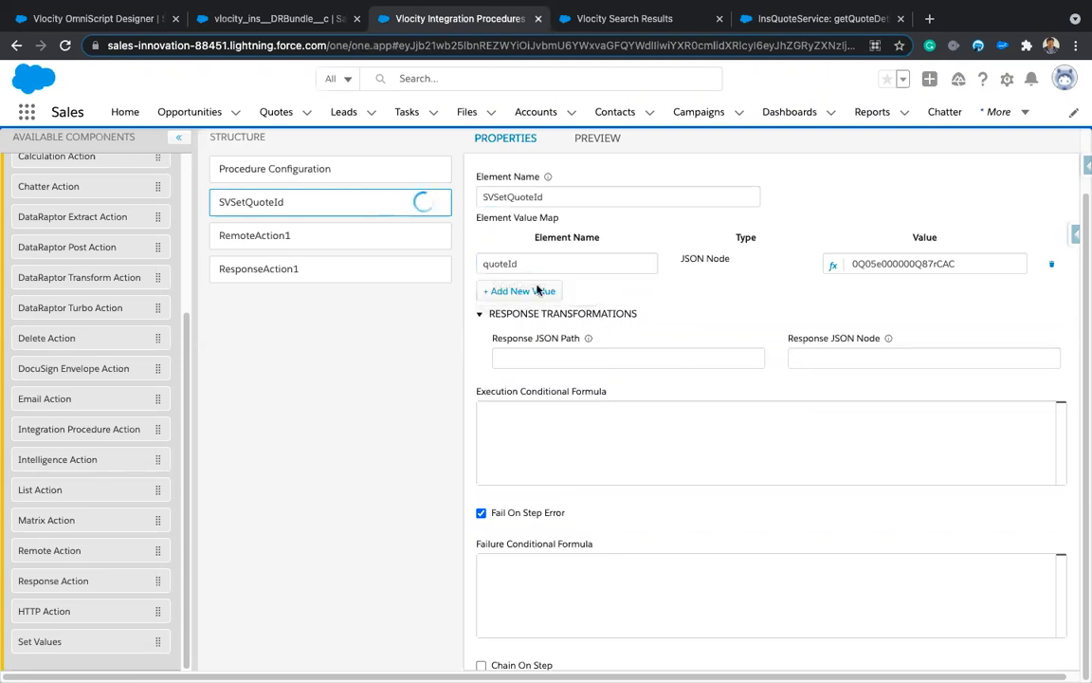
Step: Select the quoteId and SVSetQuoteId names, then bring up RemoteAction1's settings
{"action": "double_click", "coordinate": [504, 264]}
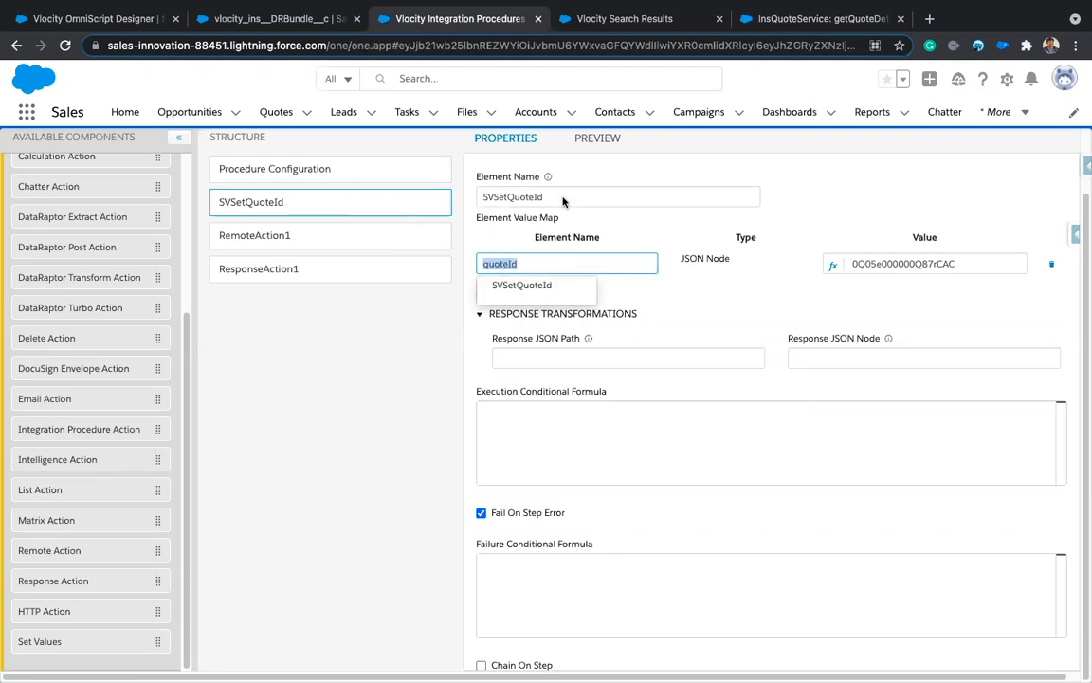
{"action": "double_click", "coordinate": [521, 196]}
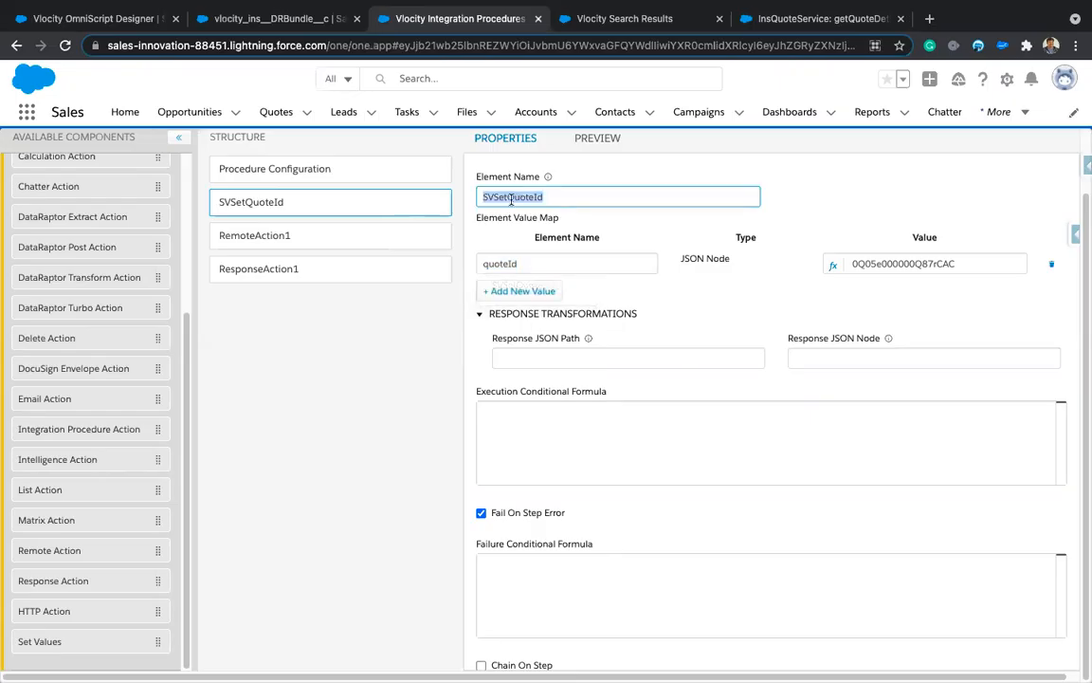
{"action": "left_click", "coordinate": [286, 239]}
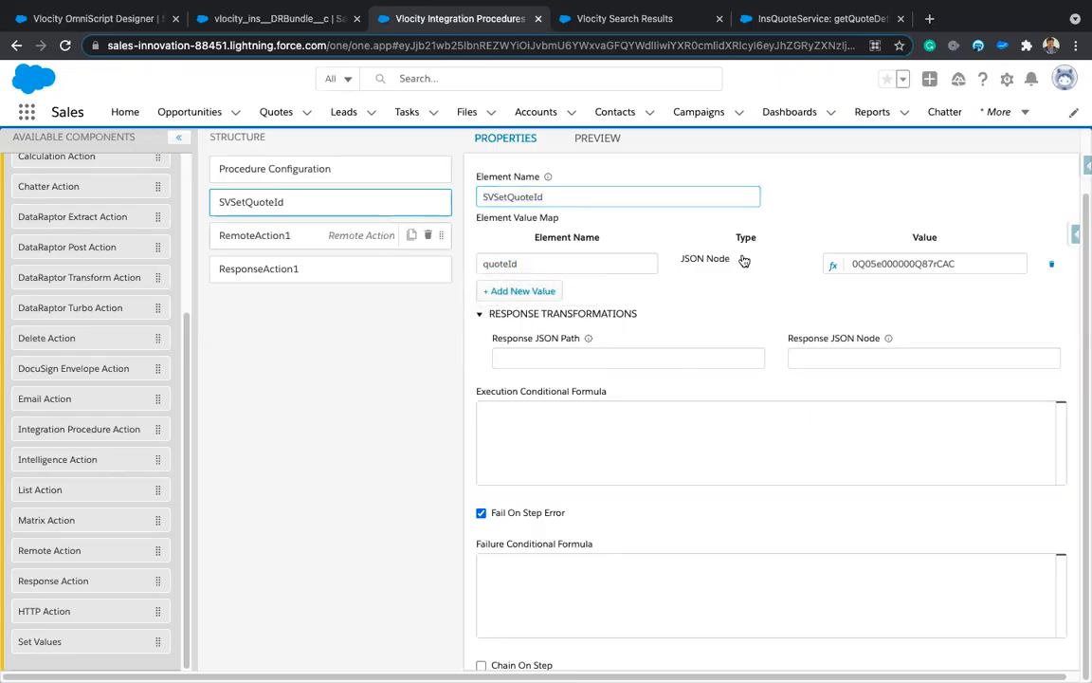
{"action": "scroll", "coordinate": [795, 339], "scroll_direction": "up", "scroll_amount": 10}
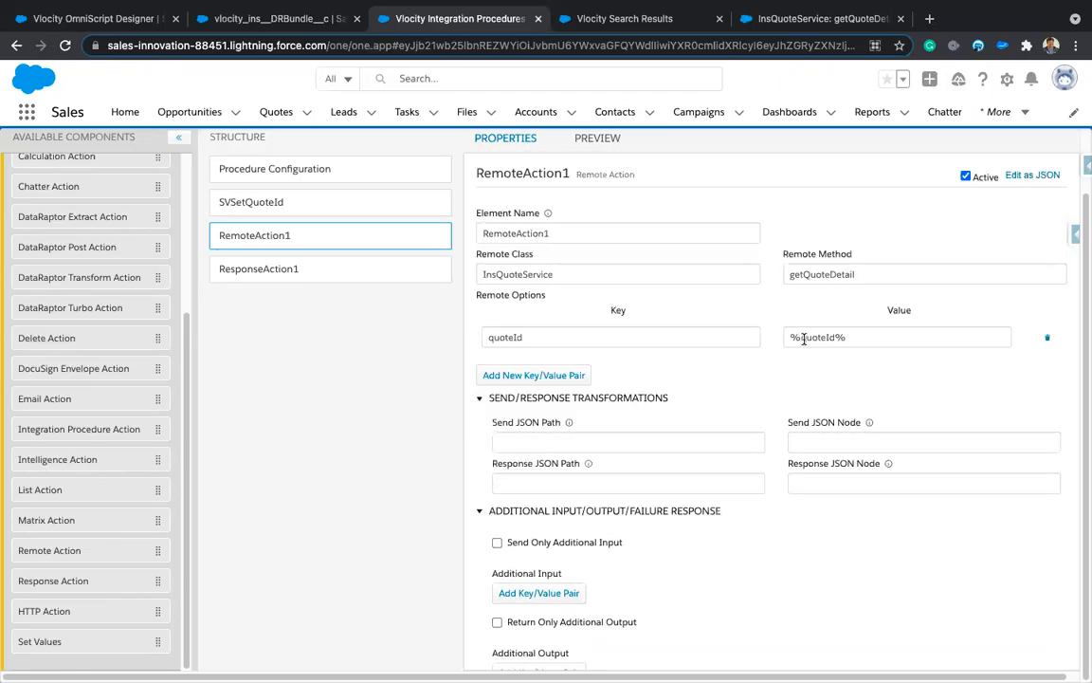
Step: Set RemoteAction1's quoteId option to %SVSetQuoteId.quoteId% and rename it RAGetQuoteDetails
{"action": "left_click", "coordinate": [802, 337]}
{"action": "type", "text": "SVSetQuoteId."}
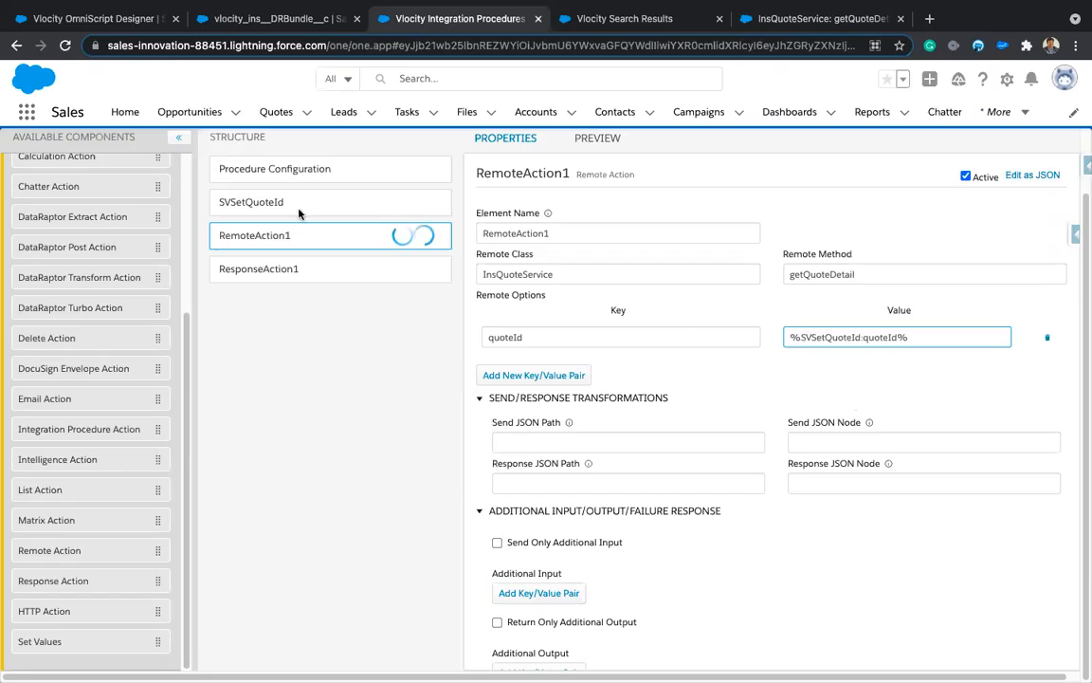
{"action": "double_click", "coordinate": [547, 235]}
{"action": "type", "text": "RA"}
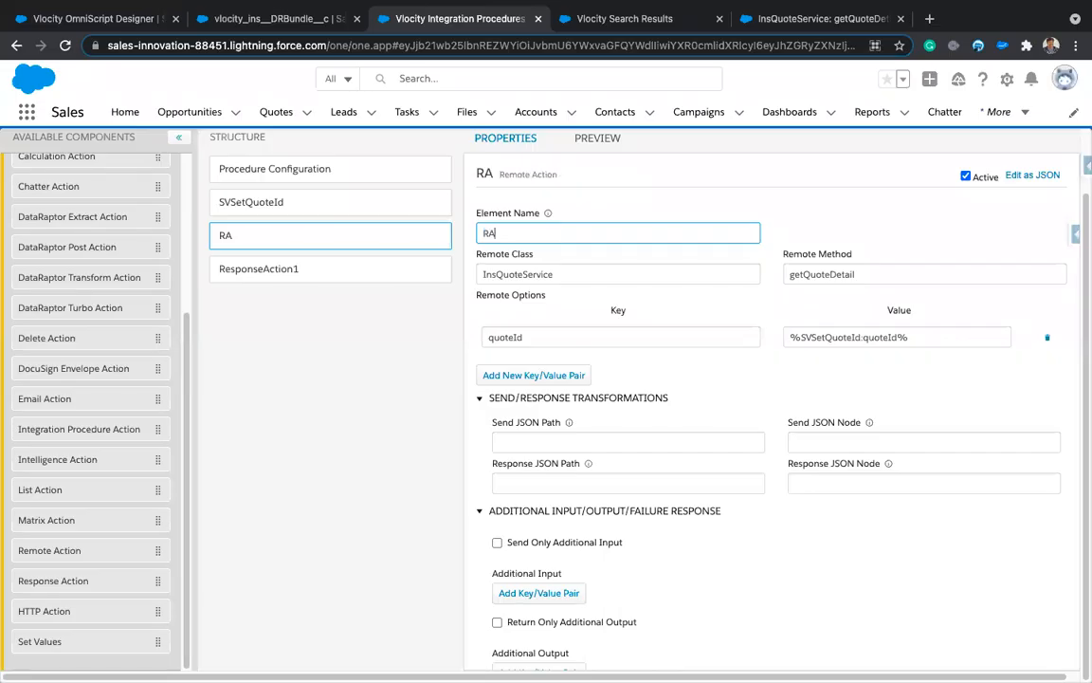
{"action": "type", "text": "GetQu"}
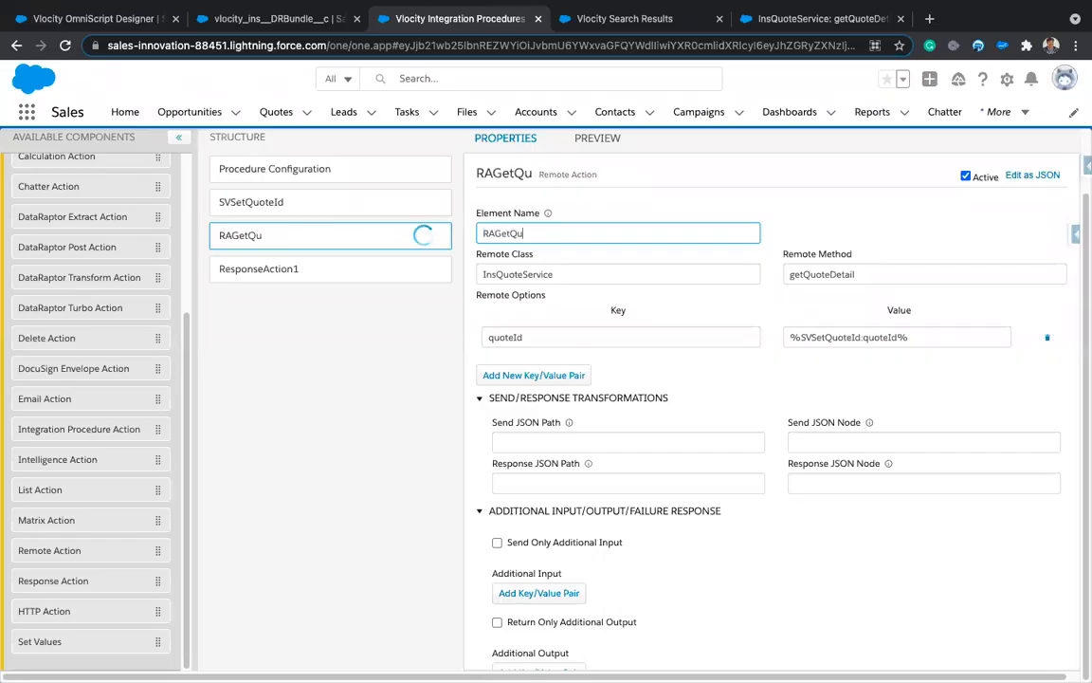
{"action": "type", "text": "oteDetails"}
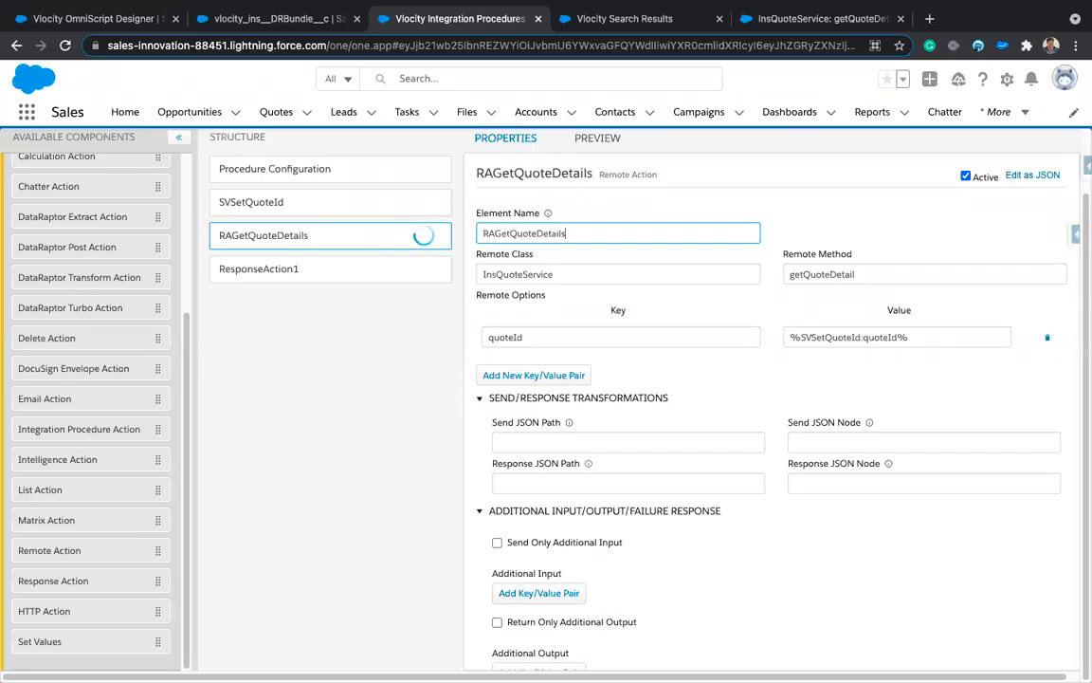
Step: Rename ResponseAction1 to Response and enable Return Full Data JSON
{"action": "left_click", "coordinate": [319, 281]}
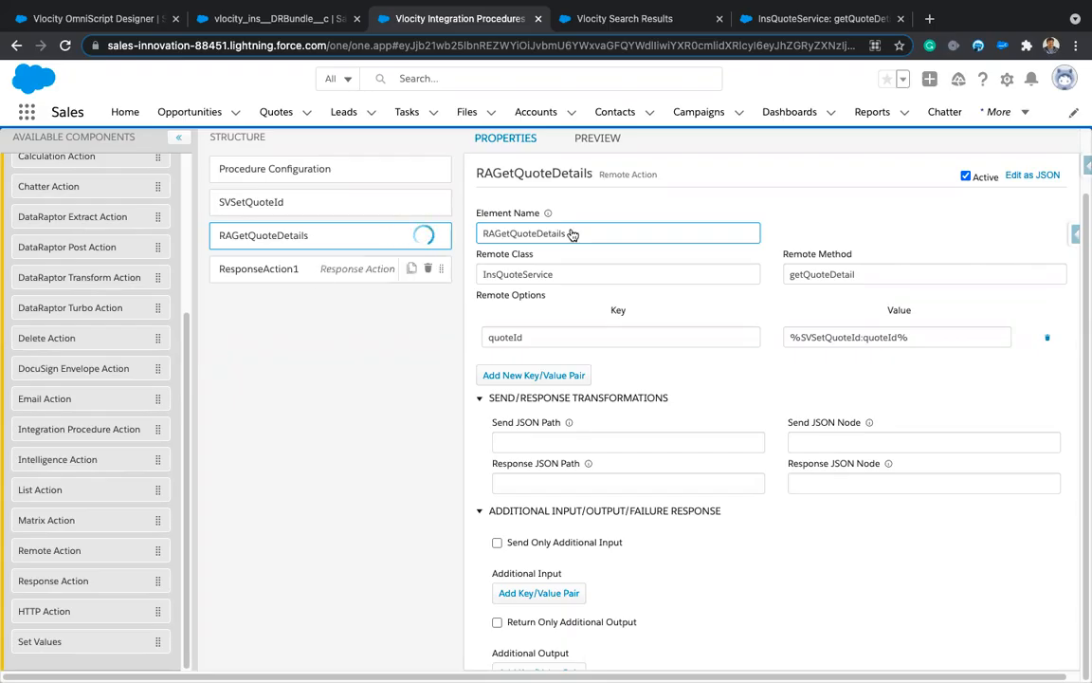
{"action": "double_click", "coordinate": [570, 232]}
{"action": "type", "text": "Response"}
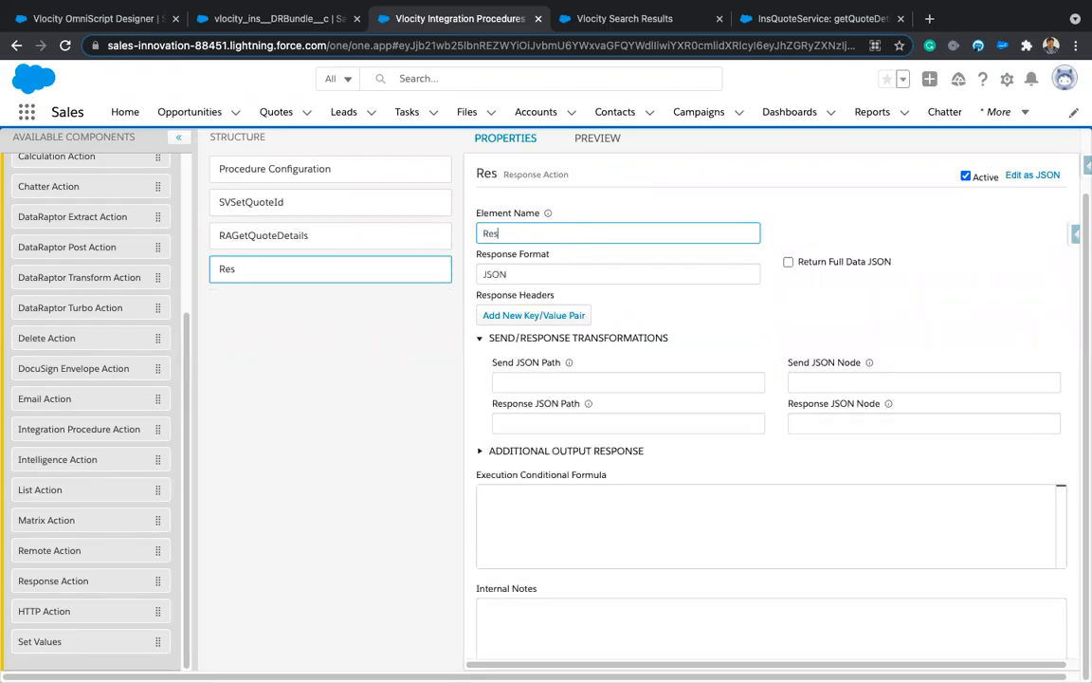
{"action": "left_click", "coordinate": [787, 262]}
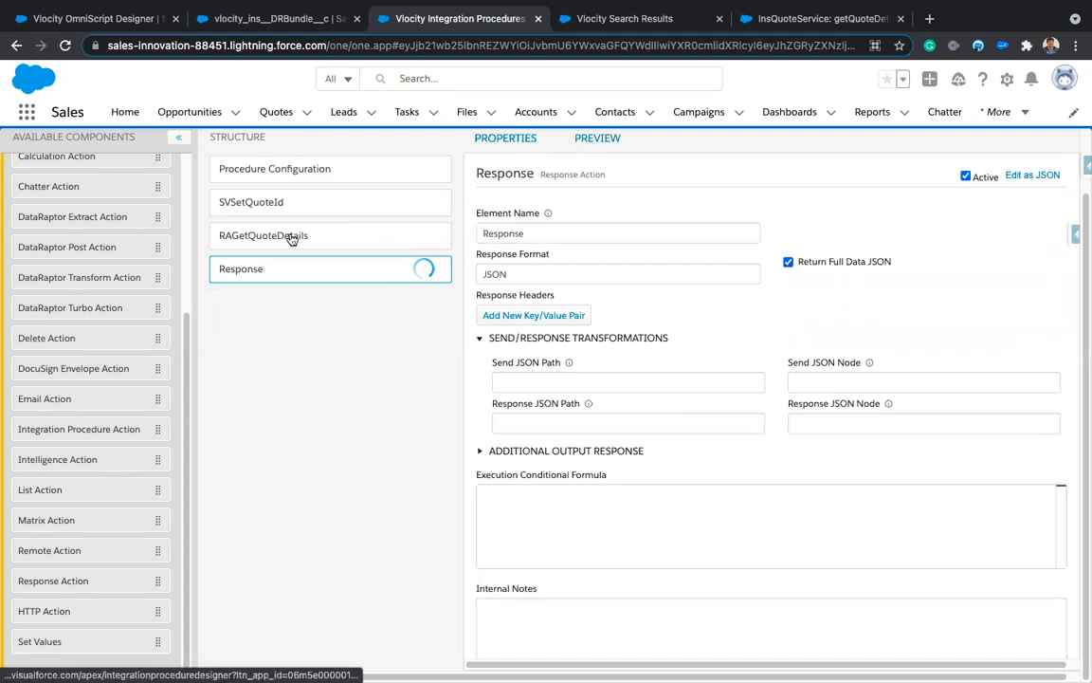
Step: Execute the procedure in Preview and scroll the returned JSON down to its quoteId
{"action": "left_click", "coordinate": [597, 140]}
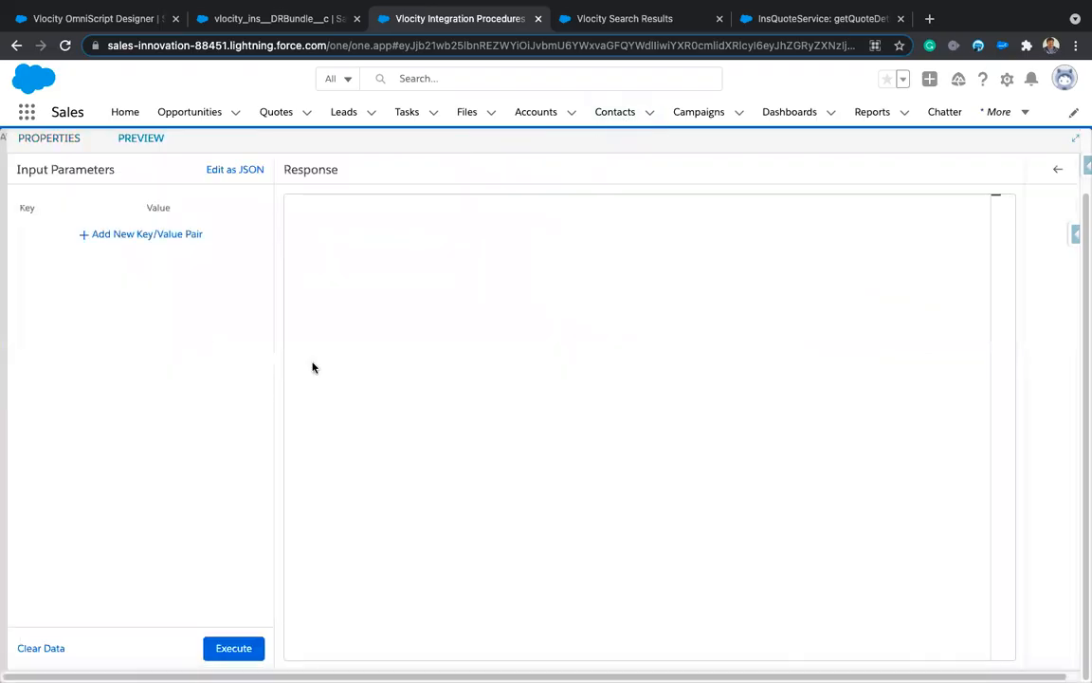
{"action": "left_click", "coordinate": [233, 648]}
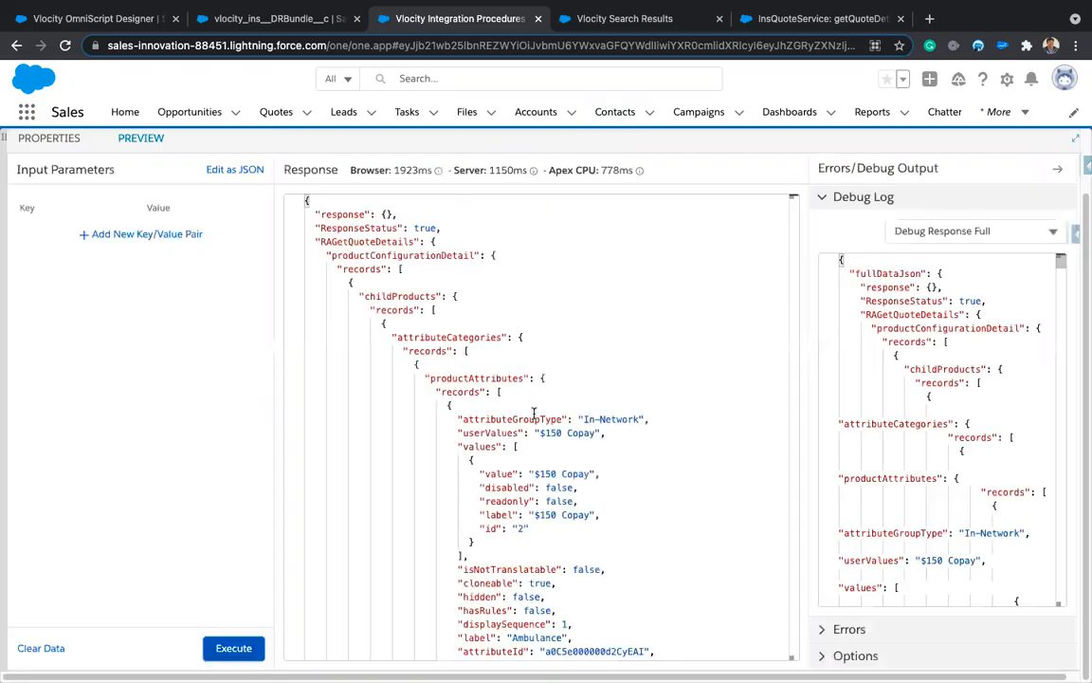
{"action": "scroll", "coordinate": [549, 472], "scroll_direction": "down", "scroll_amount": 15}
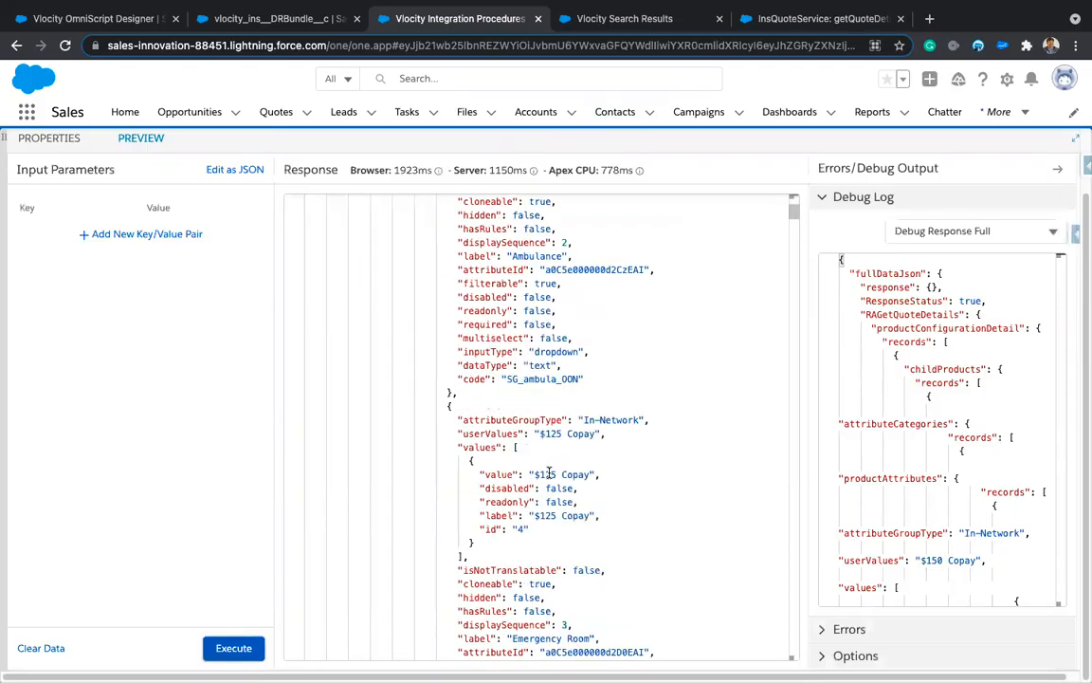
{"action": "scroll", "coordinate": [549, 472], "scroll_direction": "down", "scroll_amount": 20}
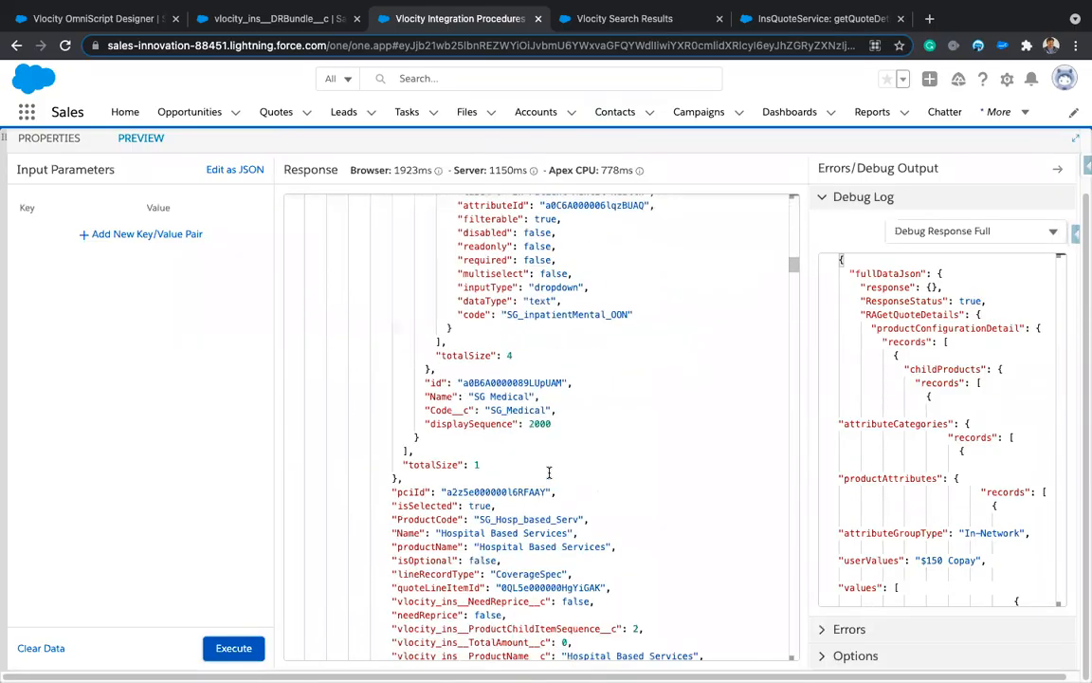
{"action": "scroll", "coordinate": [549, 466], "scroll_direction": "down", "scroll_amount": 20}
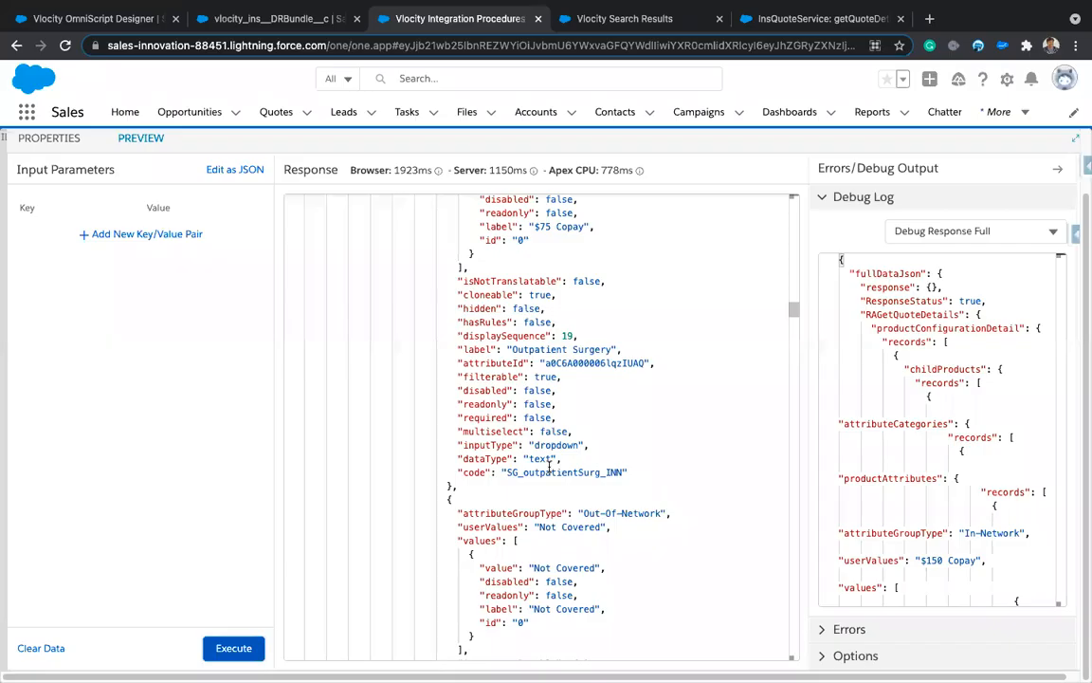
{"action": "scroll", "coordinate": [549, 465], "scroll_direction": "down", "scroll_amount": 20}
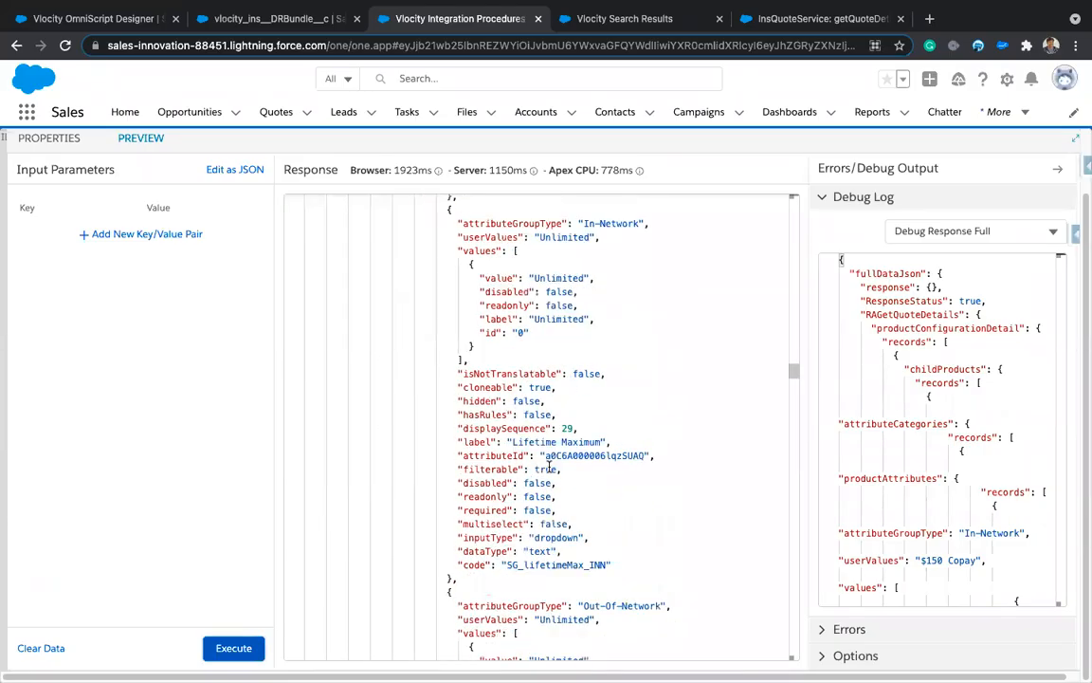
{"action": "scroll", "coordinate": [549, 466], "scroll_direction": "down", "scroll_amount": 20}
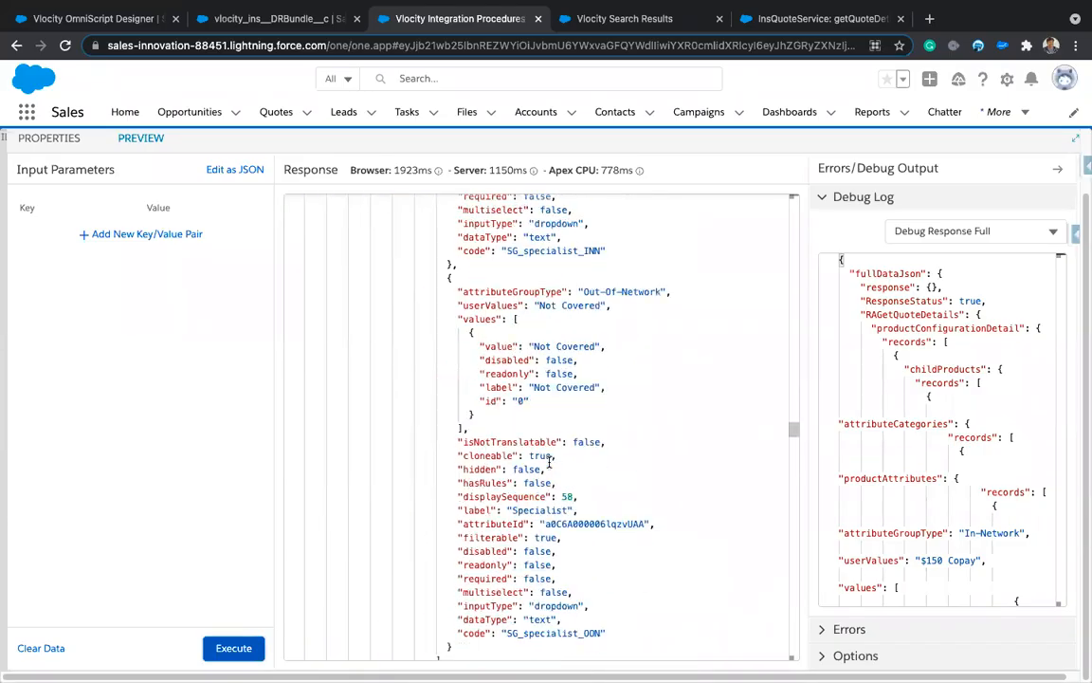
{"action": "scroll", "coordinate": [549, 462], "scroll_direction": "down", "scroll_amount": 20}
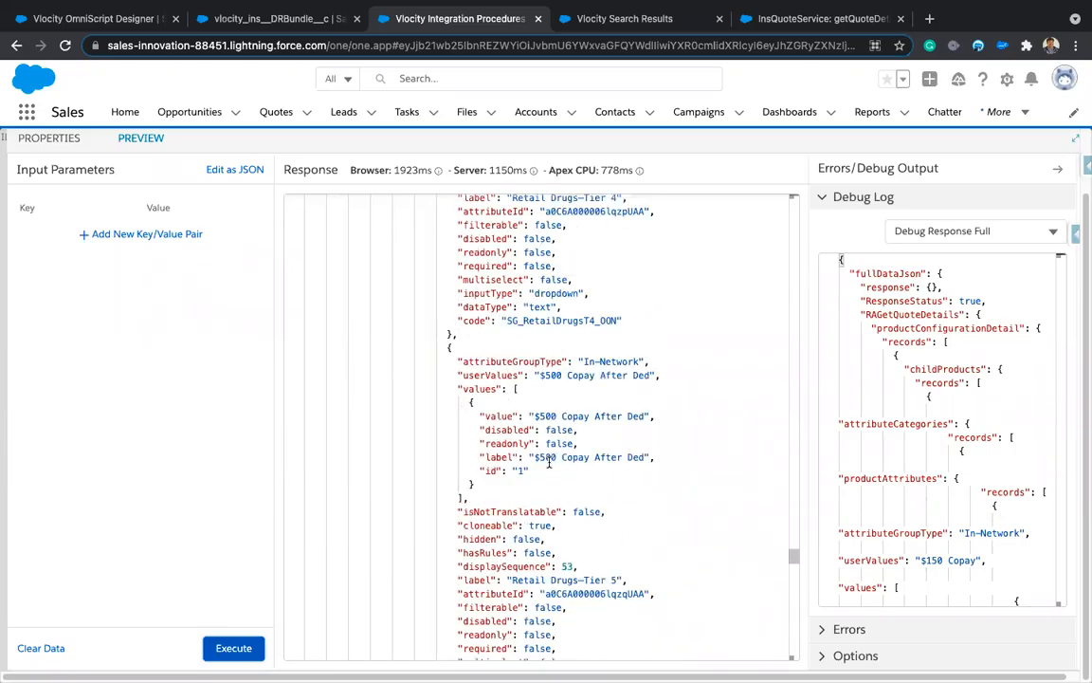
{"action": "scroll", "coordinate": [549, 460], "scroll_direction": "down", "scroll_amount": 20}
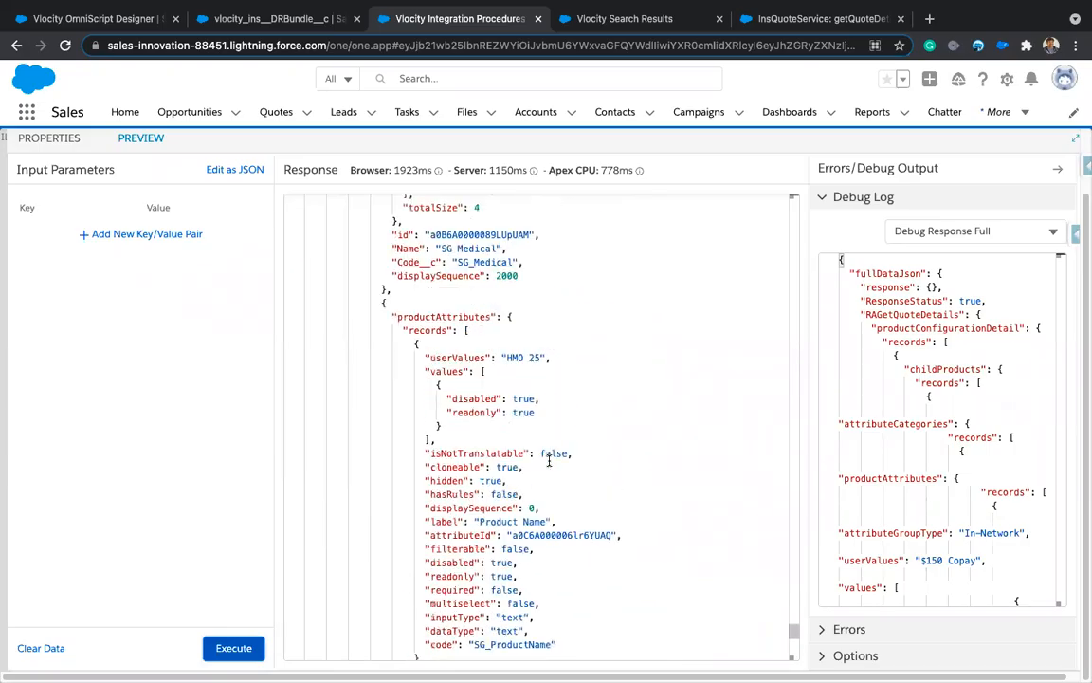
{"action": "scroll", "coordinate": [549, 460], "scroll_direction": "down", "scroll_amount": 8}
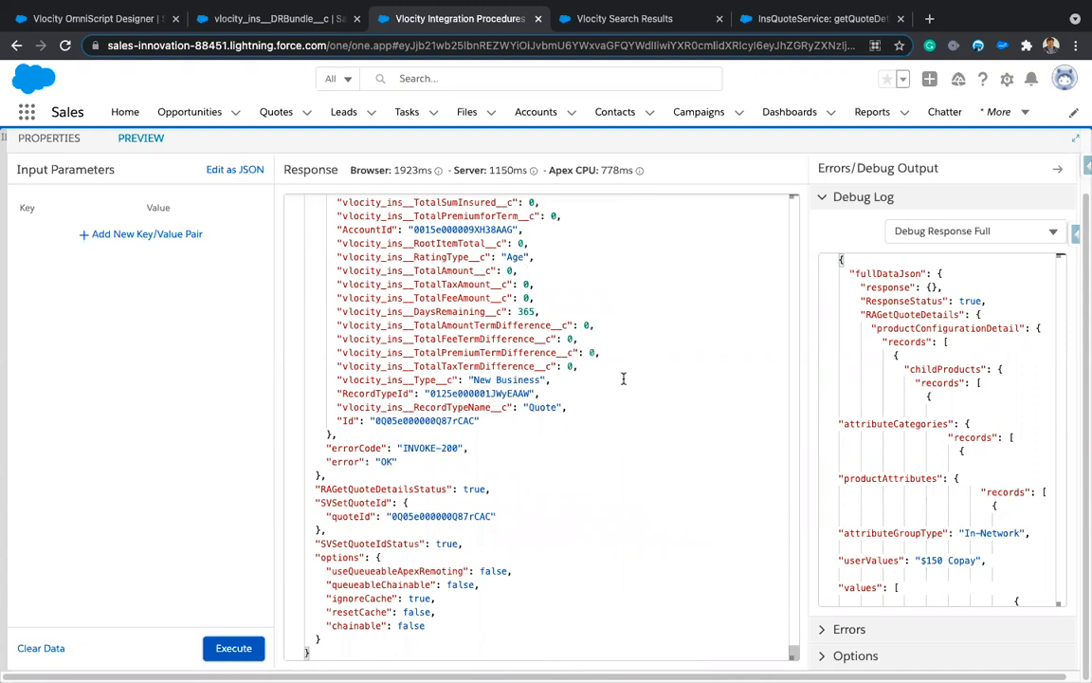
{"action": "double_click", "coordinate": [420, 516]}
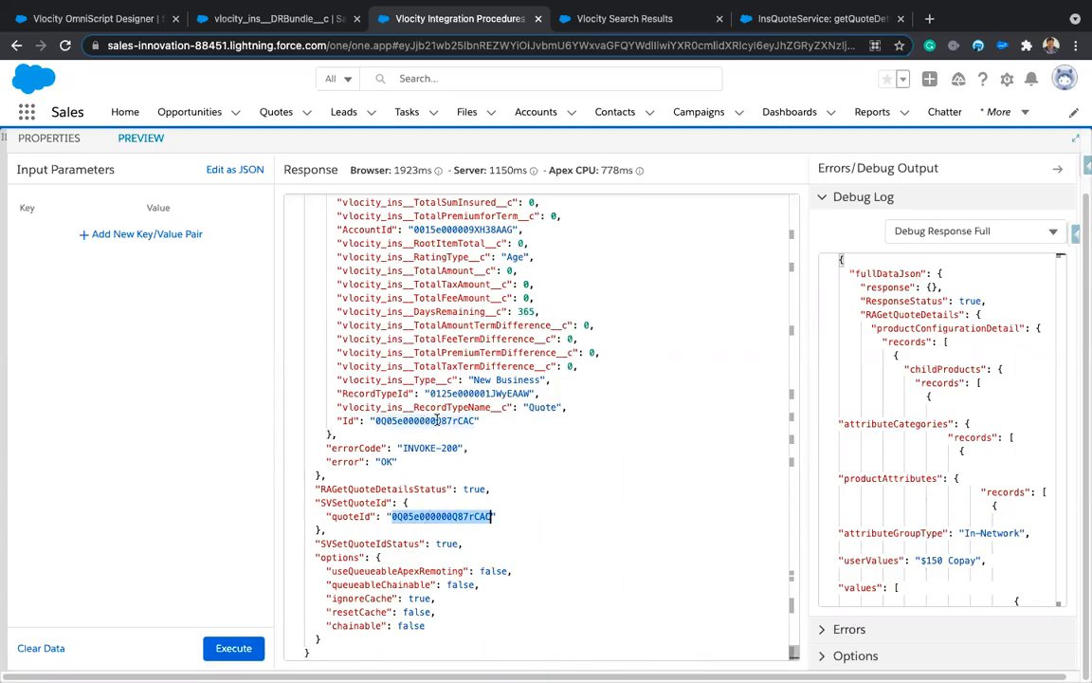
Step: Select the returned quote Id and scroll the preview Response back to the top
{"action": "double_click", "coordinate": [437, 420]}
{"action": "scroll", "coordinate": [584, 353], "scroll_direction": "up", "scroll_amount": 5}
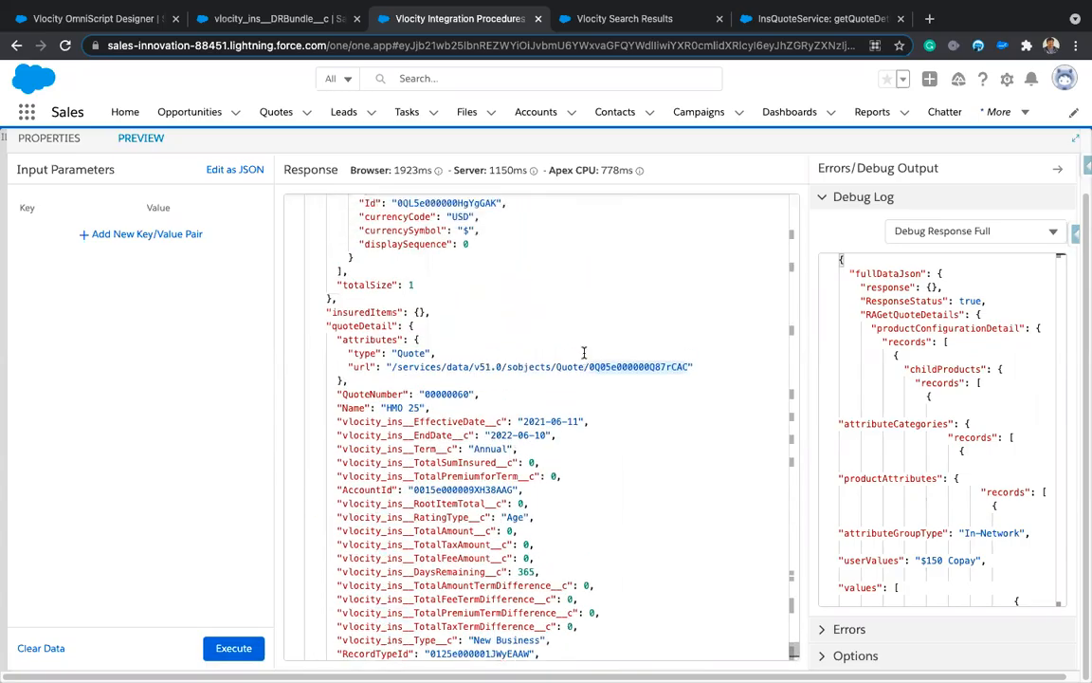
{"action": "scroll", "coordinate": [584, 353], "scroll_direction": "down", "scroll_amount": 1}
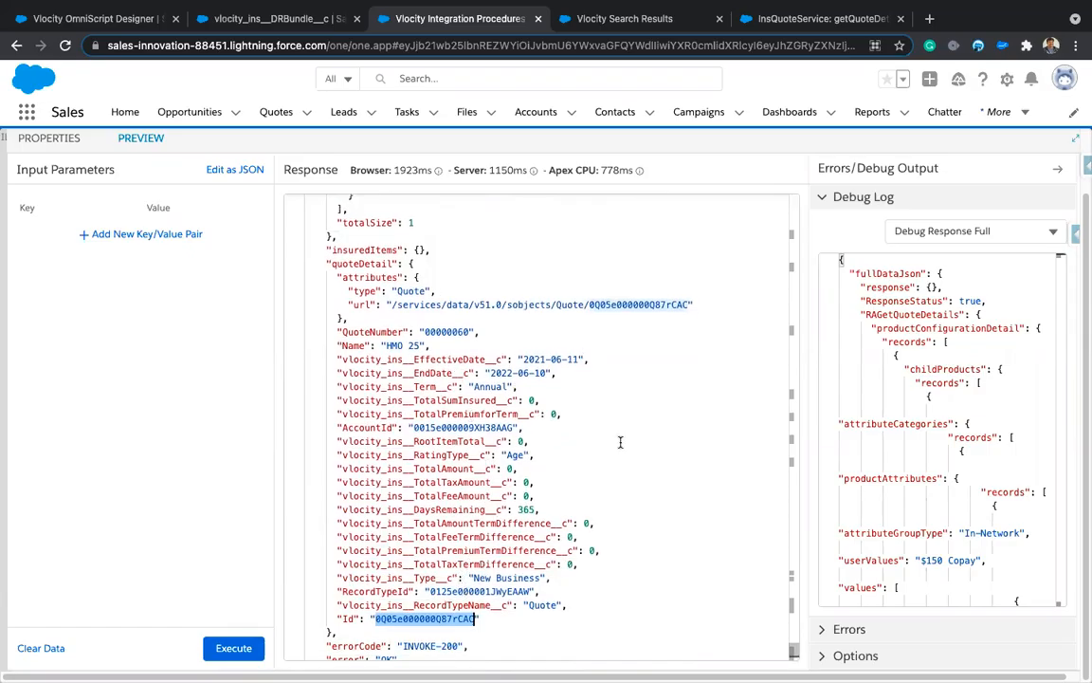
{"action": "scroll", "coordinate": [637, 410], "scroll_direction": "up", "scroll_amount": 20}
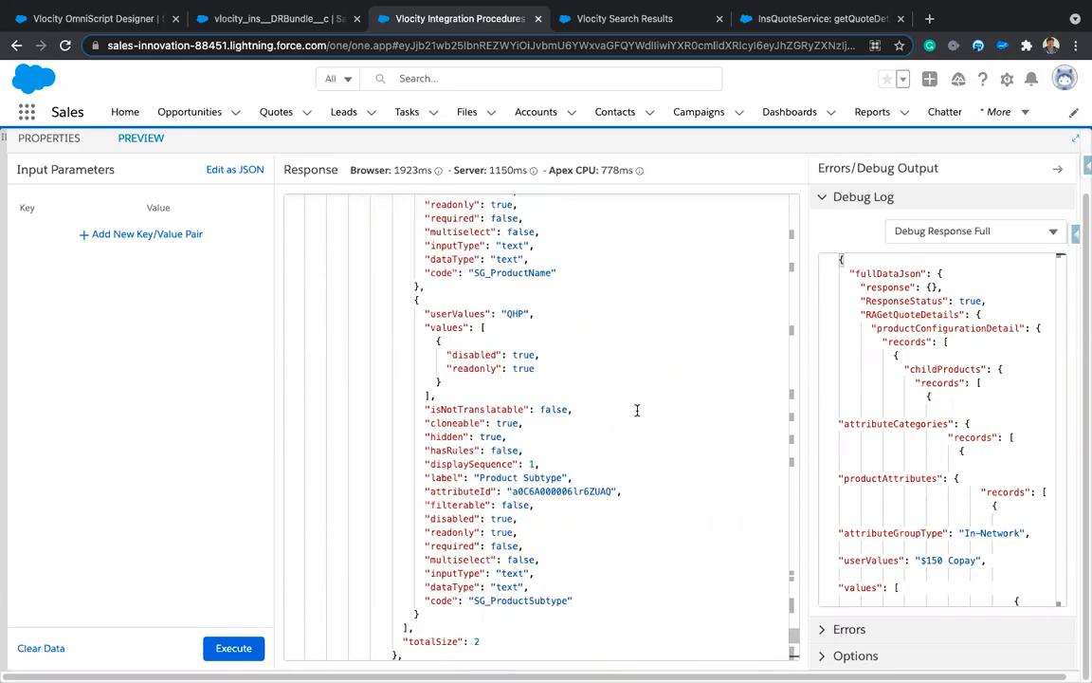
{"action": "scroll", "coordinate": [637, 409], "scroll_direction": "up", "scroll_amount": 10}
{"action": "scroll", "coordinate": [748, 541], "scroll_direction": "up", "scroll_amount": 5}
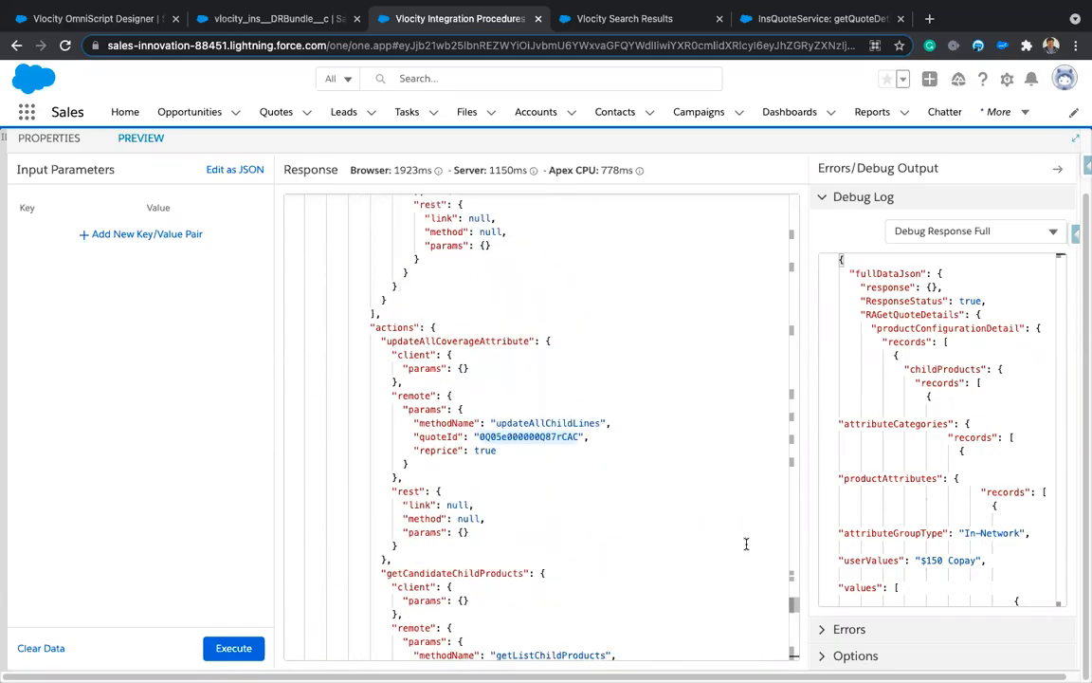
{"action": "scroll", "coordinate": [691, 449], "scroll_direction": "up", "scroll_amount": 15}
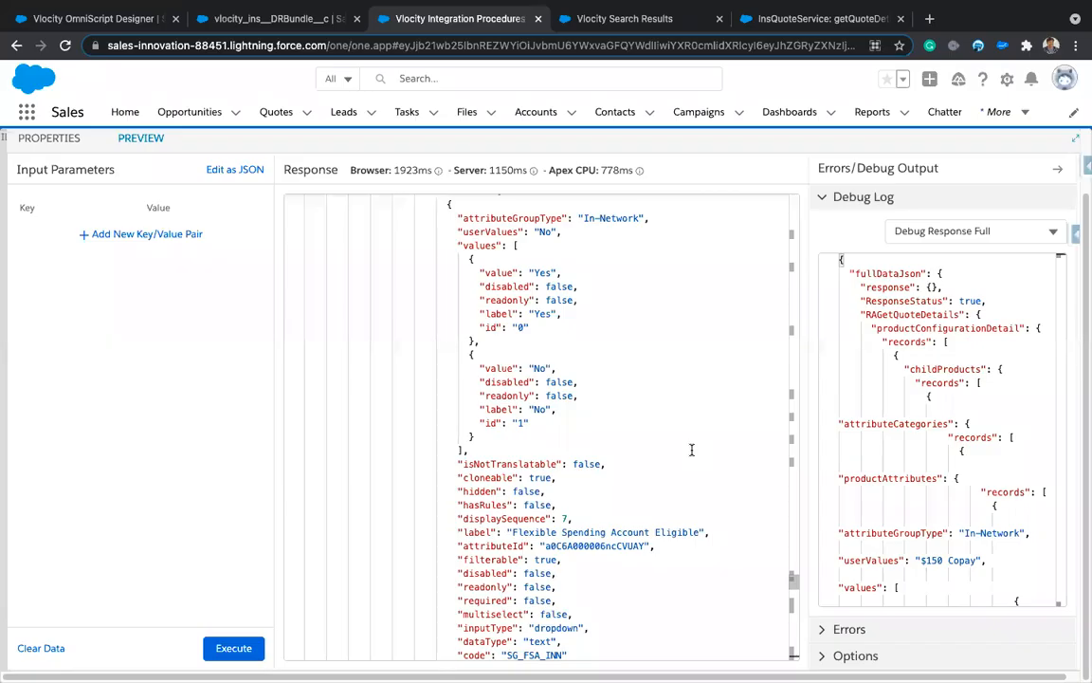
{"action": "scroll", "coordinate": [691, 449], "scroll_direction": "up", "scroll_amount": 15}
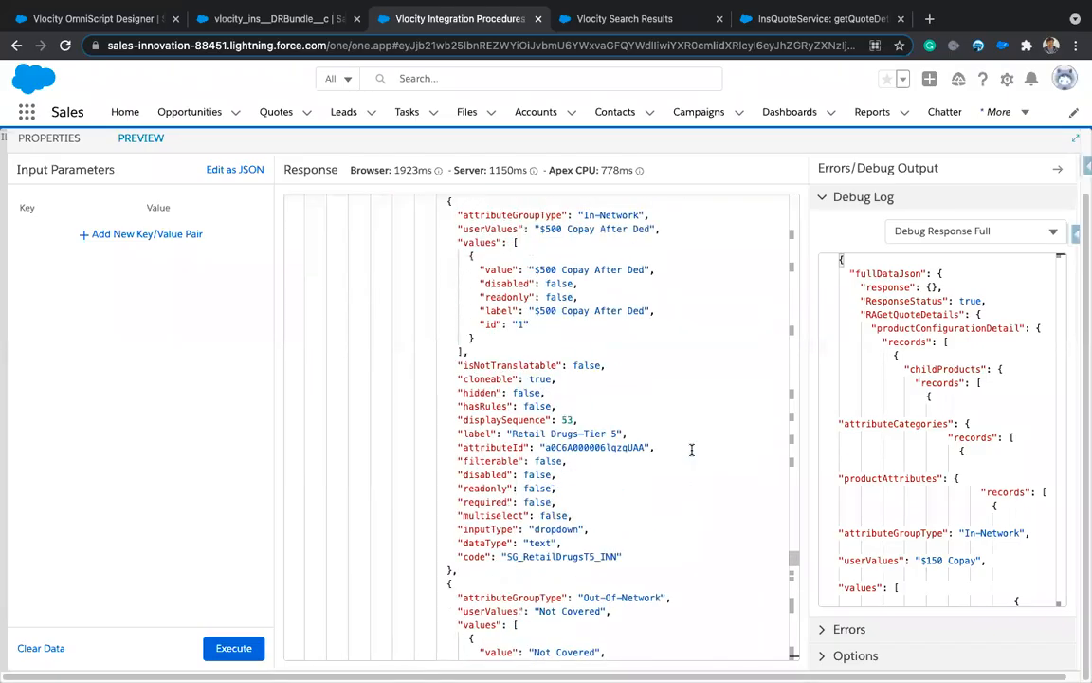
{"action": "scroll", "coordinate": [691, 449], "scroll_direction": "up", "scroll_amount": 15}
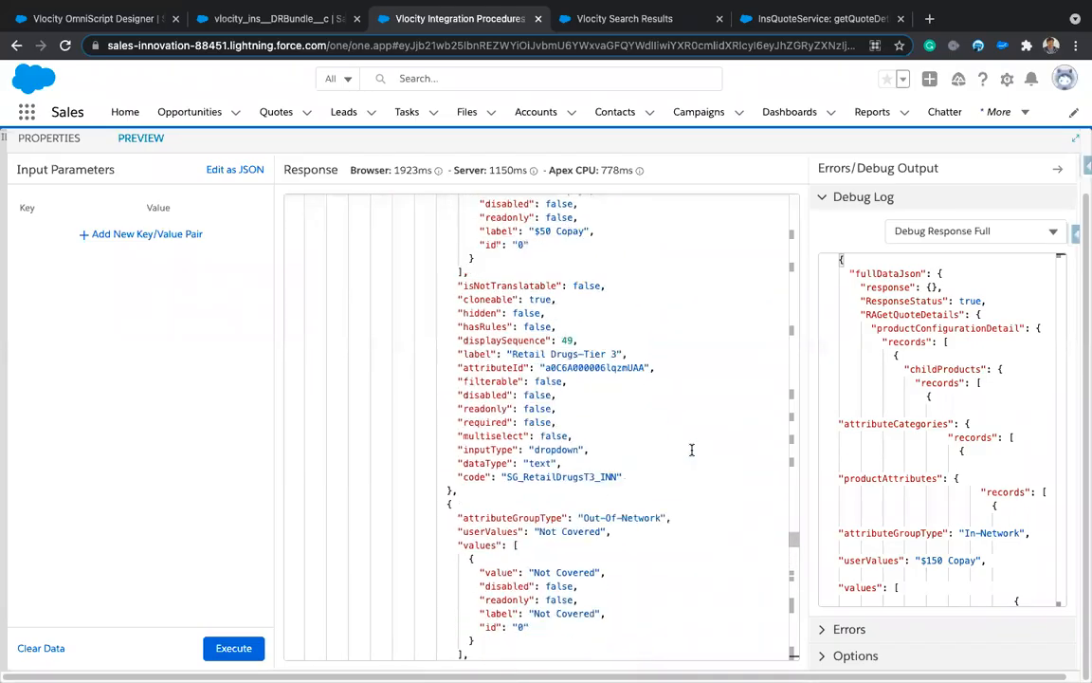
{"action": "scroll", "coordinate": [691, 450], "scroll_direction": "up", "scroll_amount": 5}
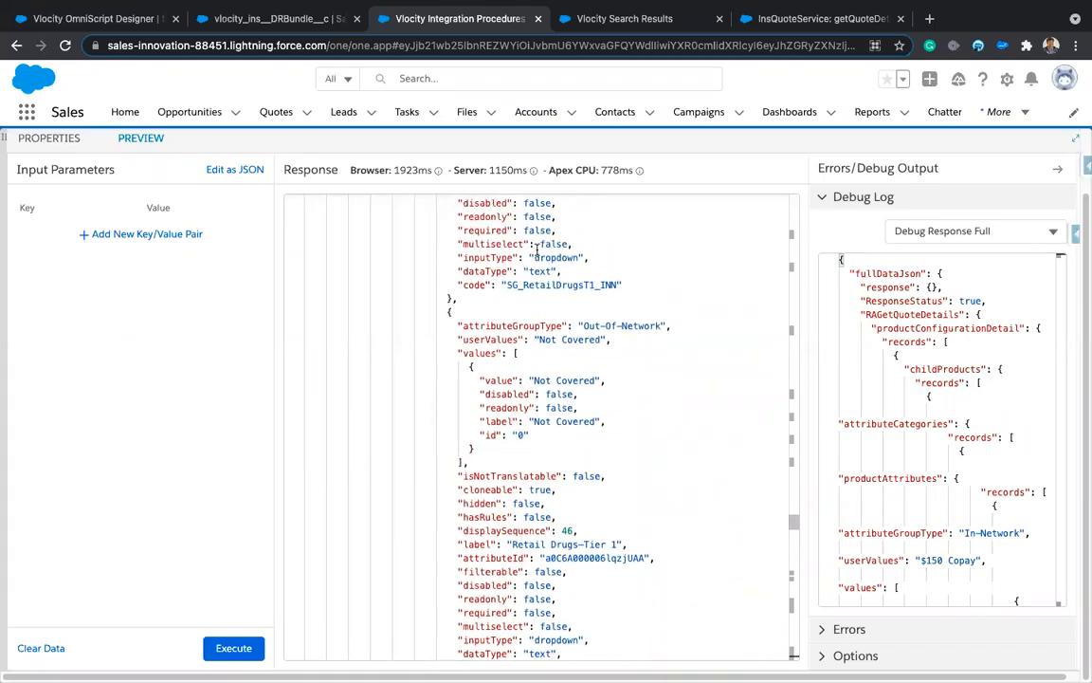
{"action": "scroll", "coordinate": [614, 372], "scroll_direction": "up", "scroll_amount": 15}
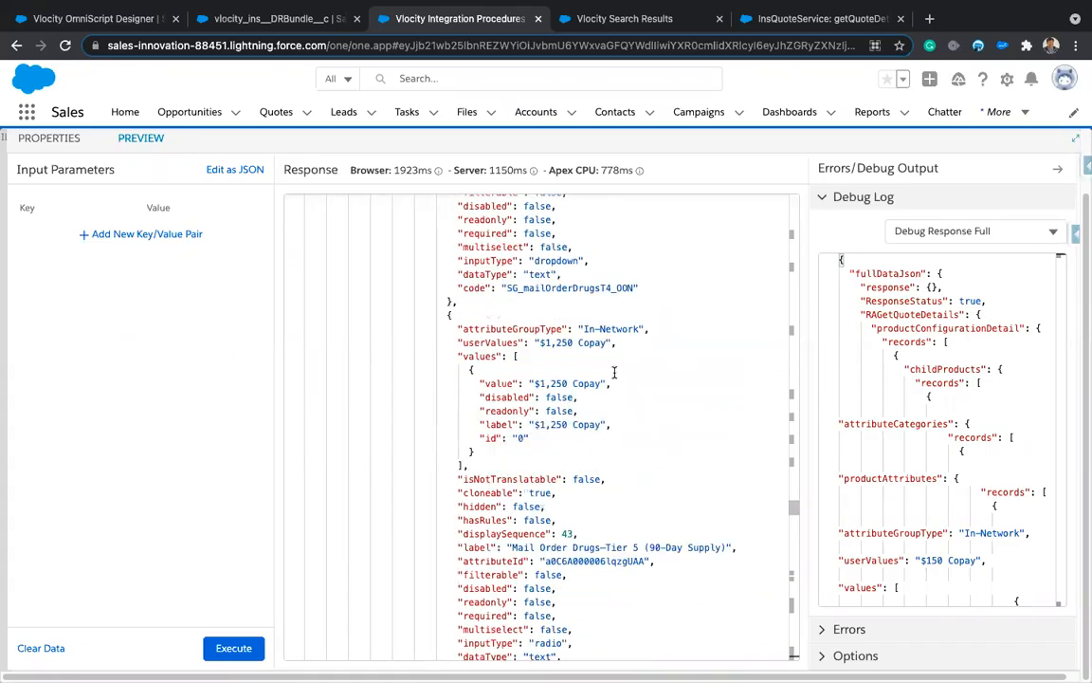
{"action": "scroll", "coordinate": [614, 373], "scroll_direction": "up", "scroll_amount": 15}
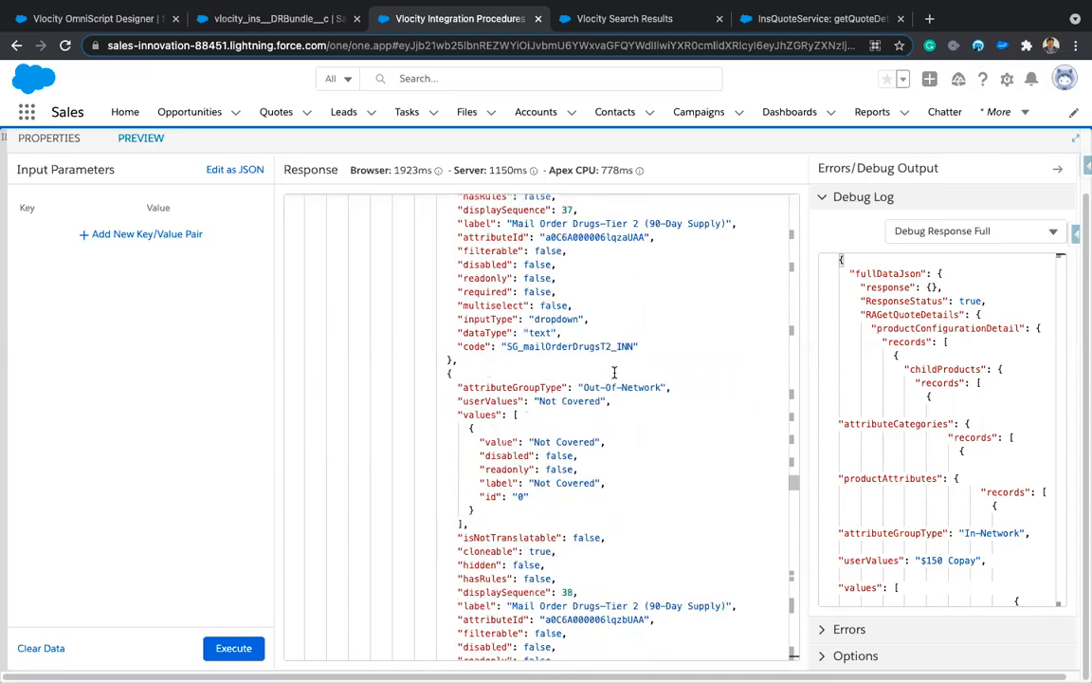
{"action": "scroll", "coordinate": [615, 372], "scroll_direction": "up", "scroll_amount": 20}
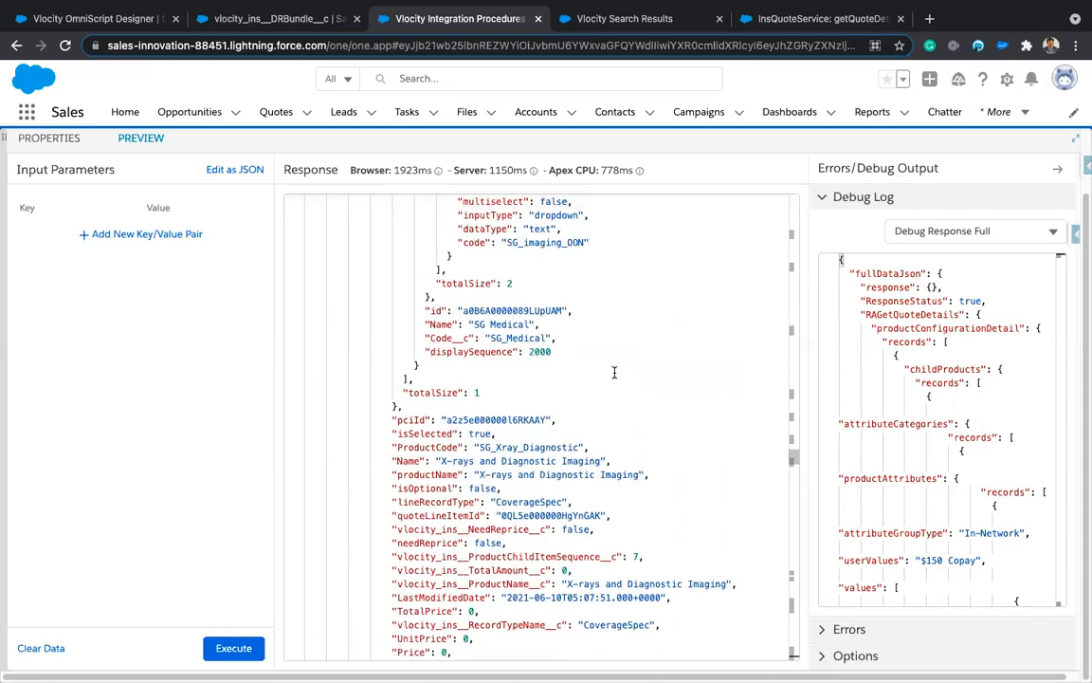
{"action": "scroll", "coordinate": [615, 372], "scroll_direction": "up", "scroll_amount": 10}
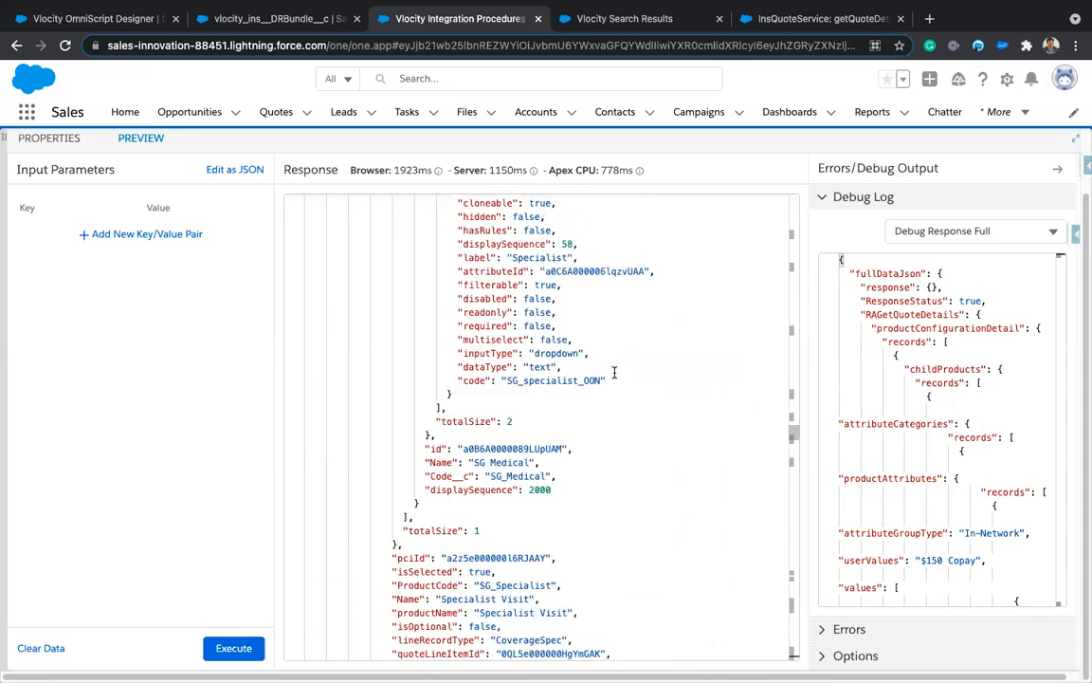
{"action": "scroll", "coordinate": [615, 372], "scroll_direction": "down", "scroll_amount": 8}
{"action": "scroll", "coordinate": [614, 373], "scroll_direction": "up", "scroll_amount": 4}
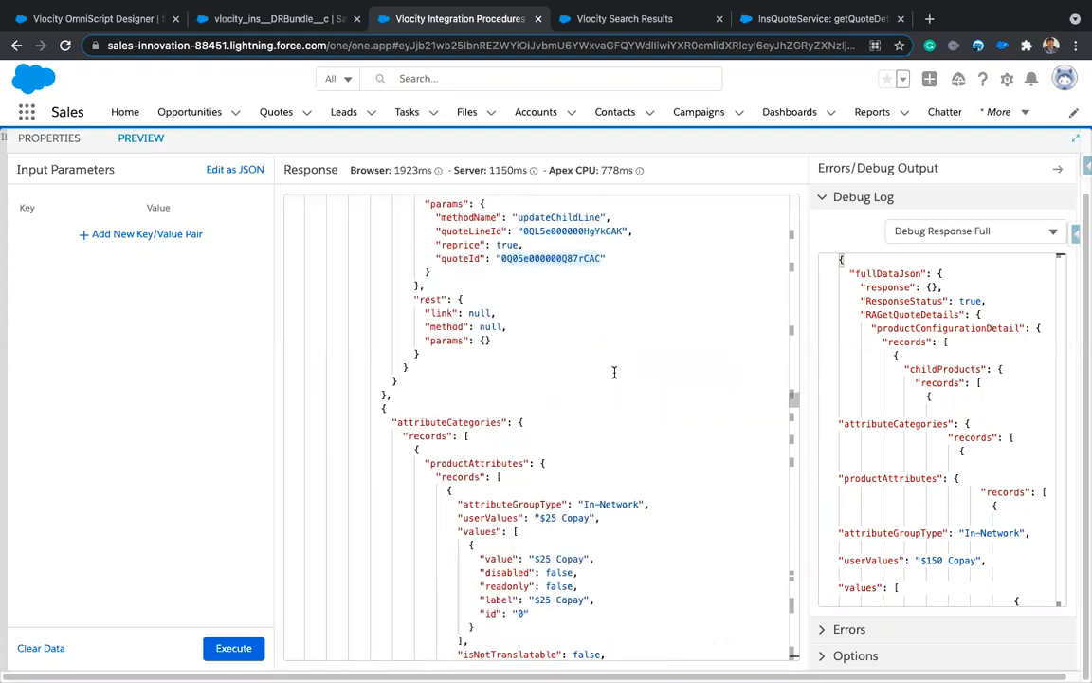
{"action": "scroll", "coordinate": [614, 373], "scroll_direction": "up", "scroll_amount": 15}
{"action": "scroll", "coordinate": [615, 372], "scroll_direction": "down", "scroll_amount": 3}
{"action": "scroll", "coordinate": [614, 373], "scroll_direction": "up", "scroll_amount": 15}
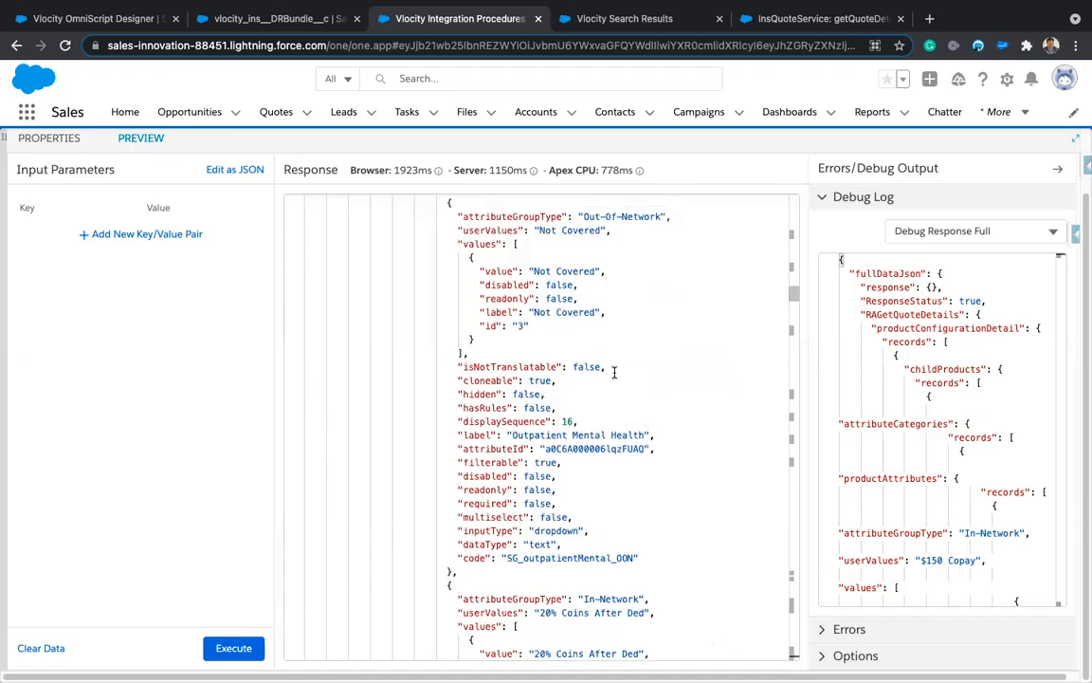
{"action": "scroll", "coordinate": [614, 372], "scroll_direction": "up", "scroll_amount": 15}
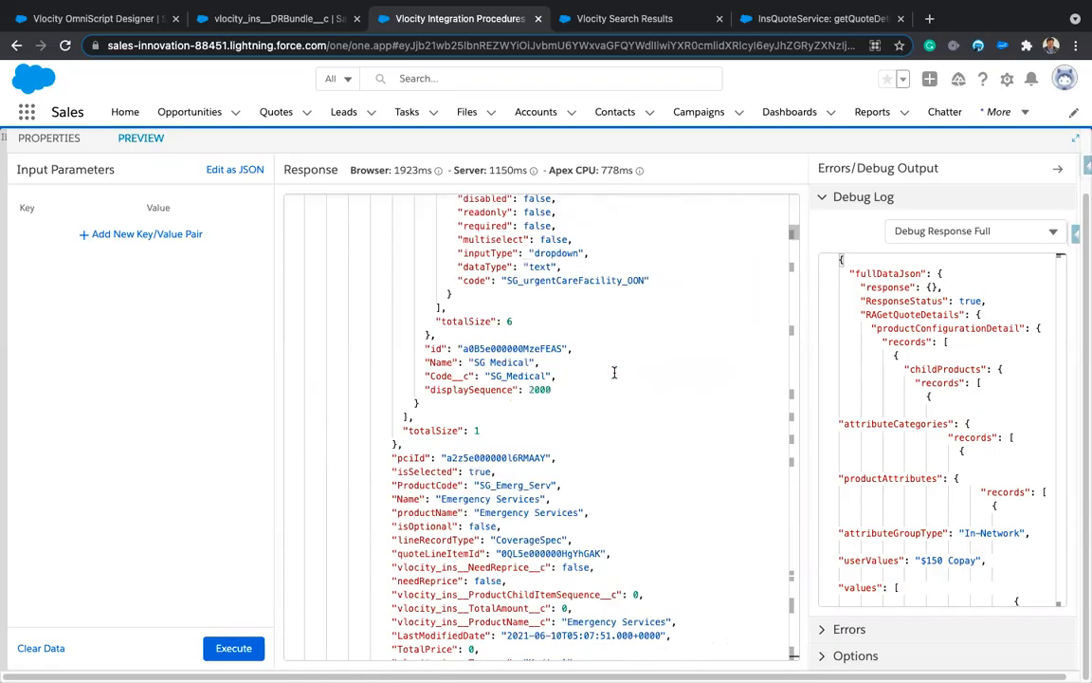
{"action": "scroll", "coordinate": [614, 373], "scroll_direction": "up", "scroll_amount": 10}
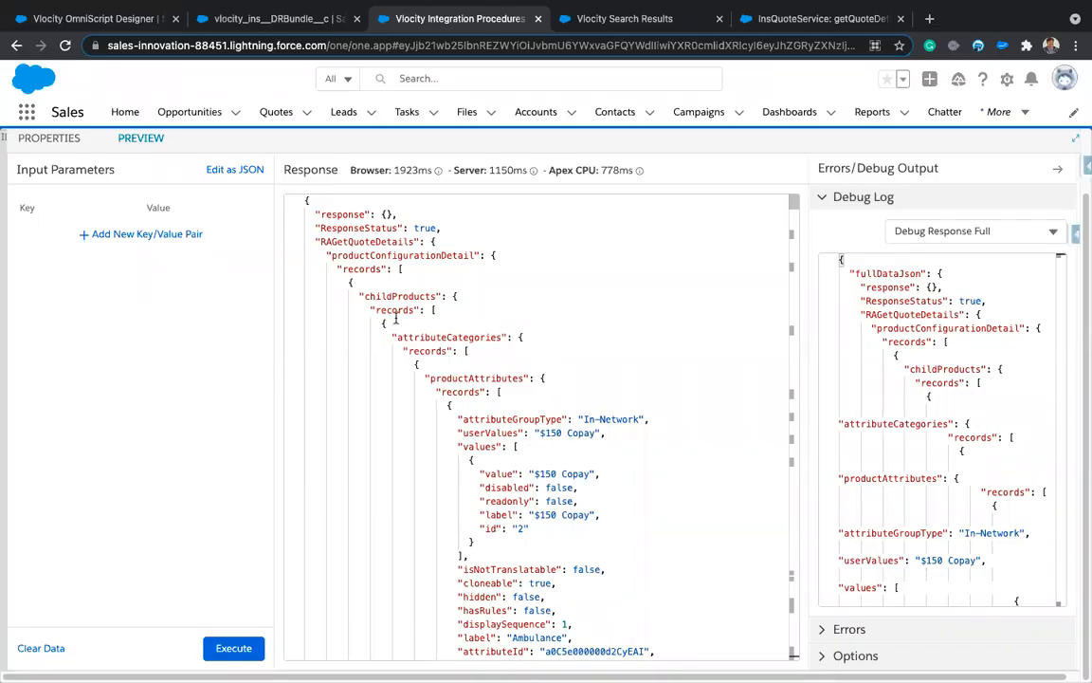
Step: Collapse childProducts, attributeCategories and productConfigurationDetail in the Response JSON
{"action": "left_click", "coordinate": [299, 302]}
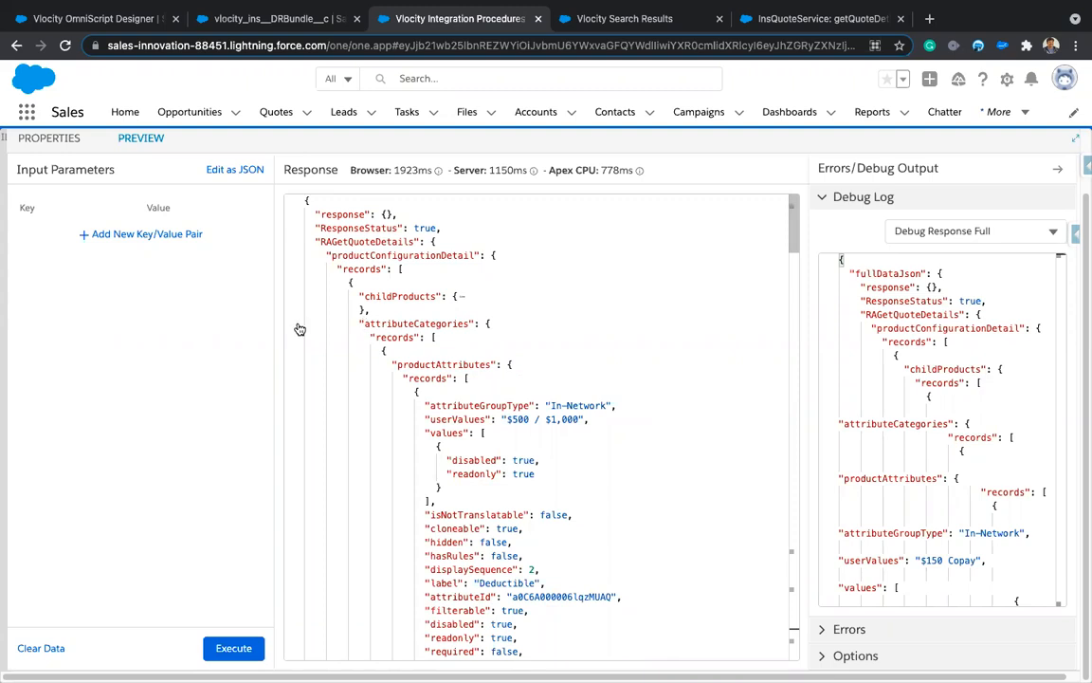
{"action": "left_click", "coordinate": [300, 329]}
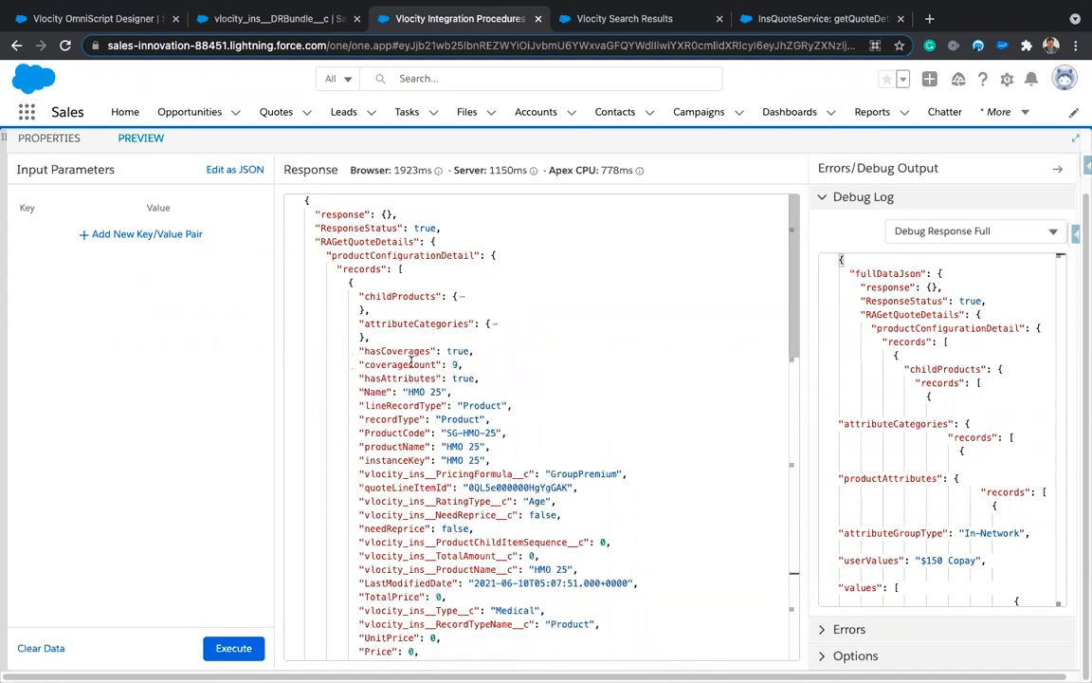
{"action": "scroll", "coordinate": [411, 359], "scroll_direction": "down", "scroll_amount": 5}
{"action": "scroll", "coordinate": [410, 361], "scroll_direction": "up", "scroll_amount": 4}
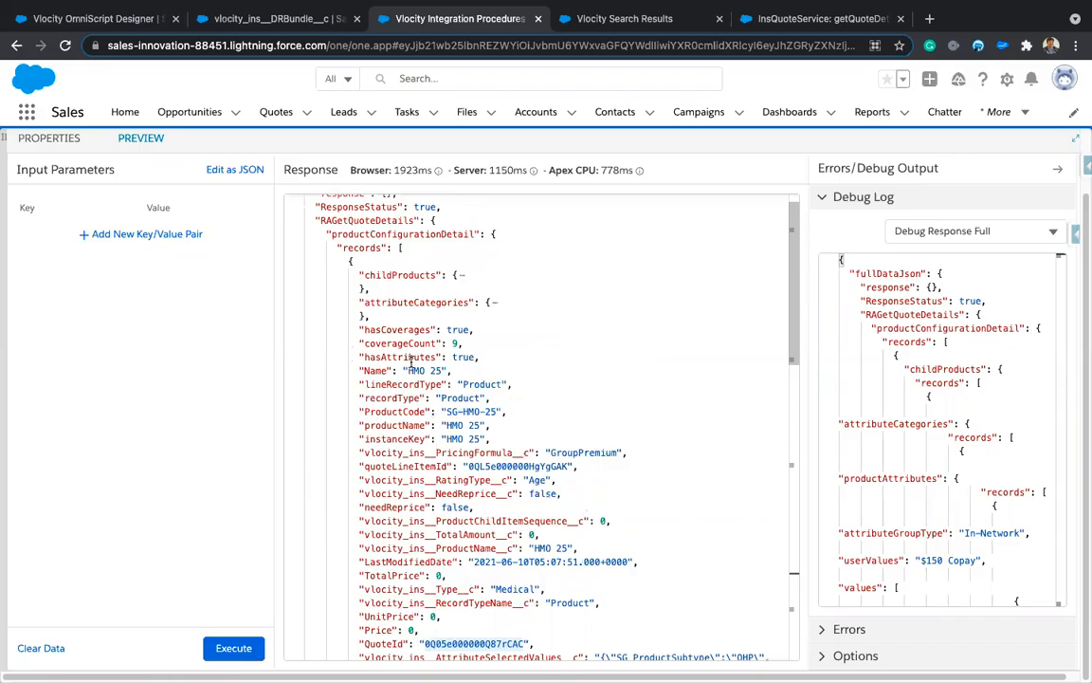
{"action": "left_click", "coordinate": [299, 239]}
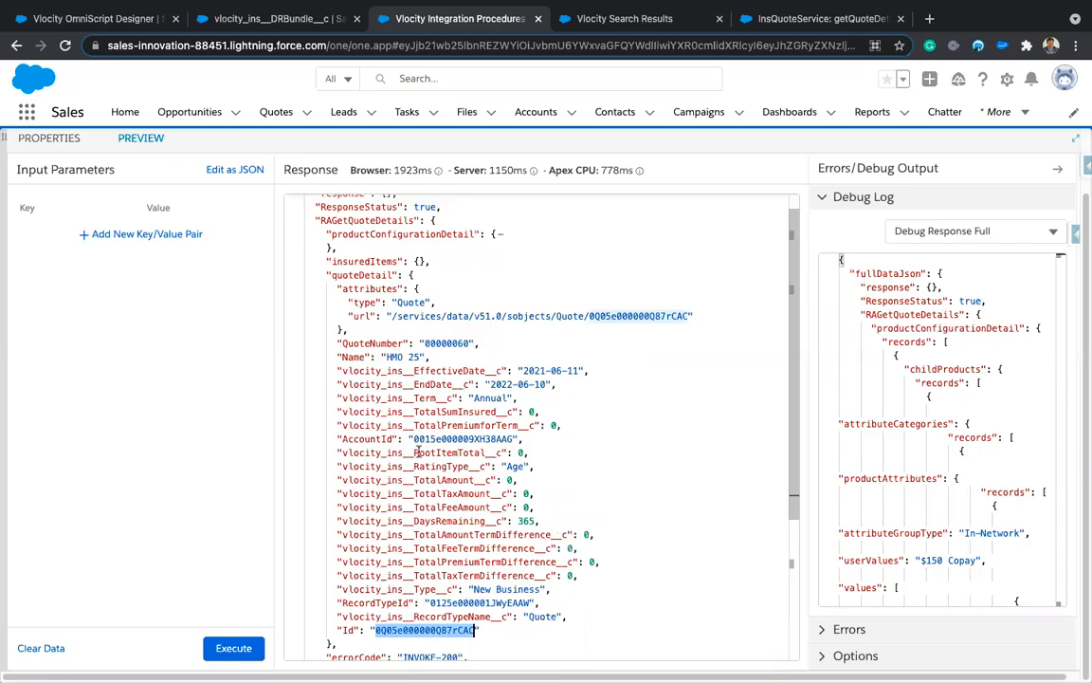
{"action": "scroll", "coordinate": [417, 452], "scroll_direction": "down", "scroll_amount": 1}
{"action": "scroll", "coordinate": [417, 453], "scroll_direction": "up", "scroll_amount": 1}
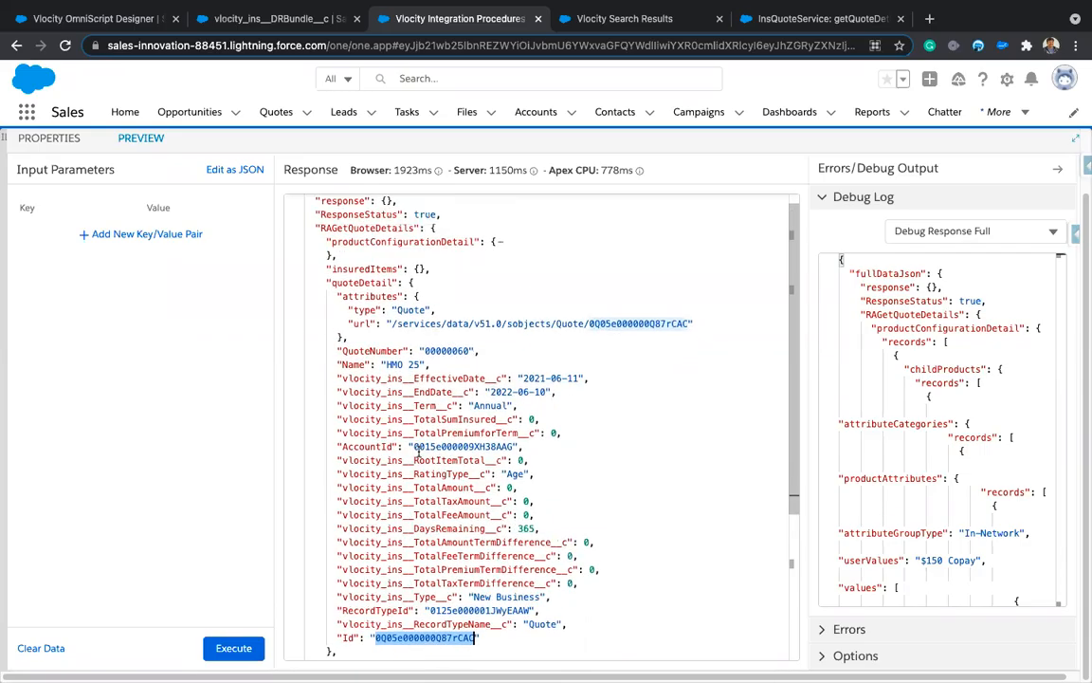
Step: Highlight the quoteDetail fields from QuoteNumber down: Annual term, 2021-06-11 to 2022-06-10
{"action": "double_click", "coordinate": [349, 281]}
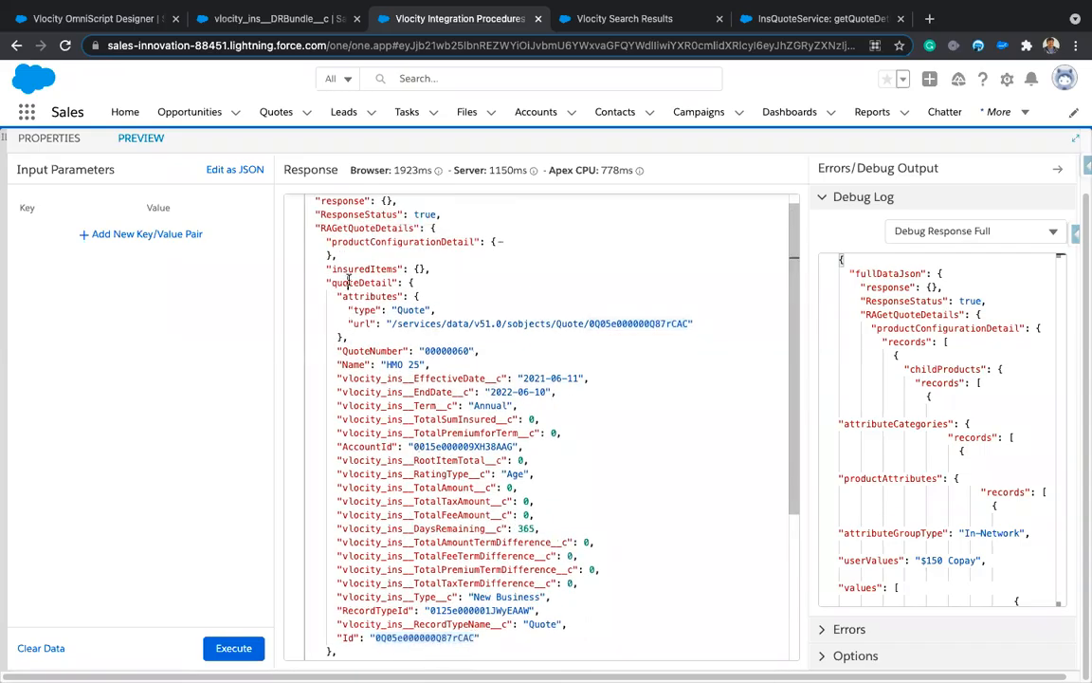
{"action": "left_click", "coordinate": [354, 352]}
{"action": "left_click_drag", "start_coordinate": [363, 407], "coordinate": [431, 574]}
{"action": "scroll", "coordinate": [452, 582], "scroll_direction": "down", "scroll_amount": 3}
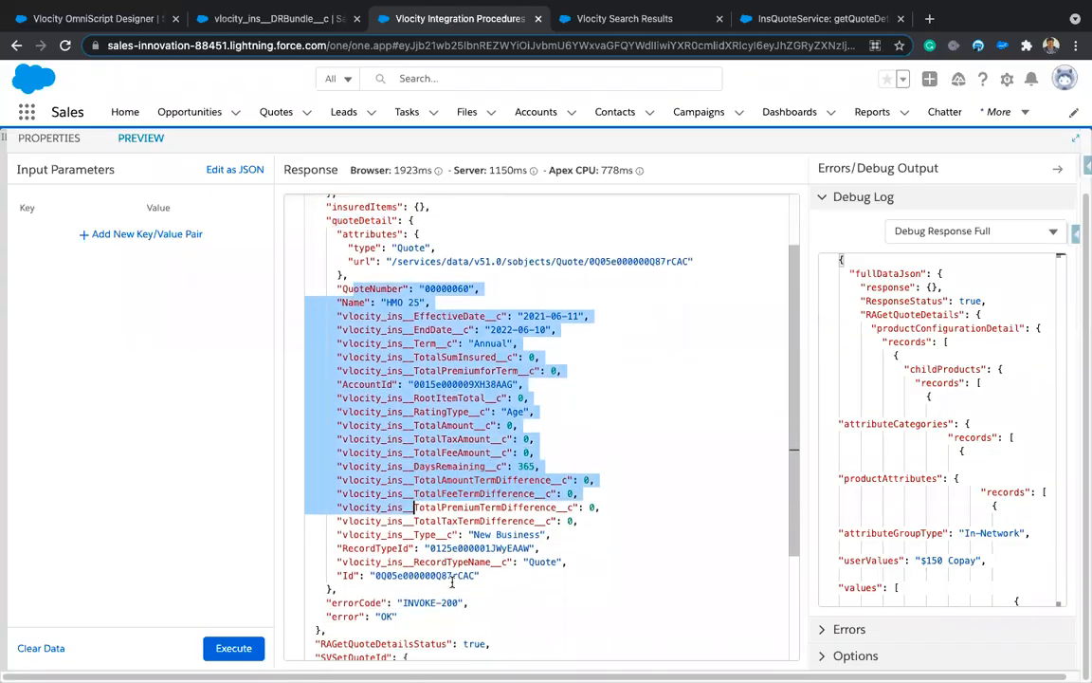
{"action": "scroll", "coordinate": [417, 541], "scroll_direction": "up", "scroll_amount": 2}
{"action": "left_click", "coordinate": [595, 409]}
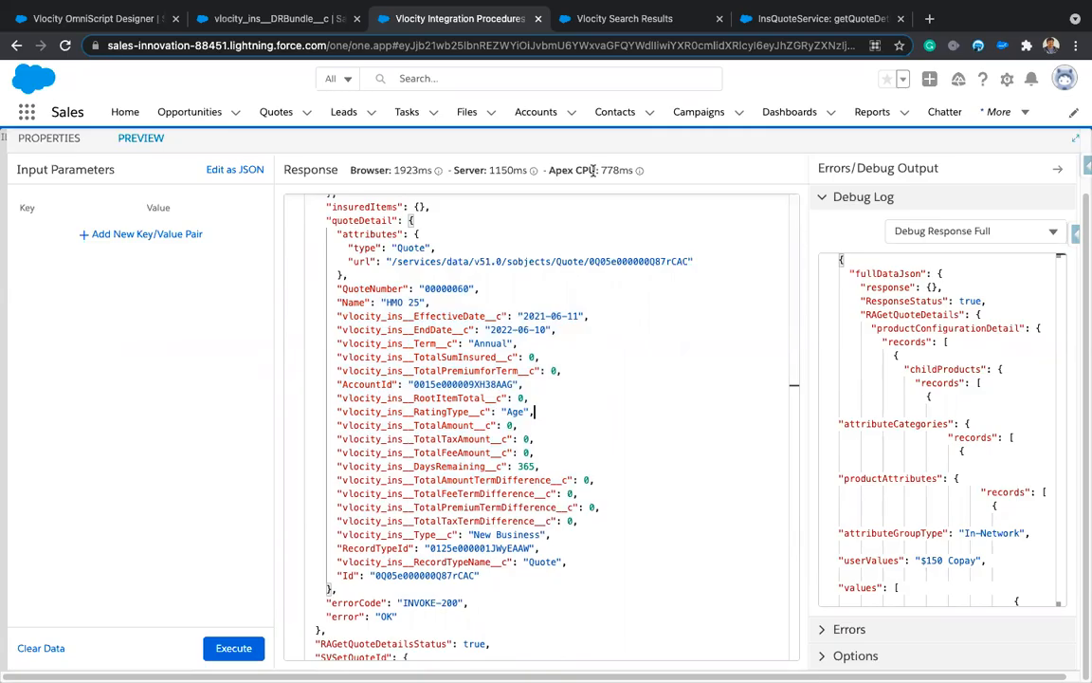
Step: Search the Vlocity documentation for InsQuoteService, taken from the getQuoteDetail page heading
{"action": "left_click", "coordinate": [823, 25]}
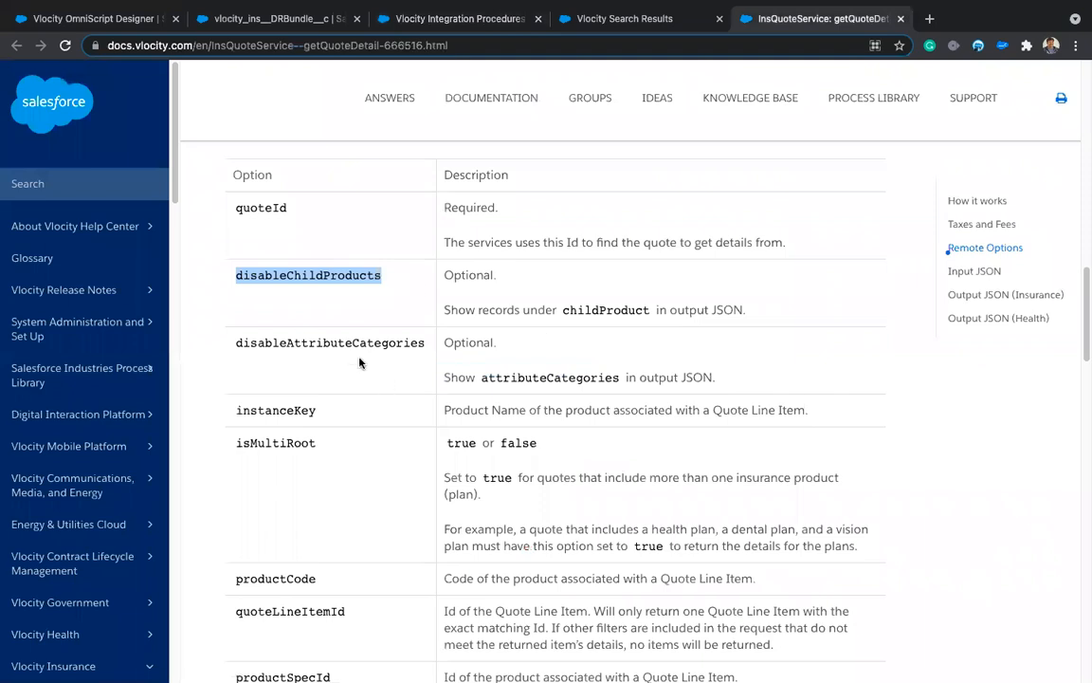
{"action": "scroll", "coordinate": [417, 288], "scroll_direction": "up", "scroll_amount": 15}
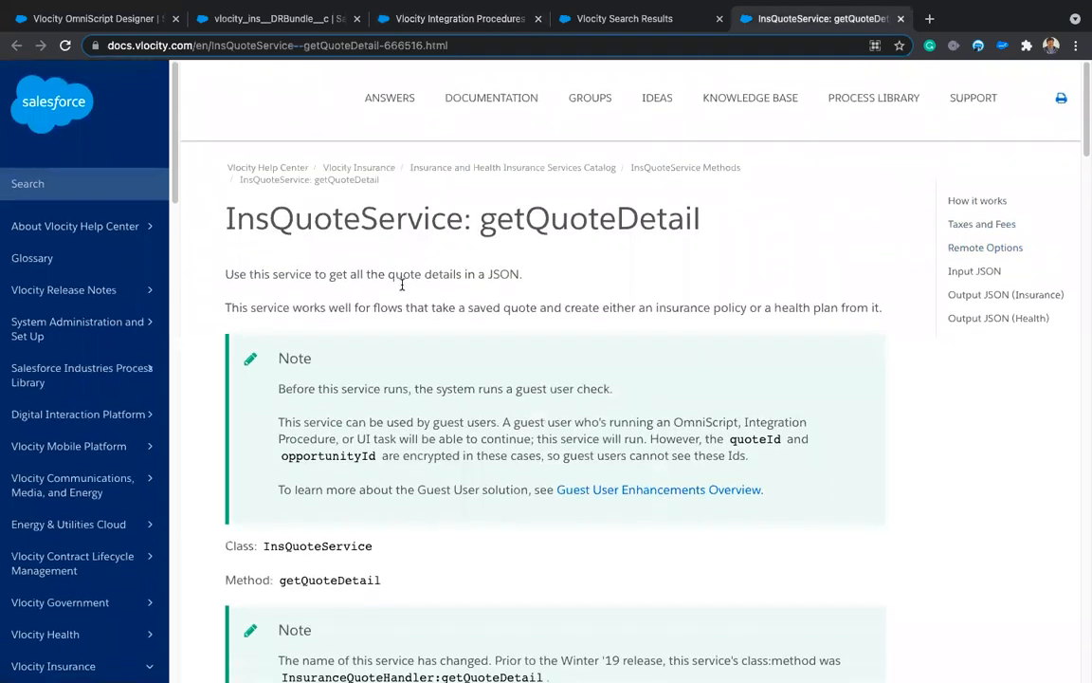
{"action": "double_click", "coordinate": [315, 221]}
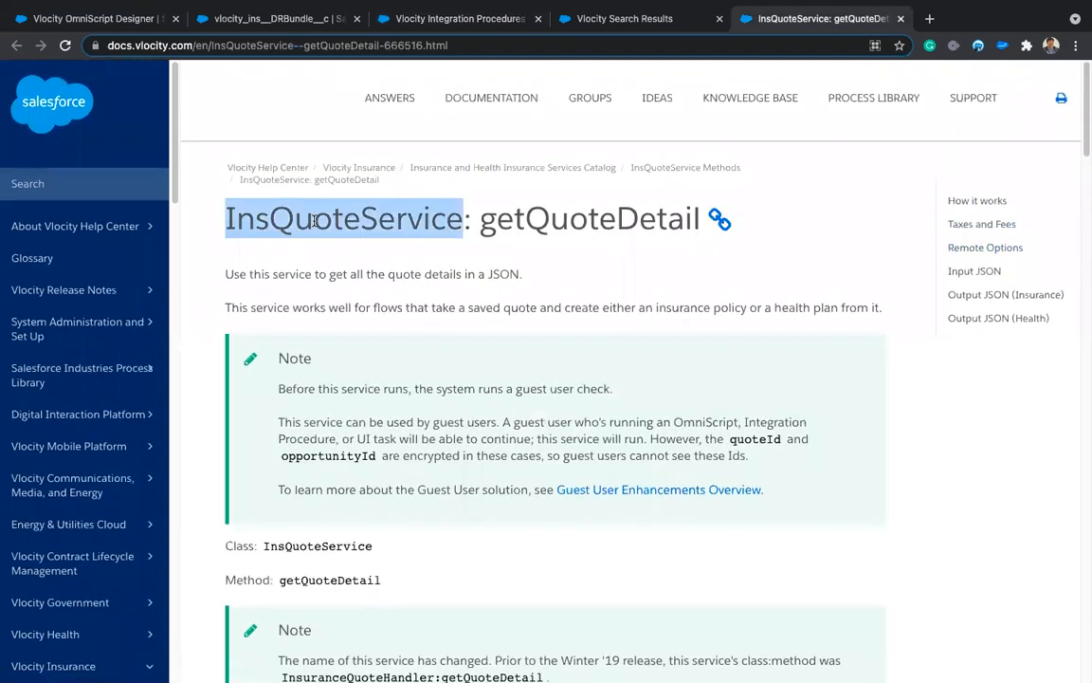
{"action": "type", "text": "InsQuoteService"}
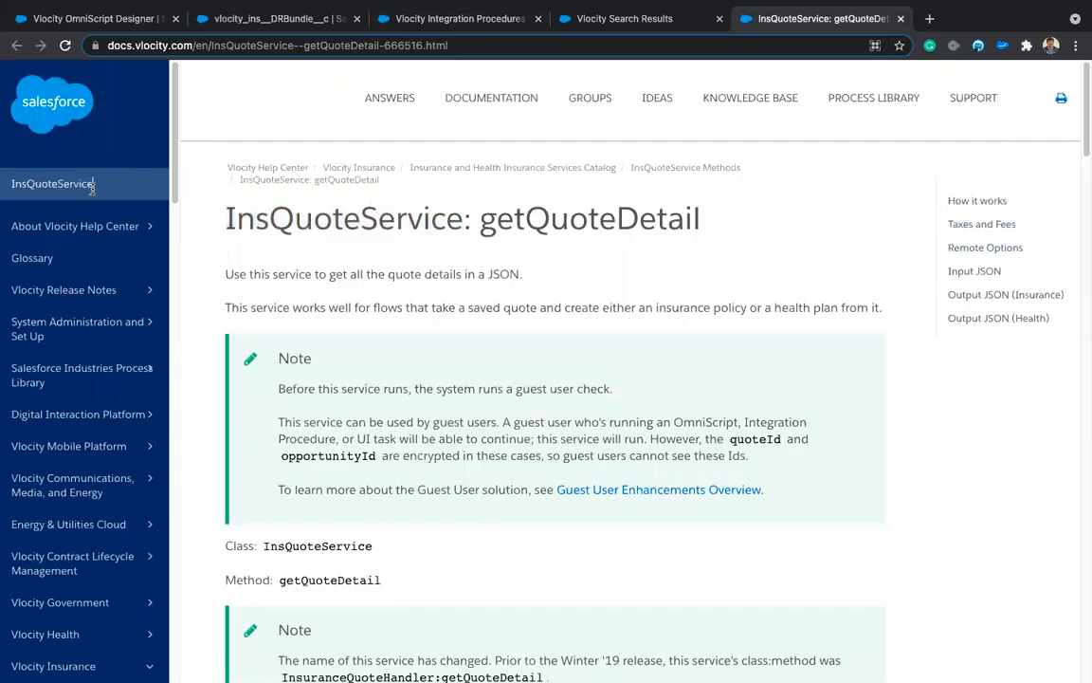
{"action": "key", "text": "Return"}
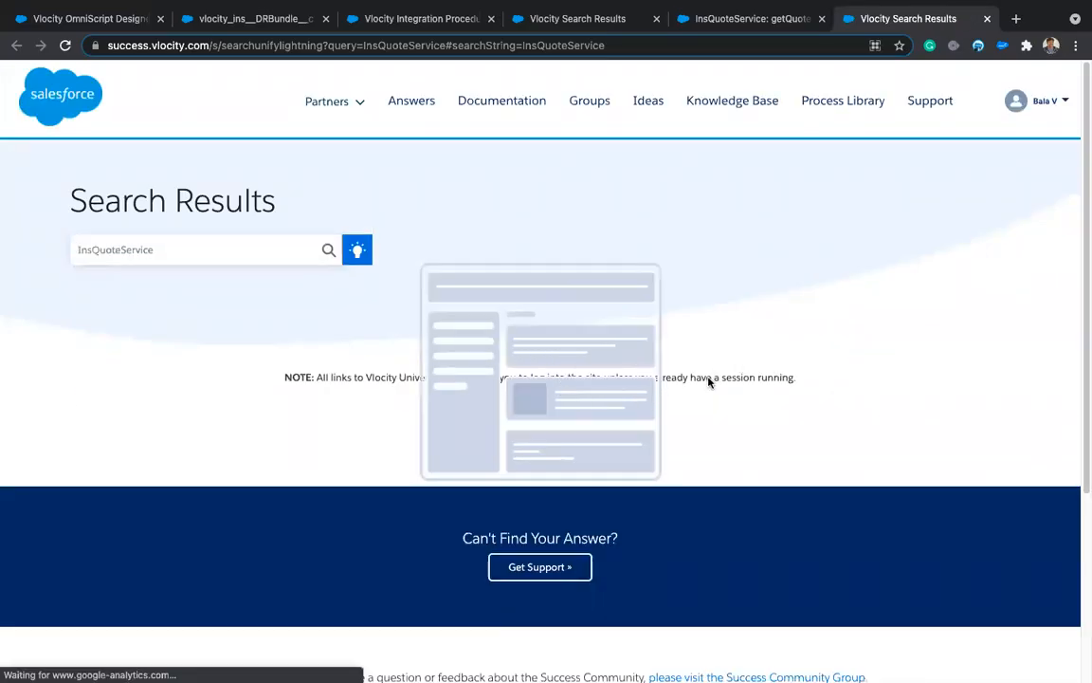
Step: Scroll the InsQuoteService search results and open the 'InsQuoteService Methods' page
{"action": "scroll", "coordinate": [720, 379], "scroll_direction": "down", "scroll_amount": 3}
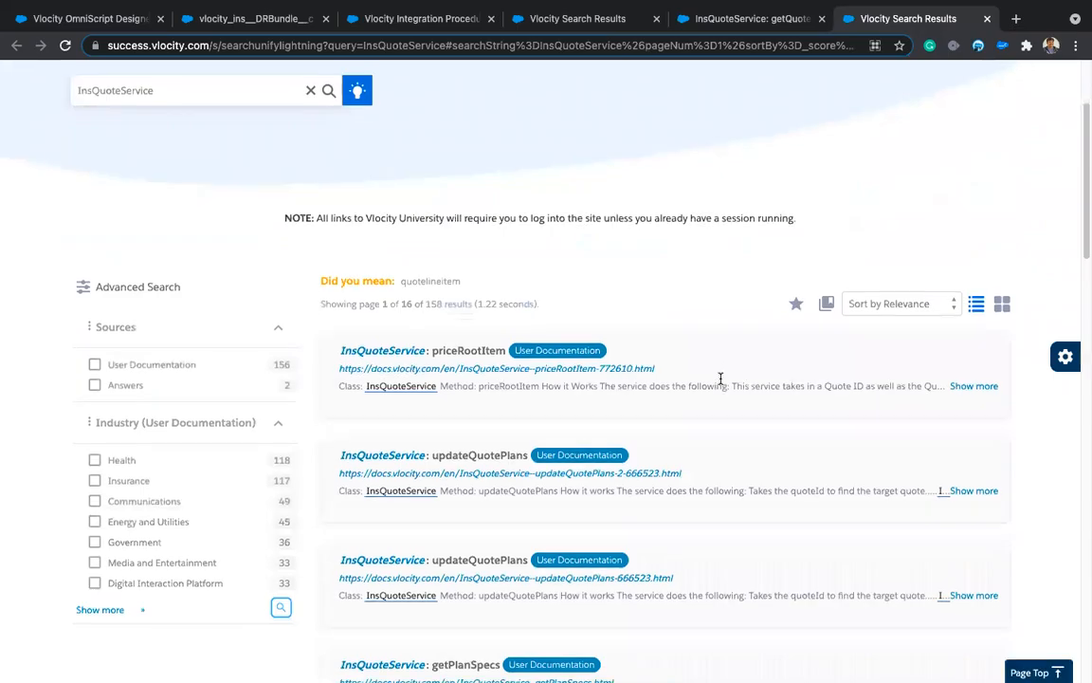
{"action": "scroll", "coordinate": [441, 419], "scroll_direction": "down", "scroll_amount": 2}
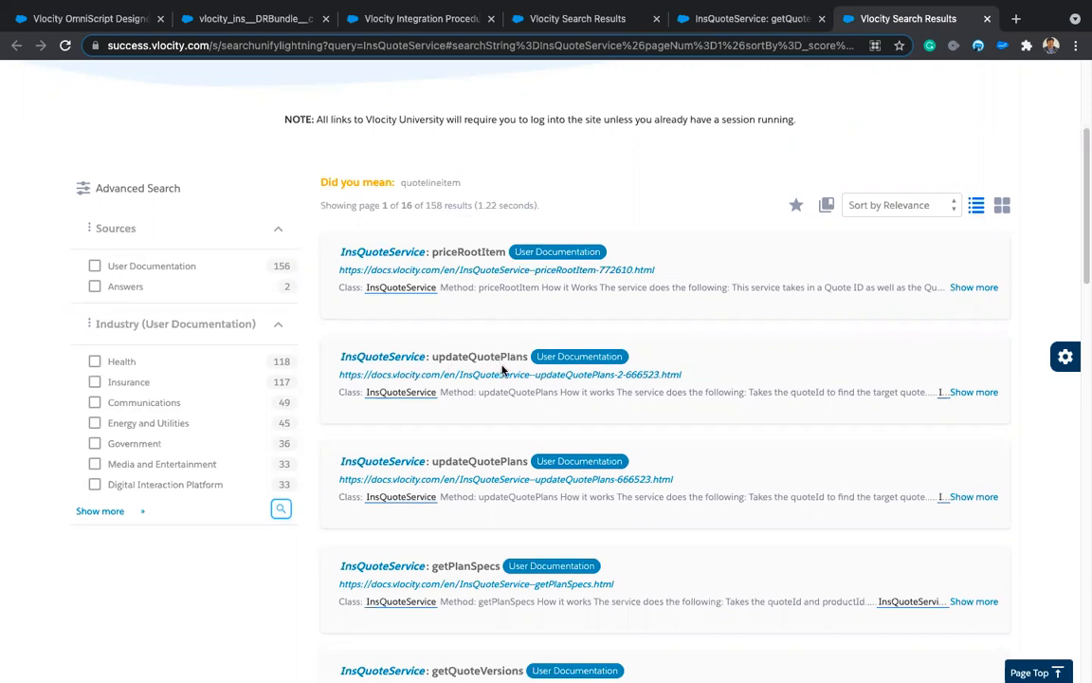
{"action": "scroll", "coordinate": [471, 477], "scroll_direction": "down", "scroll_amount": 1}
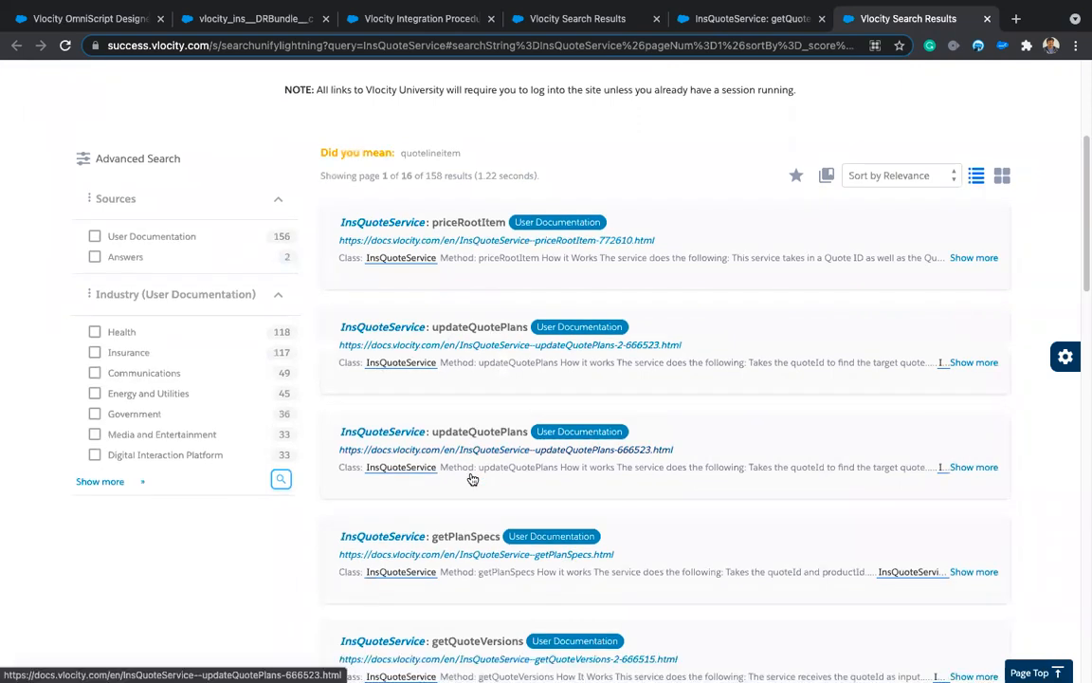
{"action": "scroll", "coordinate": [480, 455], "scroll_direction": "down", "scroll_amount": 2}
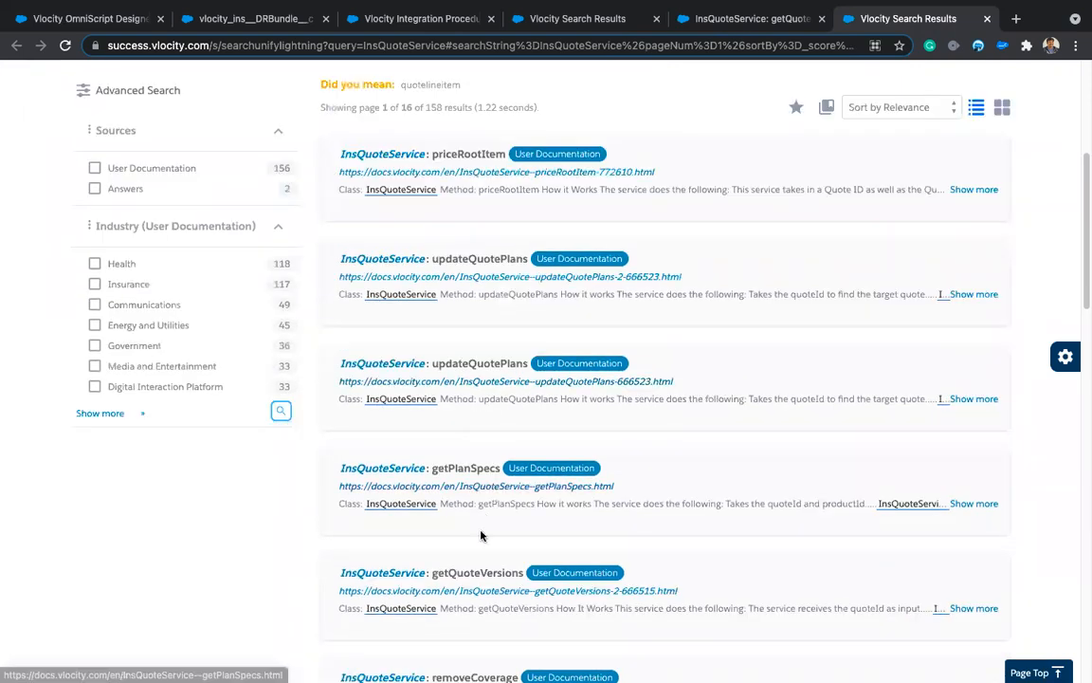
{"action": "scroll", "coordinate": [481, 536], "scroll_direction": "down", "scroll_amount": 3}
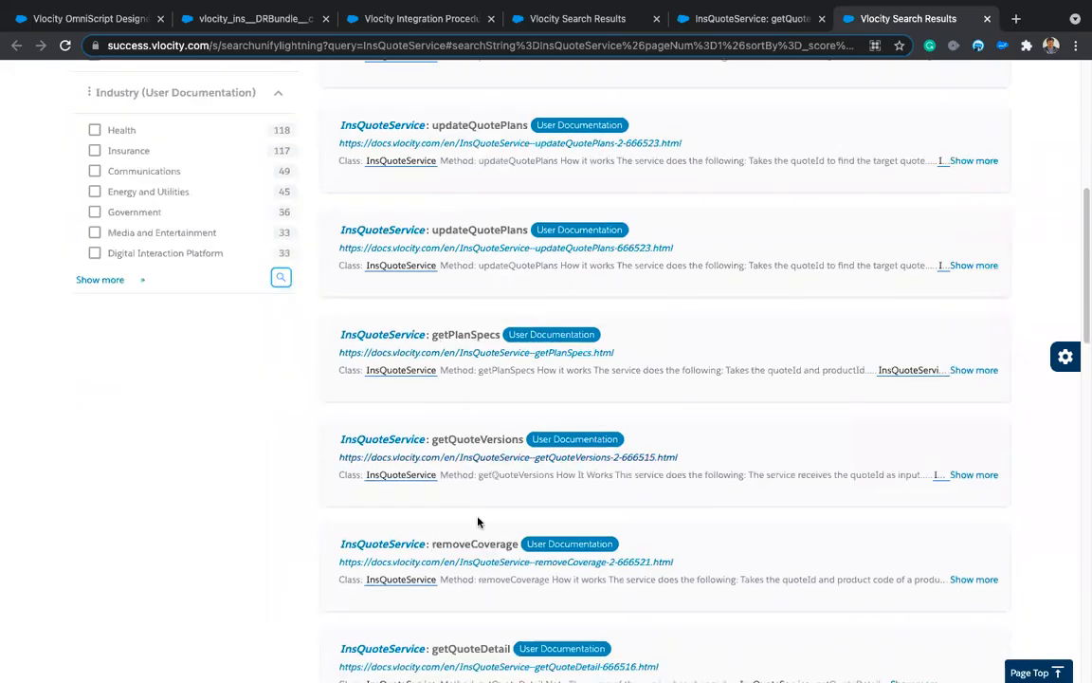
{"action": "scroll", "coordinate": [478, 521], "scroll_direction": "down", "scroll_amount": 2}
{"action": "scroll", "coordinate": [464, 464], "scroll_direction": "down", "scroll_amount": 1}
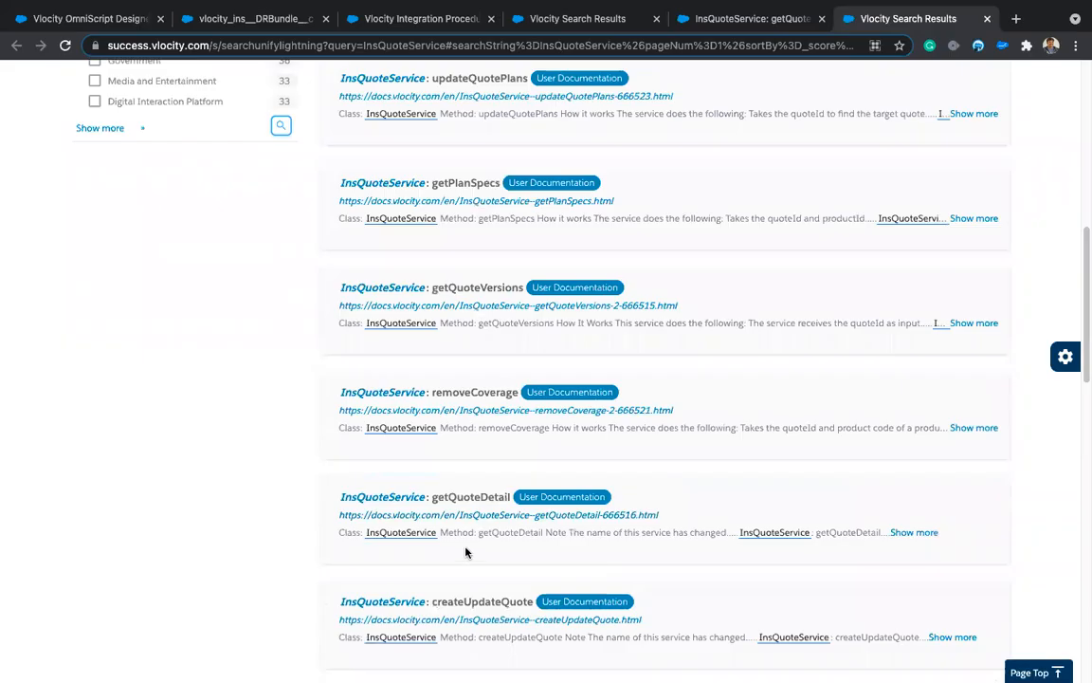
{"action": "scroll", "coordinate": [465, 551], "scroll_direction": "down", "scroll_amount": 2}
{"action": "scroll", "coordinate": [484, 451], "scroll_direction": "down", "scroll_amount": 1}
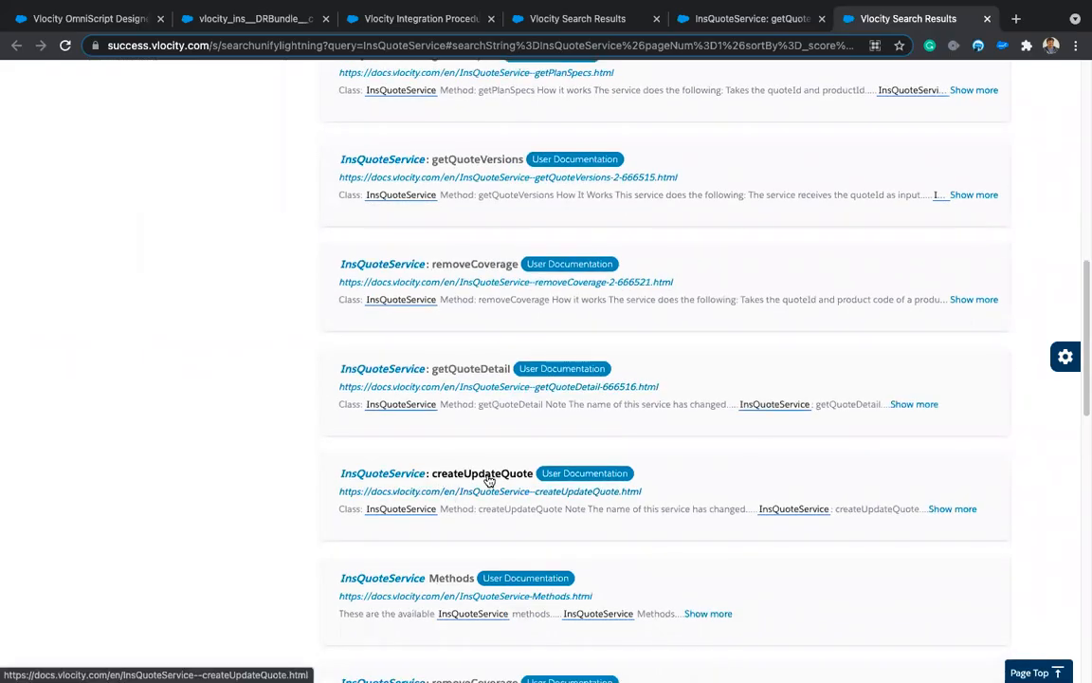
{"action": "scroll", "coordinate": [499, 358], "scroll_direction": "down", "scroll_amount": 3}
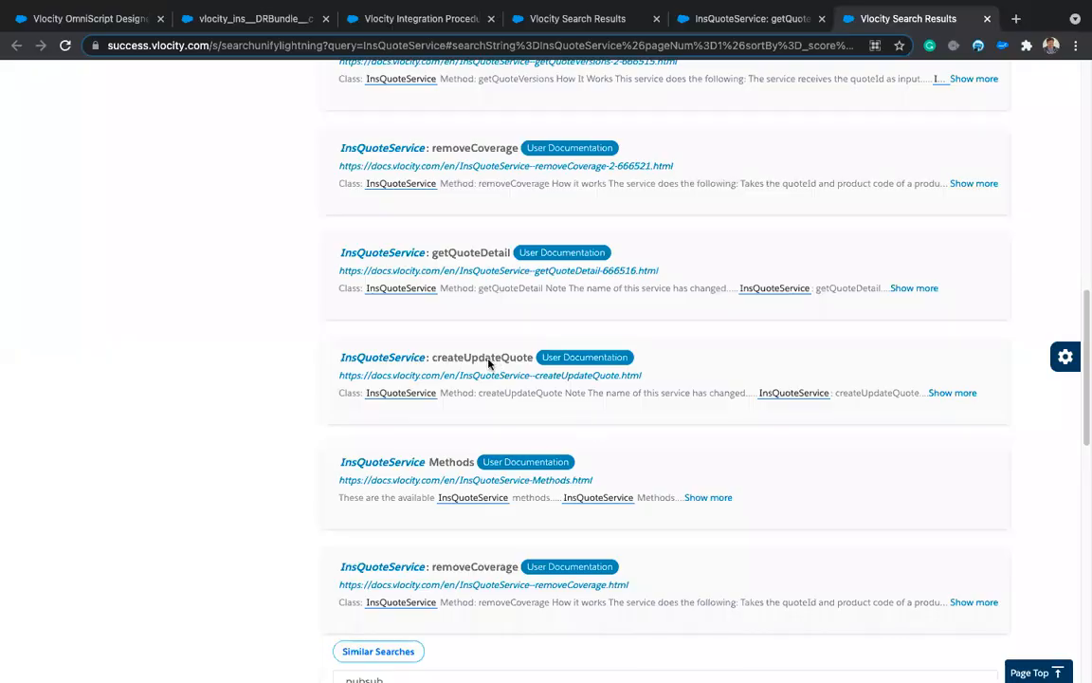
{"action": "scroll", "coordinate": [474, 351], "scroll_direction": "down", "scroll_amount": 3}
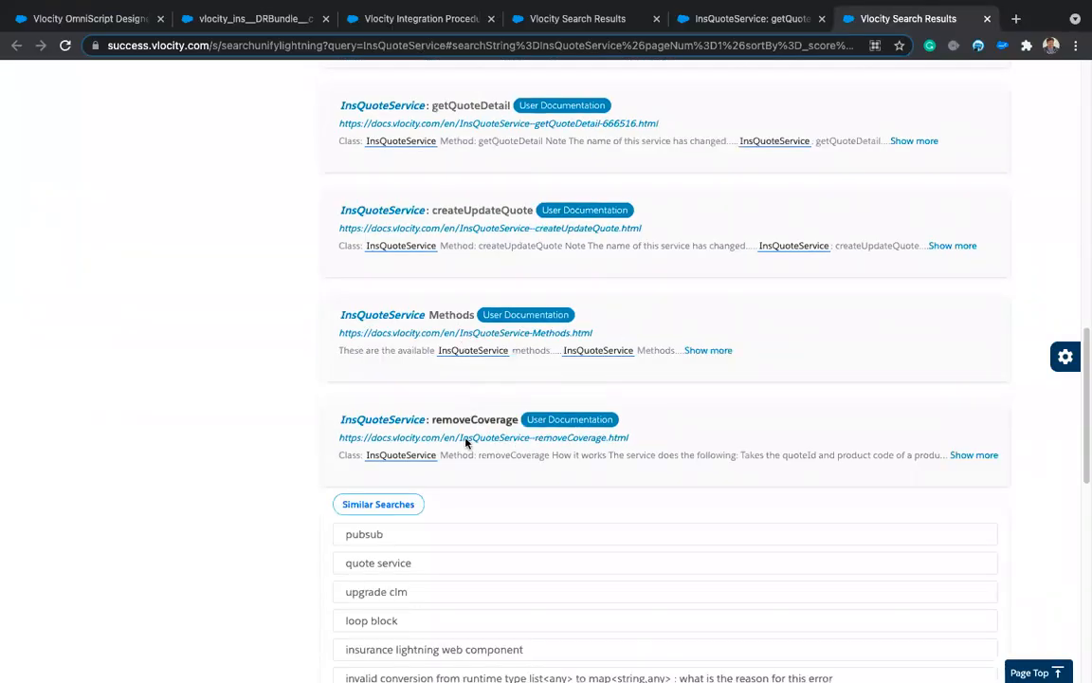
{"action": "left_click", "coordinate": [445, 317]}
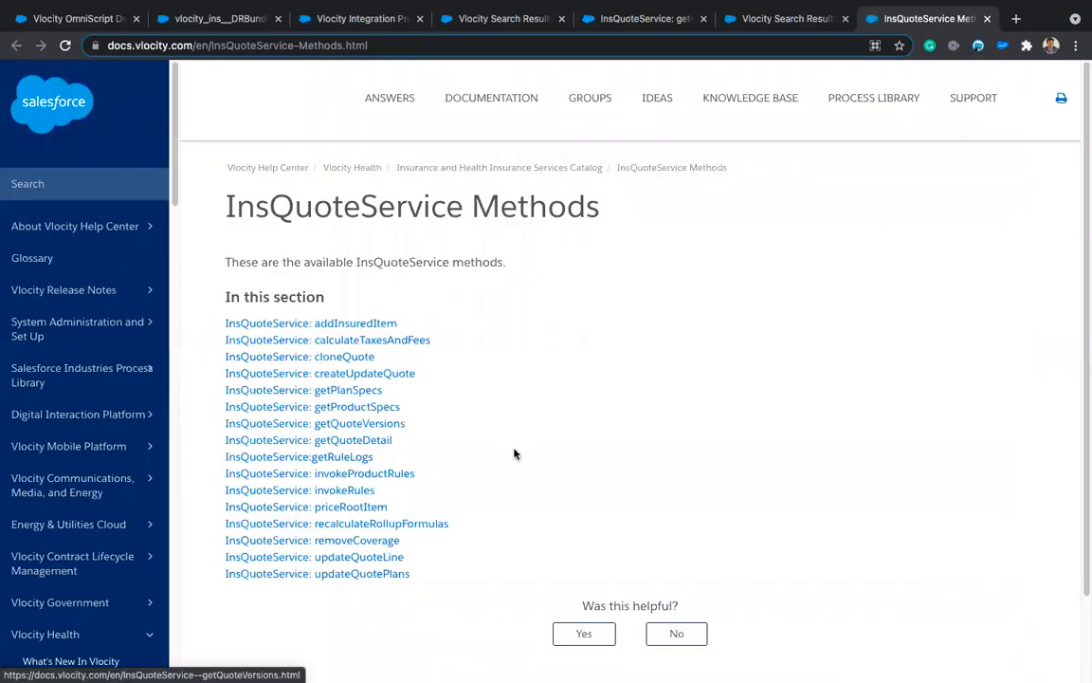
Step: Scroll through the sixteen InsQuoteService methods, including cloneQuote, getQuoteVersions and removeCoverage
{"action": "scroll", "coordinate": [513, 454], "scroll_direction": "down", "scroll_amount": 2}
{"action": "scroll", "coordinate": [514, 454], "scroll_direction": "up", "scroll_amount": 1}
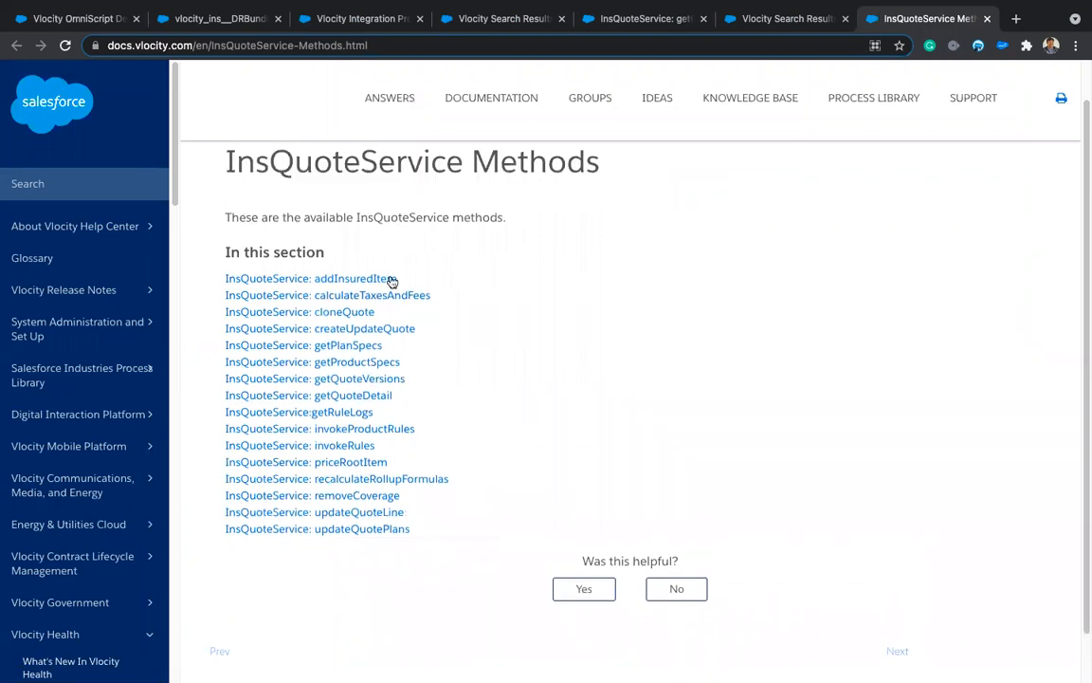
Step: Open the cloneQuote documentation and read How it works, highlighting quoteId in step one
{"action": "left_click", "coordinate": [348, 314]}
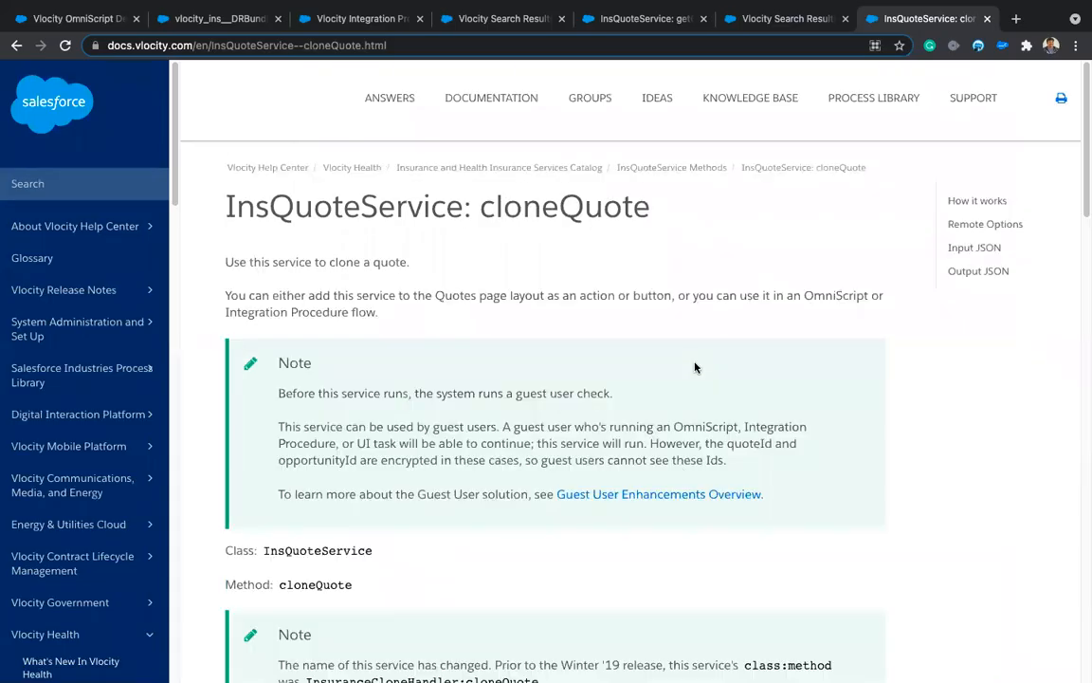
{"action": "scroll", "coordinate": [681, 472], "scroll_direction": "down", "scroll_amount": 3}
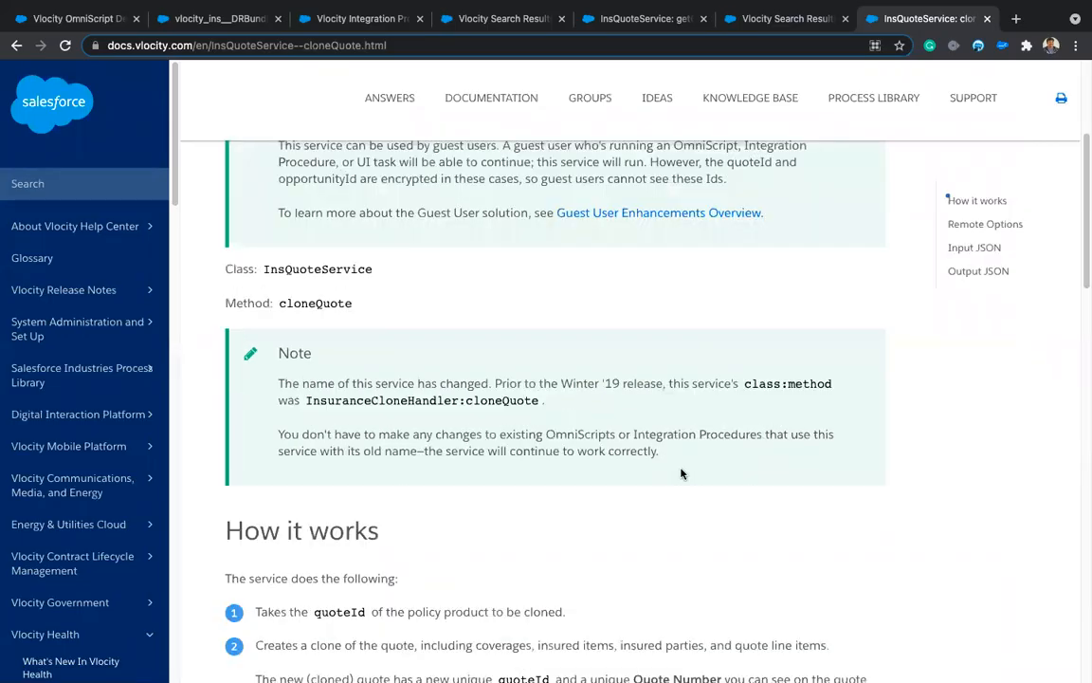
{"action": "scroll", "coordinate": [344, 427], "scroll_direction": "down", "scroll_amount": 2}
{"action": "double_click", "coordinate": [349, 426]}
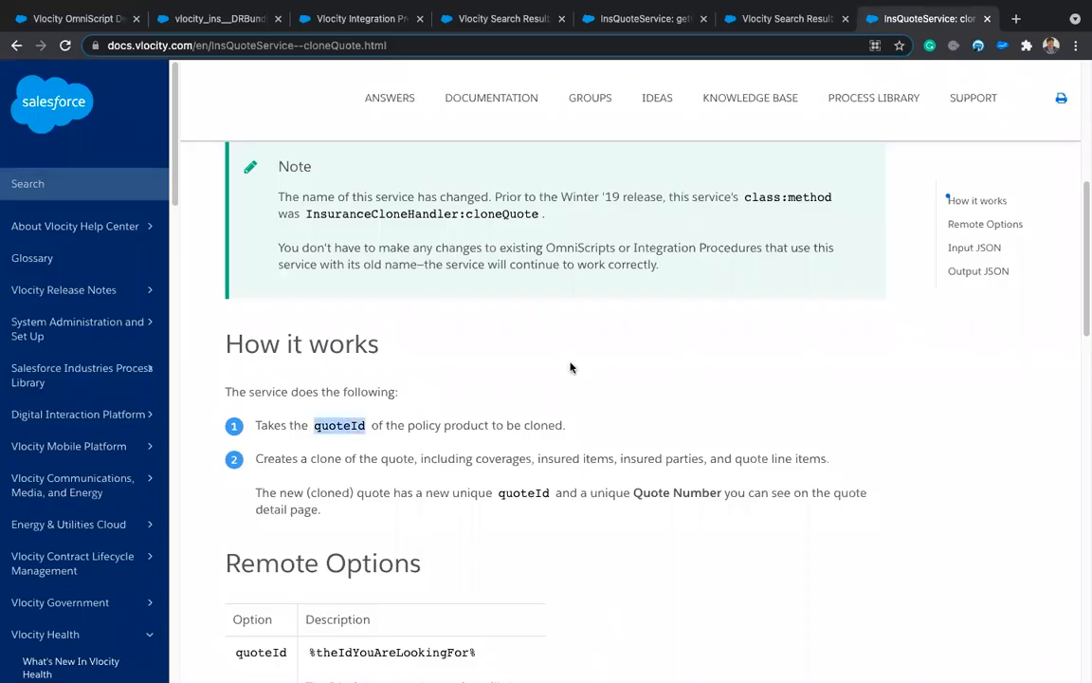
{"action": "scroll", "coordinate": [570, 367], "scroll_direction": "down", "scroll_amount": 1}
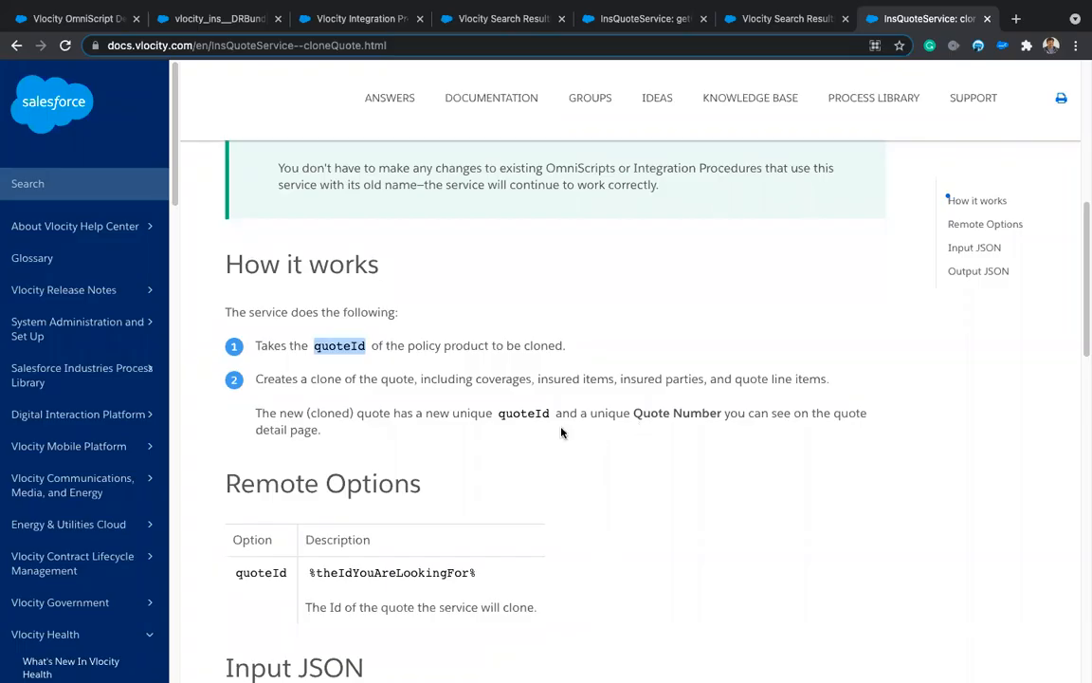
{"action": "left_click", "coordinate": [619, 420]}
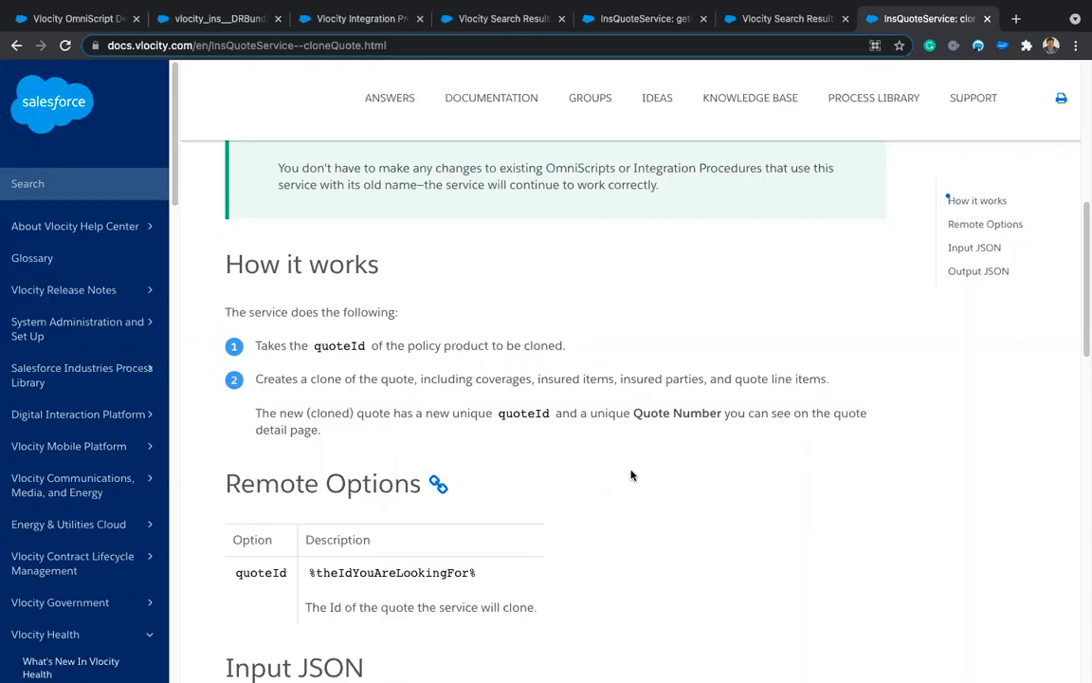
Step: Review cloneQuote's Remote Options and Output JSON, then return to the OmniScript Designer with RemoteAction1
{"action": "scroll", "coordinate": [631, 475], "scroll_direction": "down", "scroll_amount": 5}
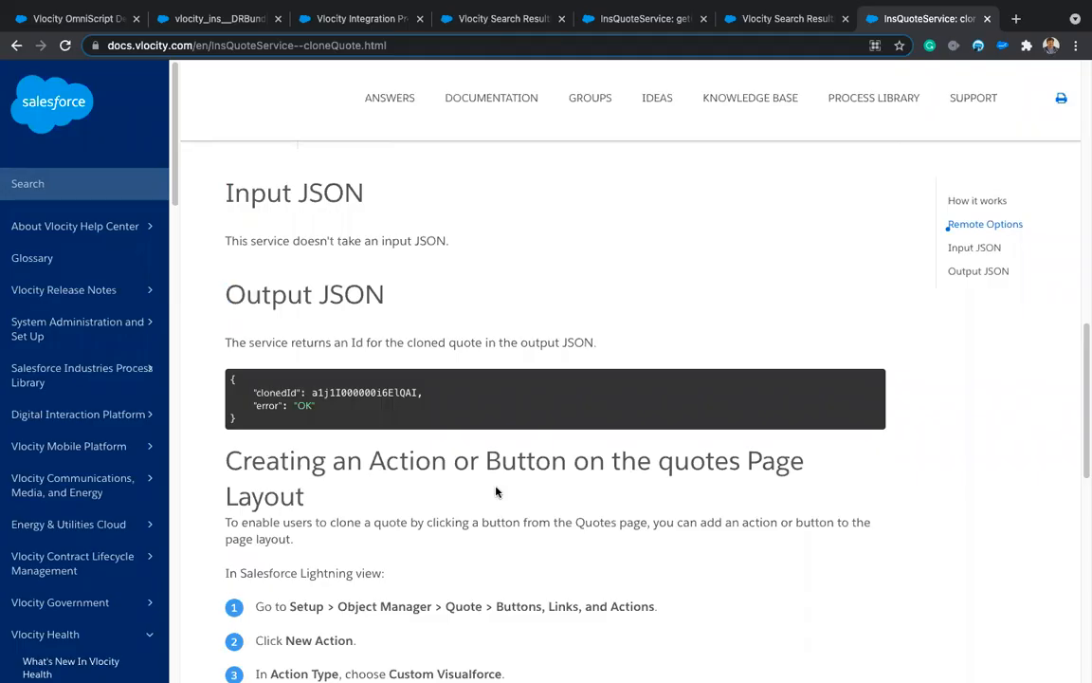
{"action": "double_click", "coordinate": [357, 393]}
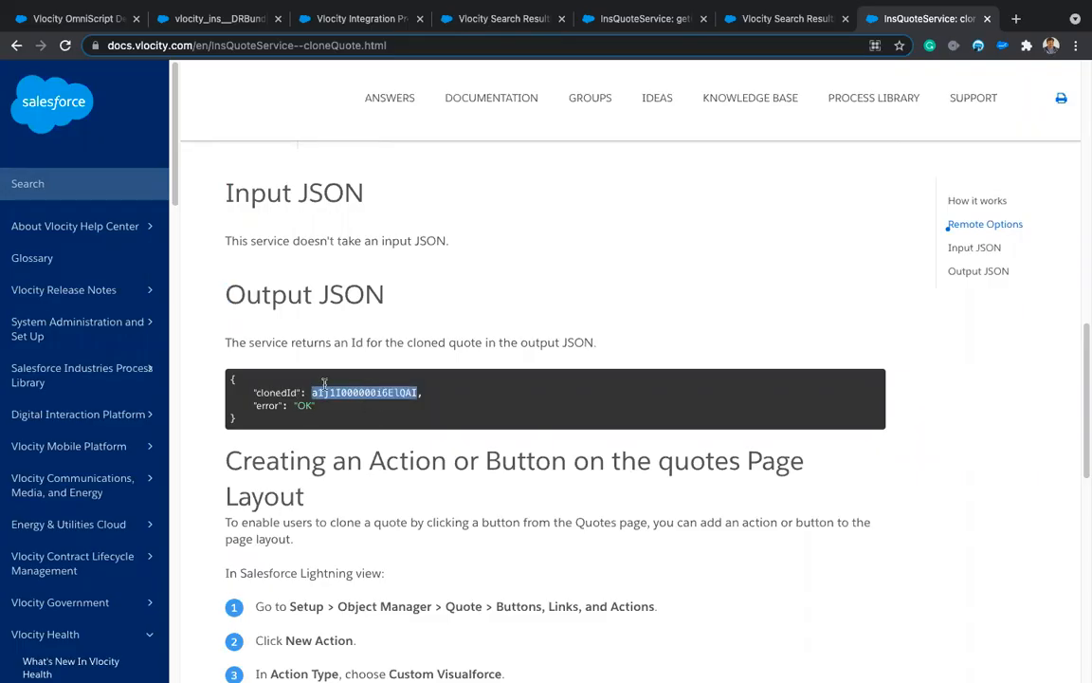
{"action": "left_click", "coordinate": [490, 459]}
{"action": "scroll", "coordinate": [511, 468], "scroll_direction": "down", "scroll_amount": 2}
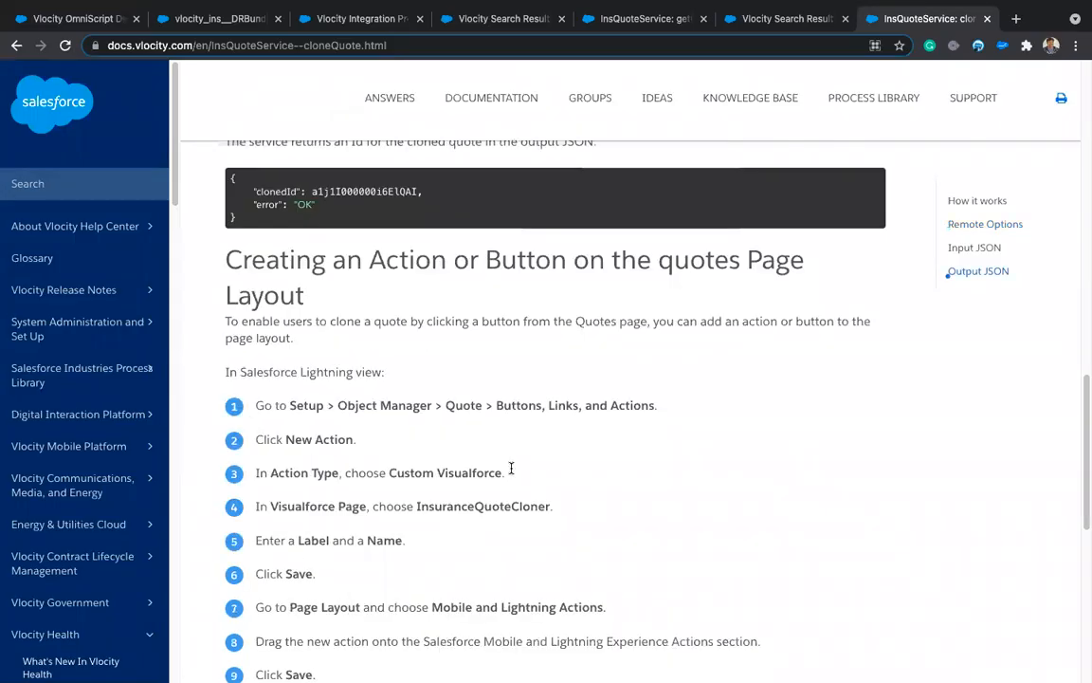
{"action": "scroll", "coordinate": [510, 468], "scroll_direction": "down", "scroll_amount": 3}
{"action": "scroll", "coordinate": [511, 468], "scroll_direction": "down", "scroll_amount": 3}
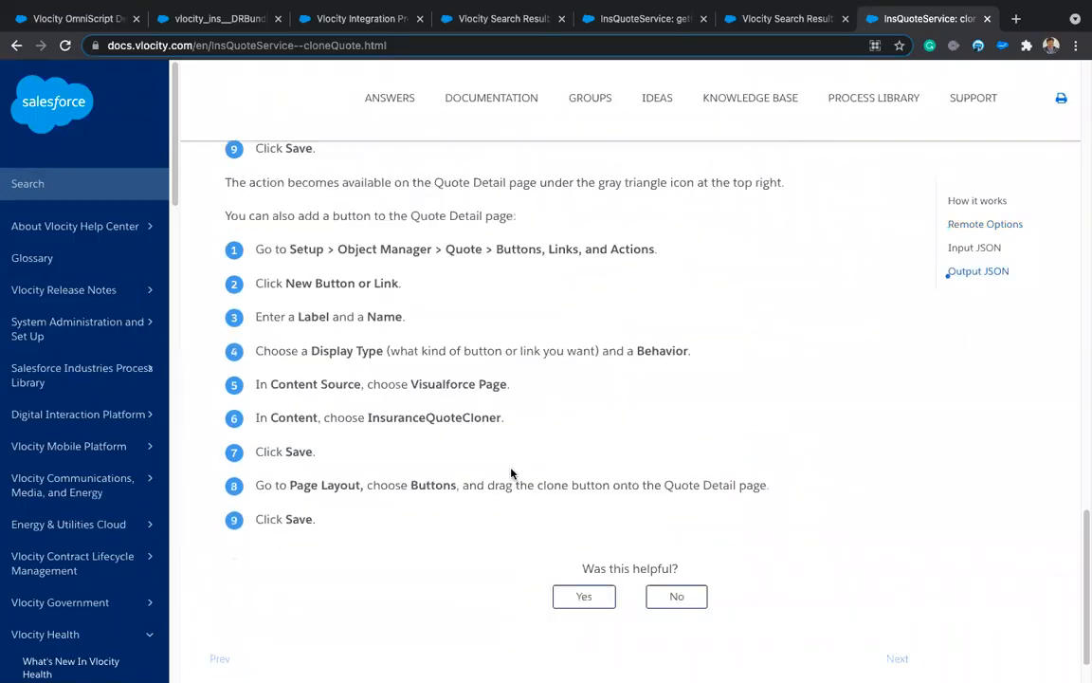
{"action": "scroll", "coordinate": [511, 471], "scroll_direction": "down", "scroll_amount": 1}
{"action": "scroll", "coordinate": [511, 473], "scroll_direction": "up", "scroll_amount": 1}
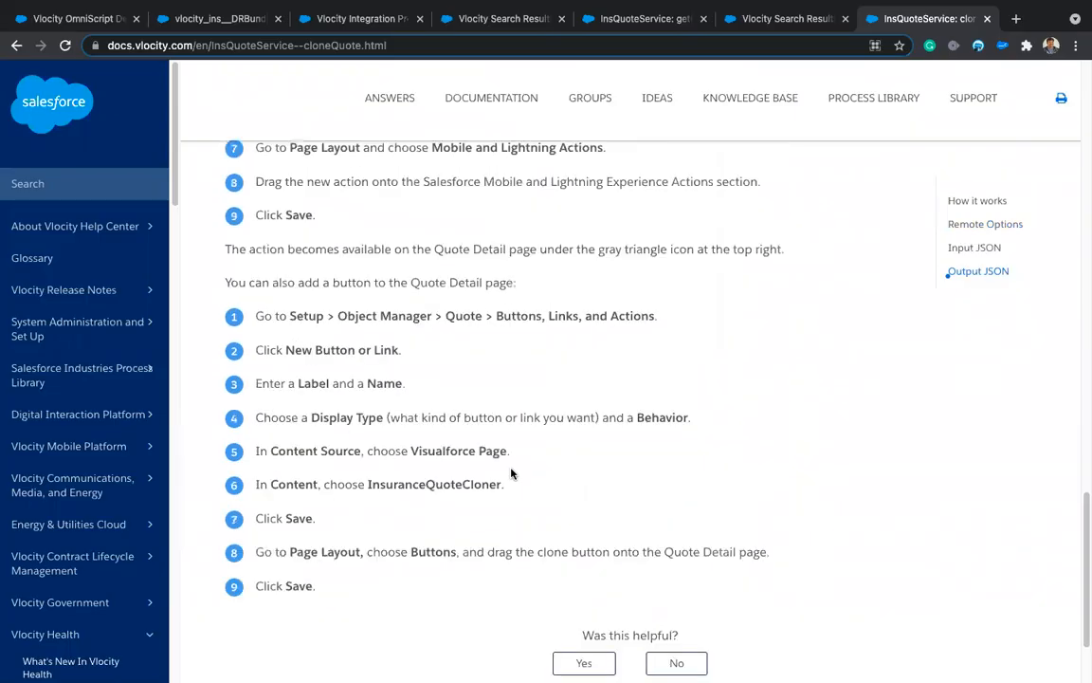
{"action": "scroll", "coordinate": [511, 468], "scroll_direction": "up", "scroll_amount": 1}
{"action": "scroll", "coordinate": [511, 468], "scroll_direction": "up", "scroll_amount": 5}
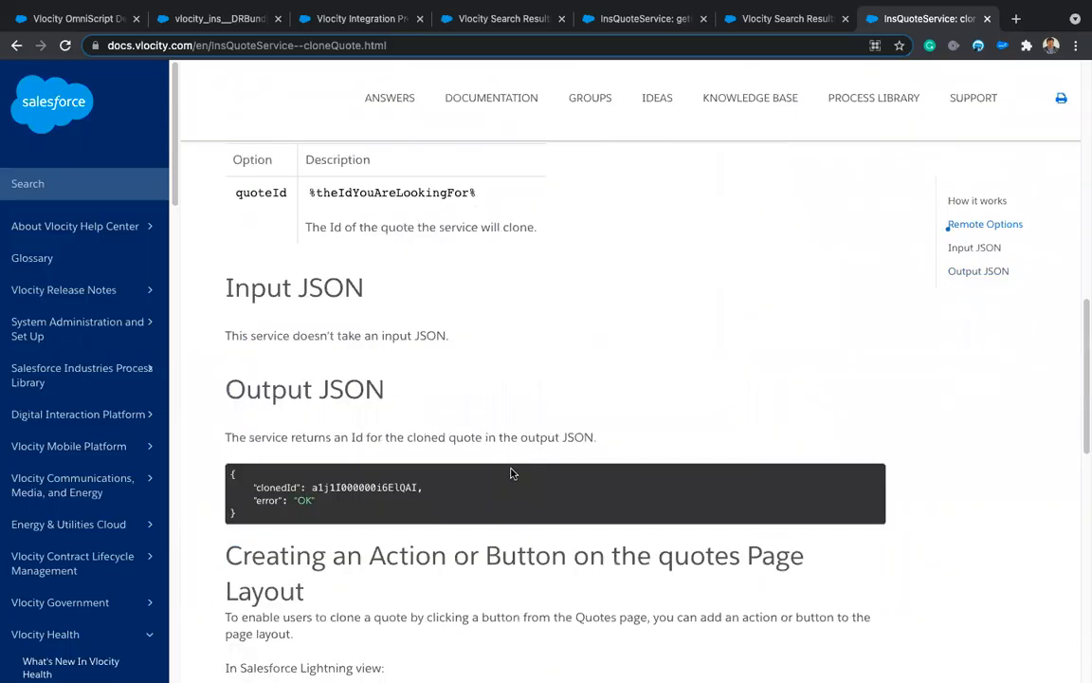
{"action": "scroll", "coordinate": [511, 468], "scroll_direction": "up", "scroll_amount": 10}
{"action": "scroll", "coordinate": [219, 257], "scroll_direction": "down", "scroll_amount": 1}
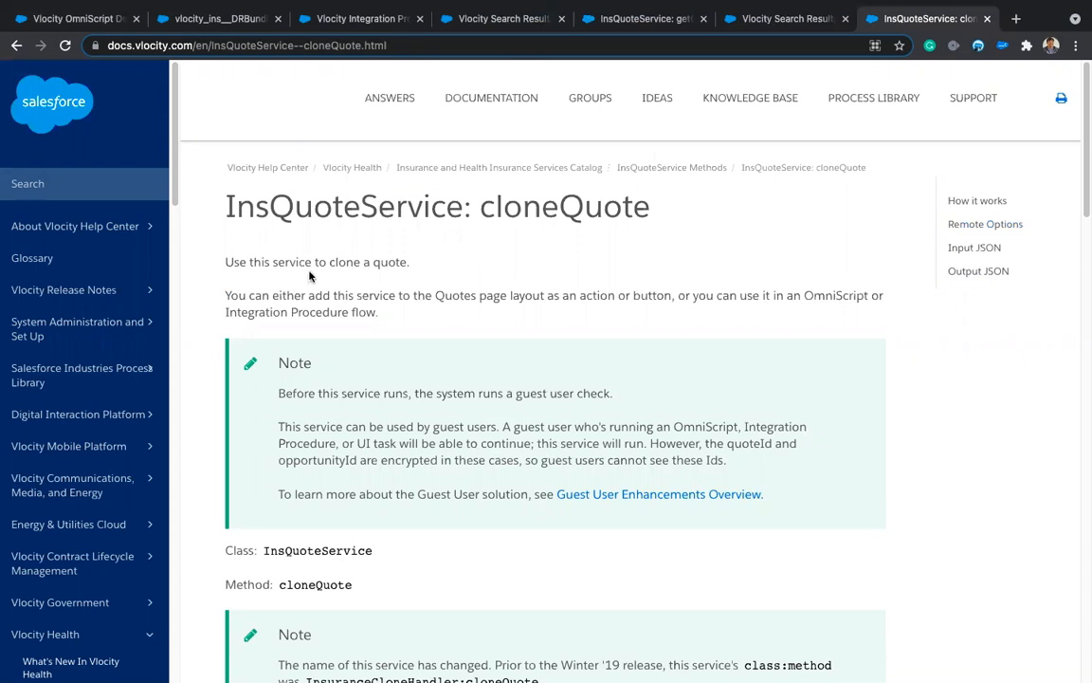
{"action": "left_click", "coordinate": [93, 21]}
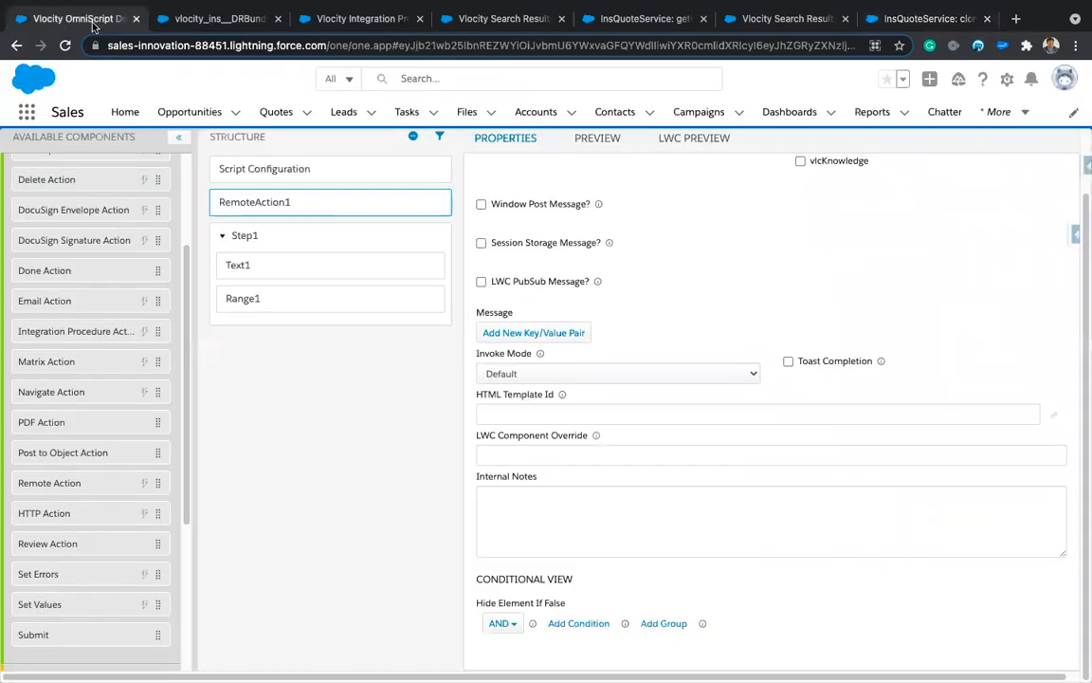
Step: Show RAGetQuoteDetails properties calling InsQuoteService getQuoteDetail with %SVSetQuoteId:quoteId%
{"action": "left_click", "coordinate": [343, 25]}
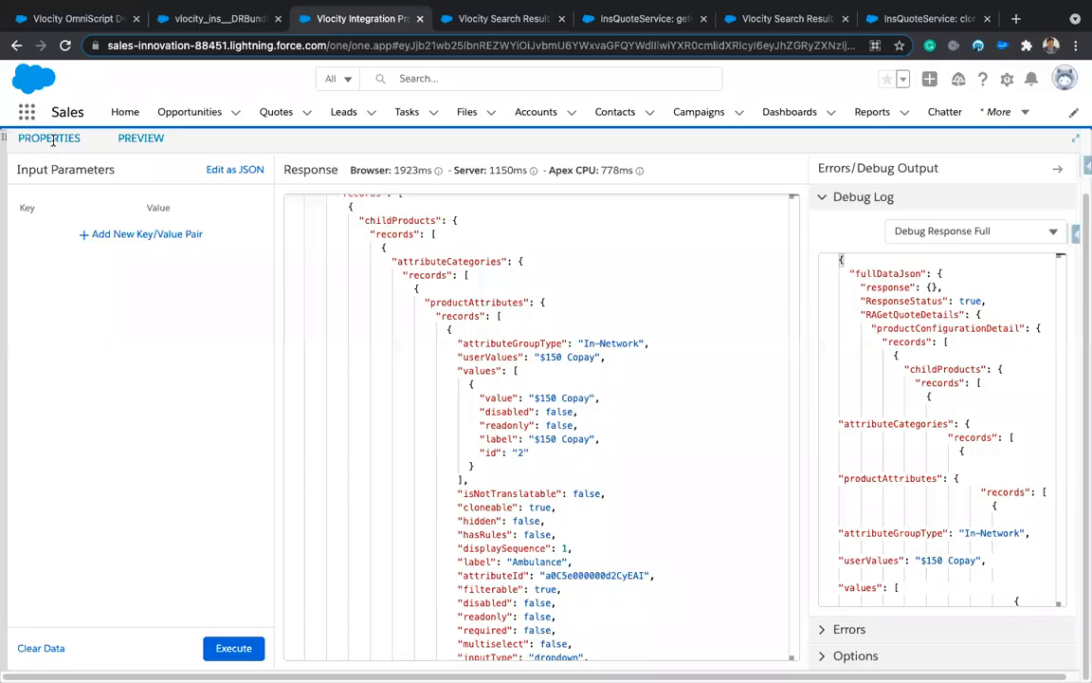
{"action": "left_click", "coordinate": [49, 139]}
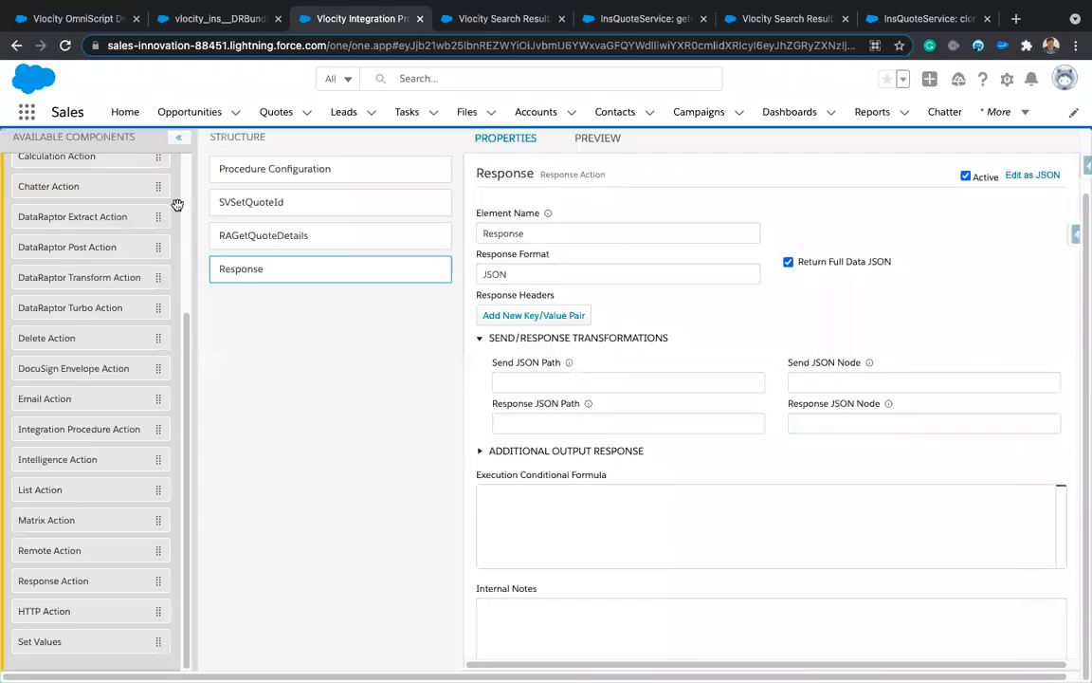
{"action": "left_click", "coordinate": [272, 237]}
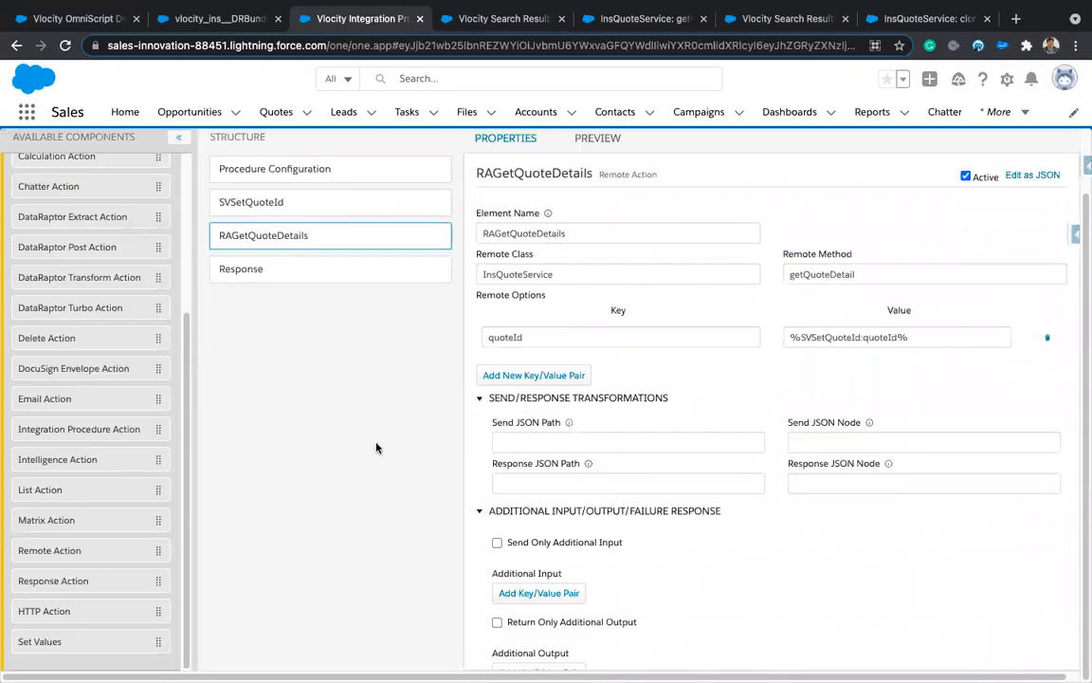